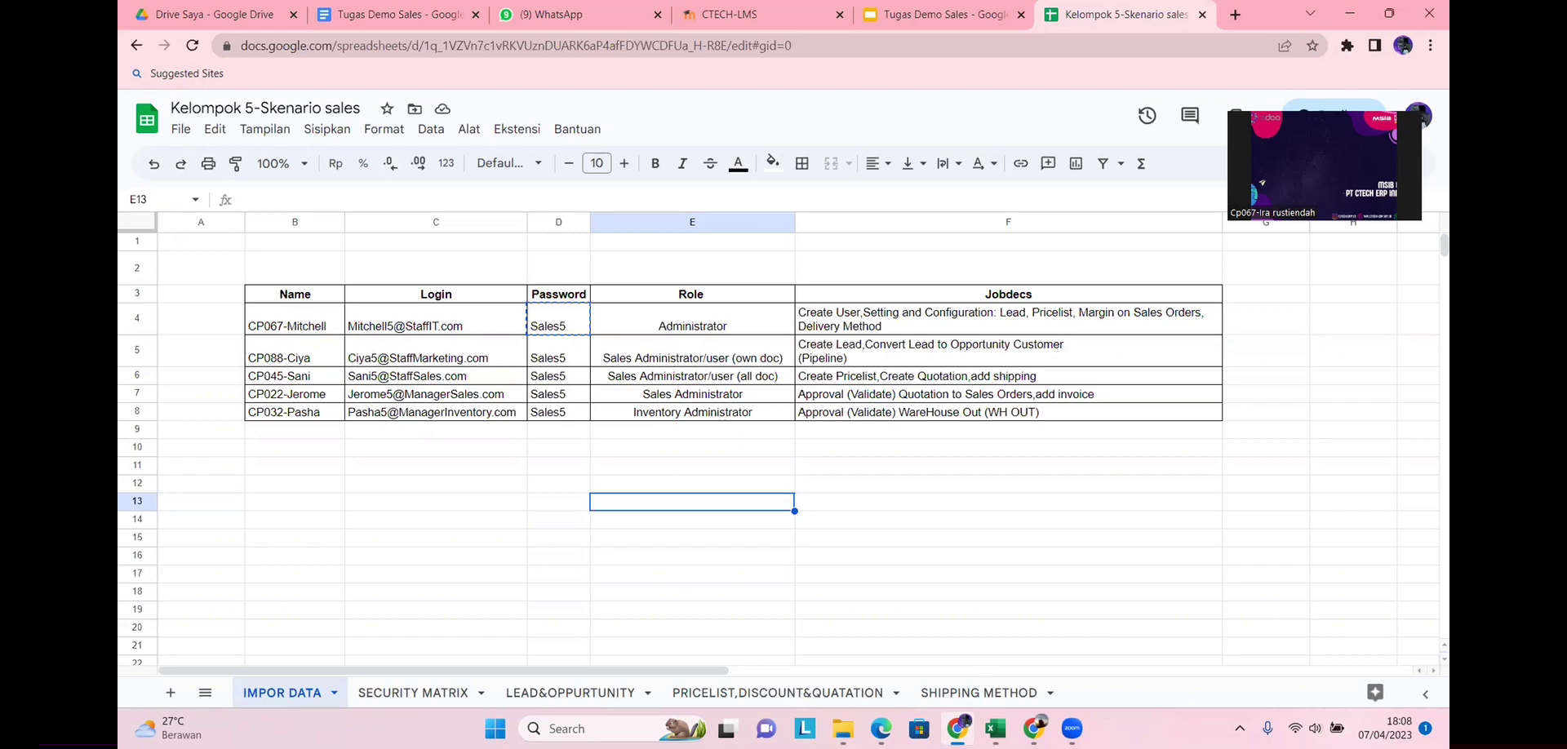
Examine the SECURITY MATRIX sheet, checking each user's access rights across the Sales, Inventory, website and other application columns
left_click(439, 693)
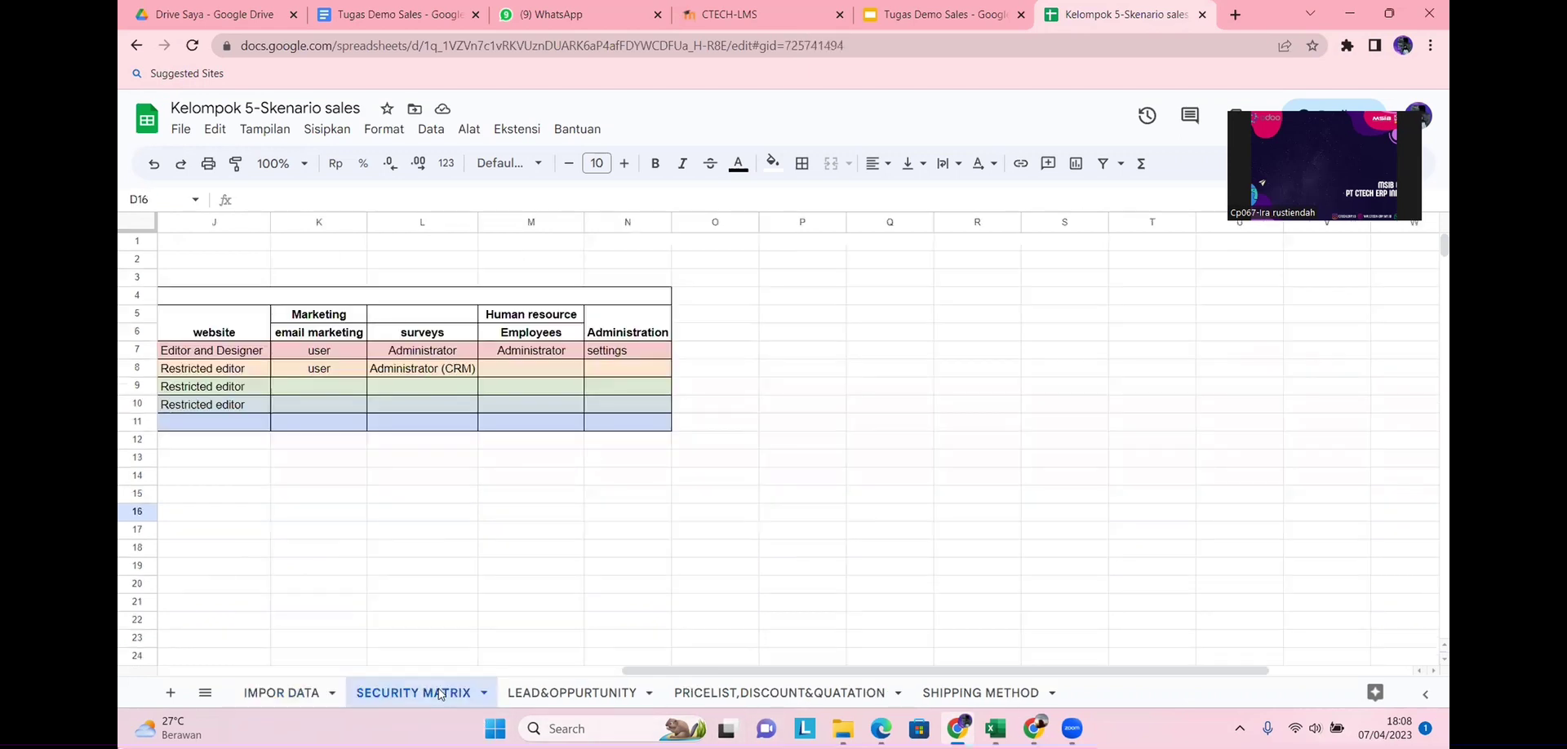
scroll(591, 531, "left", 5)
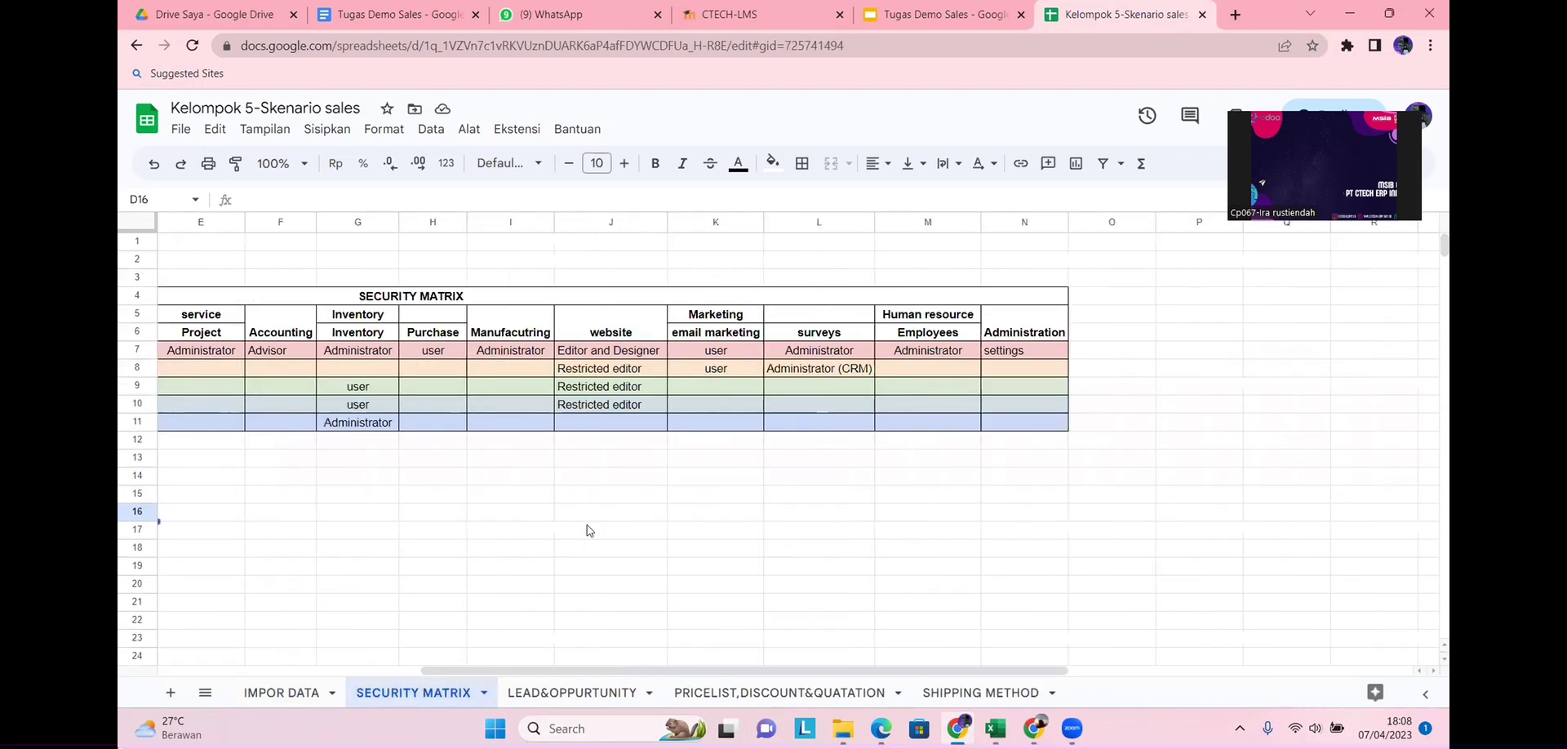
scroll(590, 532, "left", 3)
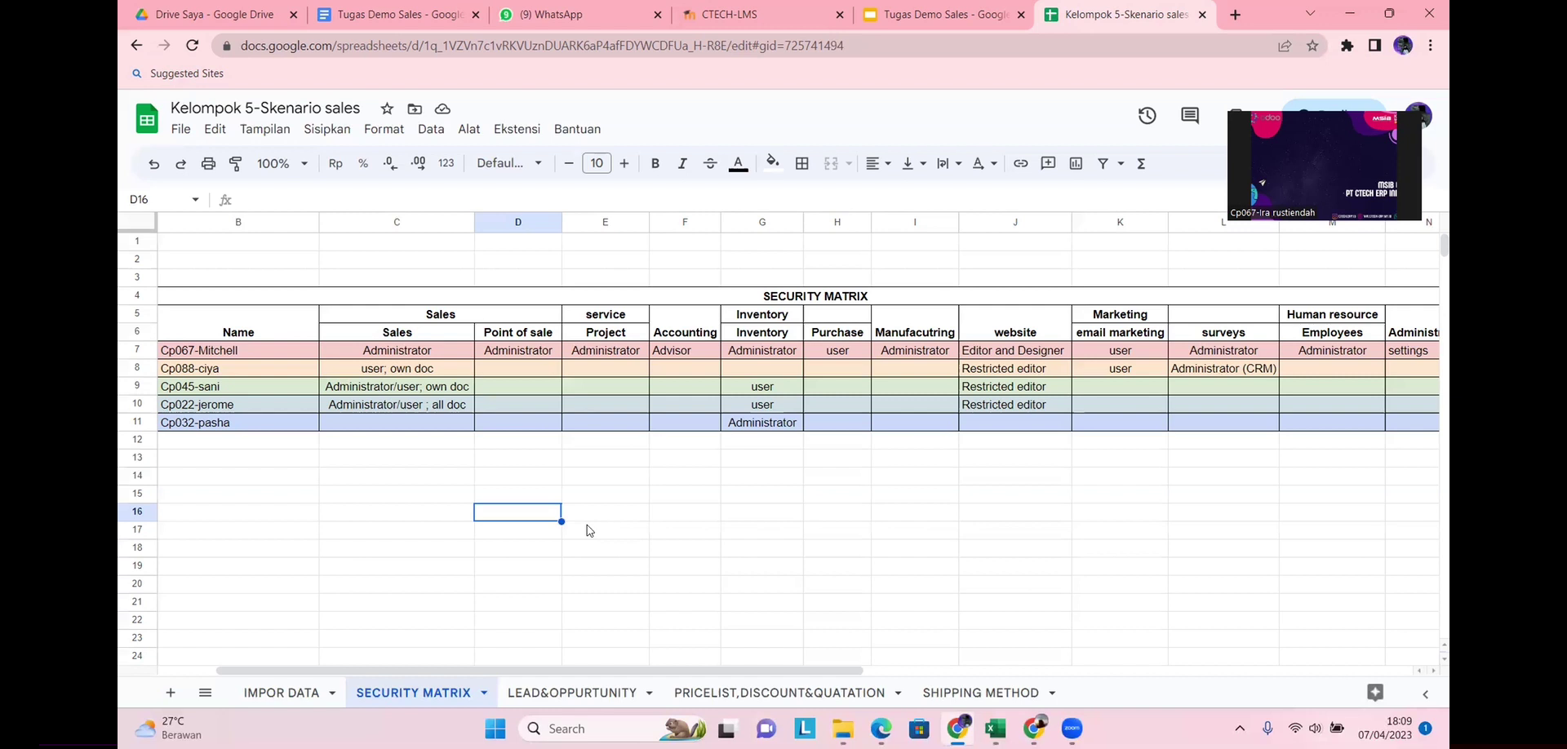
left_click(401, 389)
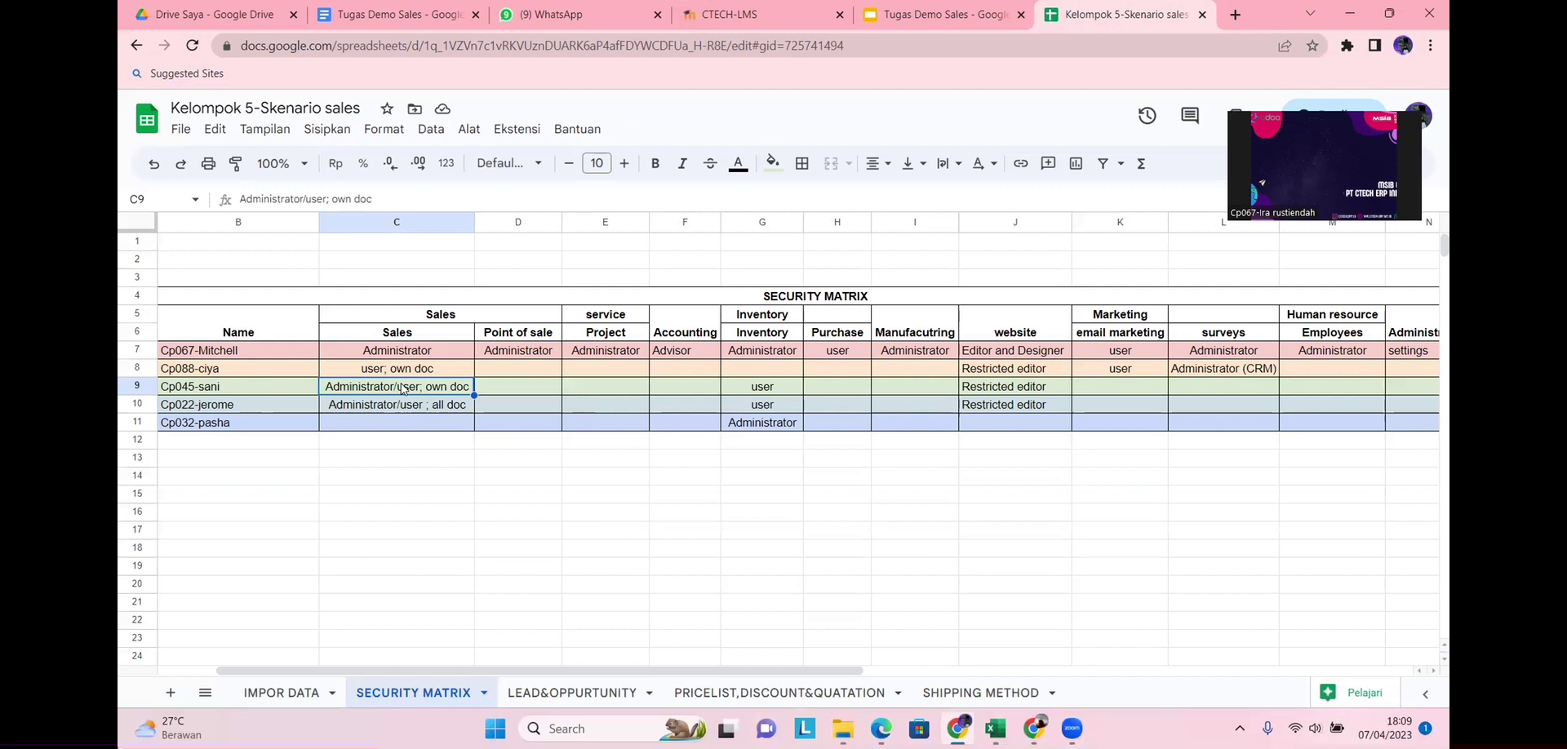
left_click(496, 390)
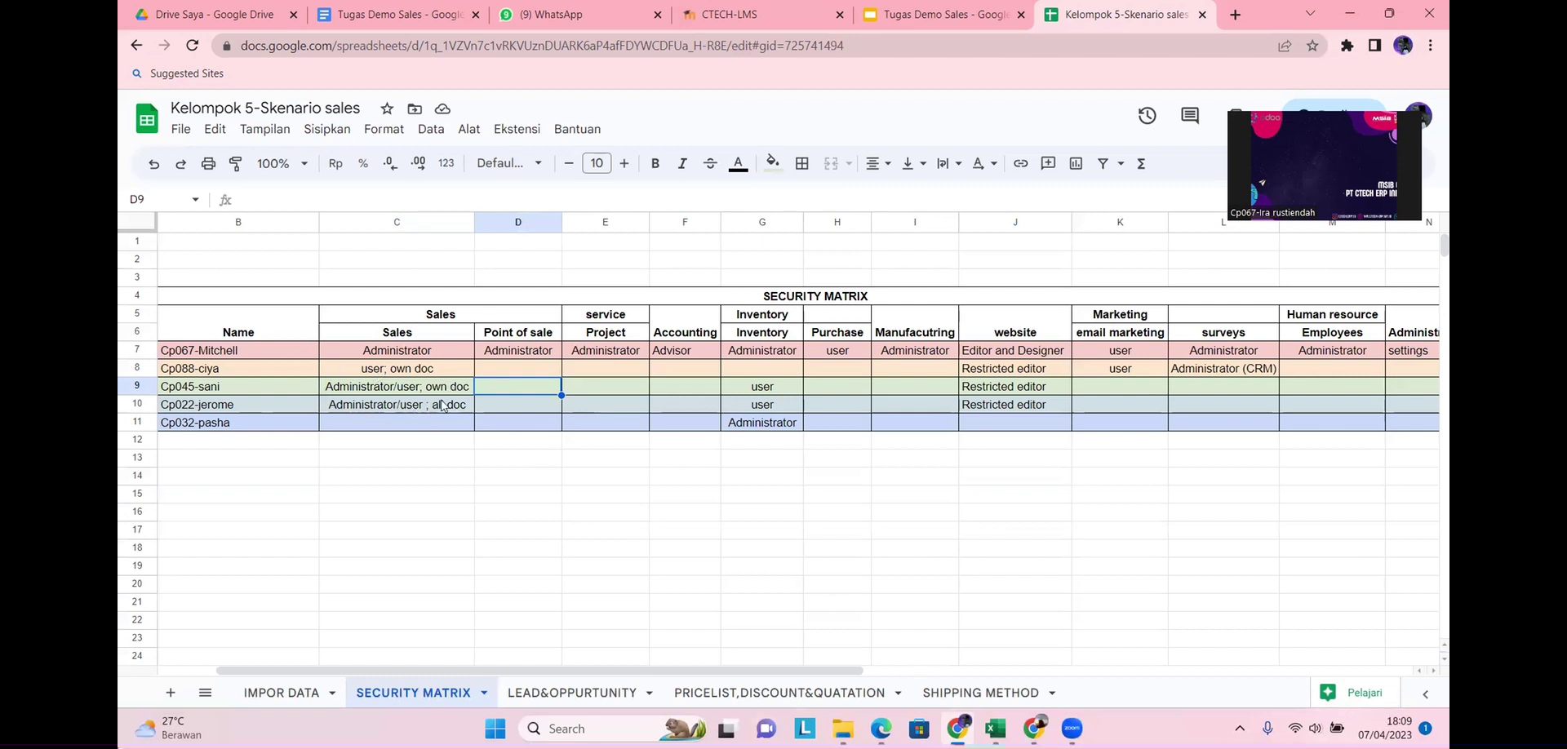
left_click(765, 390)
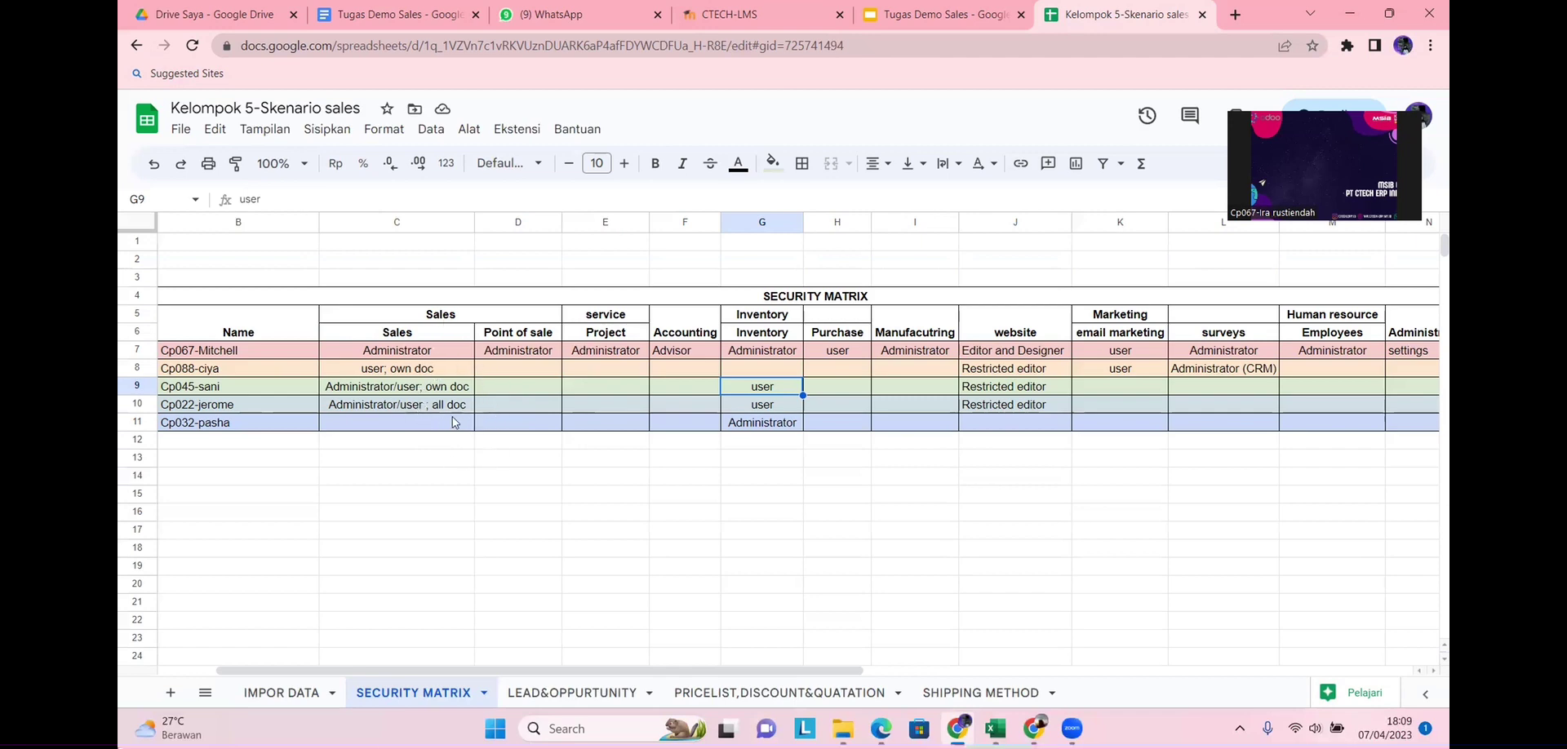
scroll(745, 416, "right", 4)
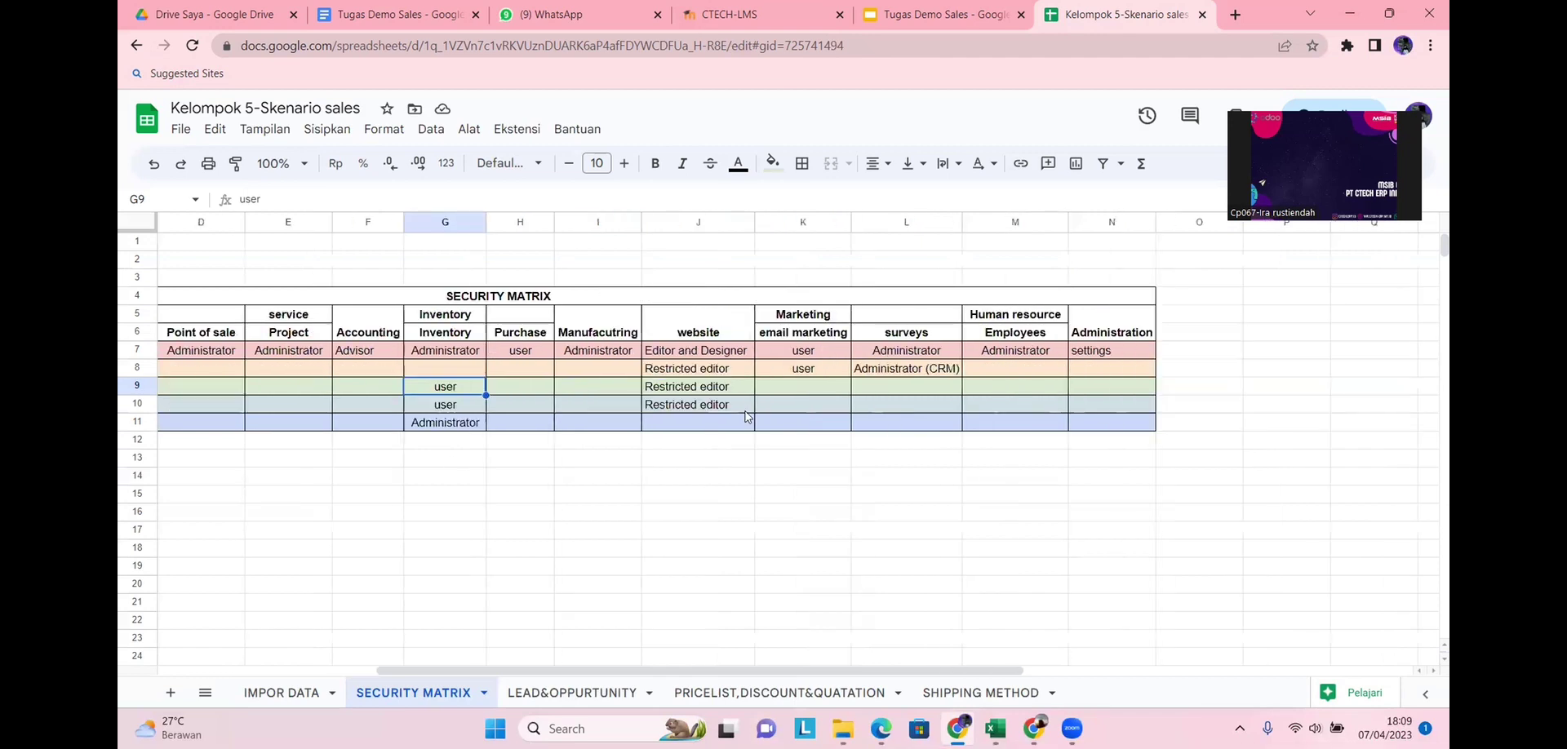
scroll(745, 416, "left", 4)
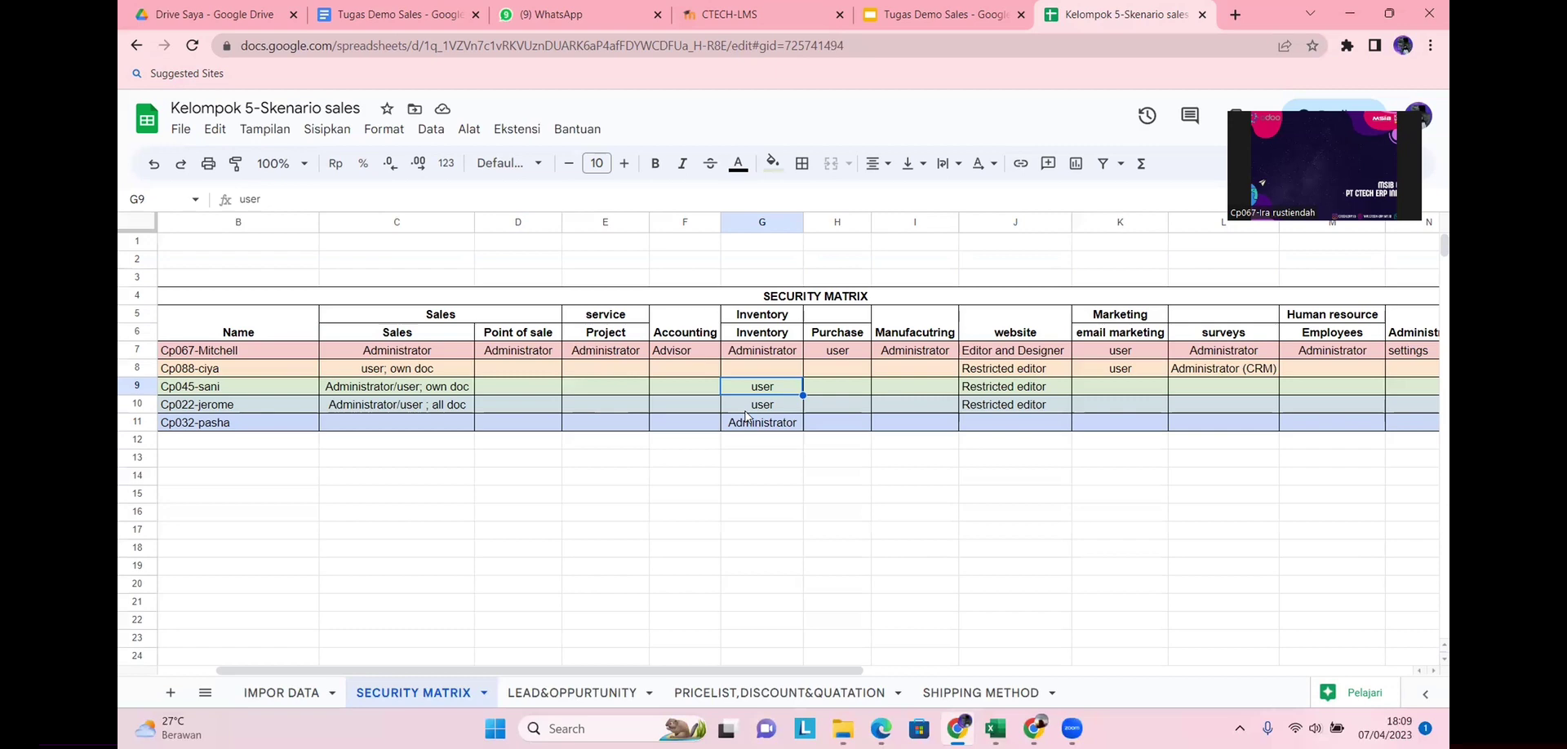
Switch to the Odoo window and open the user management list from the general settings
mouse_move(1035, 724)
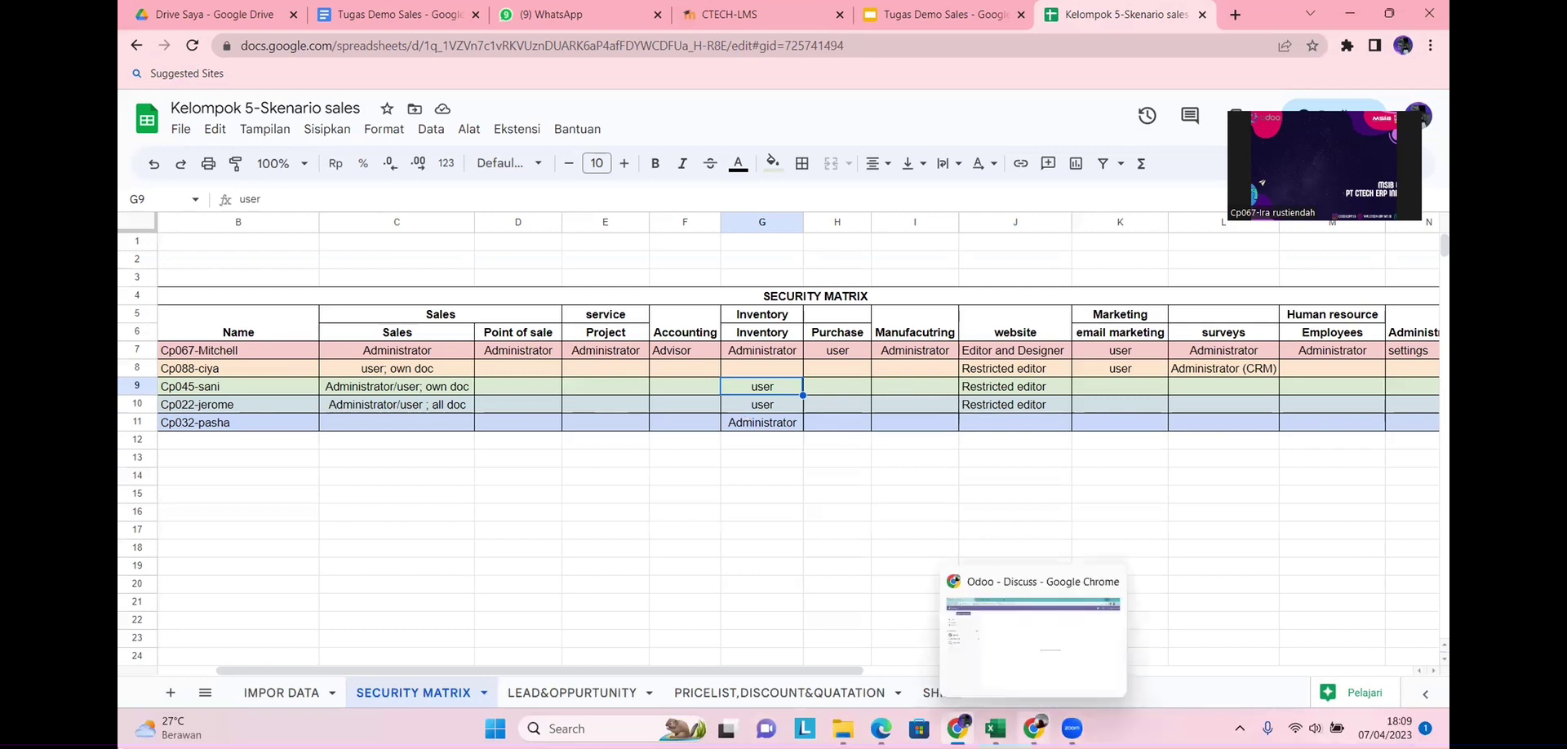
left_click(1012, 649)
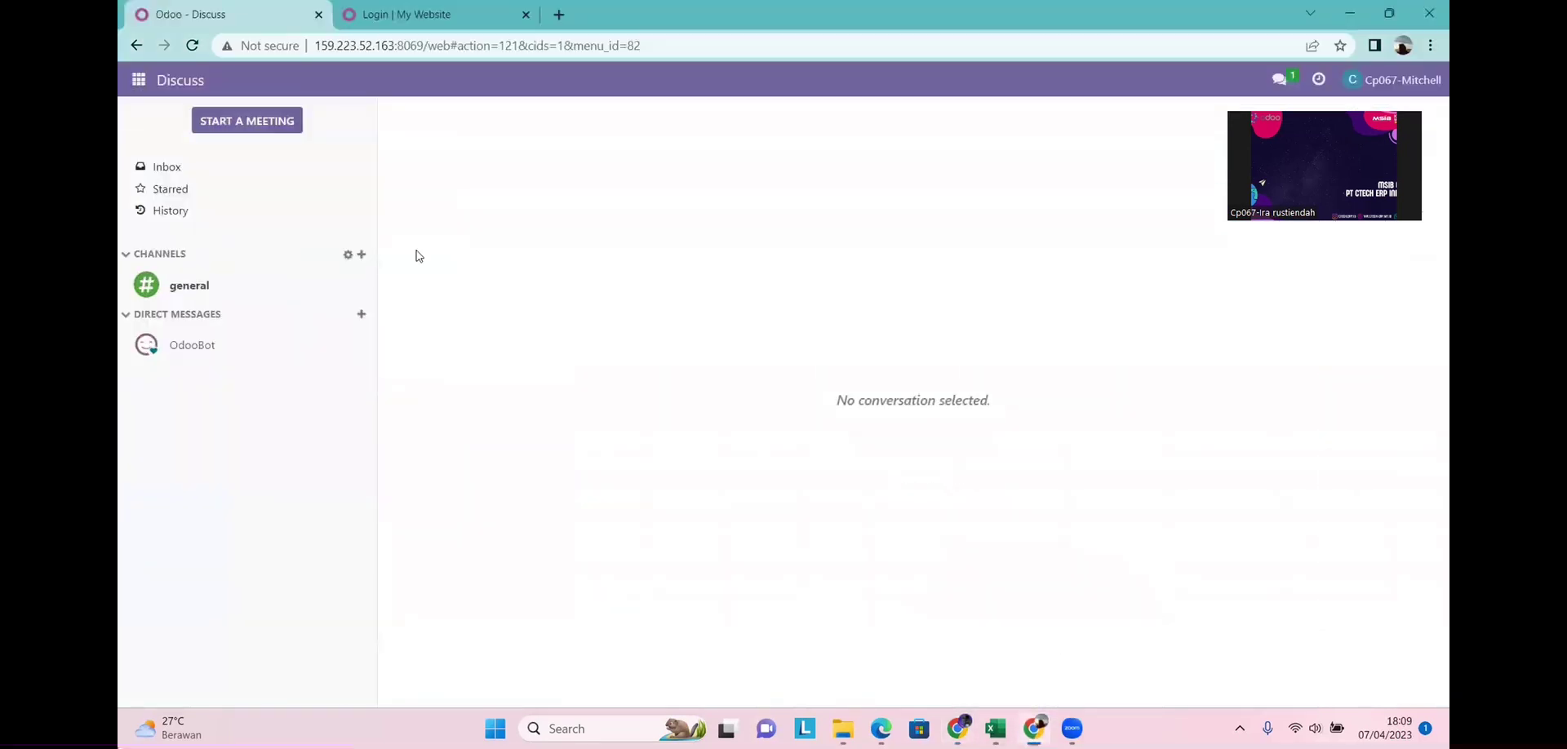
left_click(137, 80)
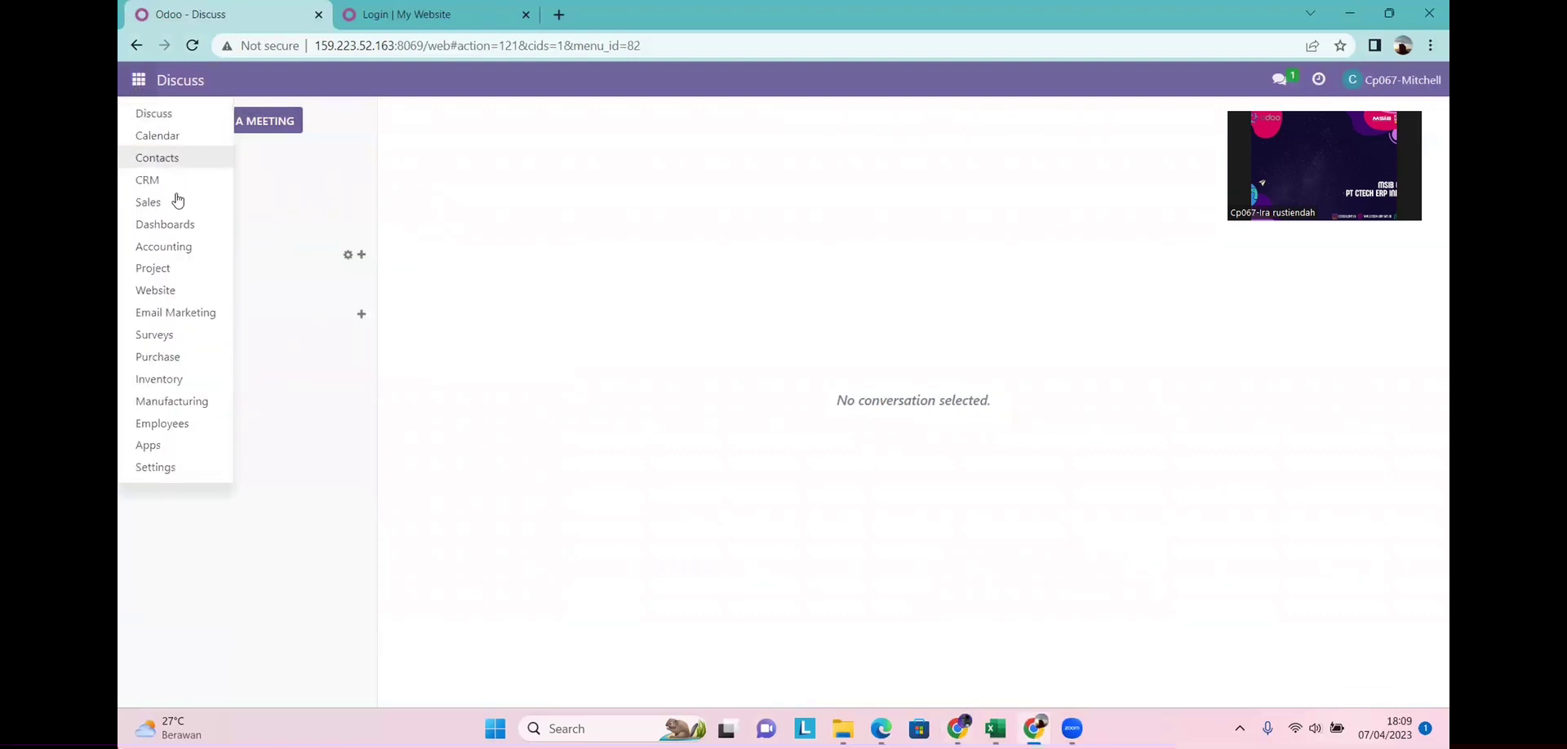
left_click(170, 465)
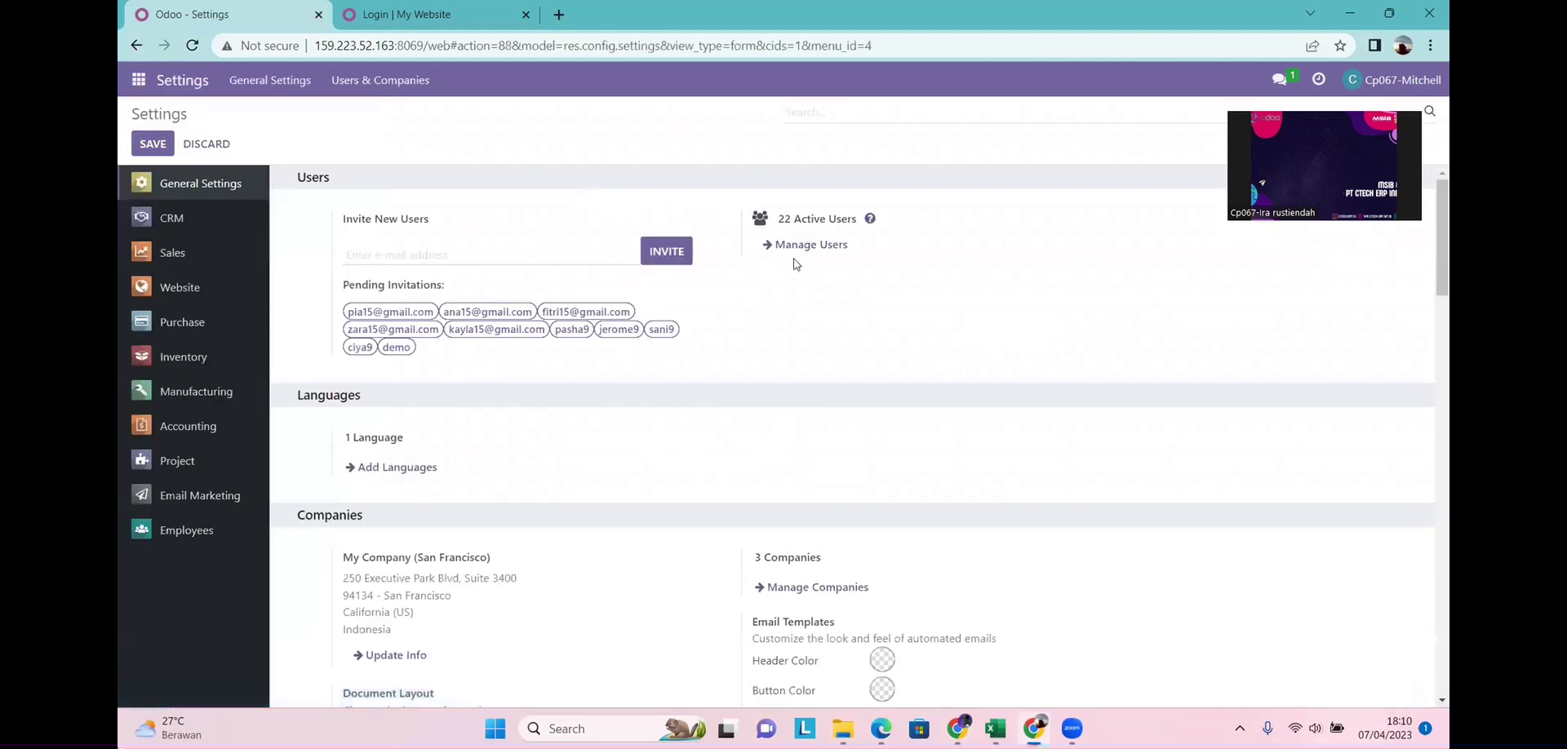
left_click(794, 253)
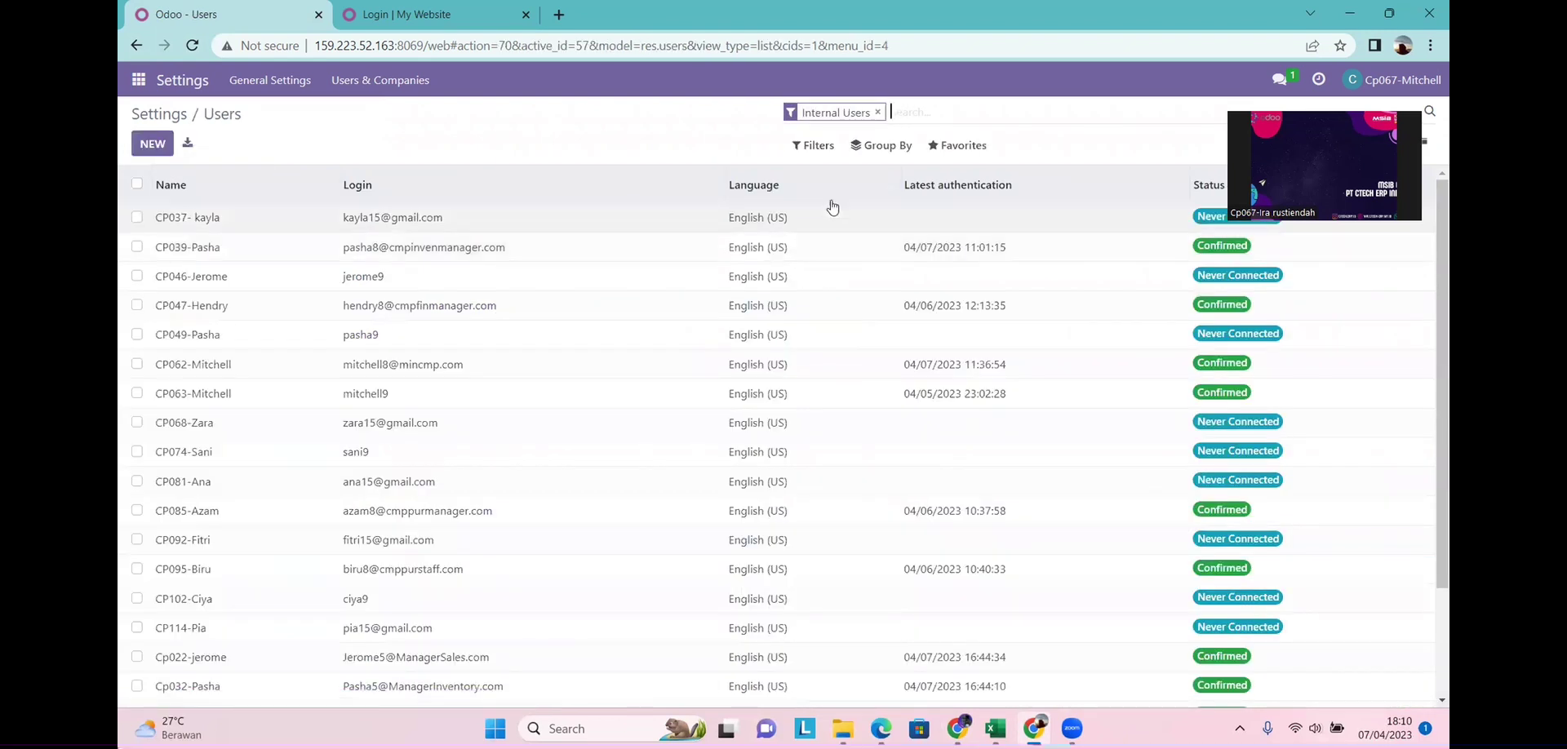
Check the Favorites options of the users list, and open a blank new user form and discard it
left_click(970, 147)
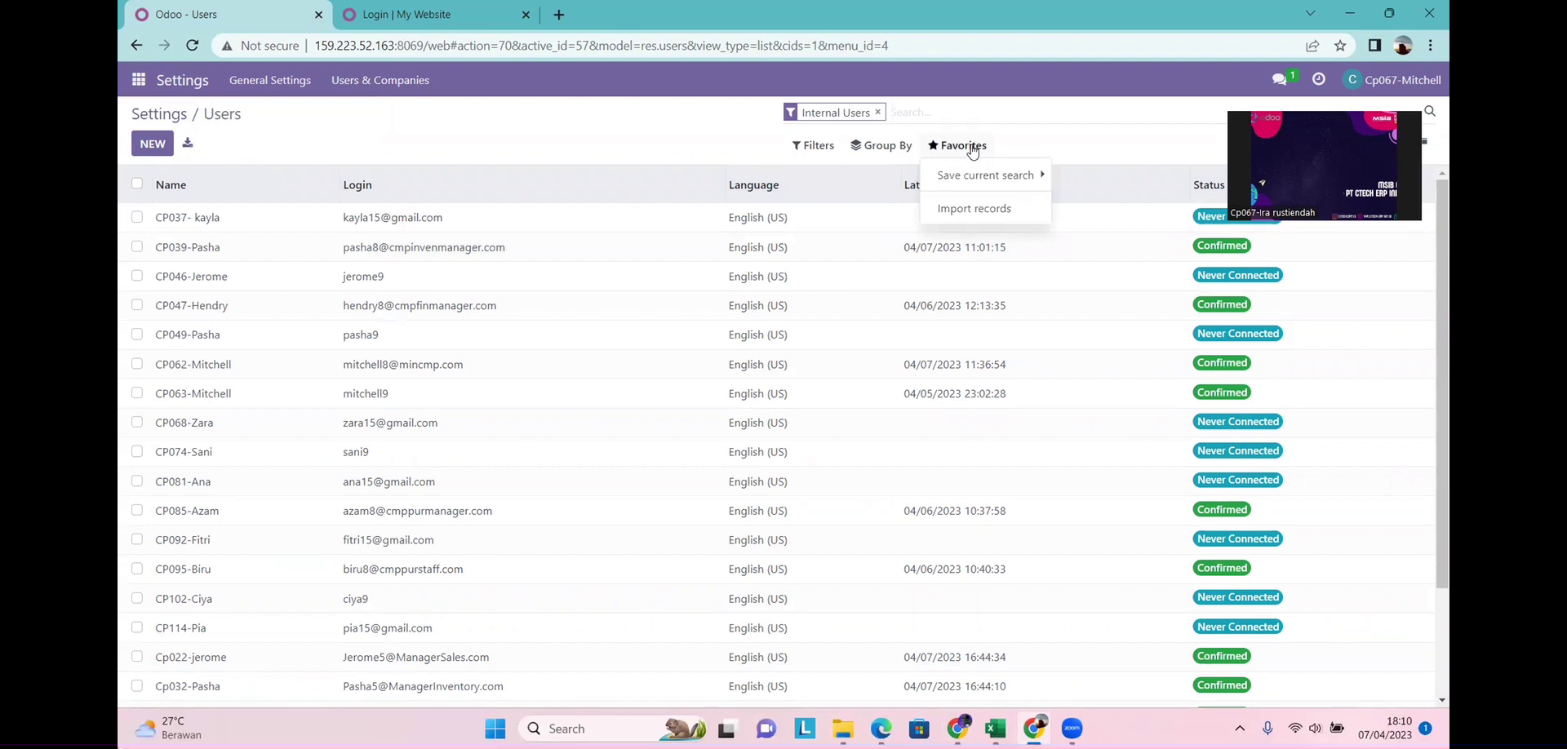
left_click(973, 176)
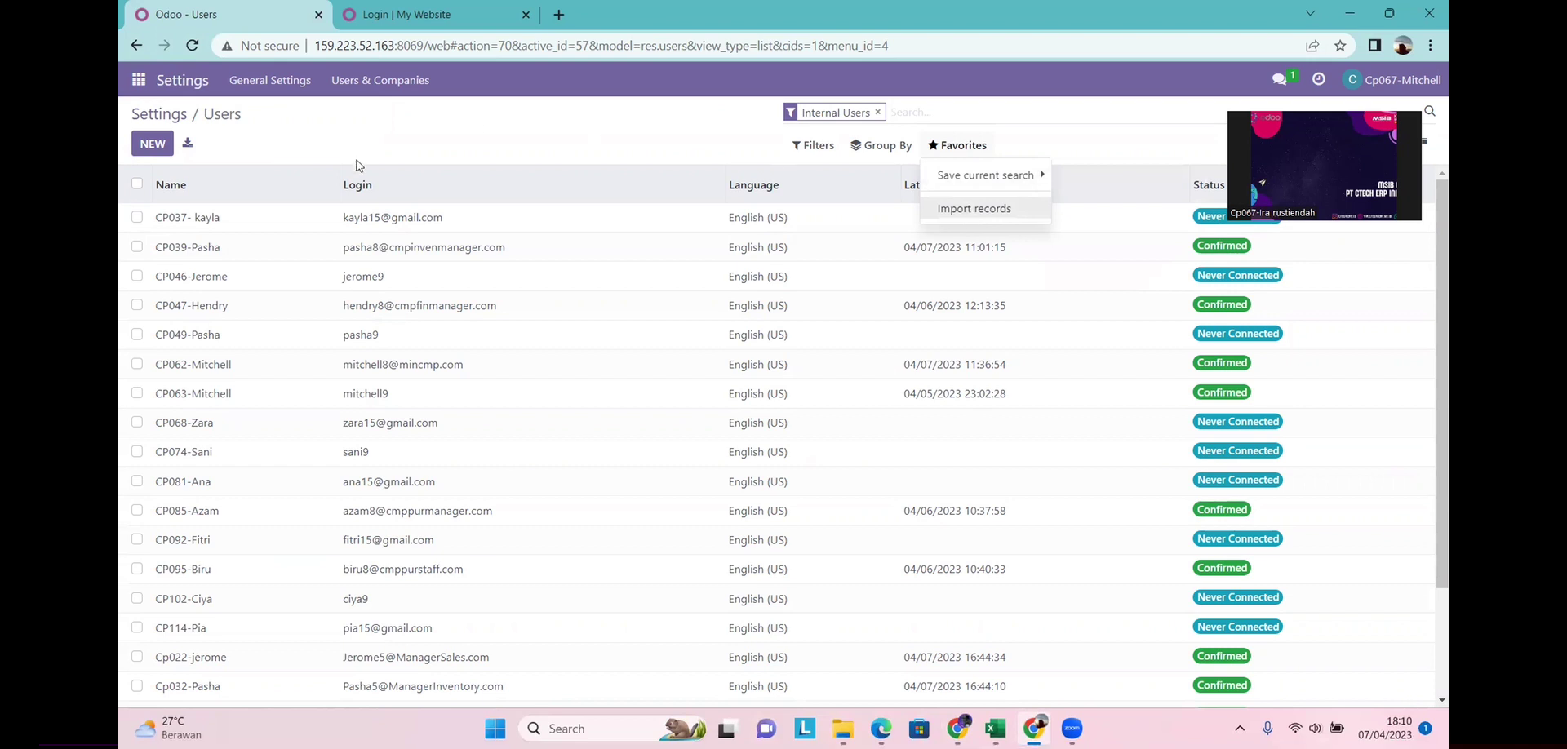
left_click(158, 152)
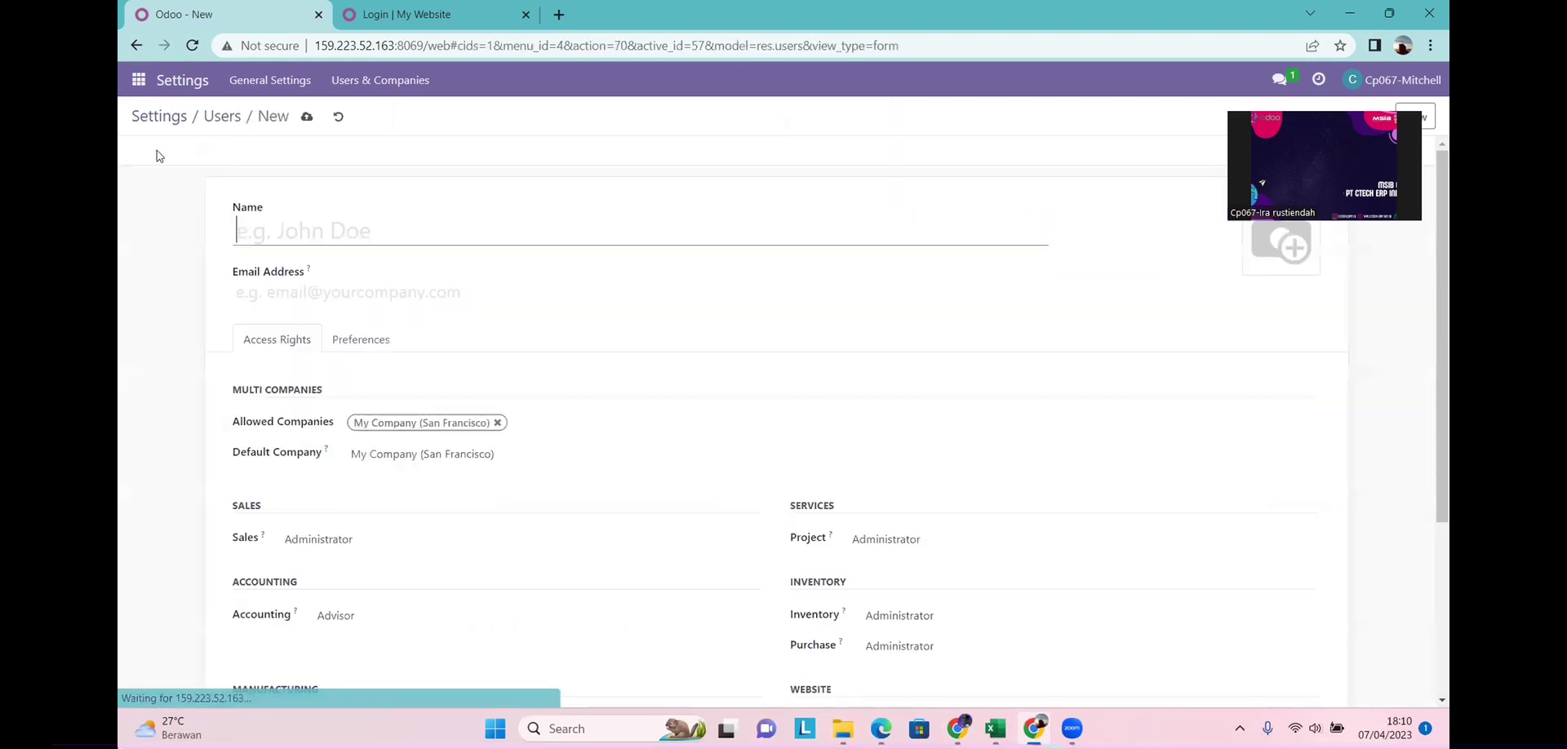
left_click(338, 118)
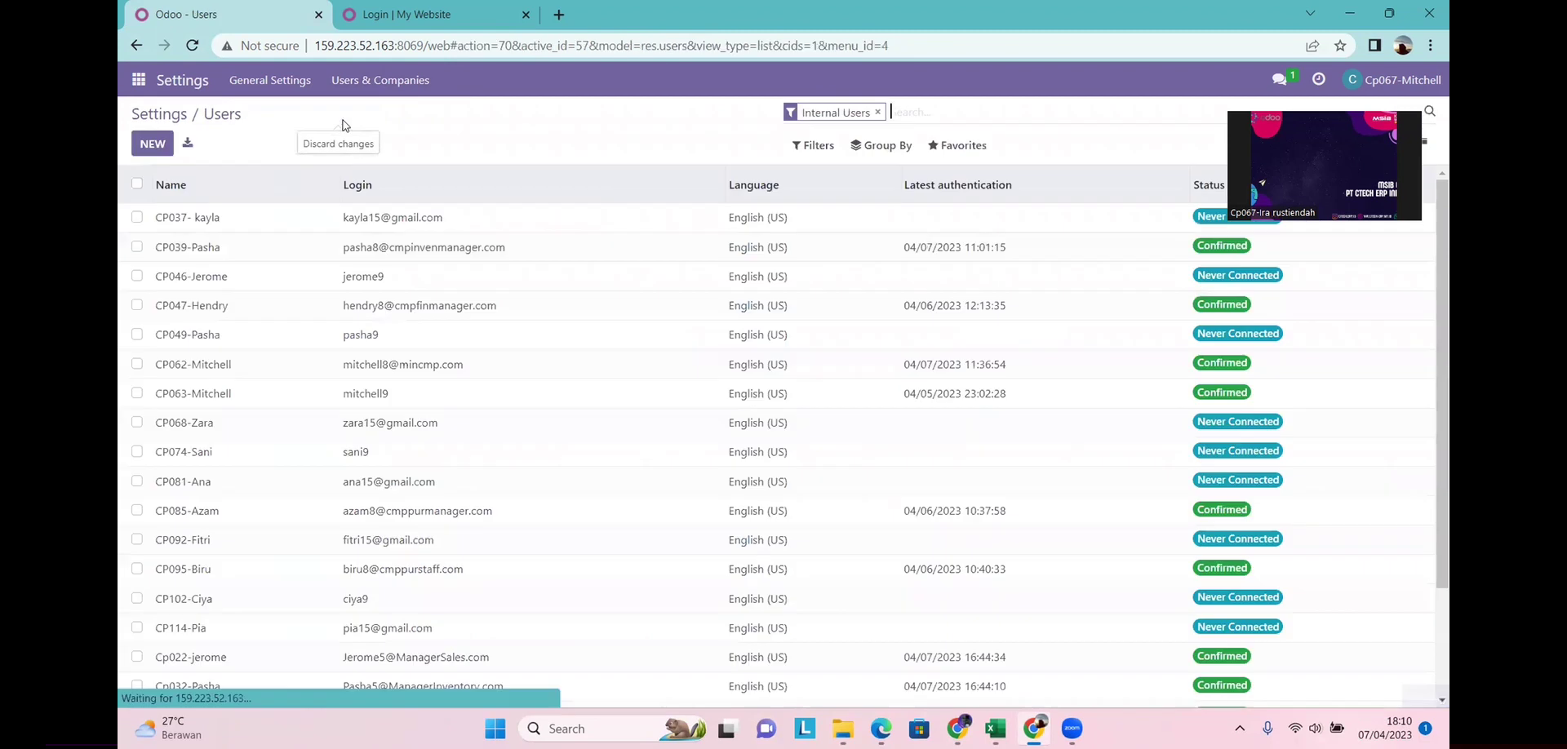
Open the record import page for users and return to the users list without uploading a file
left_click(957, 145)
left_click(972, 212)
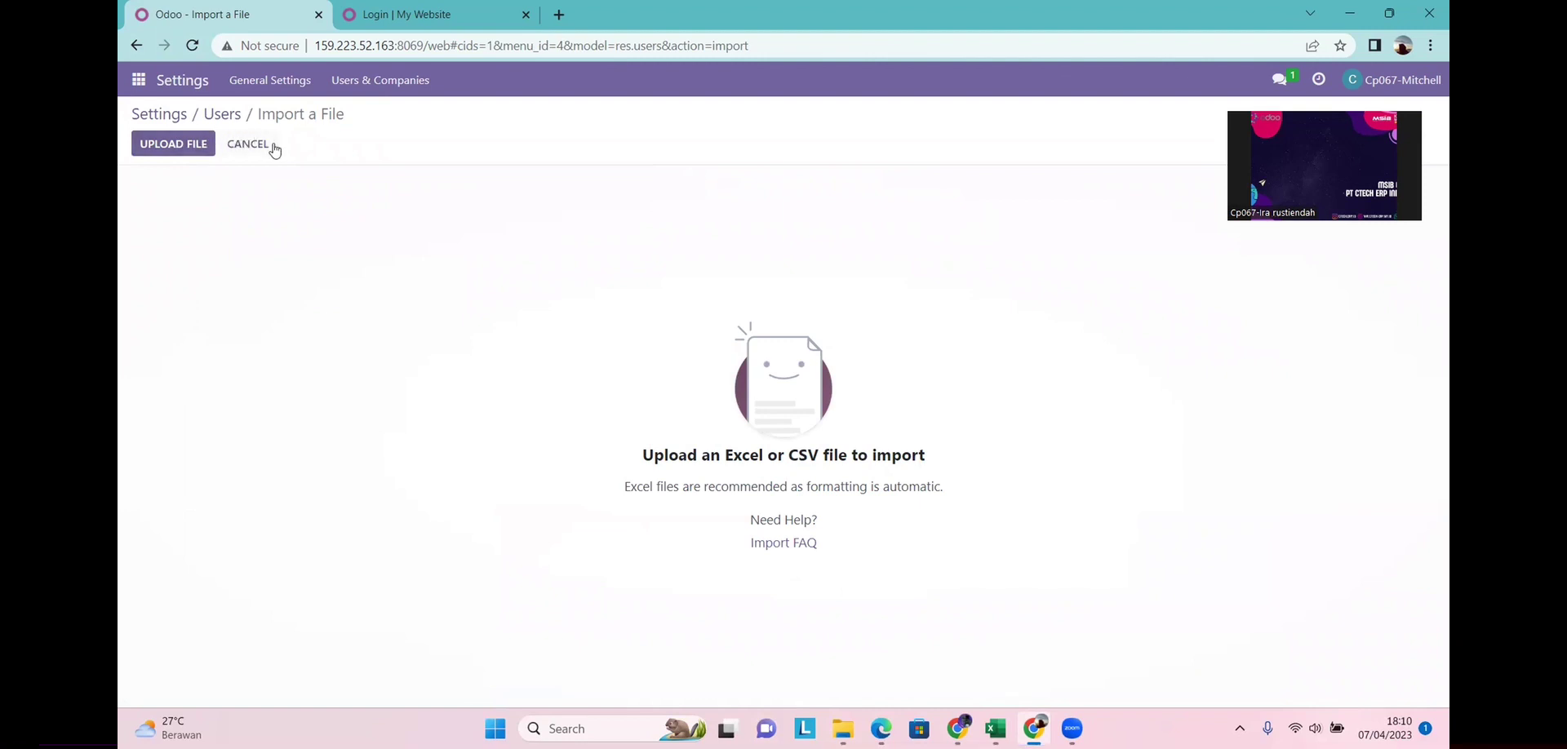
left_click(227, 124)
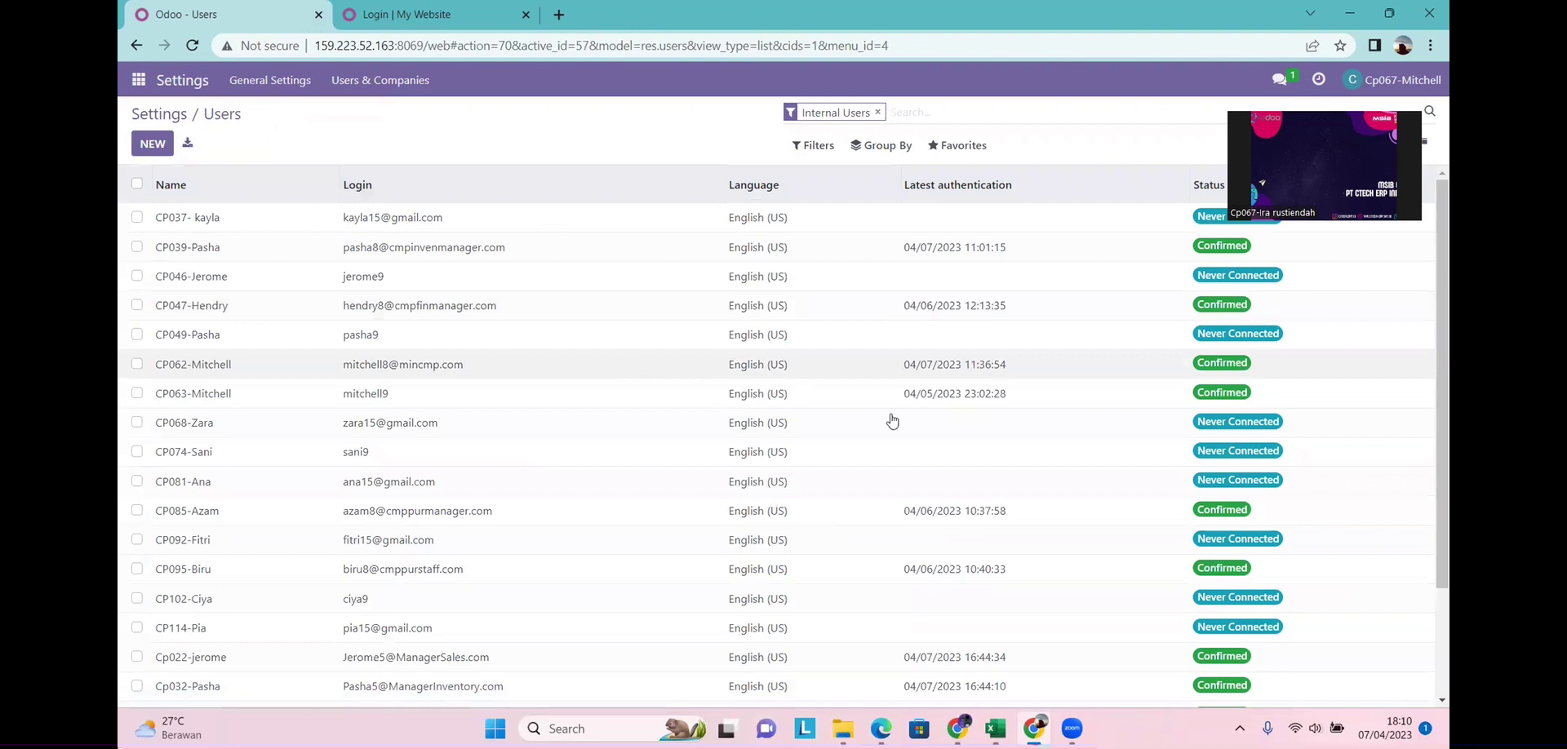
Switch to the IMPOR DATA workbook in Excel to review its Name, Login and Password columns, and return to Odoo
left_click(995, 728)
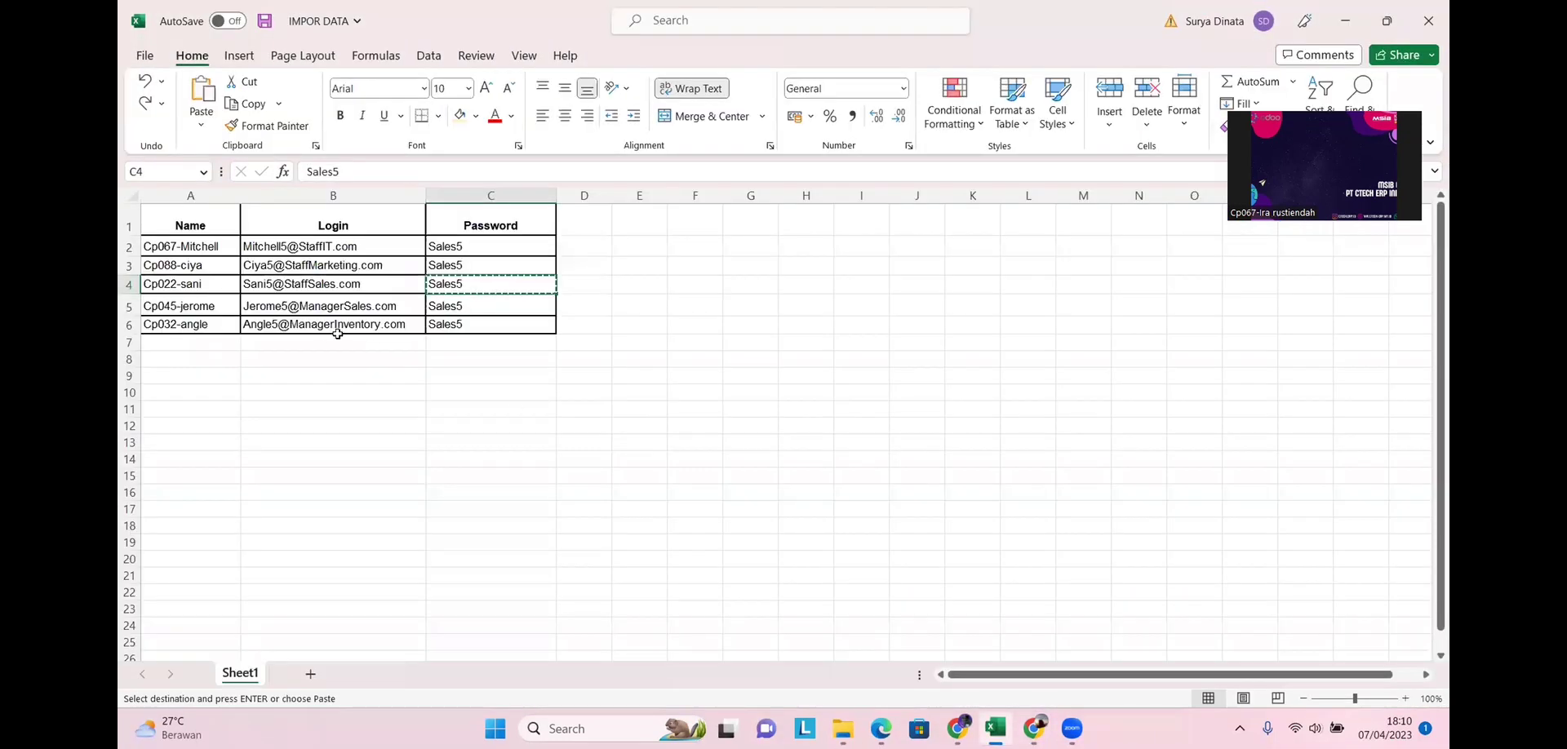
left_click(364, 244)
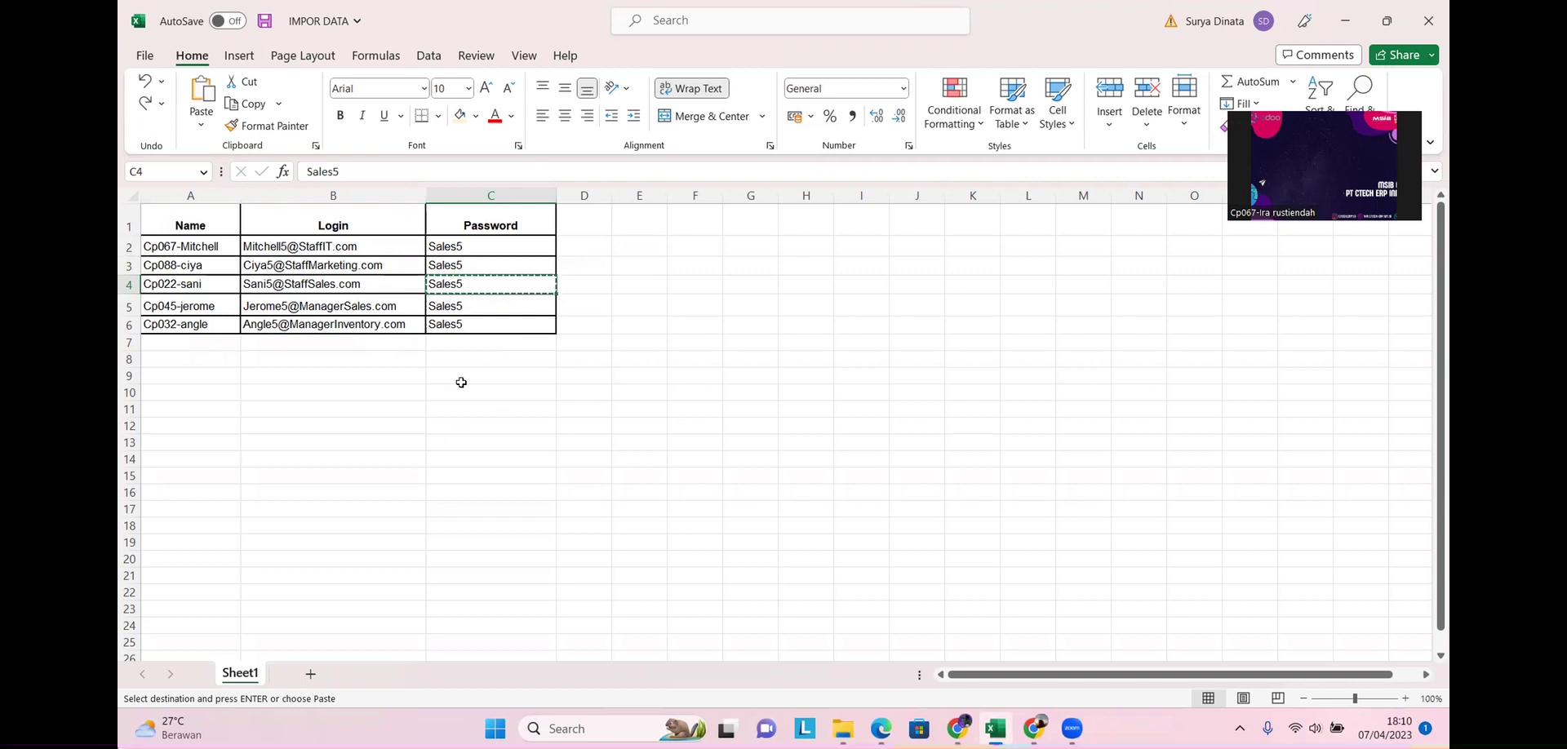
left_click(1349, 13)
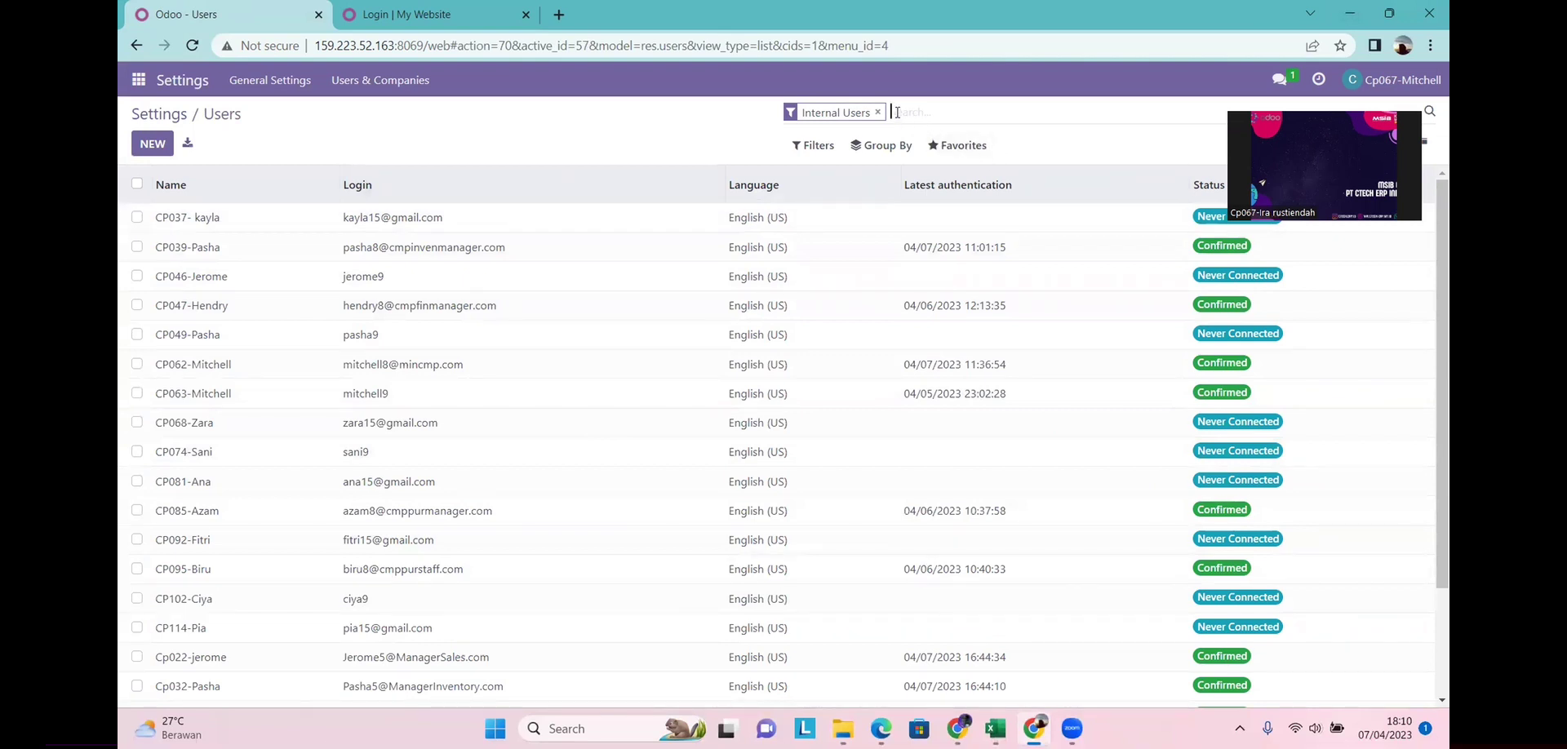
Search the users for "5" and open the Cp022 user's record
type("5")
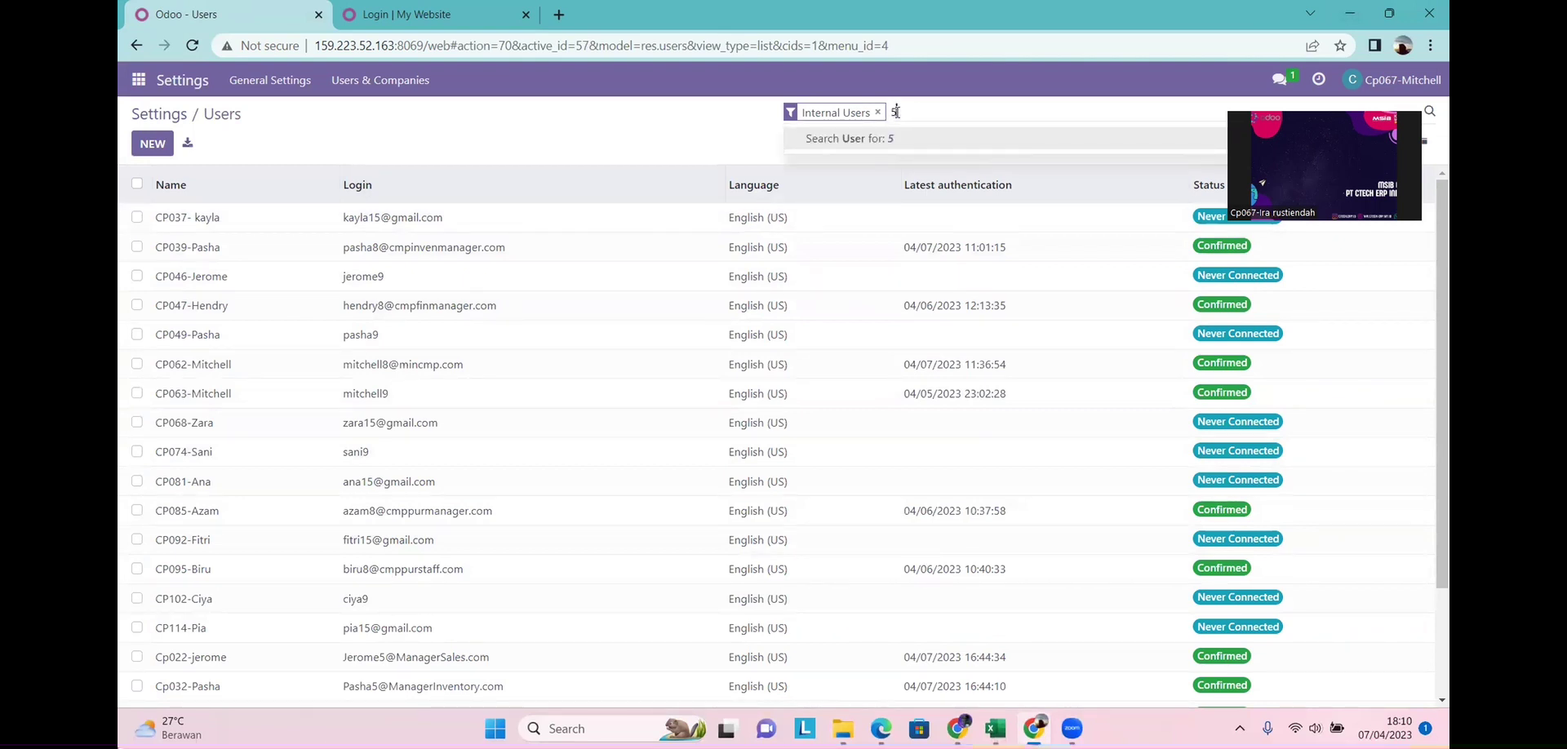
key("Return")
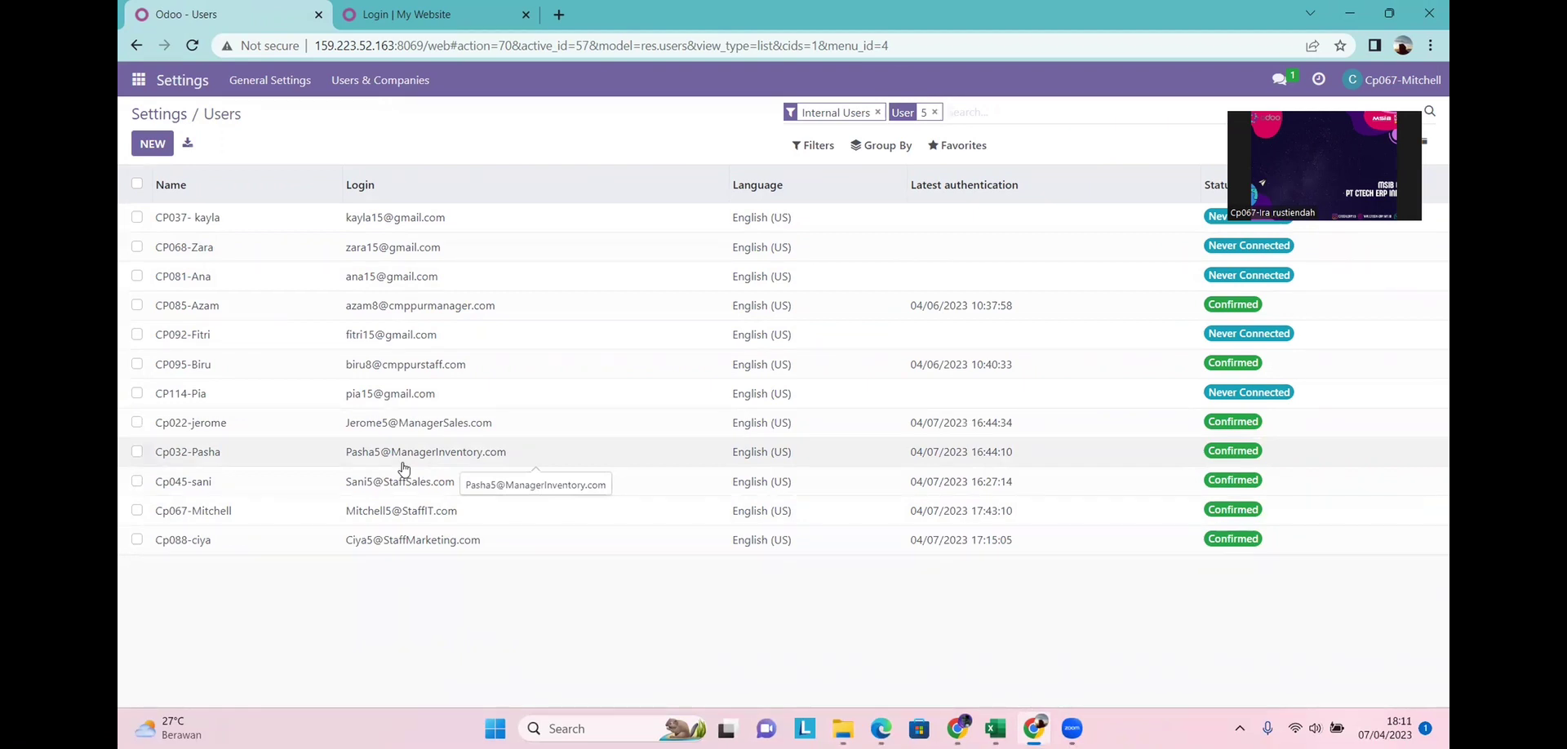
left_click(302, 432)
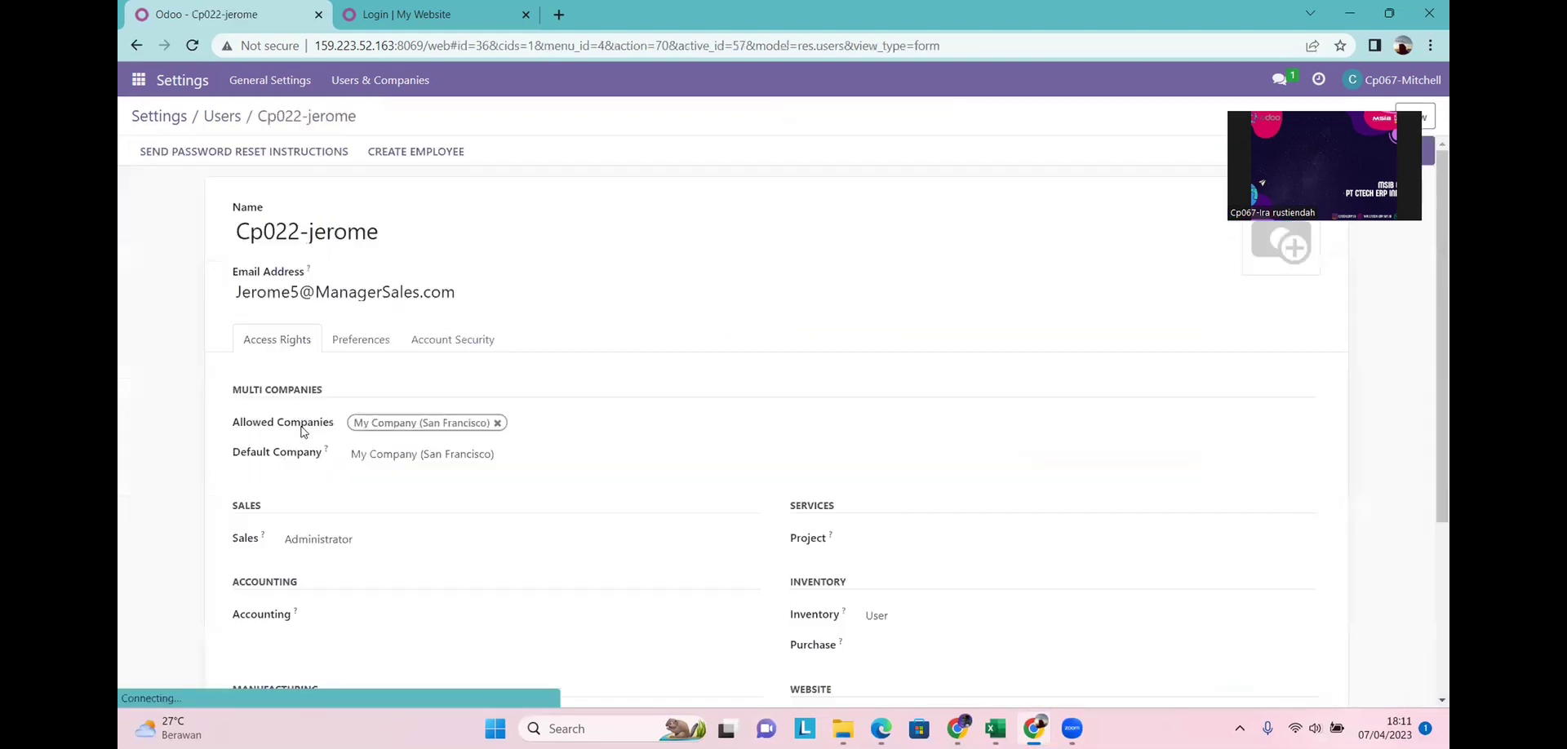
Place the SECURITY MATRIX spreadsheet beside the Odoo user record and look through its Inventory, website and Marketing columns
key("super+Right")
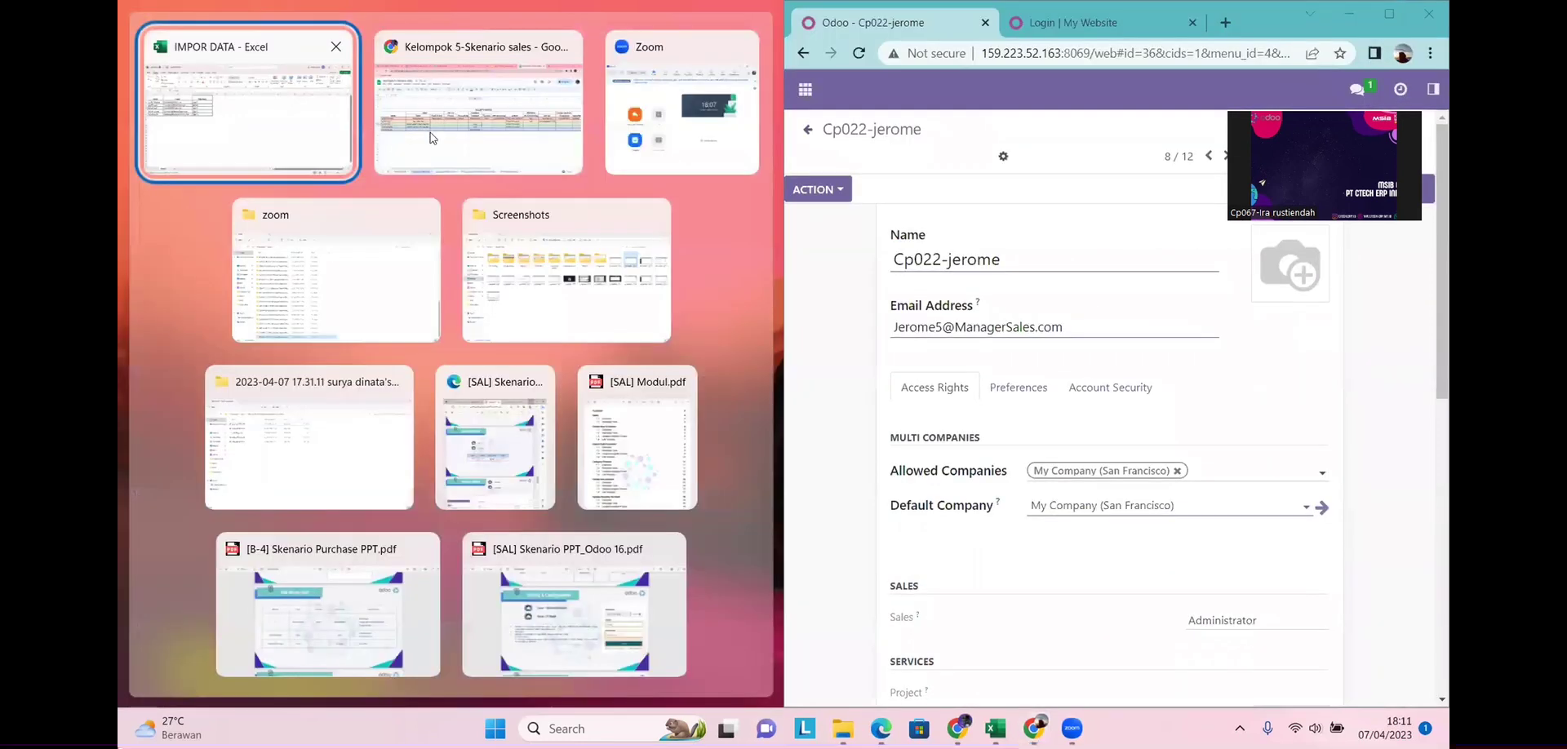
left_click(431, 135)
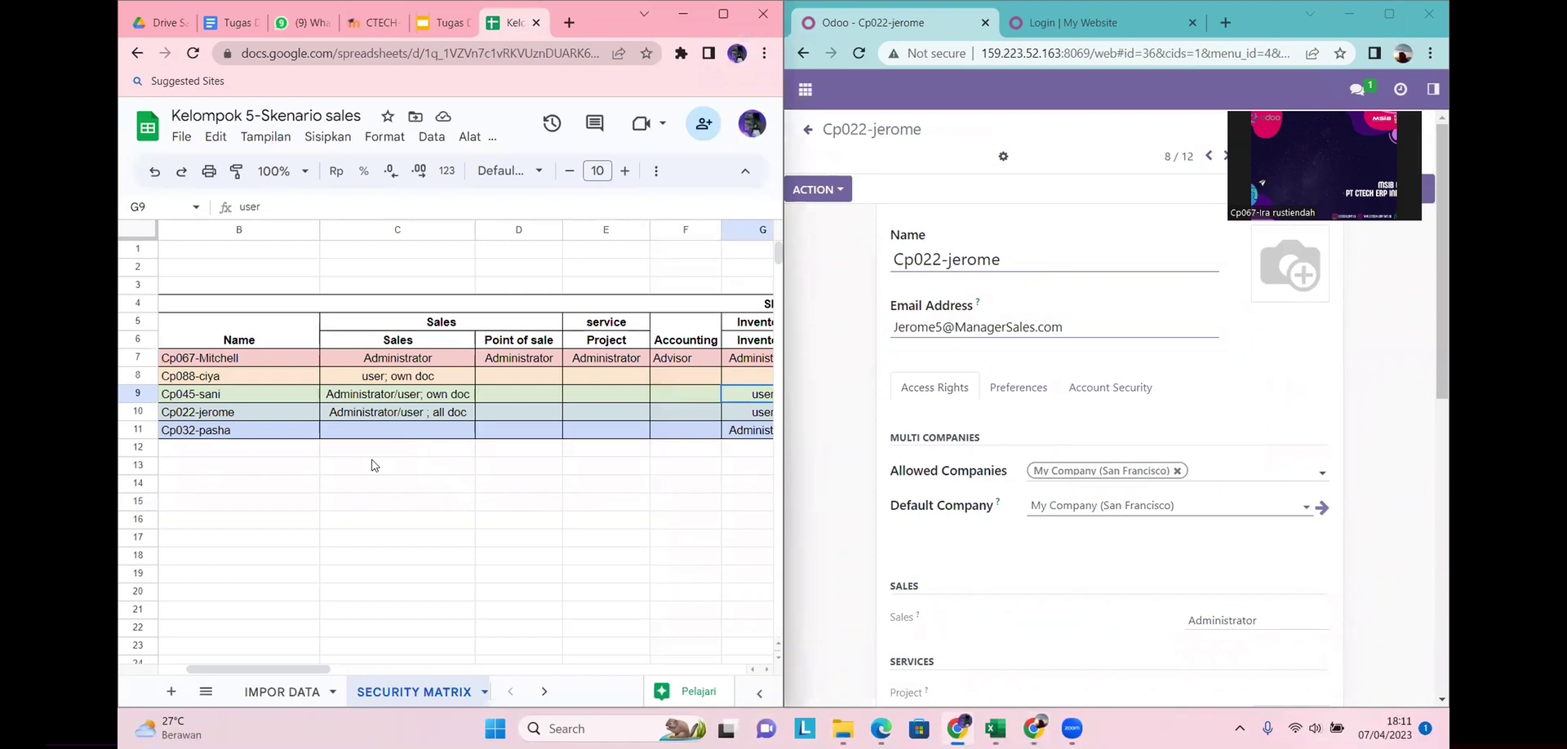
scroll(371, 465, "right", 2)
scroll(622, 448, "right", 2)
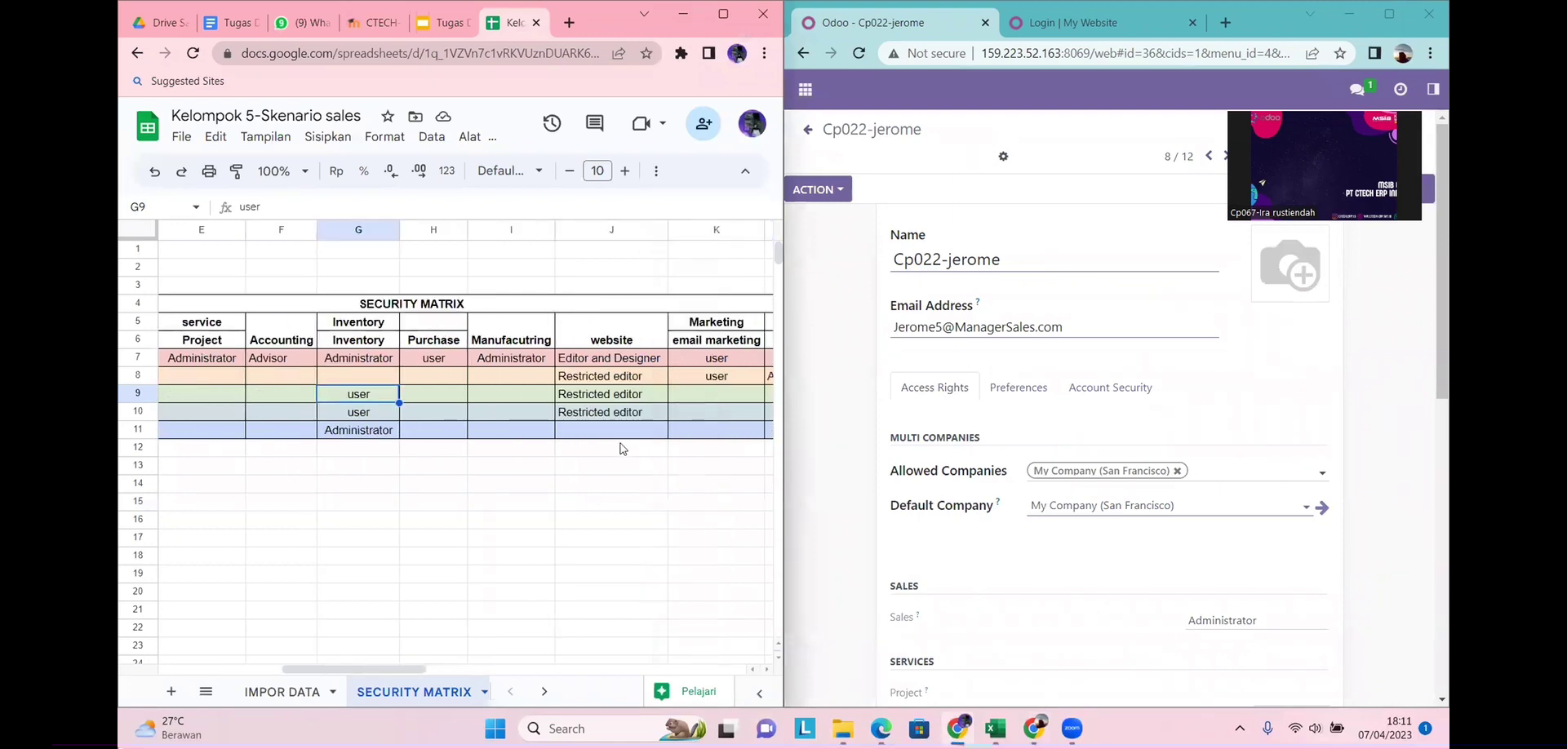
scroll(623, 449, "right", 2)
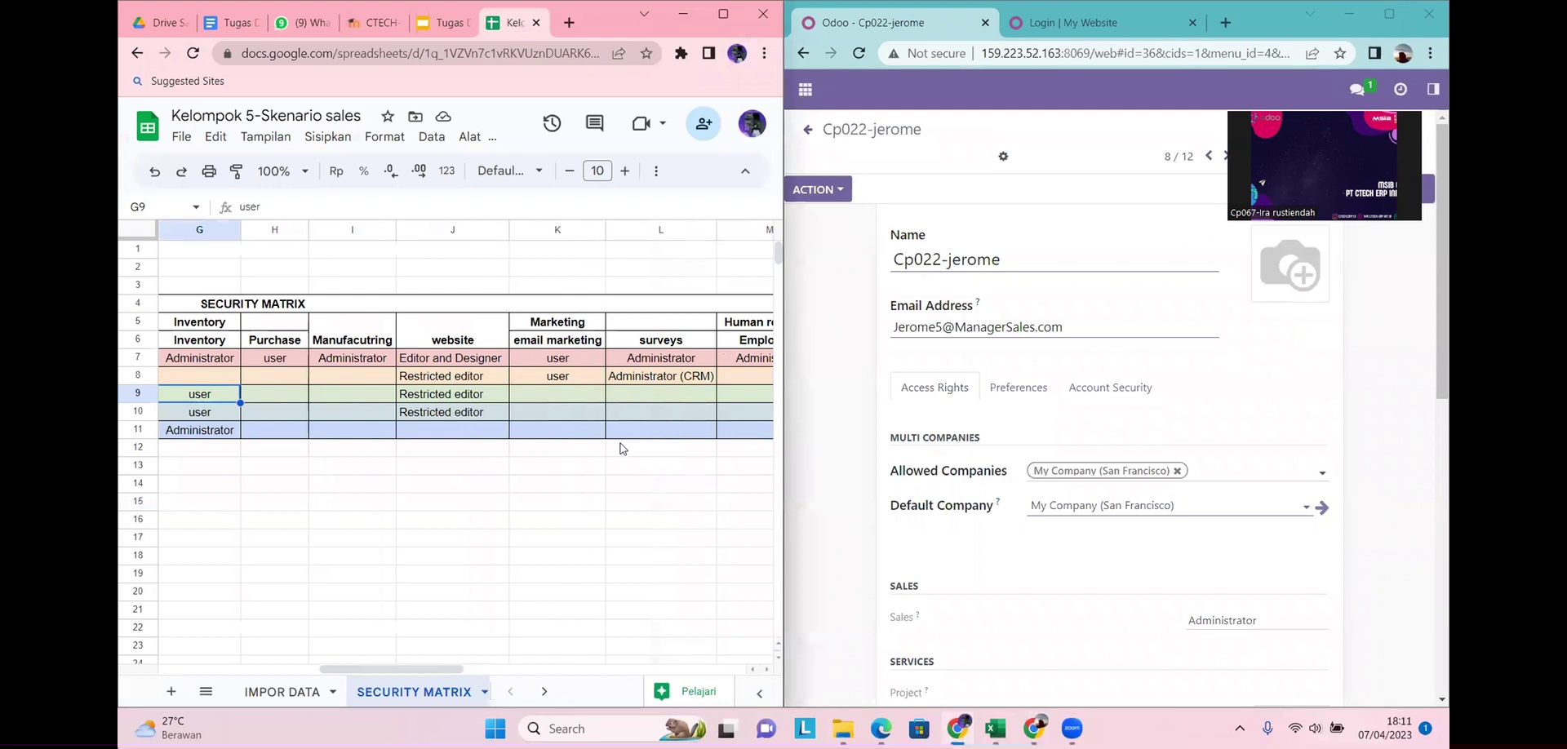
Review all access rights of the Cp022 user against the matrix, maximize the Odoo window and return to the users list
scroll(1138, 501, "down", 3)
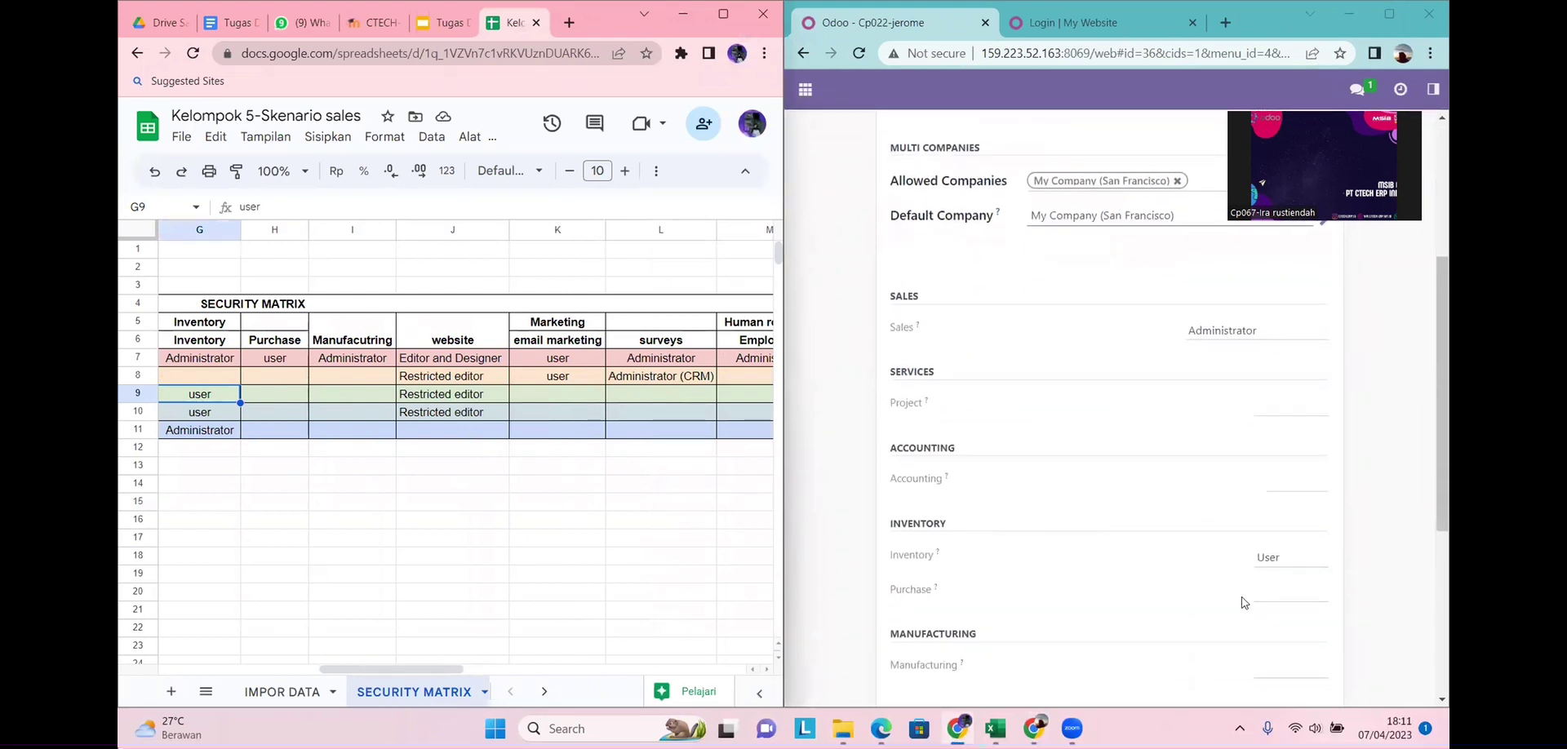
scroll(1208, 584, "down", 3)
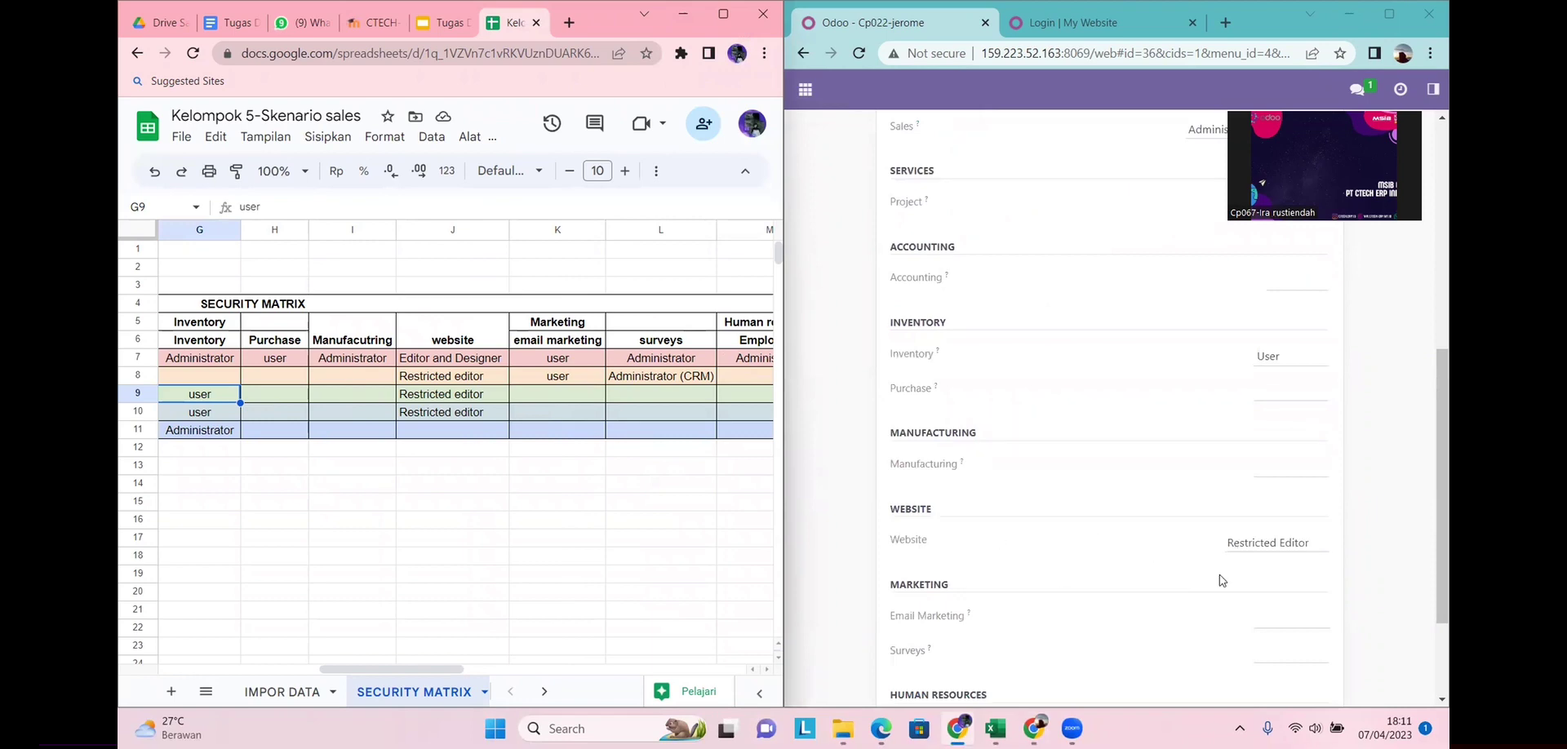
scroll(1216, 579, "down", 2)
scroll(1222, 581, "up", 10)
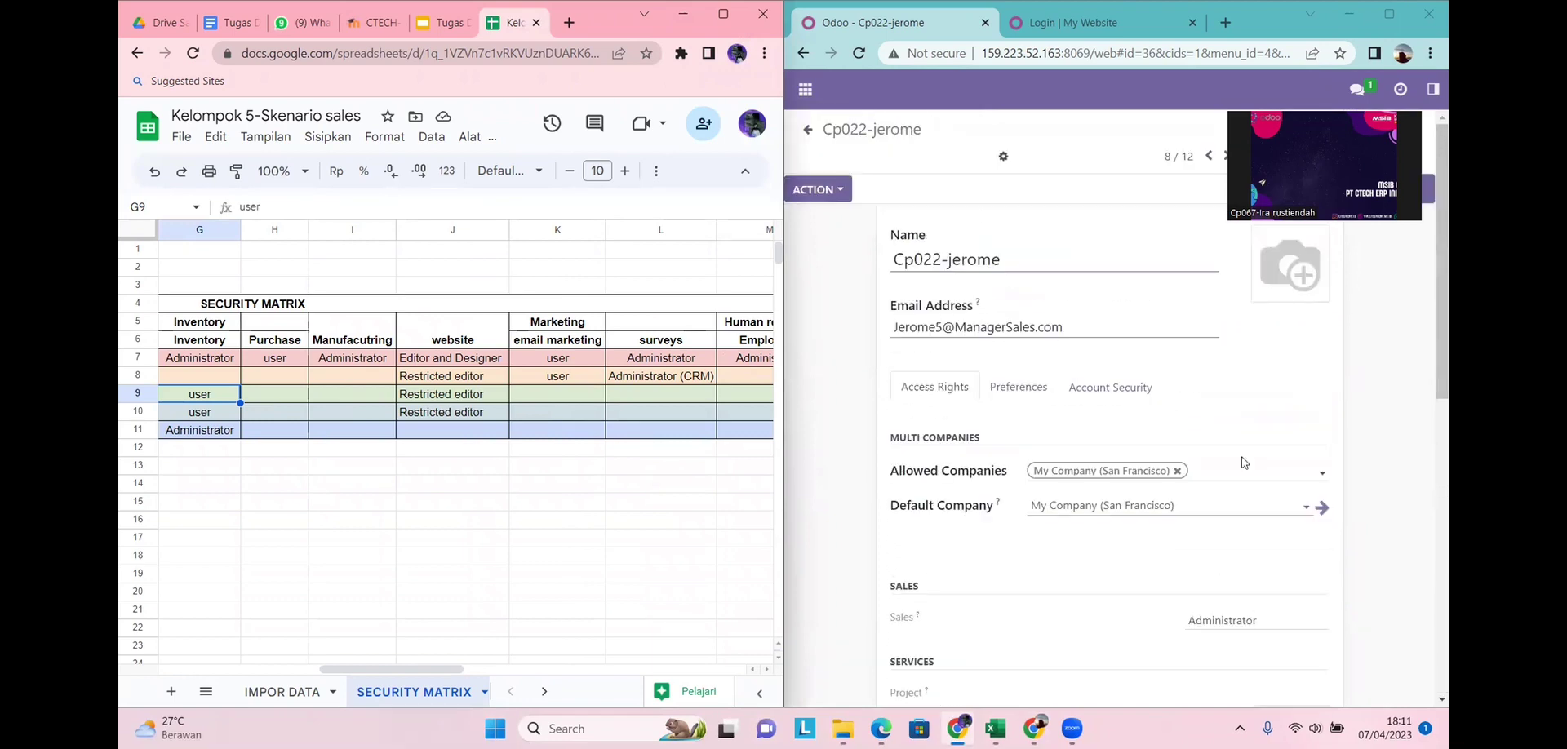
left_click(1389, 14)
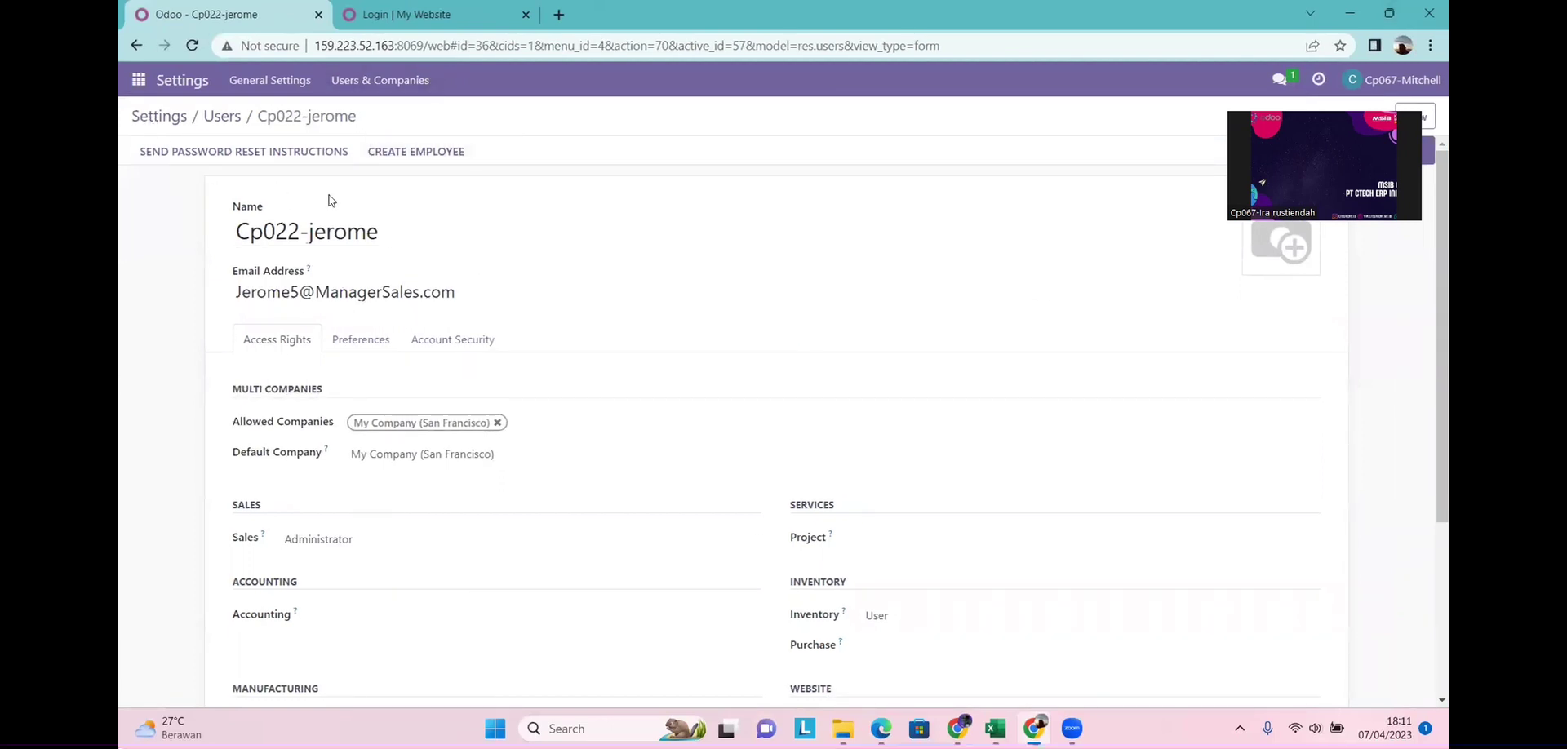
left_click(223, 119)
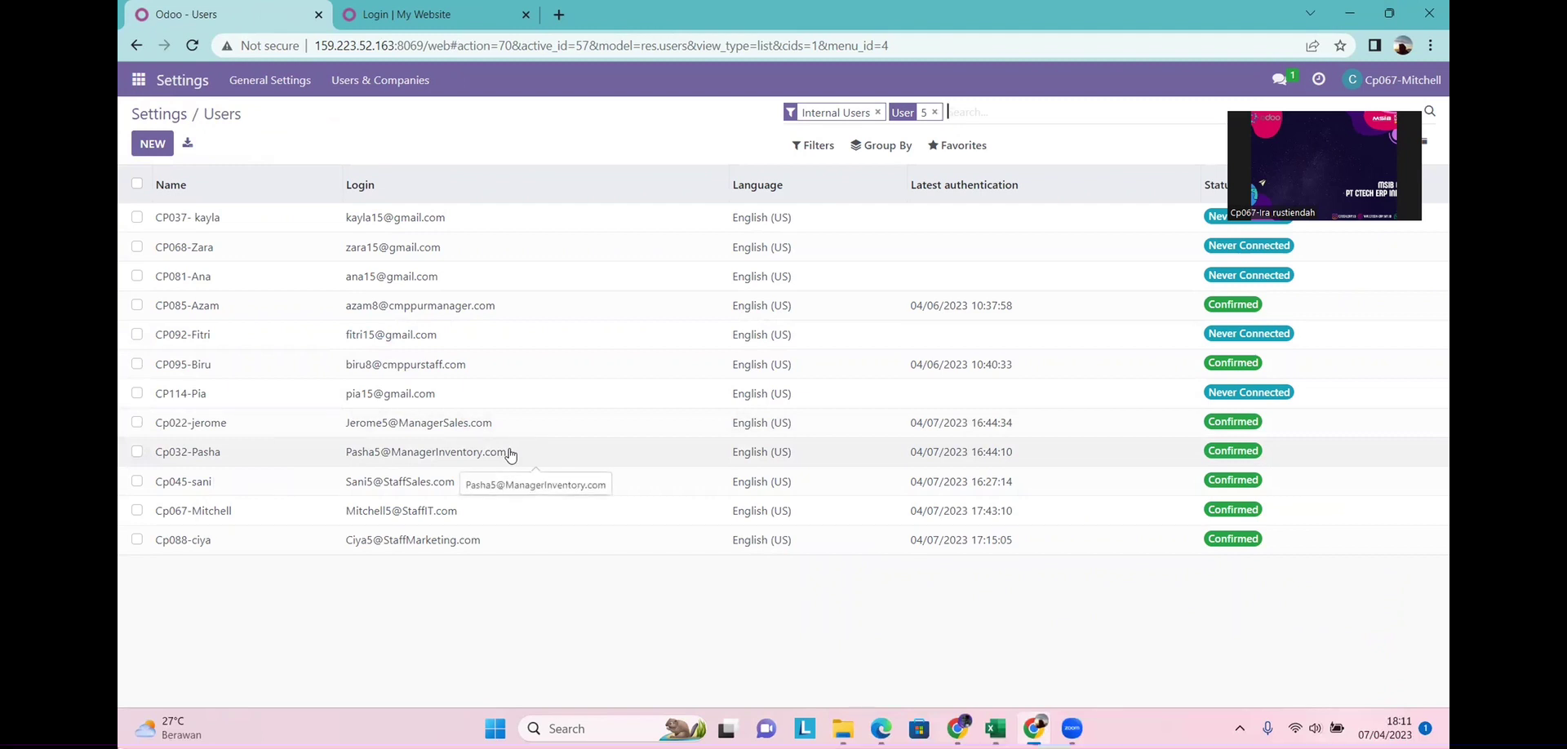
Open the general settings and search for "pri" to review the Sales and Website pricing options
left_click(140, 82)
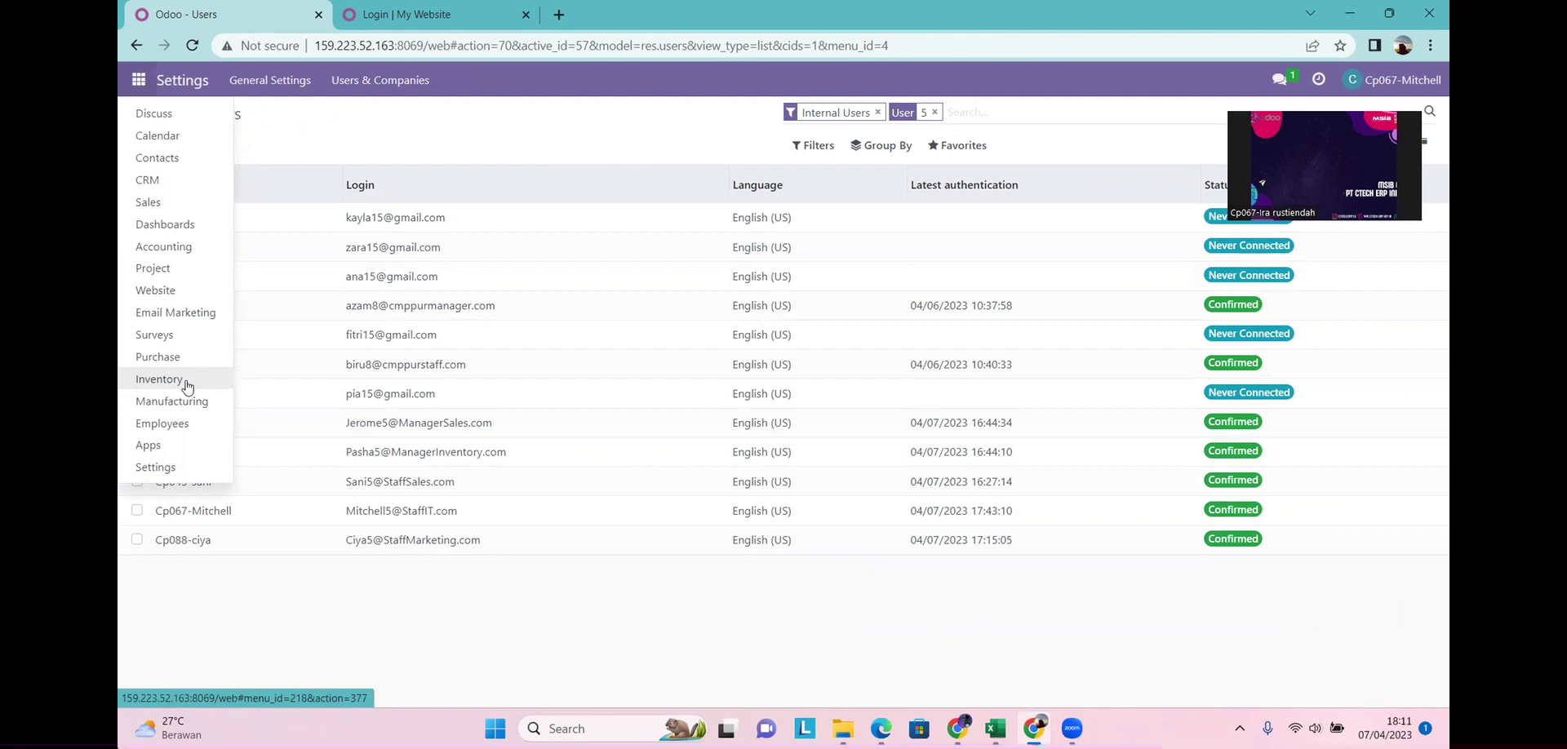
left_click(171, 467)
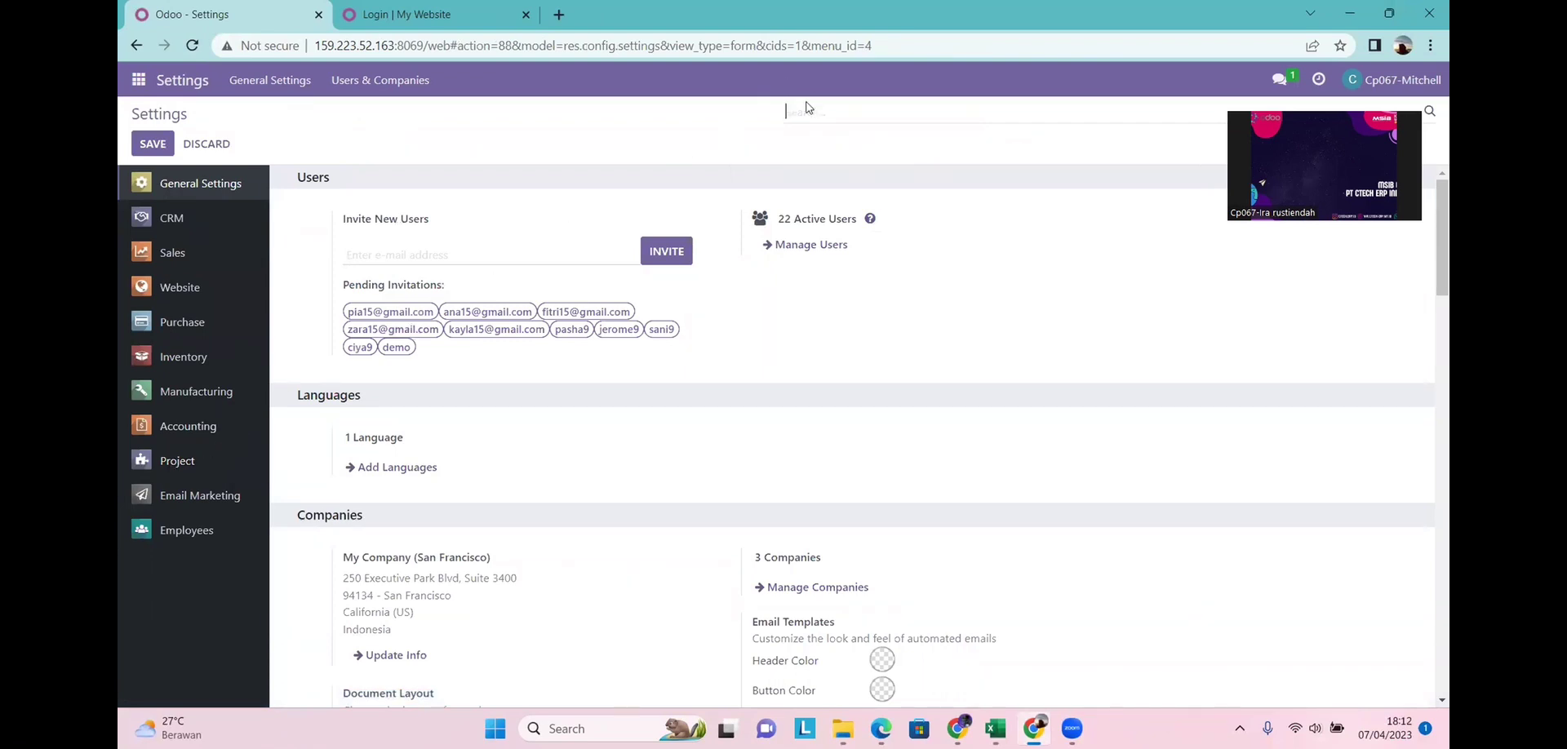
type("pri")
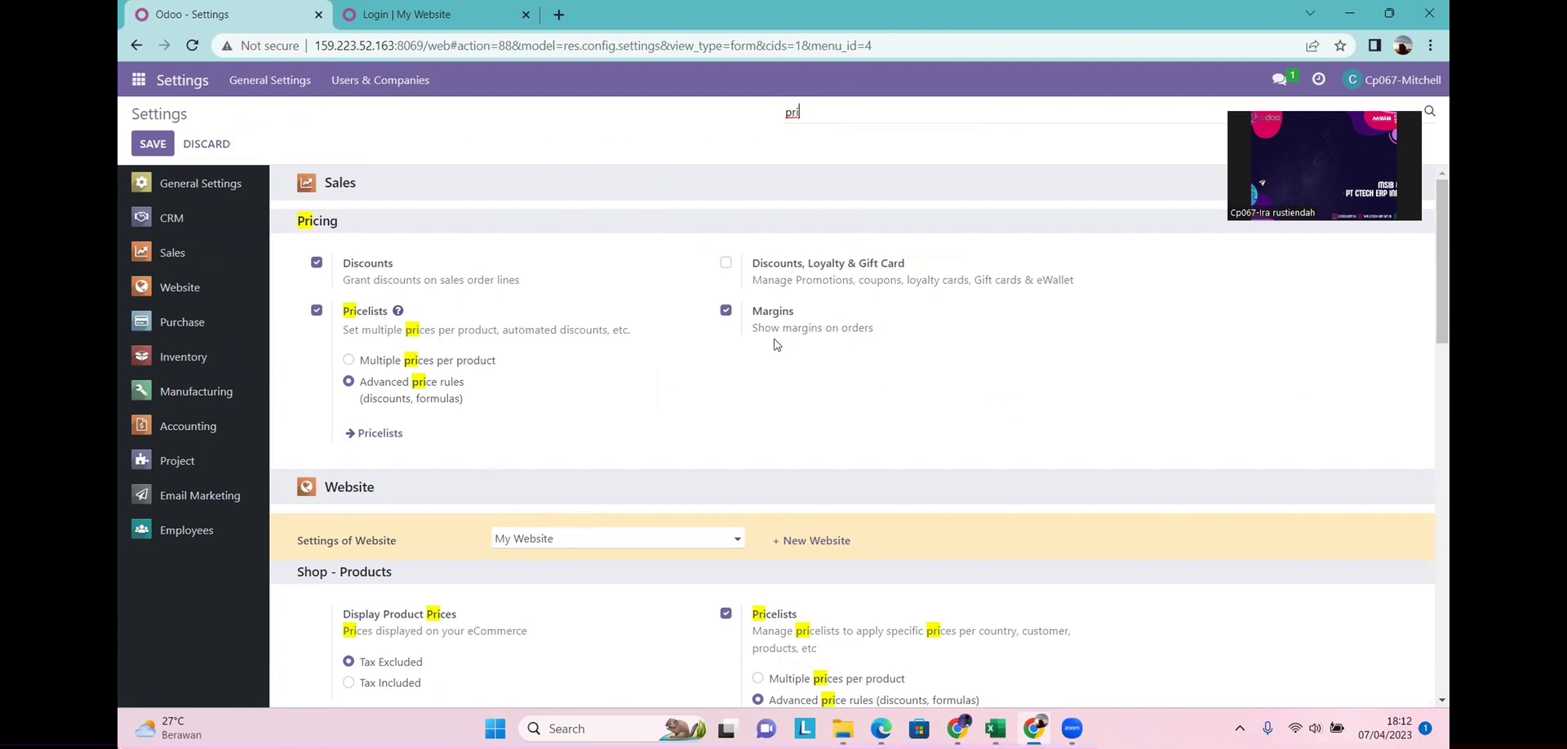
mouse_move(774, 344)
Create a new Discuss channel named "tugas hak akses -klmpk 05"
left_click(139, 81)
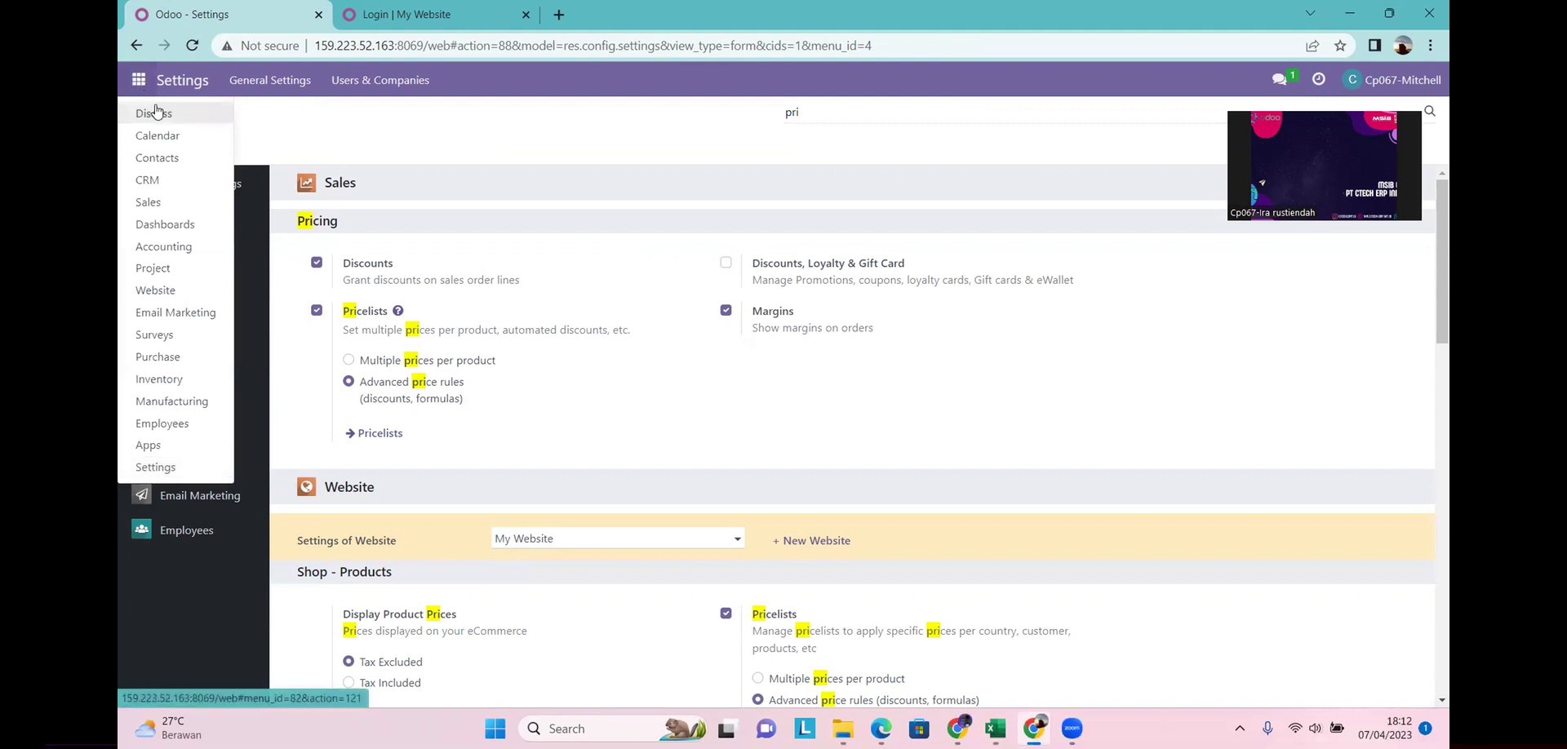
left_click(155, 113)
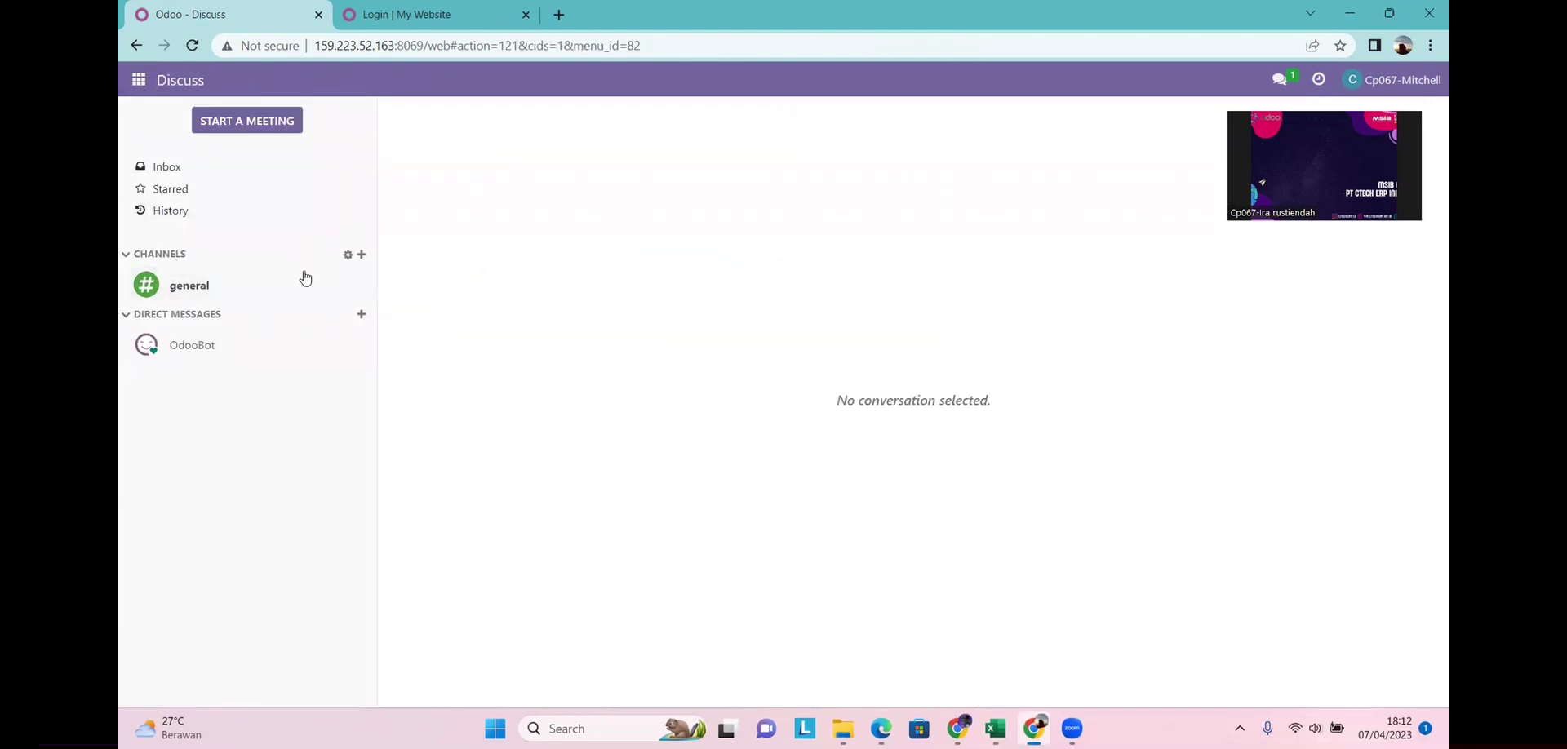
left_click(362, 255)
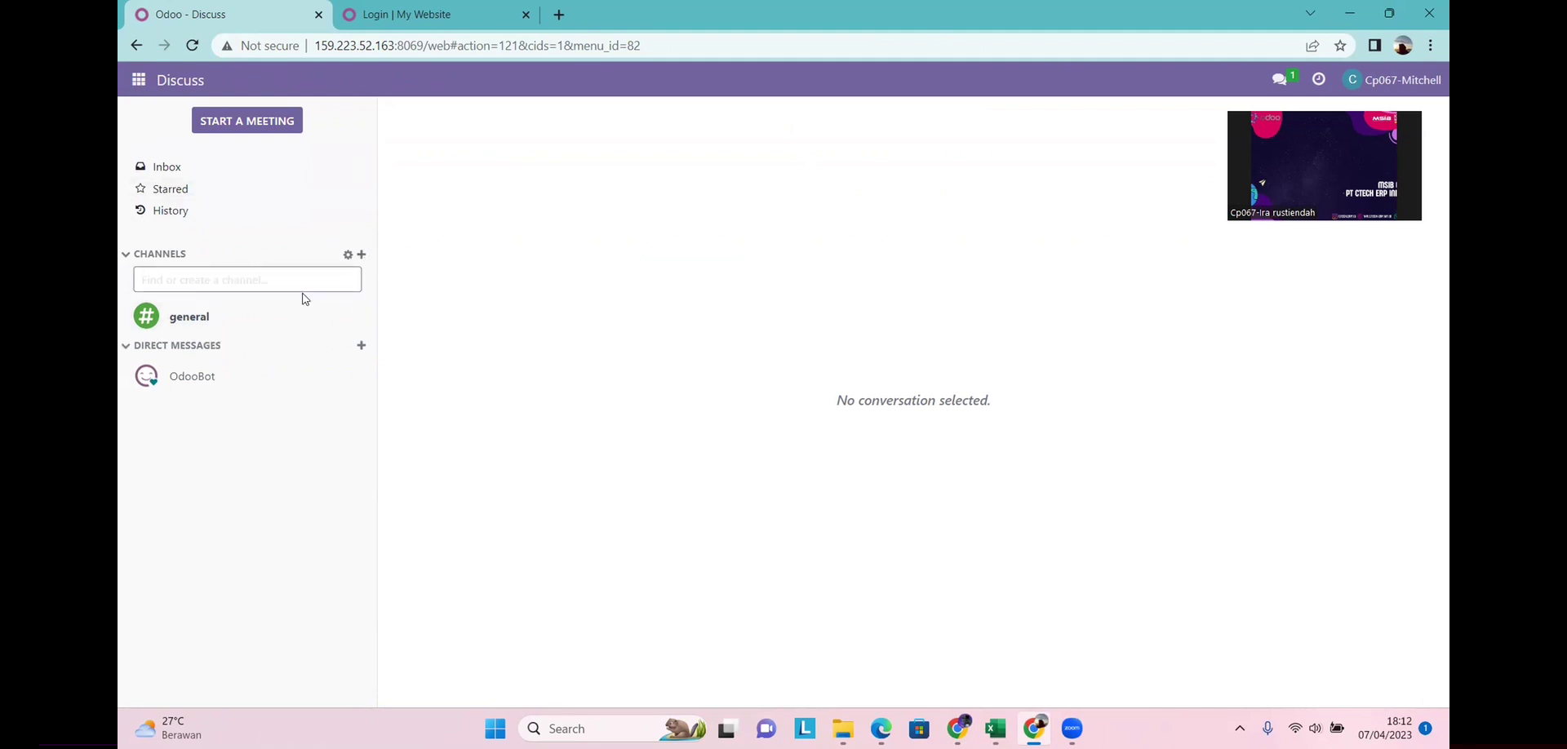
type("tug")
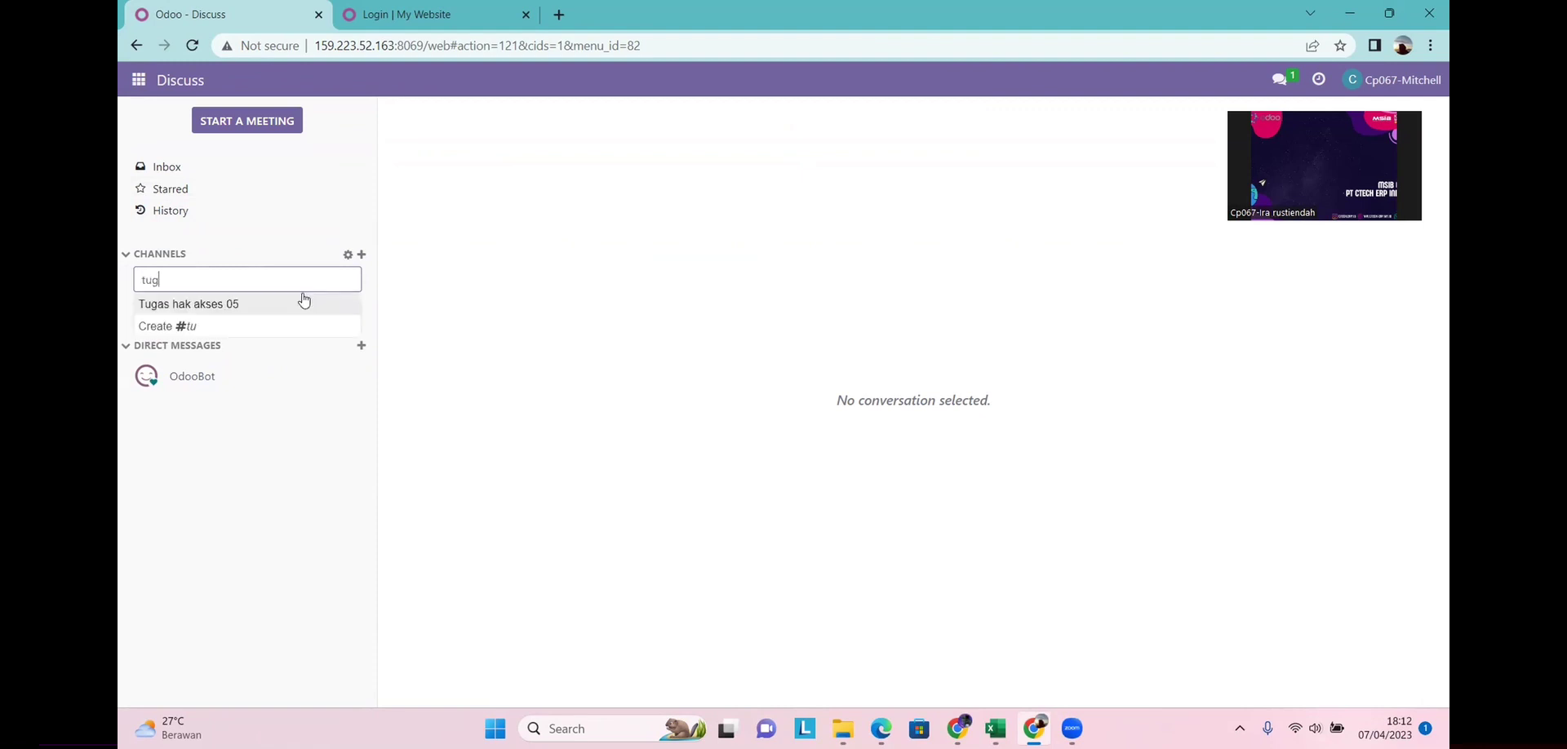
type("as haak")
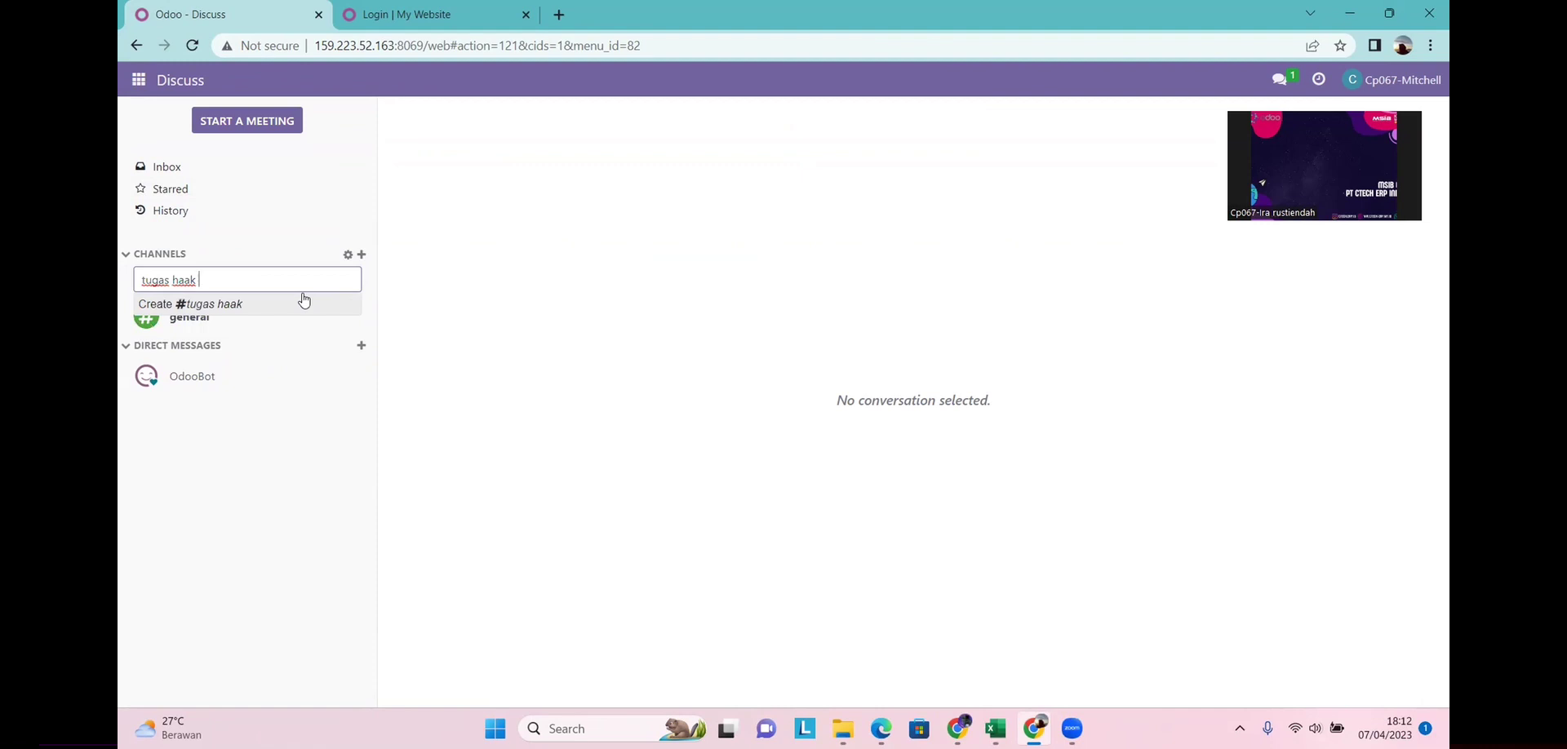
key("BackSpace")
key("BackSpace")
key("BackSpace")
type("k akses")
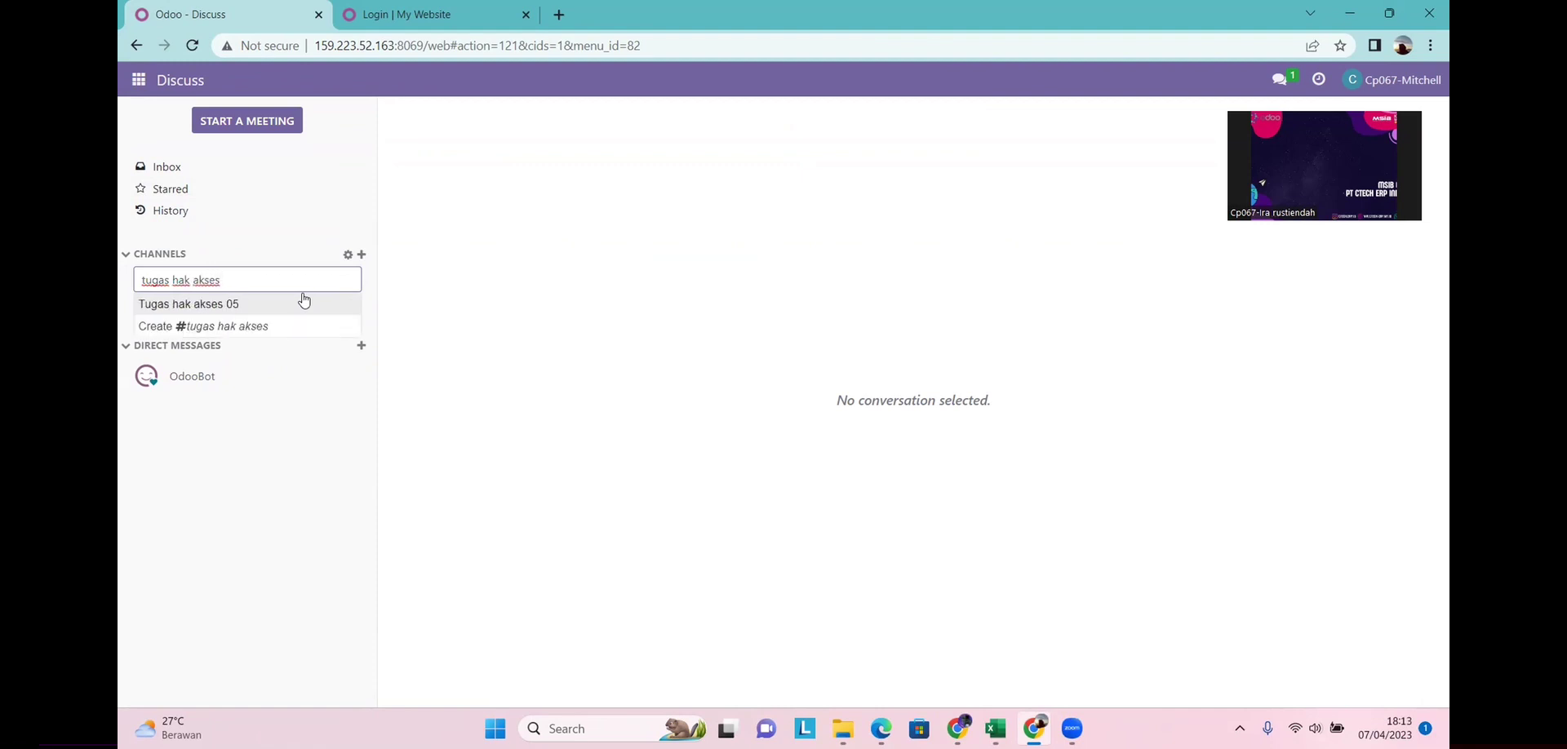
type(" -klmpk")
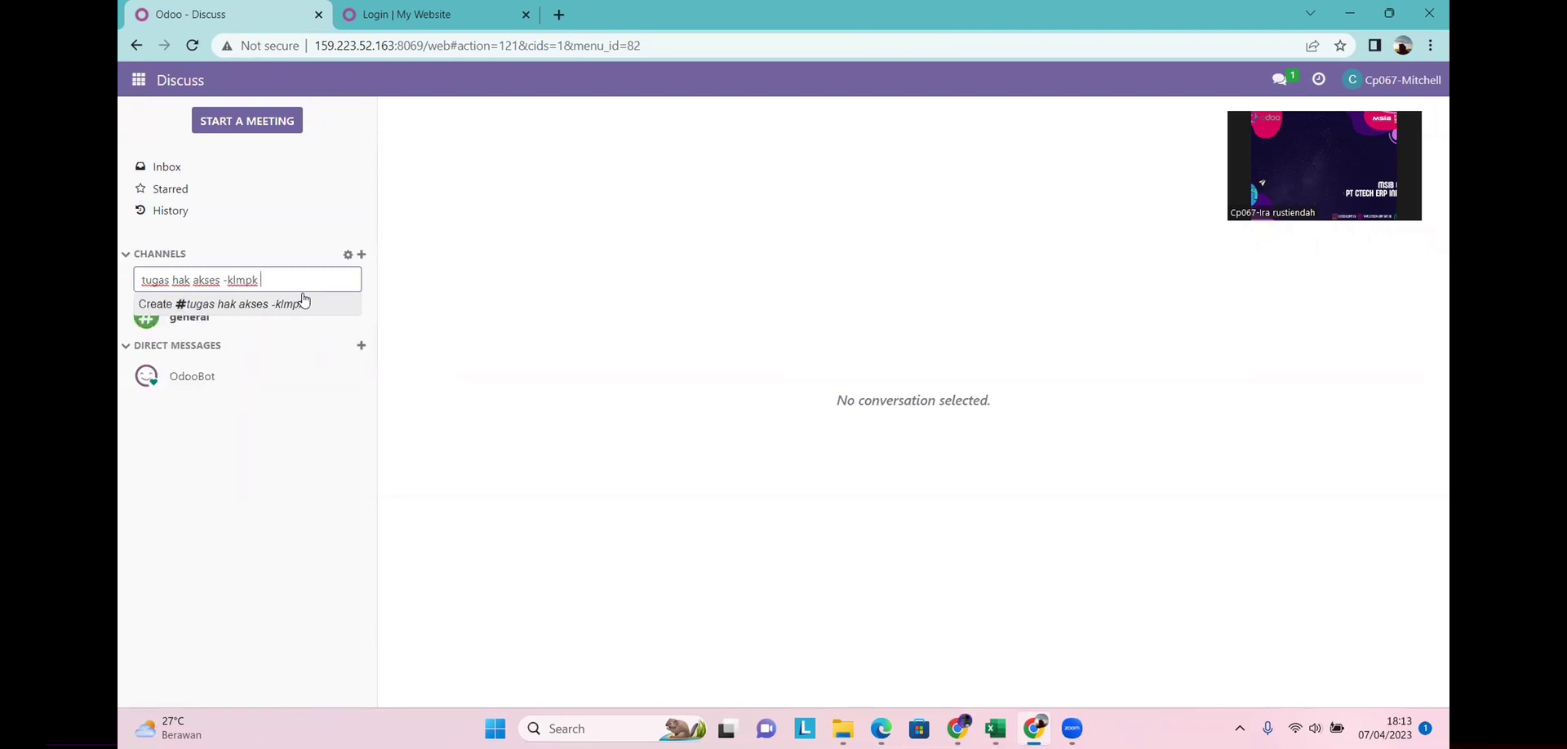
type(" 05")
left_click(304, 302)
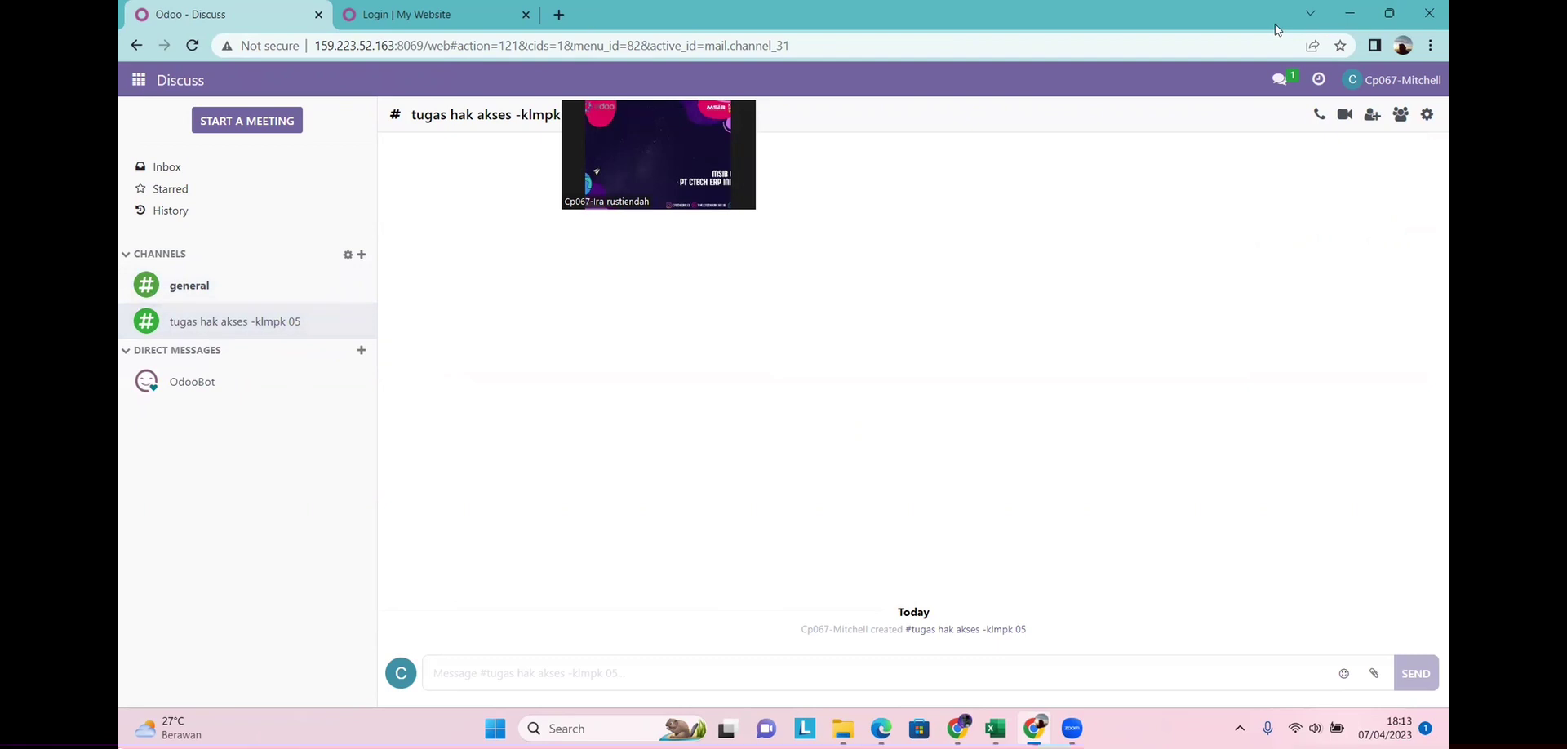
Invite the Cp022 user to the "tugas hak akses -klmpk 05" channel
left_click(1373, 117)
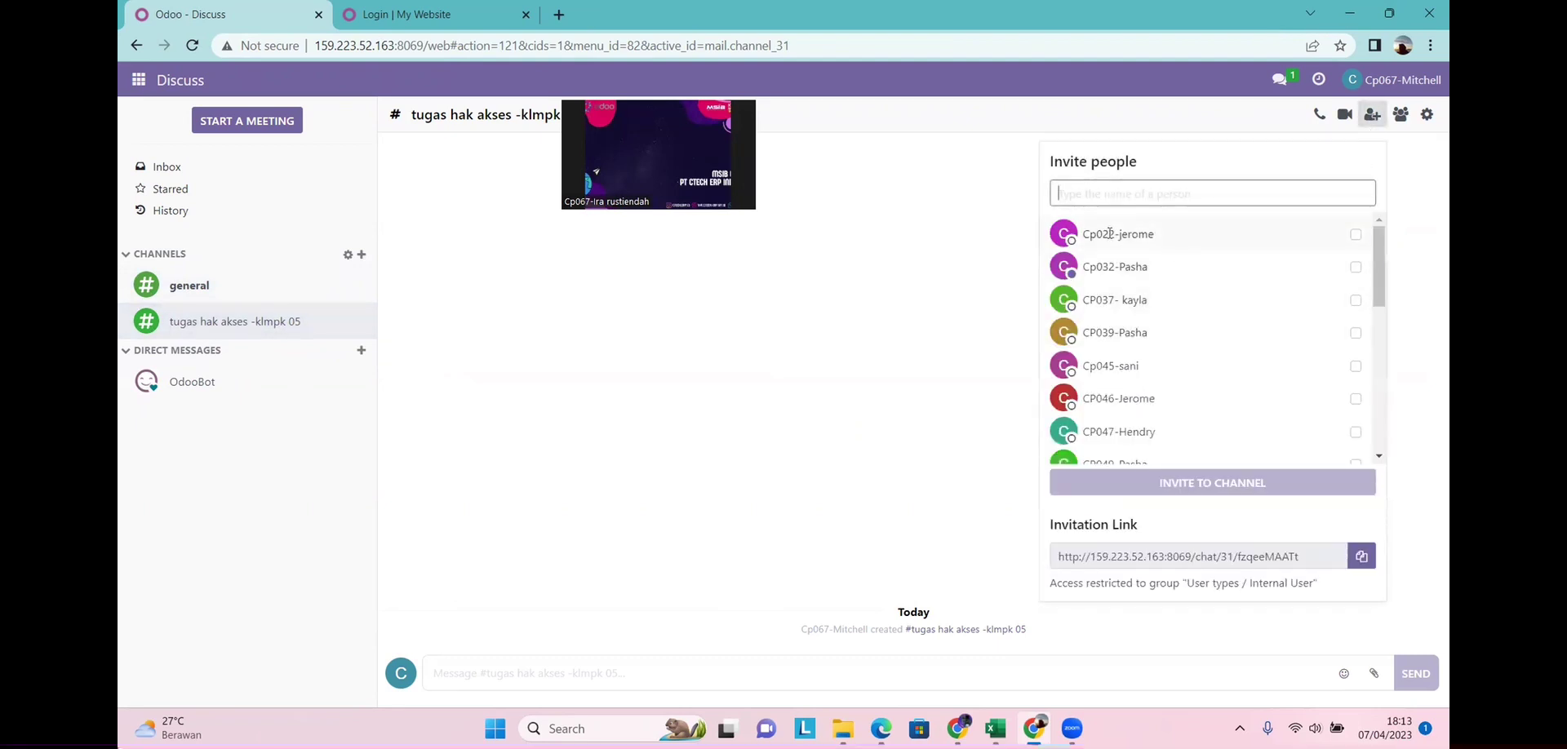
left_click(1356, 235)
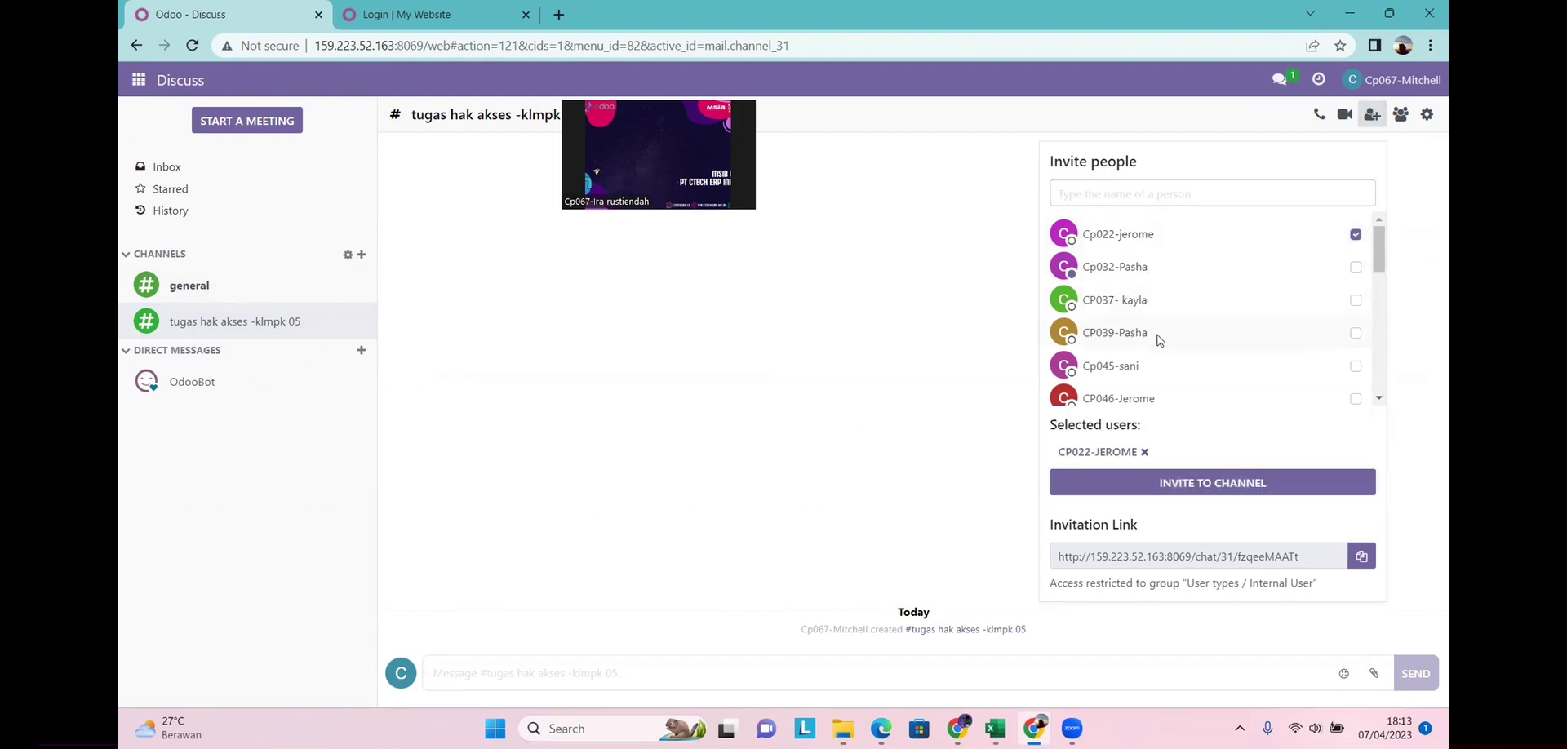
scroll(1154, 367, "down", 1)
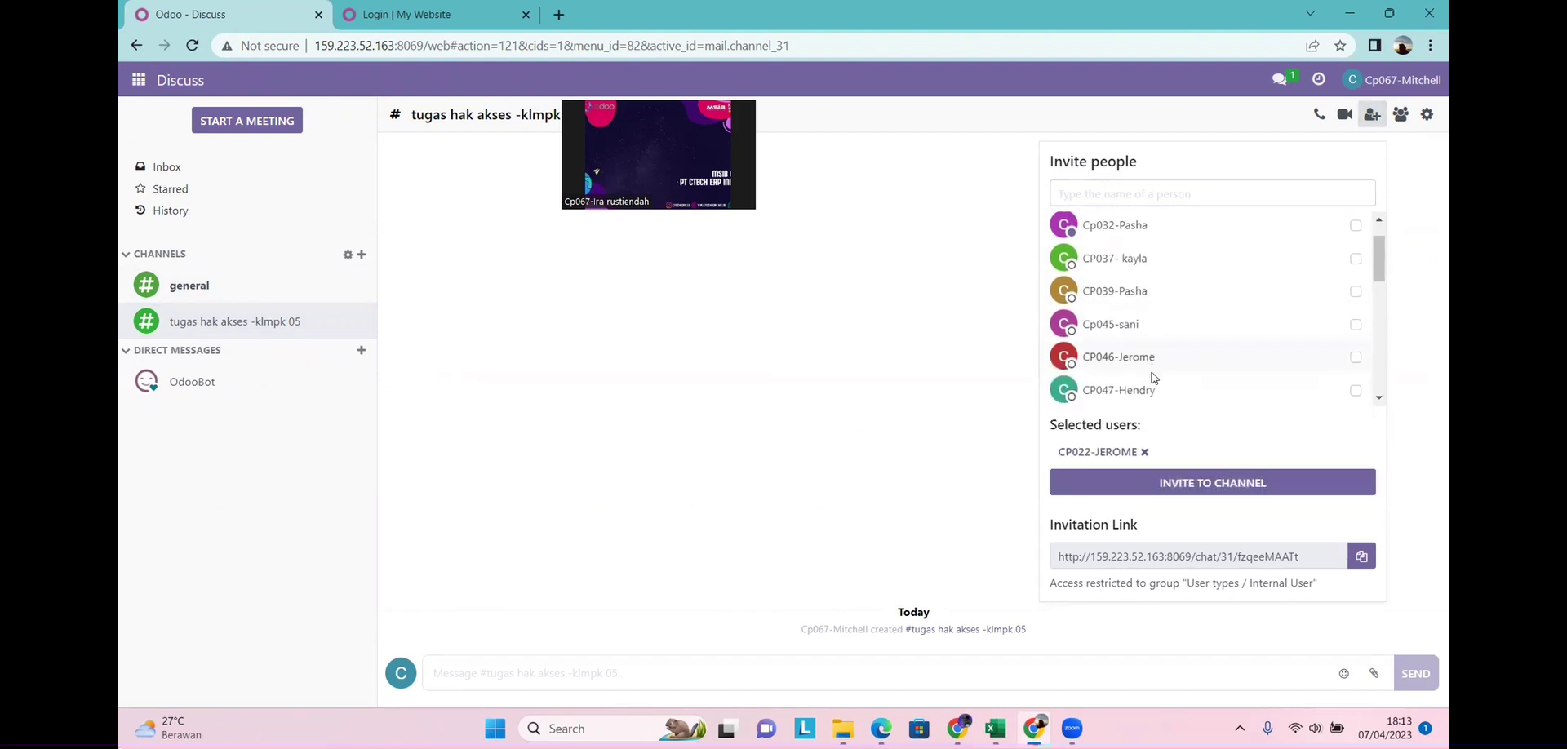
scroll(1154, 367, "up", 1)
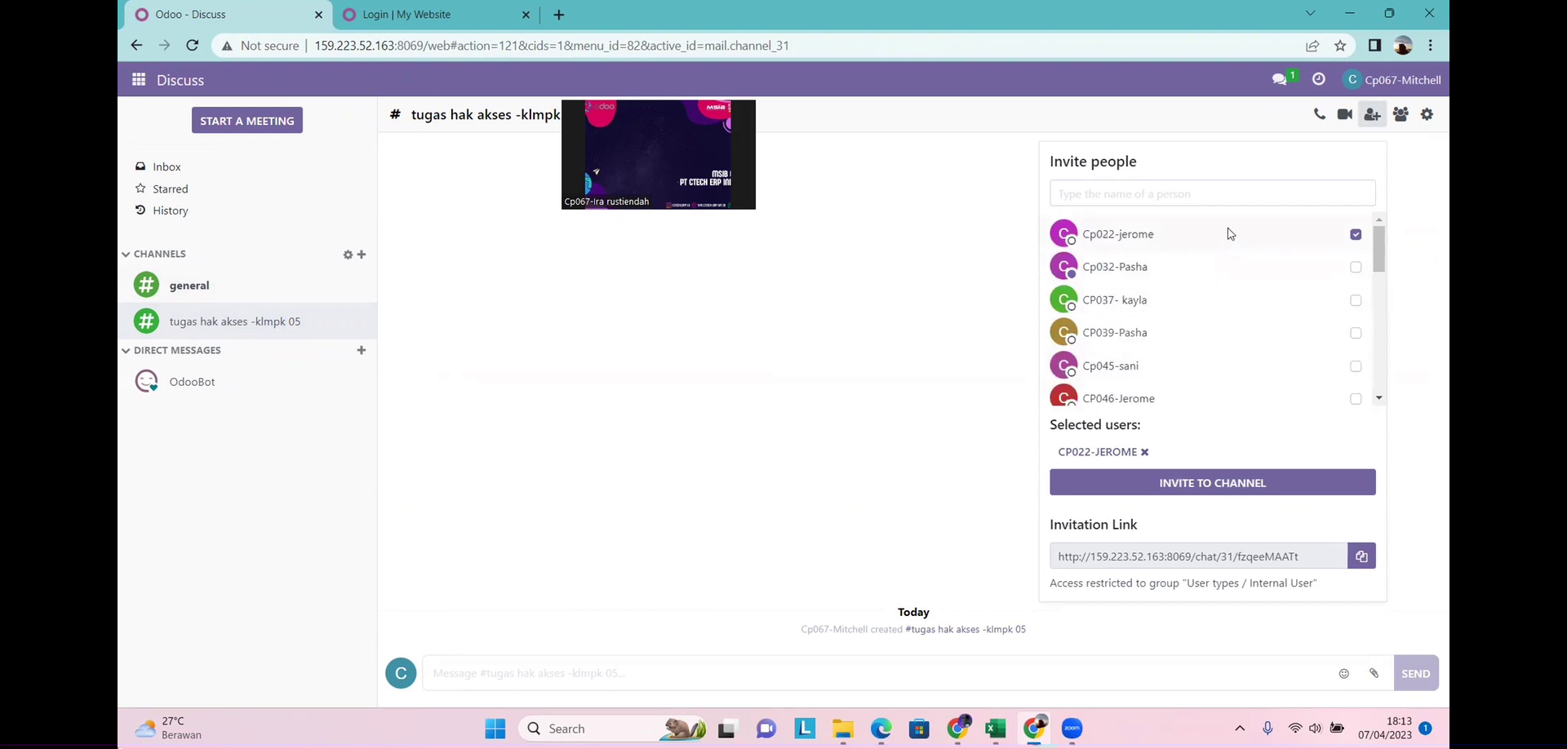
left_click(1246, 485)
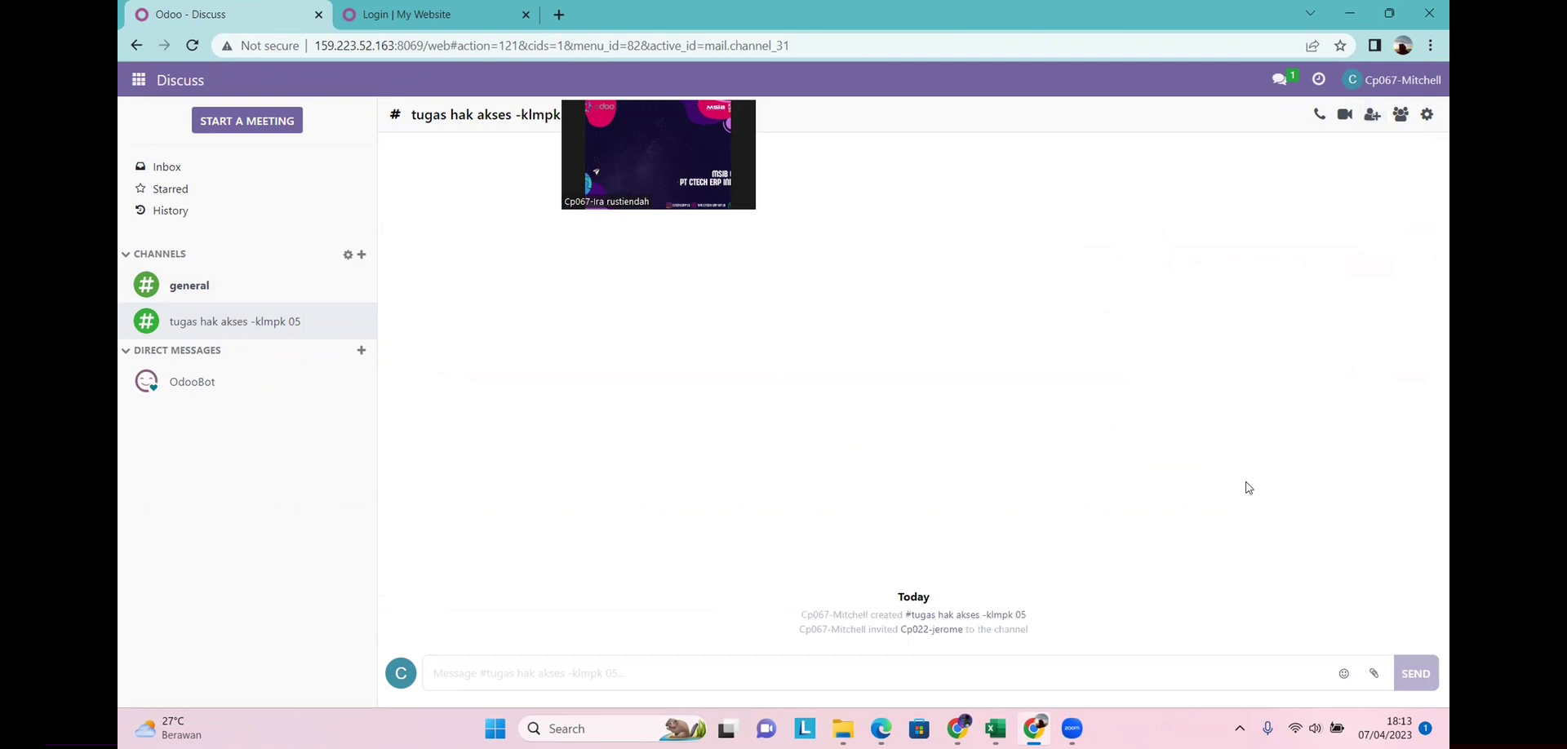
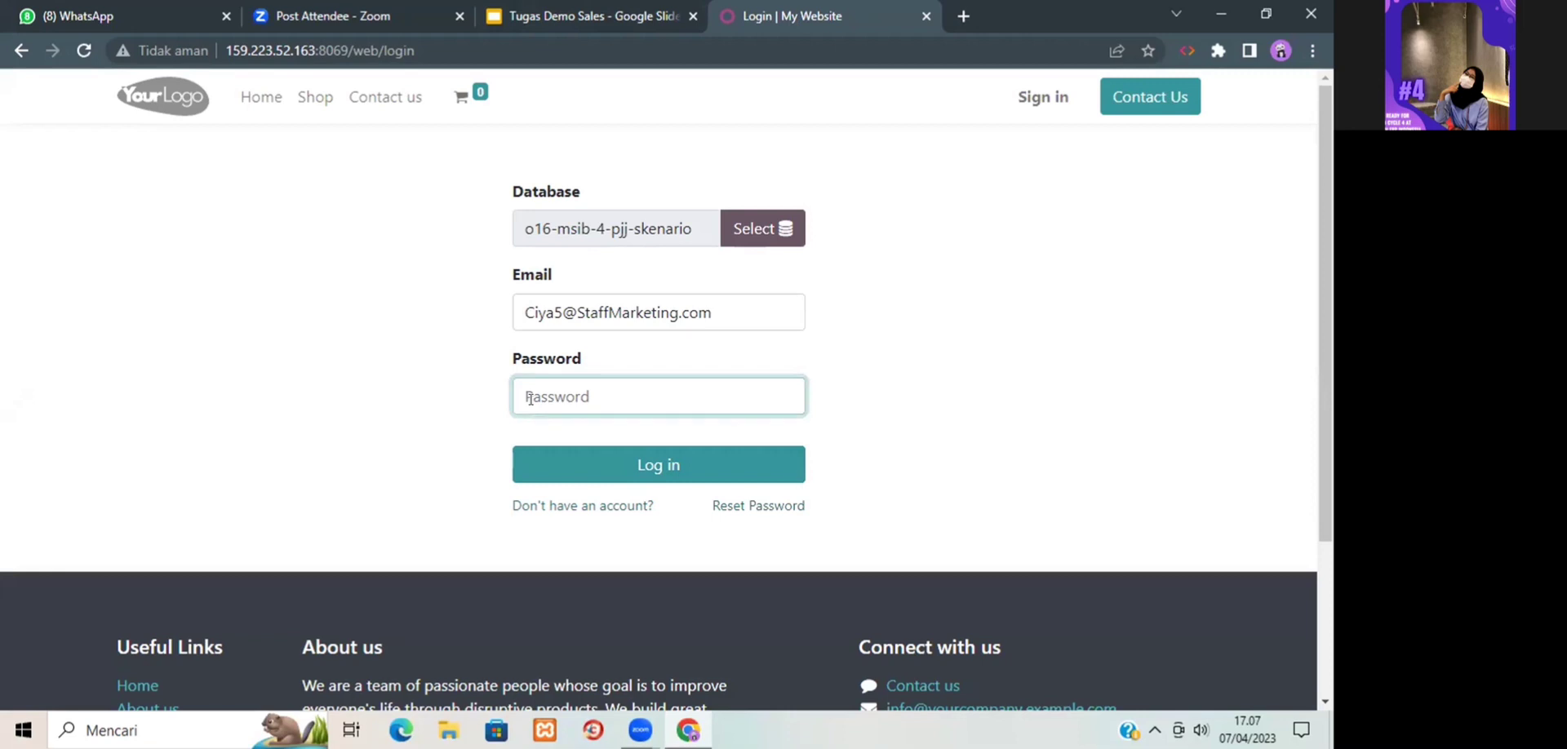
Enter the marketing staff account's password and log in to Odoo
type("•••••")
left_click(632, 462)
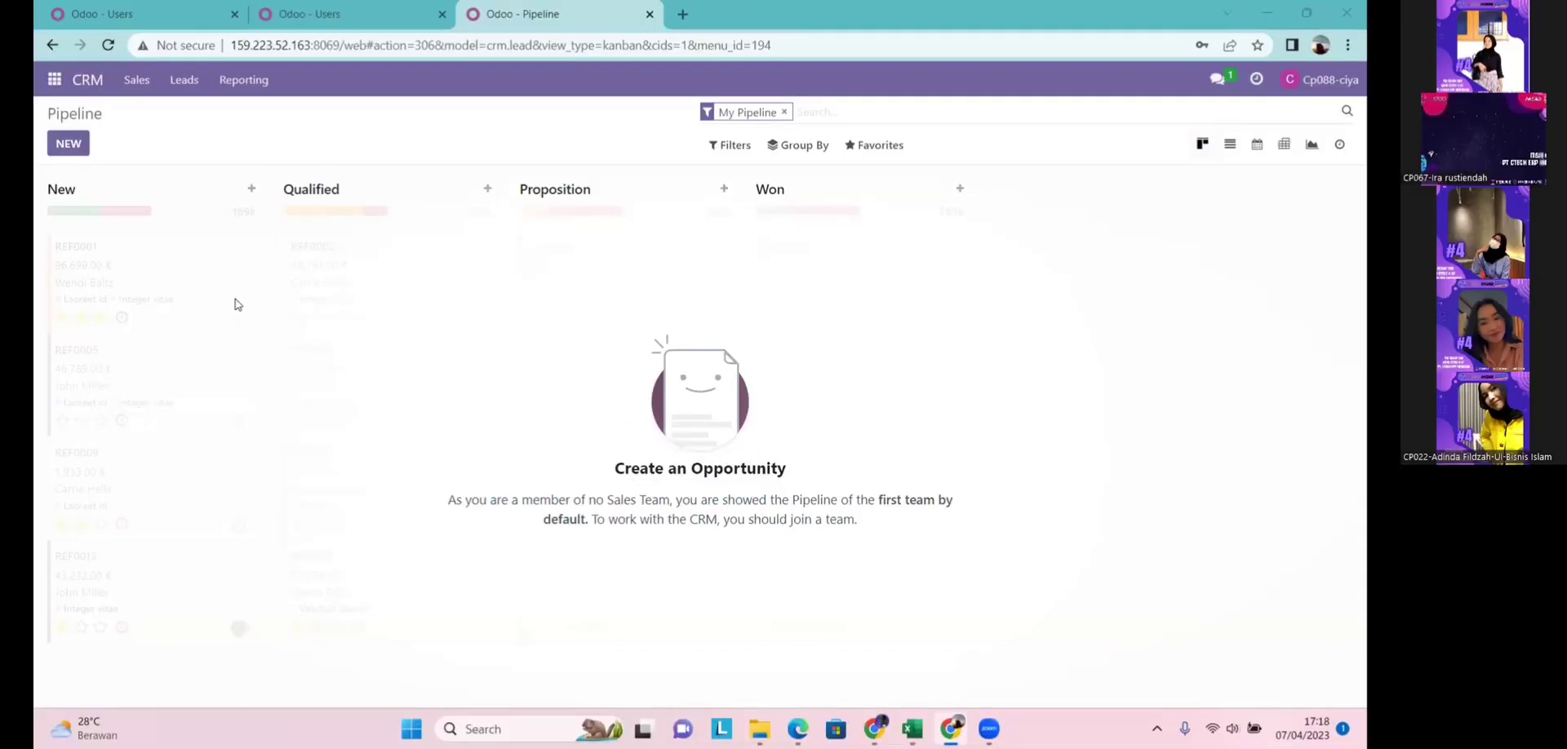
Show the CRM leads list, look at a blank new lead form and discard it
left_click(185, 80)
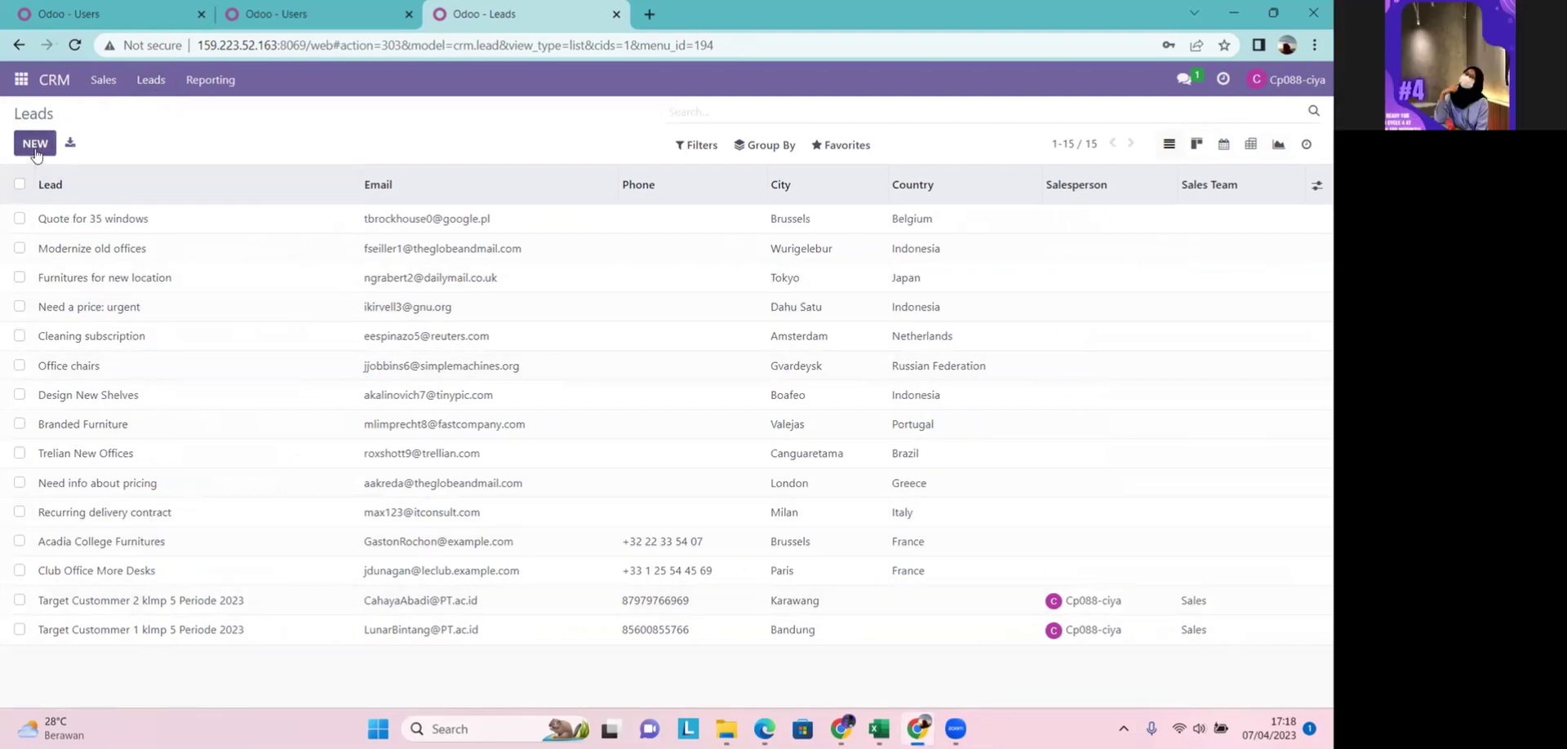
left_click(35, 144)
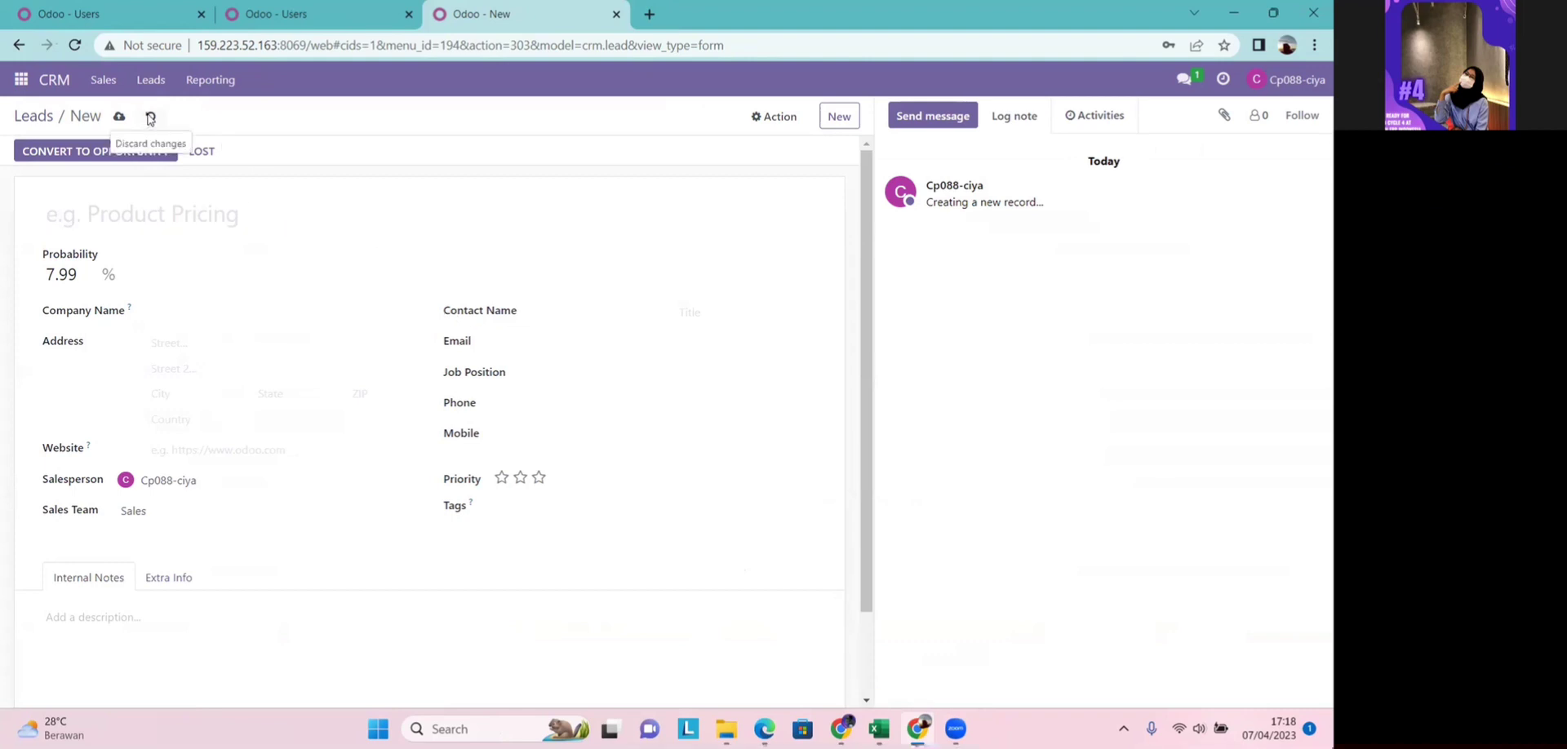
left_click(150, 118)
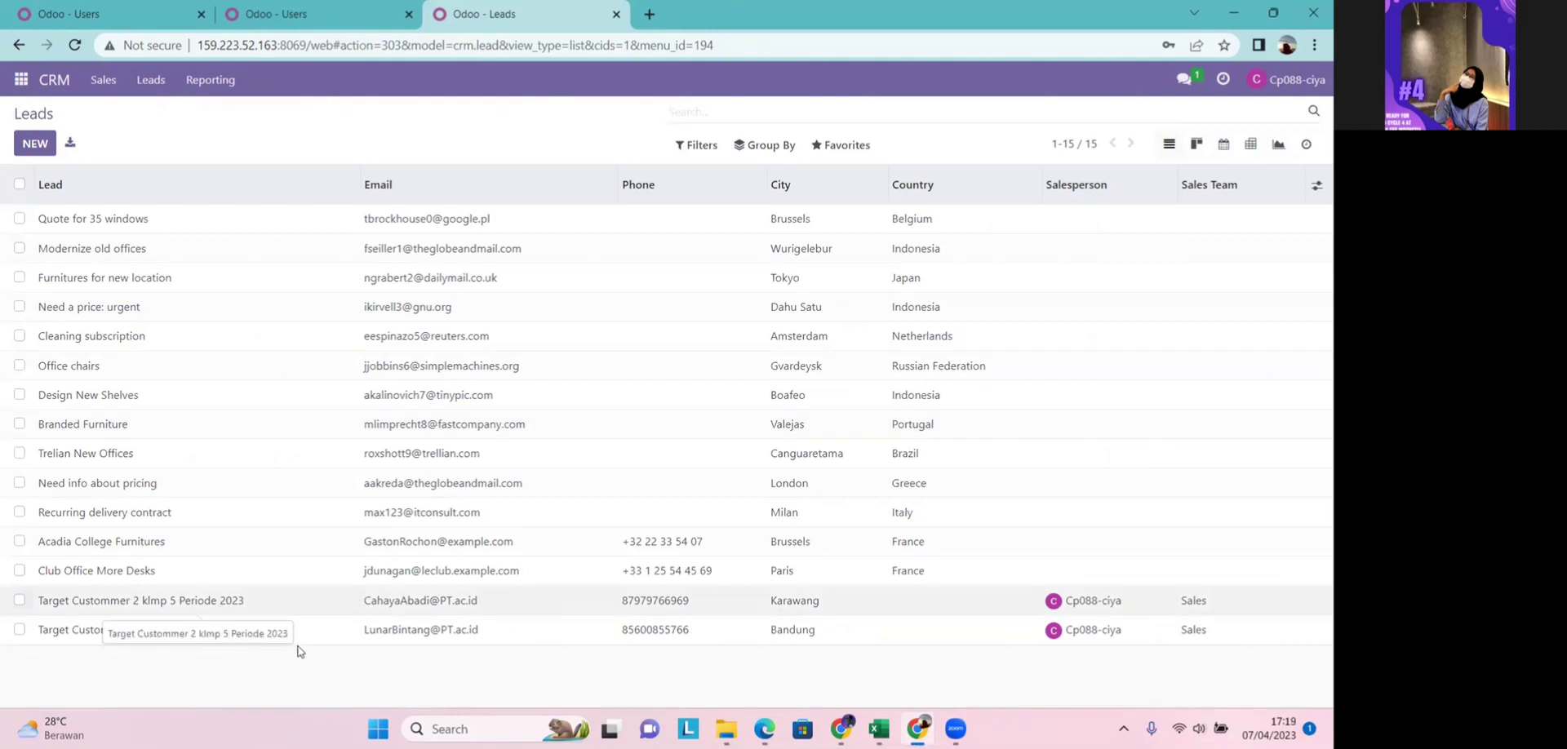
Convert the lead "Target Custommer 2 klmp 5 Periode 2023" to an opportunity with the option to create a new customer
left_click(199, 602)
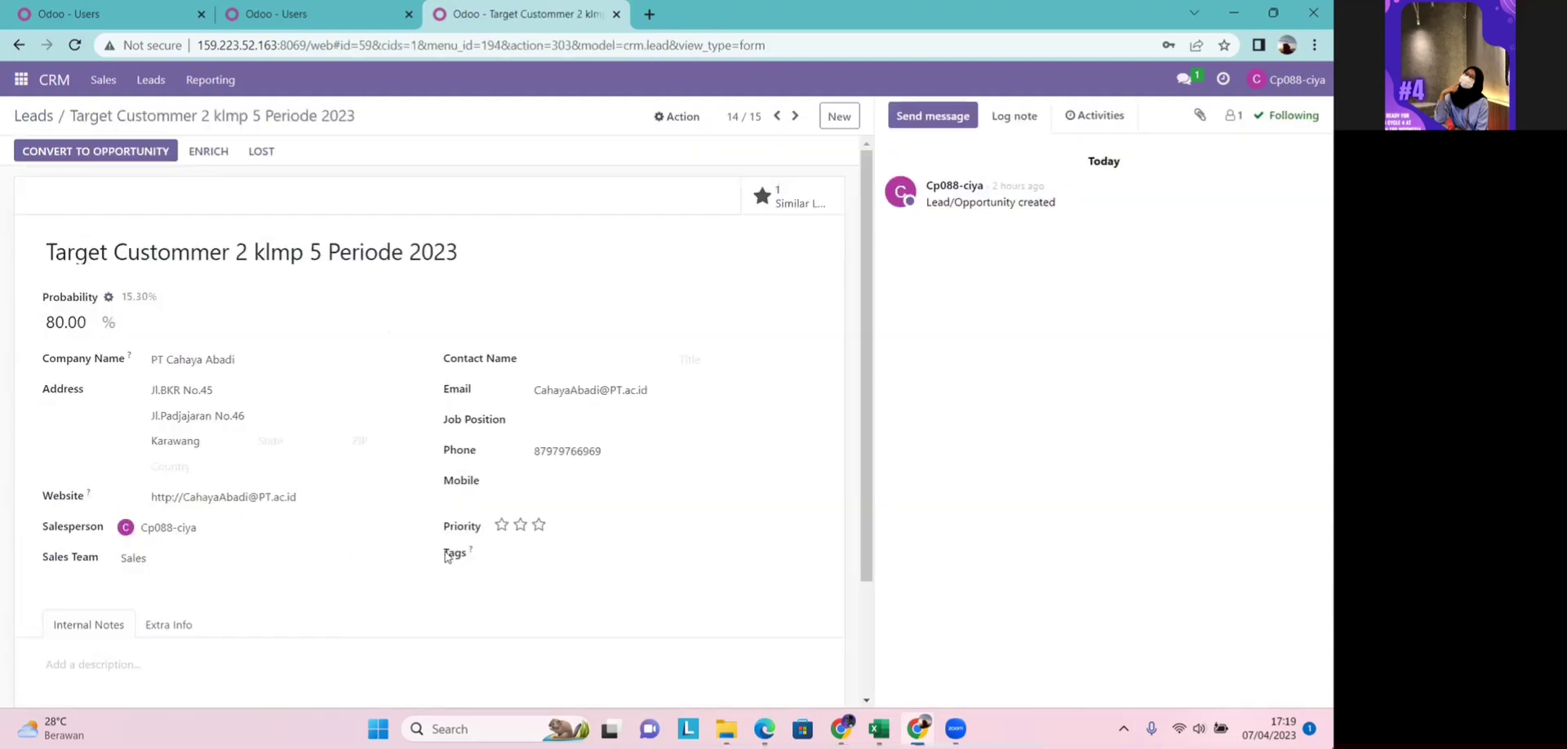
left_click(158, 157)
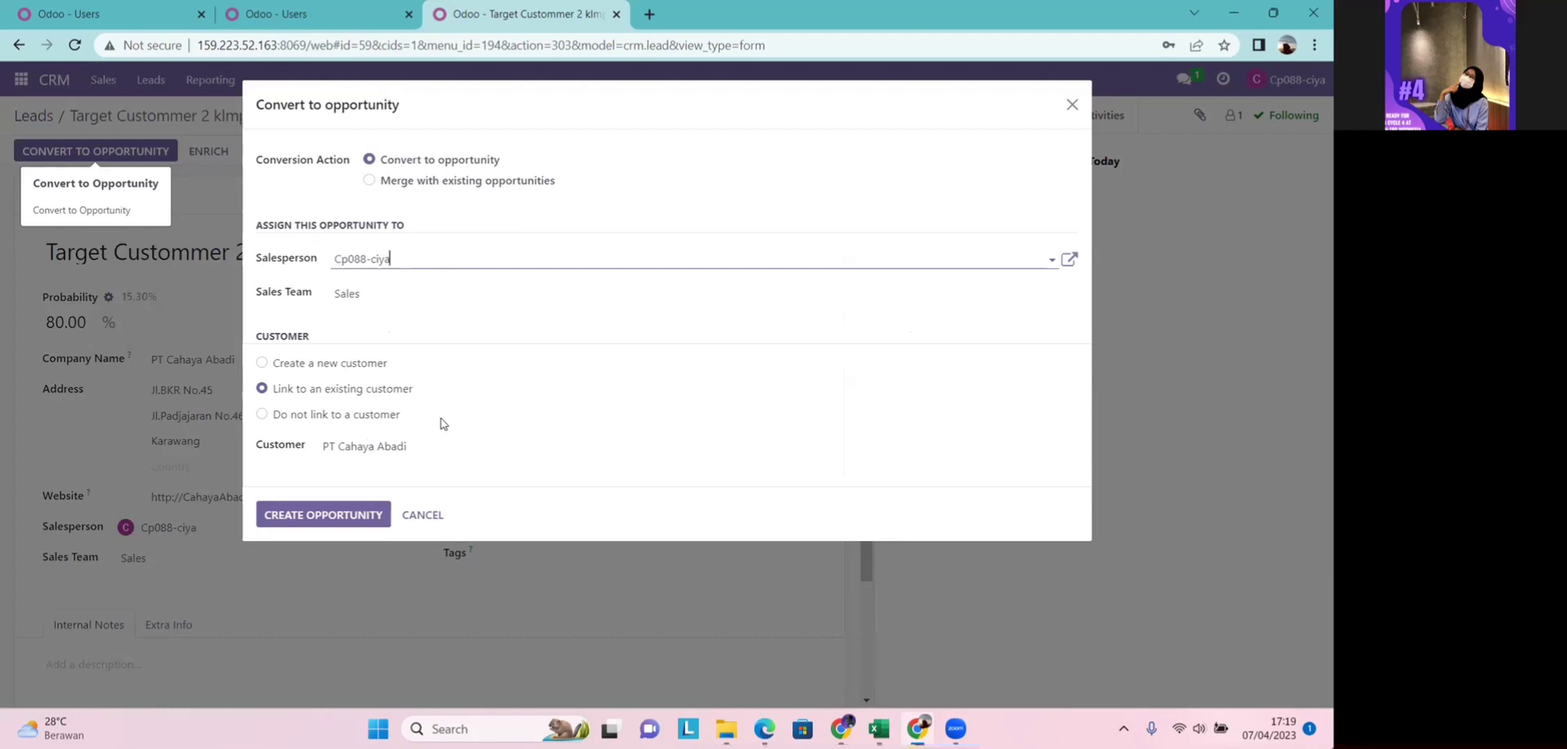
left_click(262, 365)
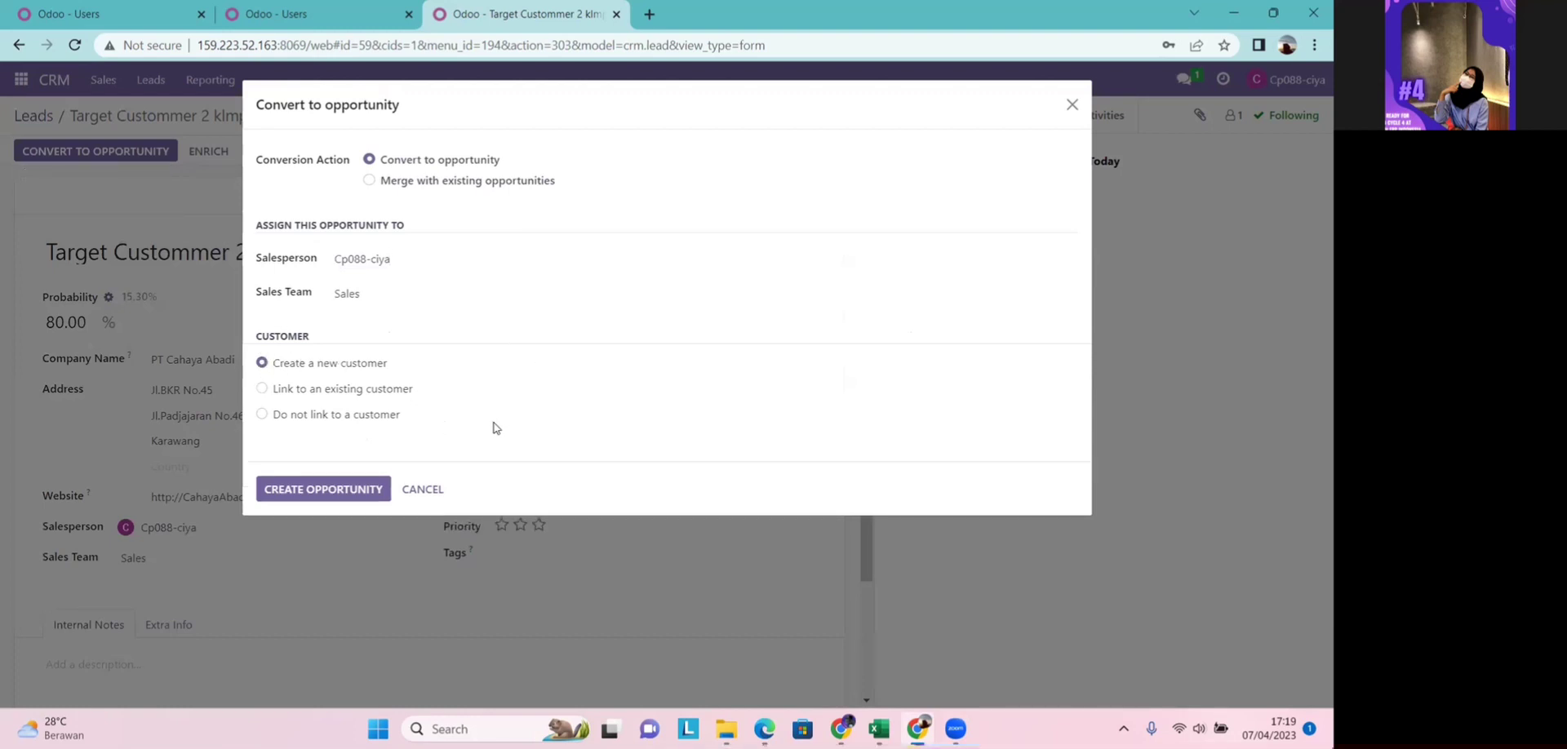
left_click(363, 498)
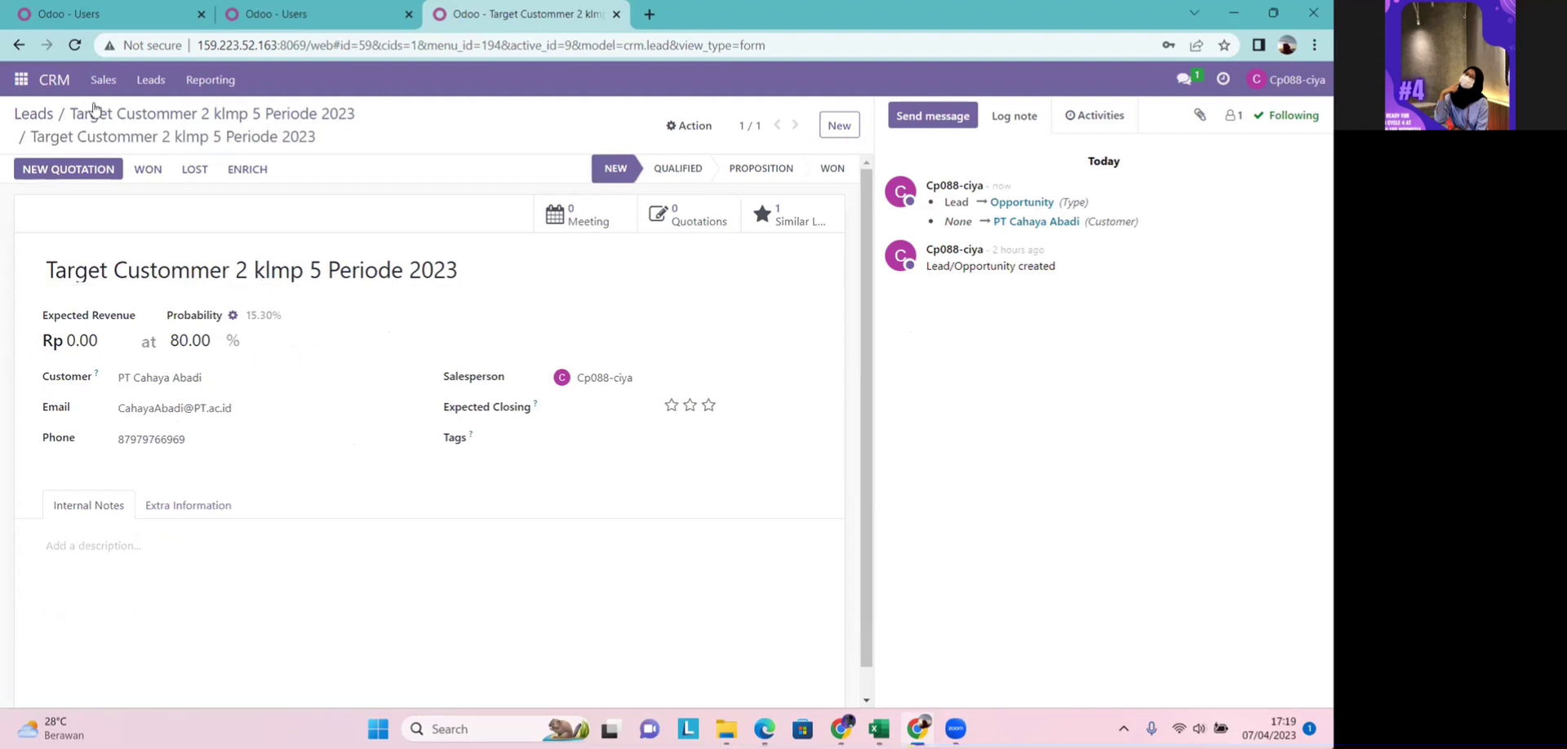
Return to the leads and convert "Target Custommer 1 klmp 5 Periode 2023" to an opportunity, creating a new customer
left_click(33, 114)
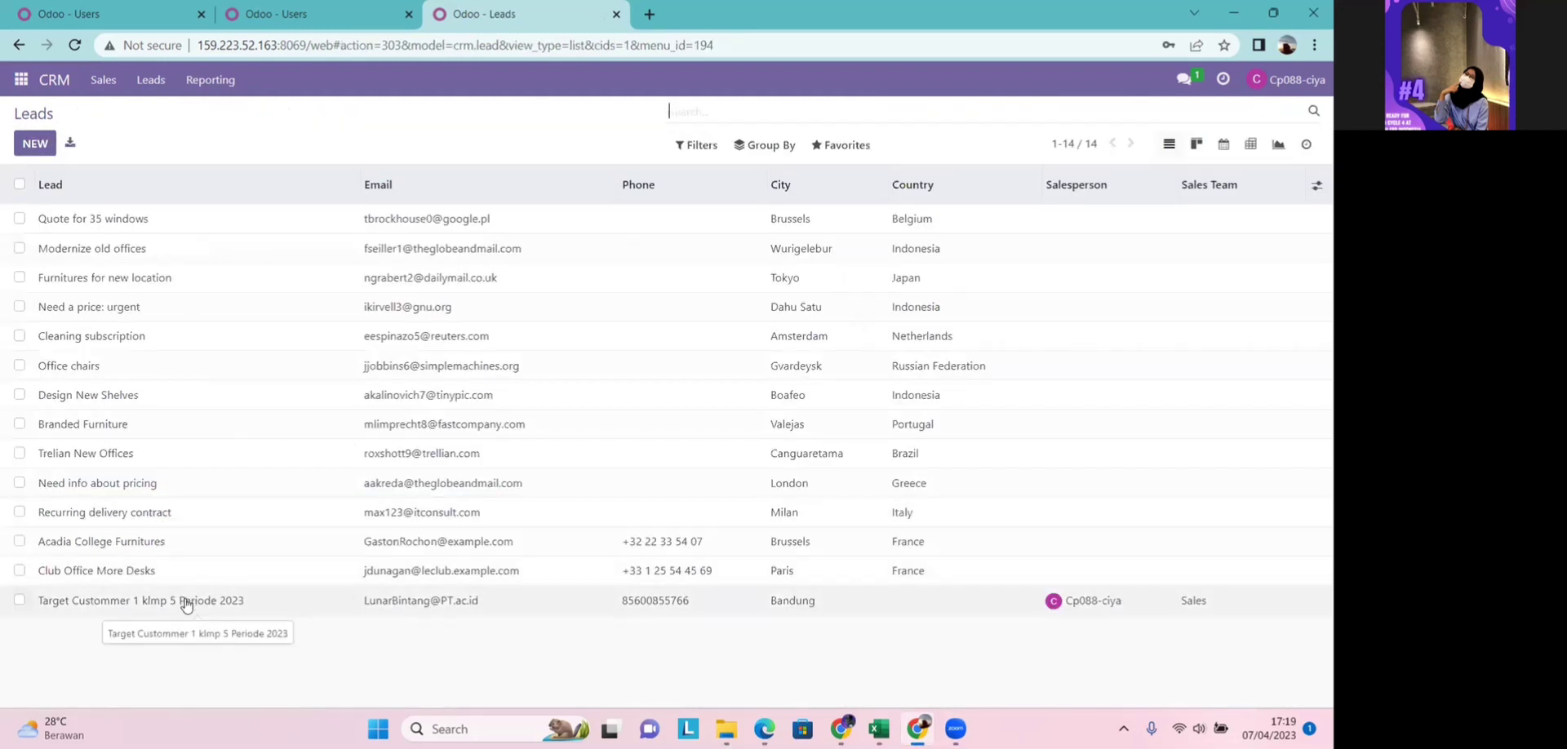
left_click(186, 604)
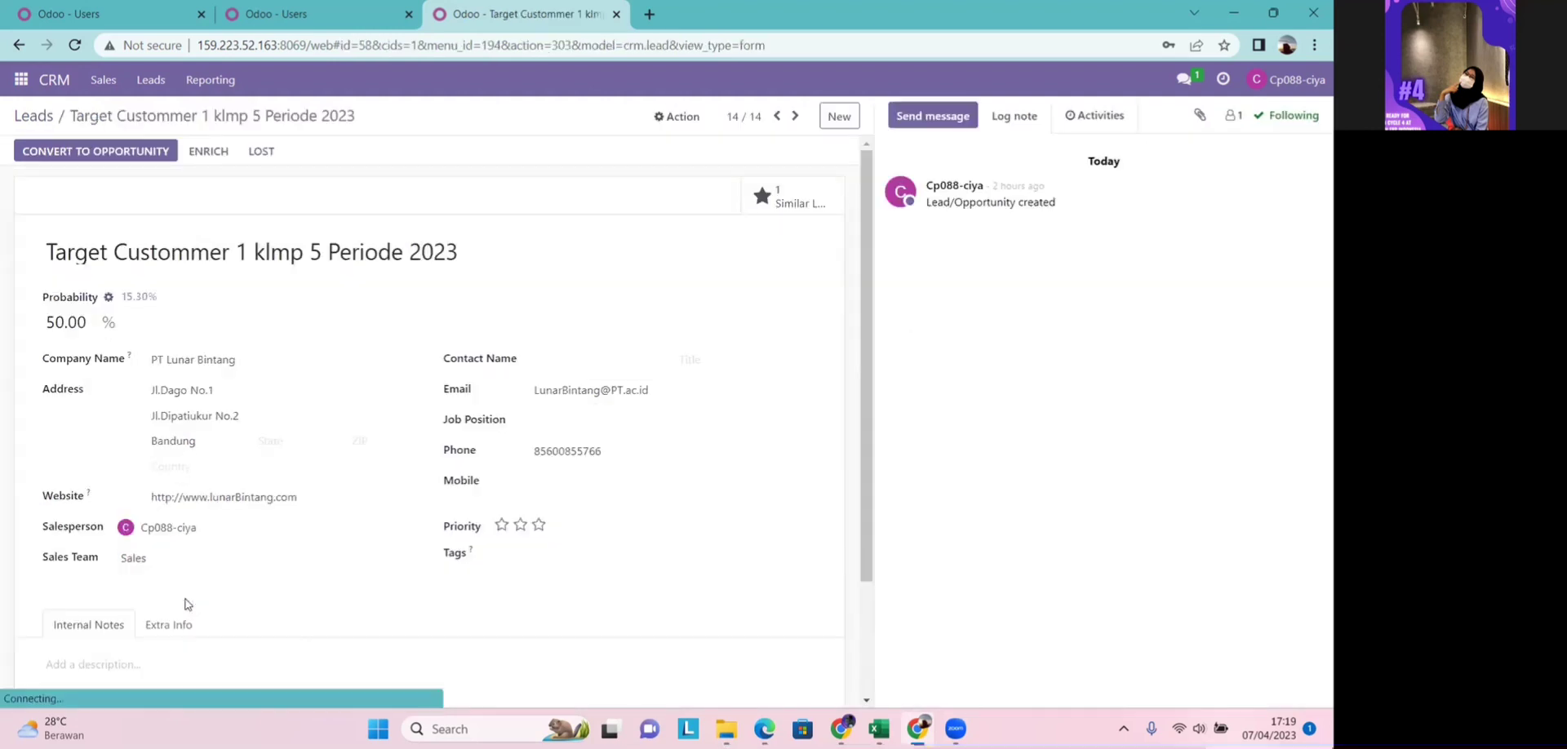
left_click(126, 161)
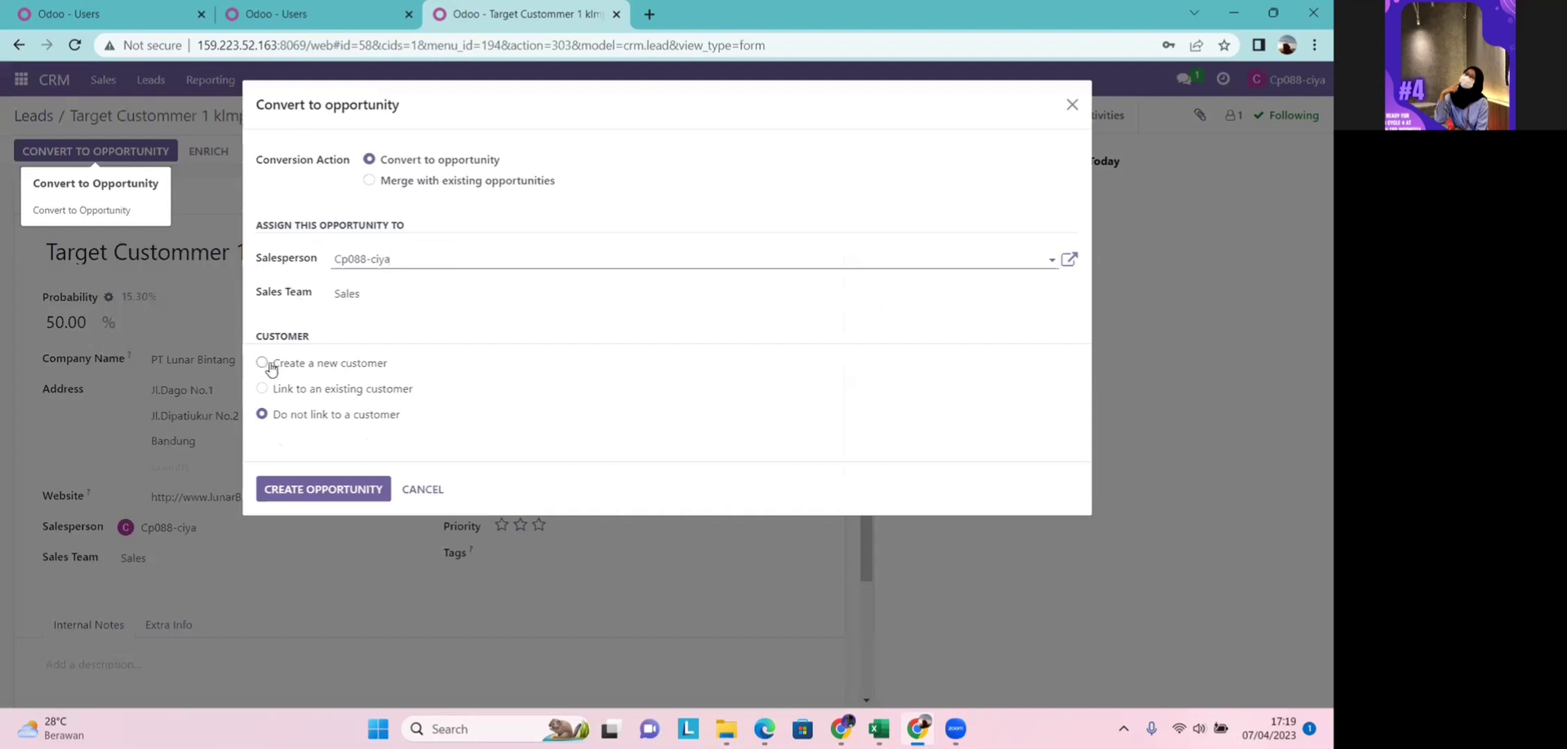
left_click(262, 364)
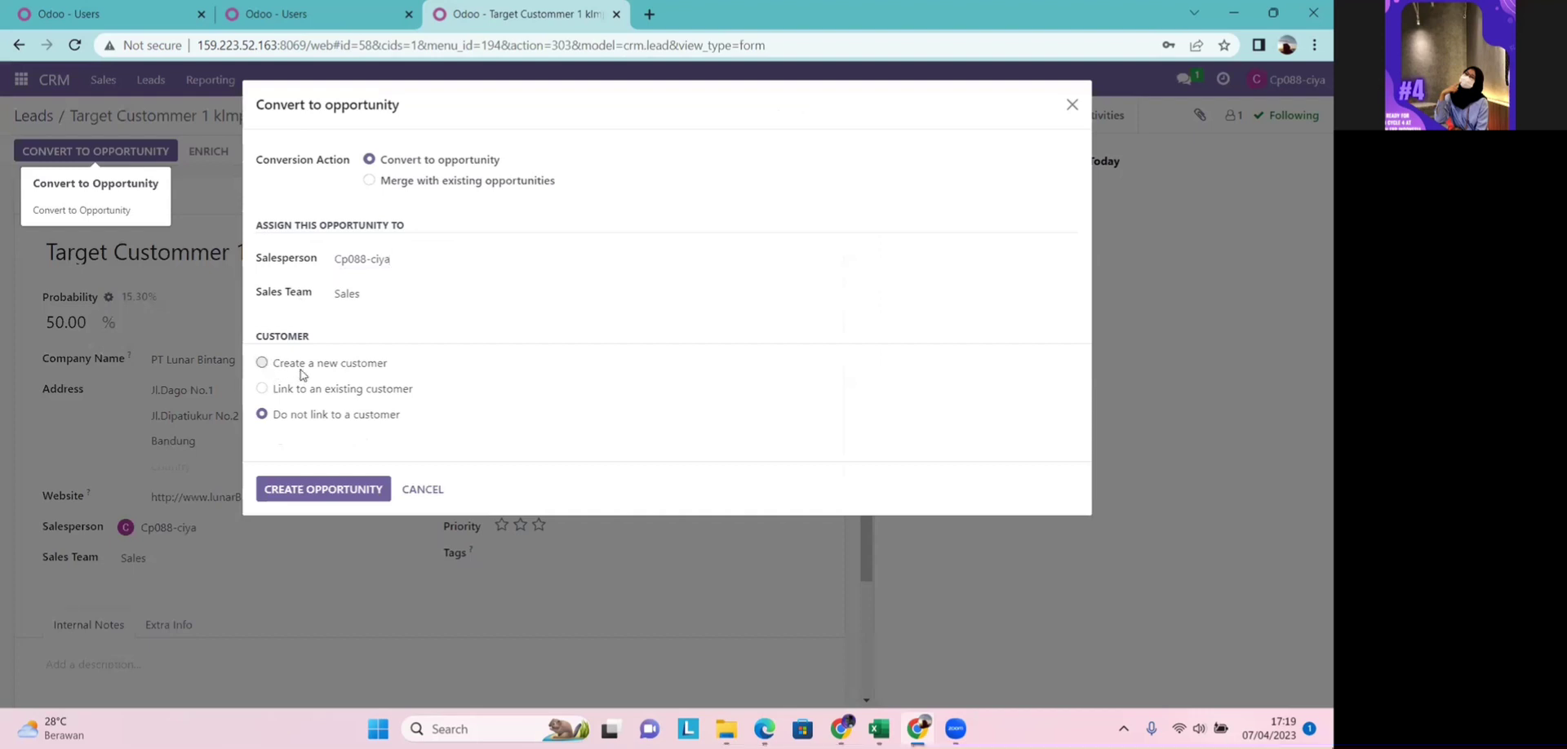
left_click(339, 492)
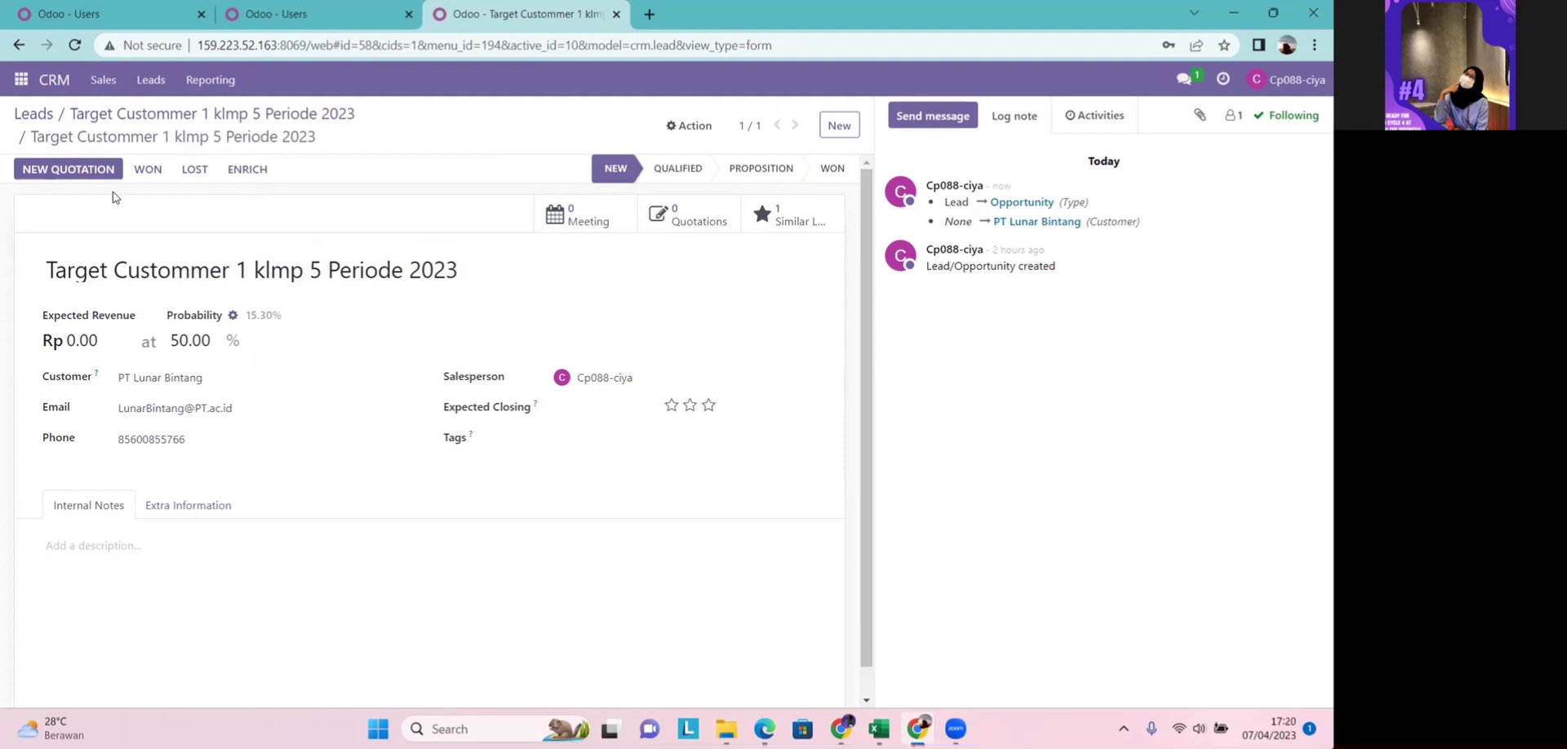
In My Pipeline, rate the PT Cahaya Abadi opportunity three stars (Very High) and the PT Lunar Bintang opportunity two stars
left_click(102, 82)
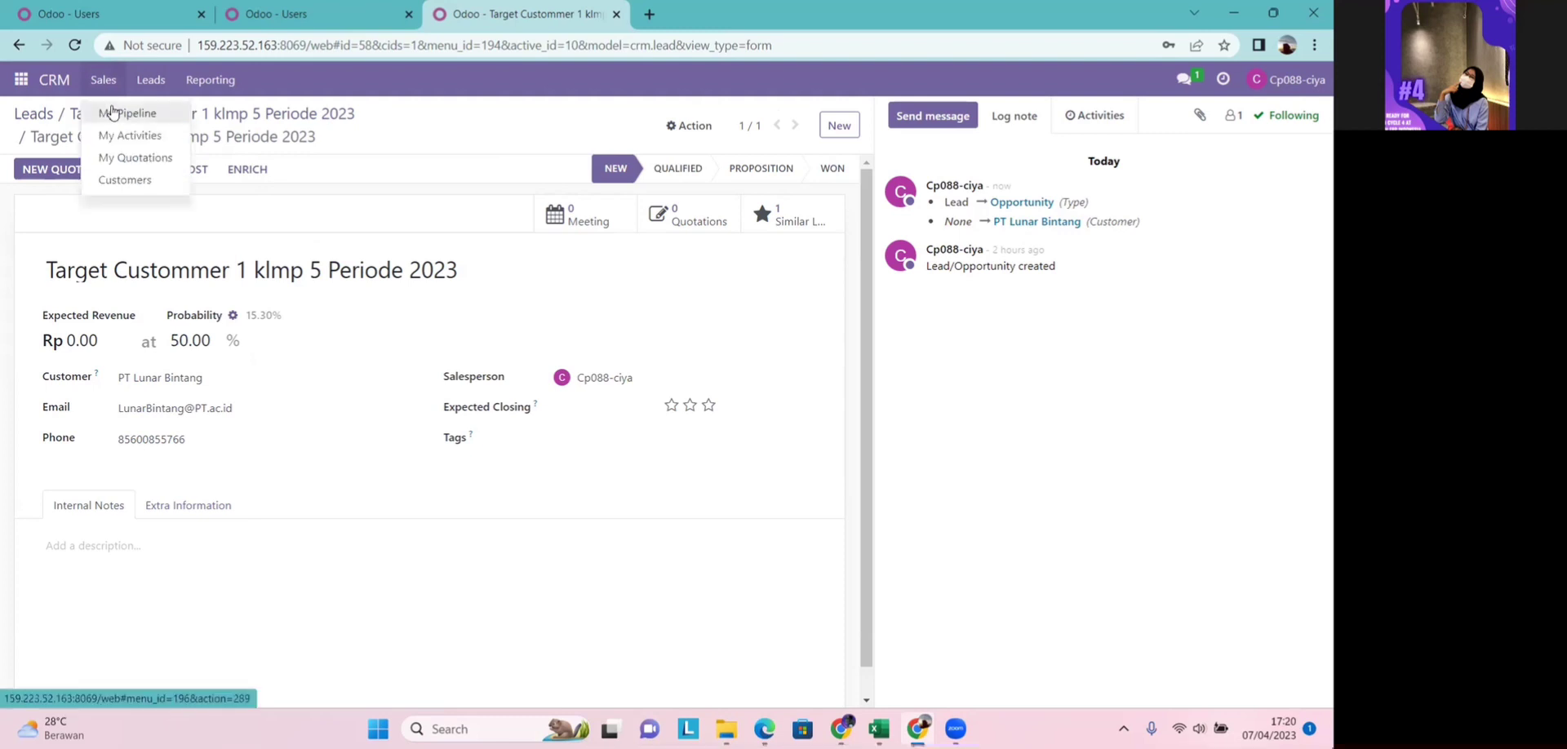
left_click(113, 111)
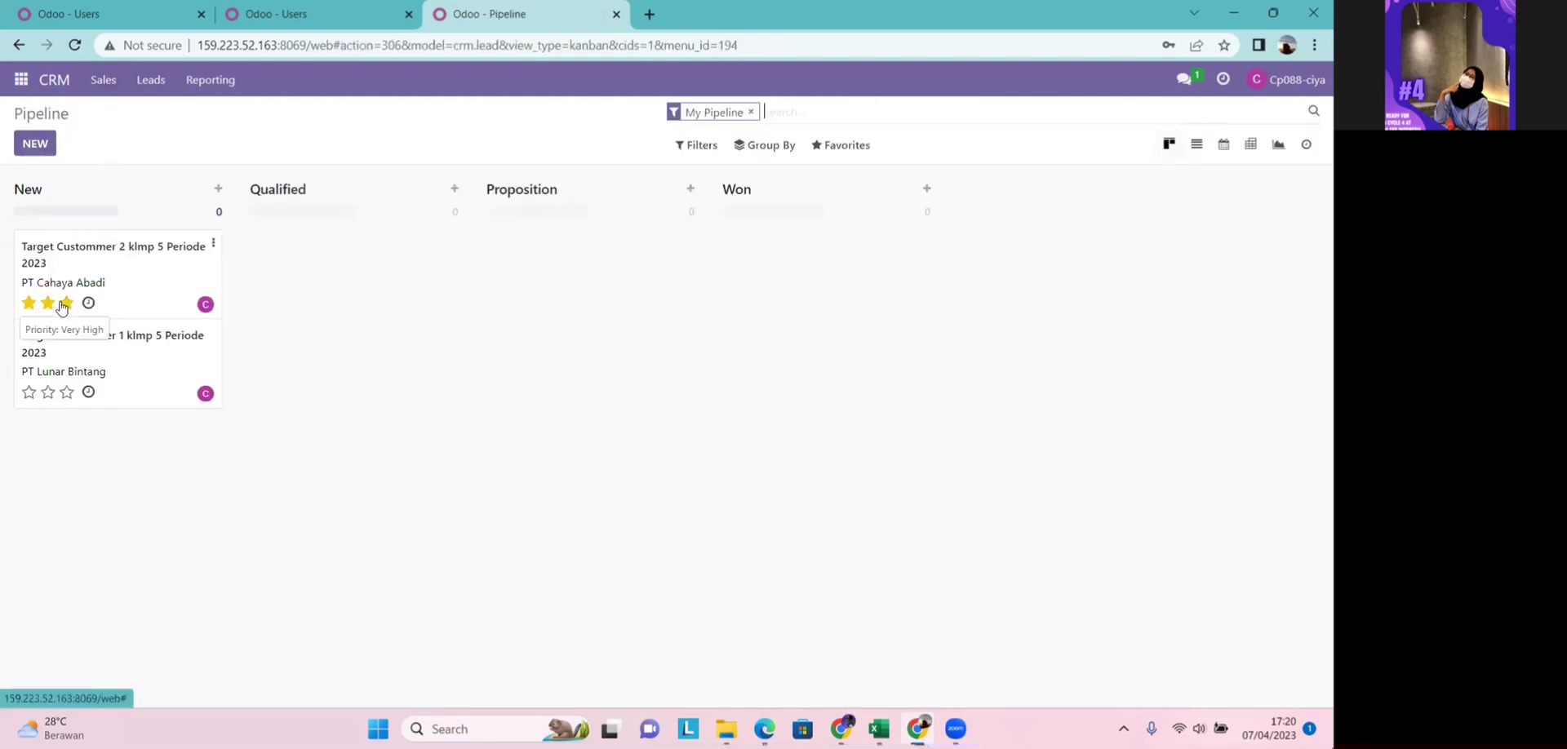
left_click(65, 304)
left_click(47, 392)
Move the PT Cahaya Abadi and PT Lunar Bintang opportunities from the New stage to Qualified
mouse_move(133, 273)
left_mouse_down()
mouse_move(178, 254)
mouse_move(317, 258)
mouse_move(126, 253)
left_mouse_up()
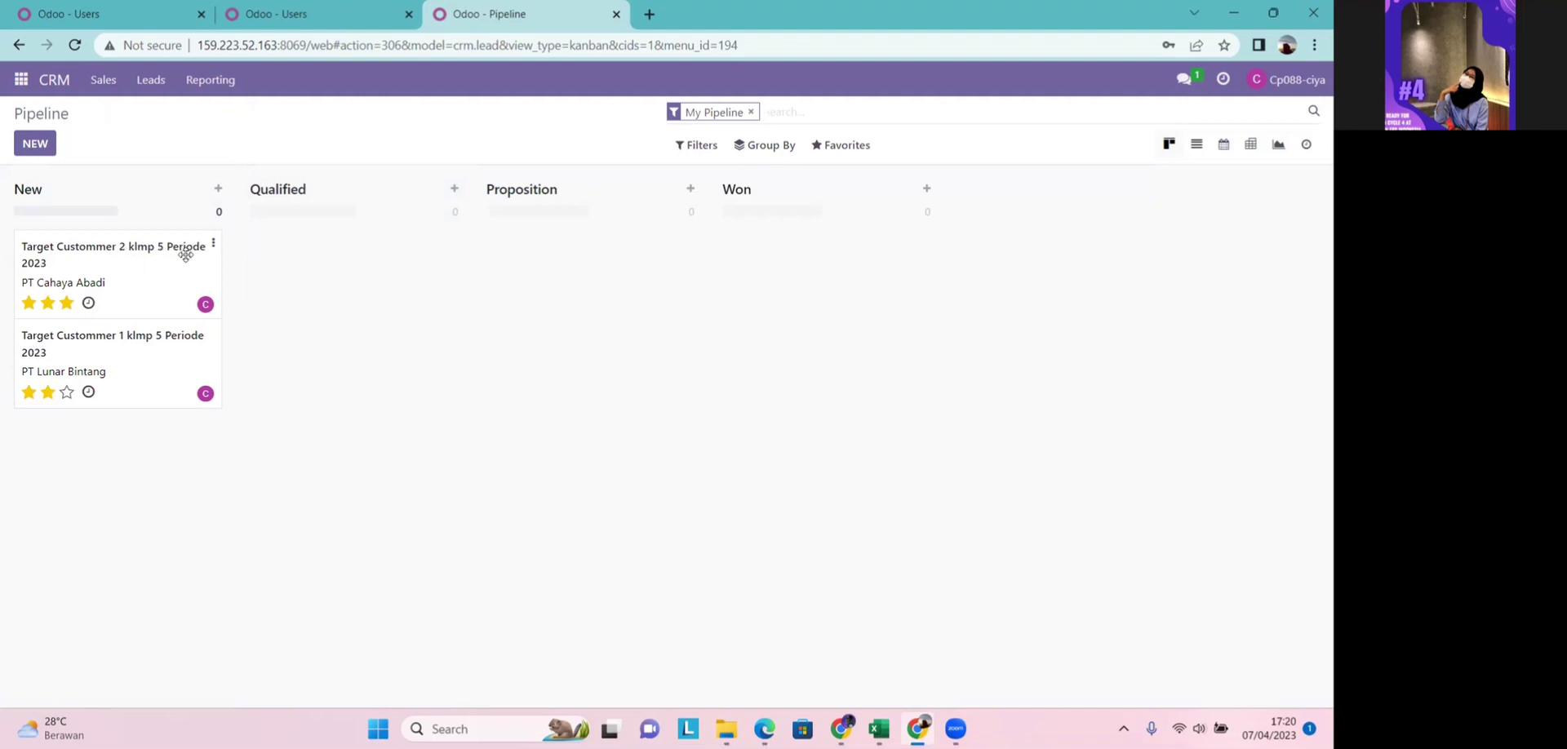
left_click_drag(186, 255, 334, 246)
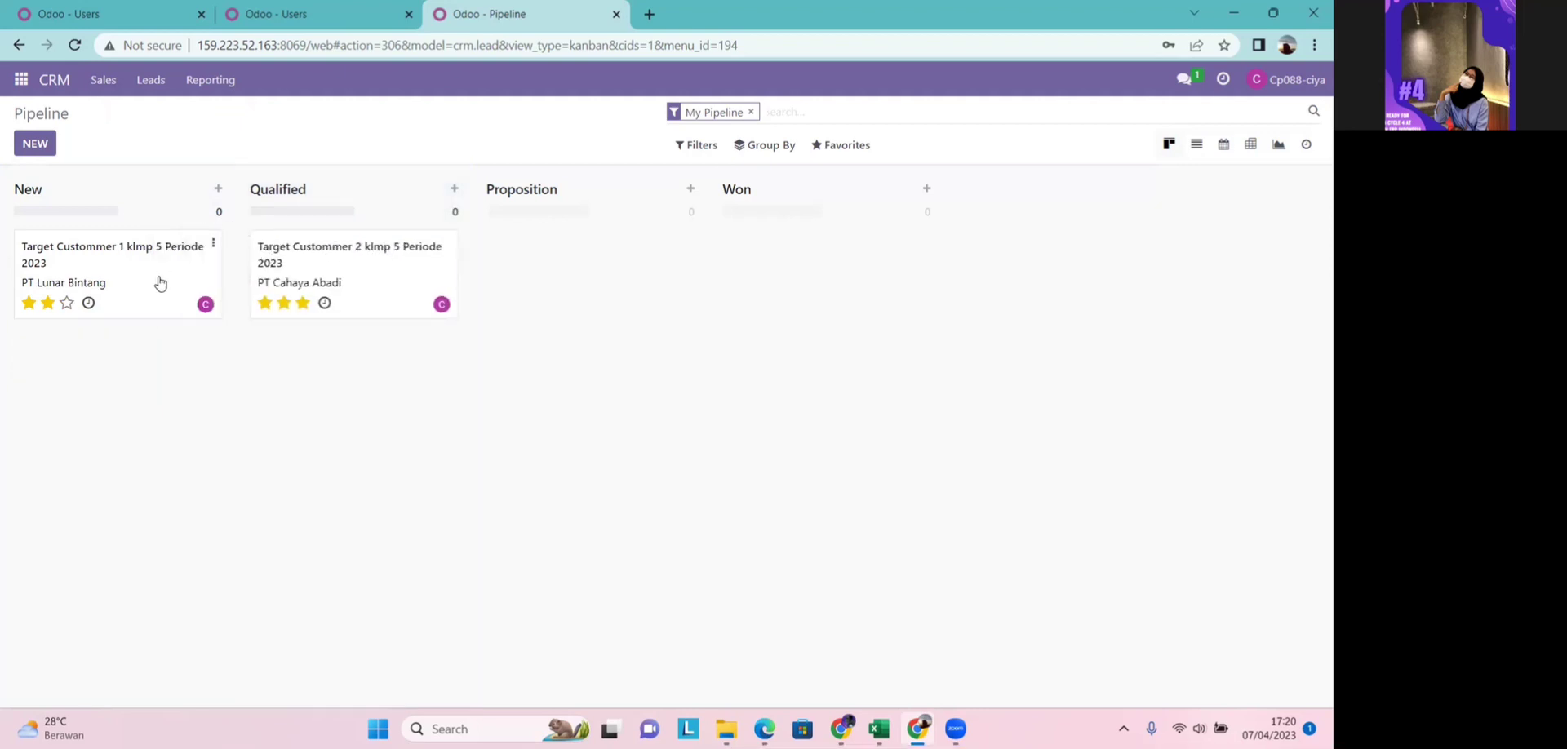
left_click_drag(159, 281, 376, 371)
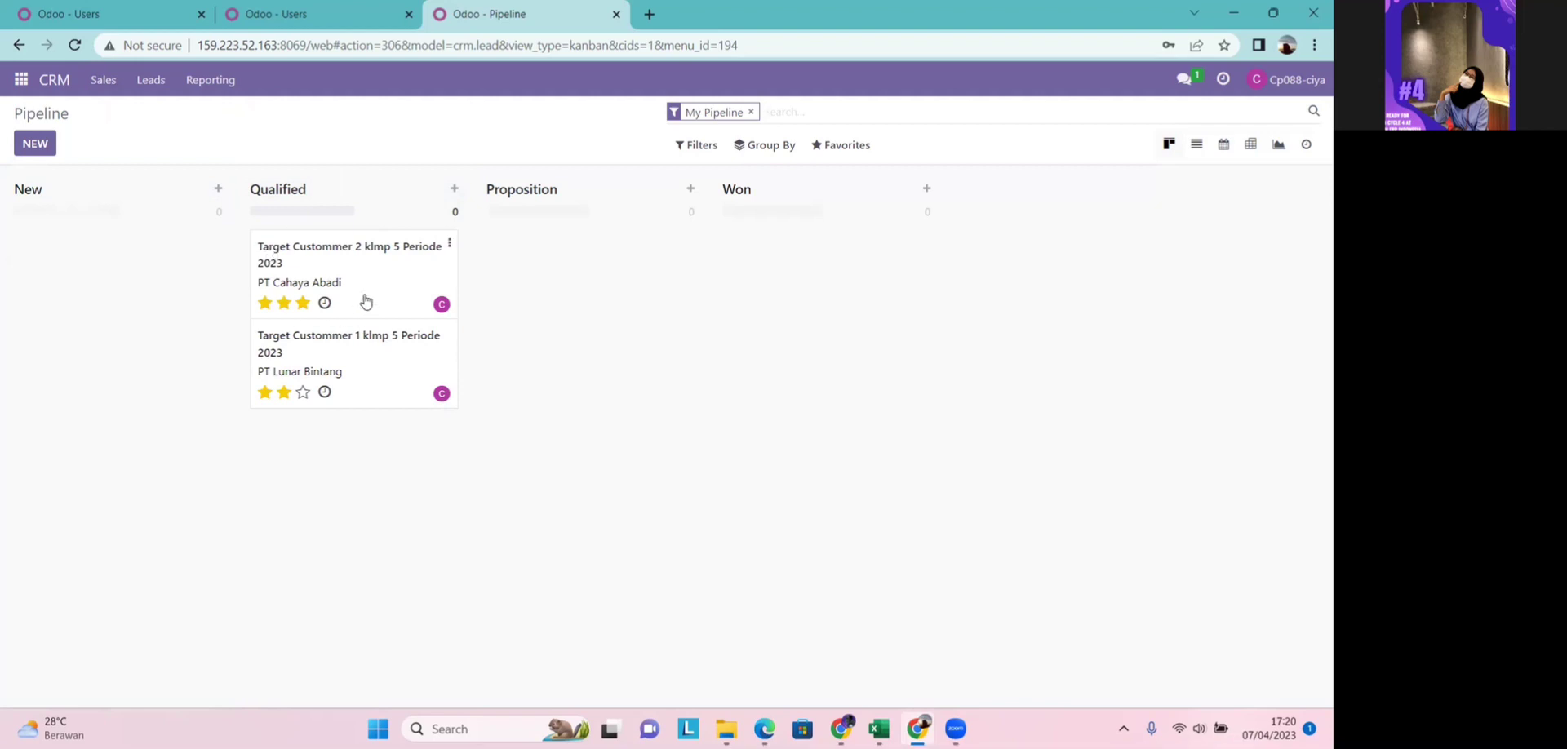
Move both opportunities to the Proposition stage and mark the PT Lunar Bintang one as lost with the reason Too expensive
left_click_drag(364, 290, 581, 274)
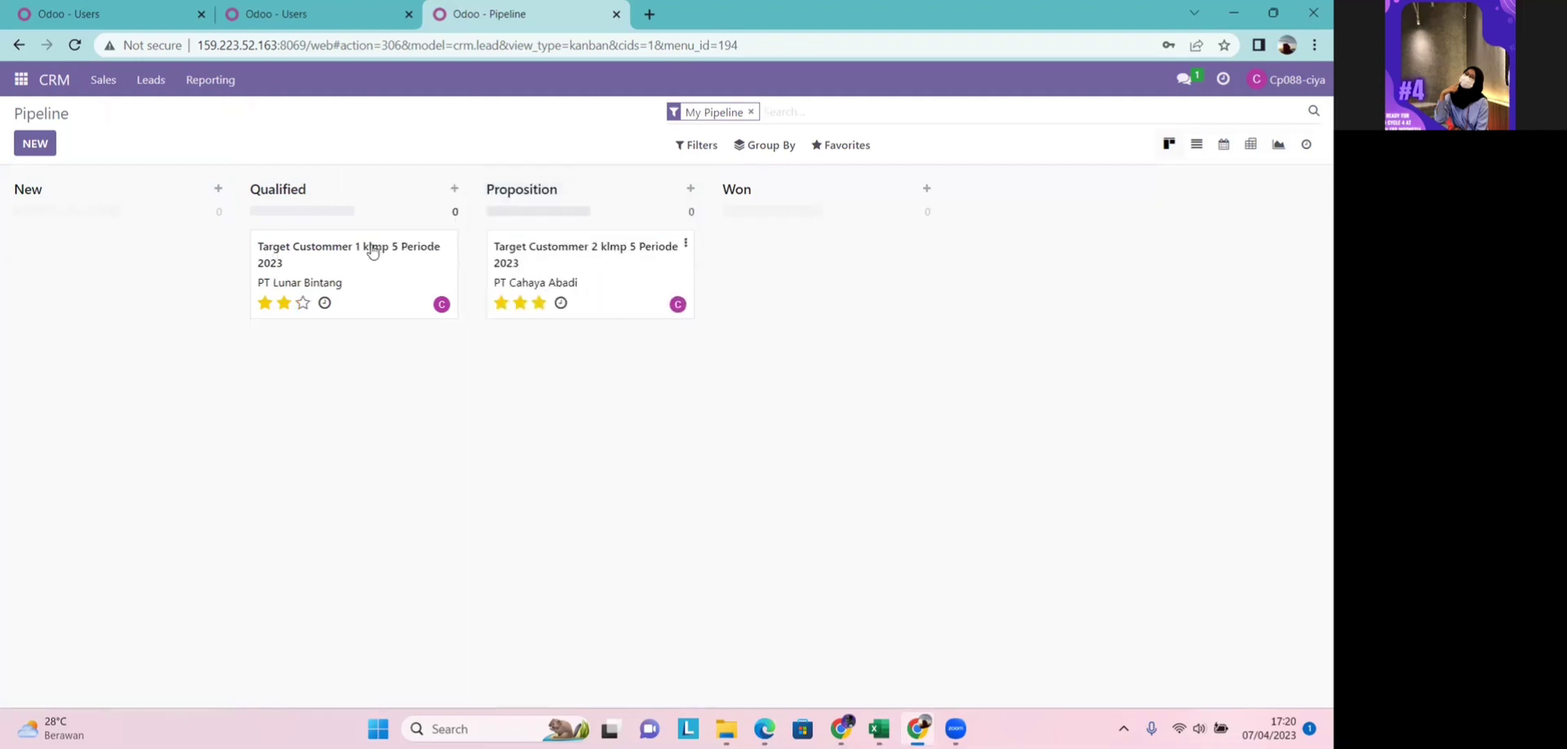
left_click_drag(351, 263, 595, 370)
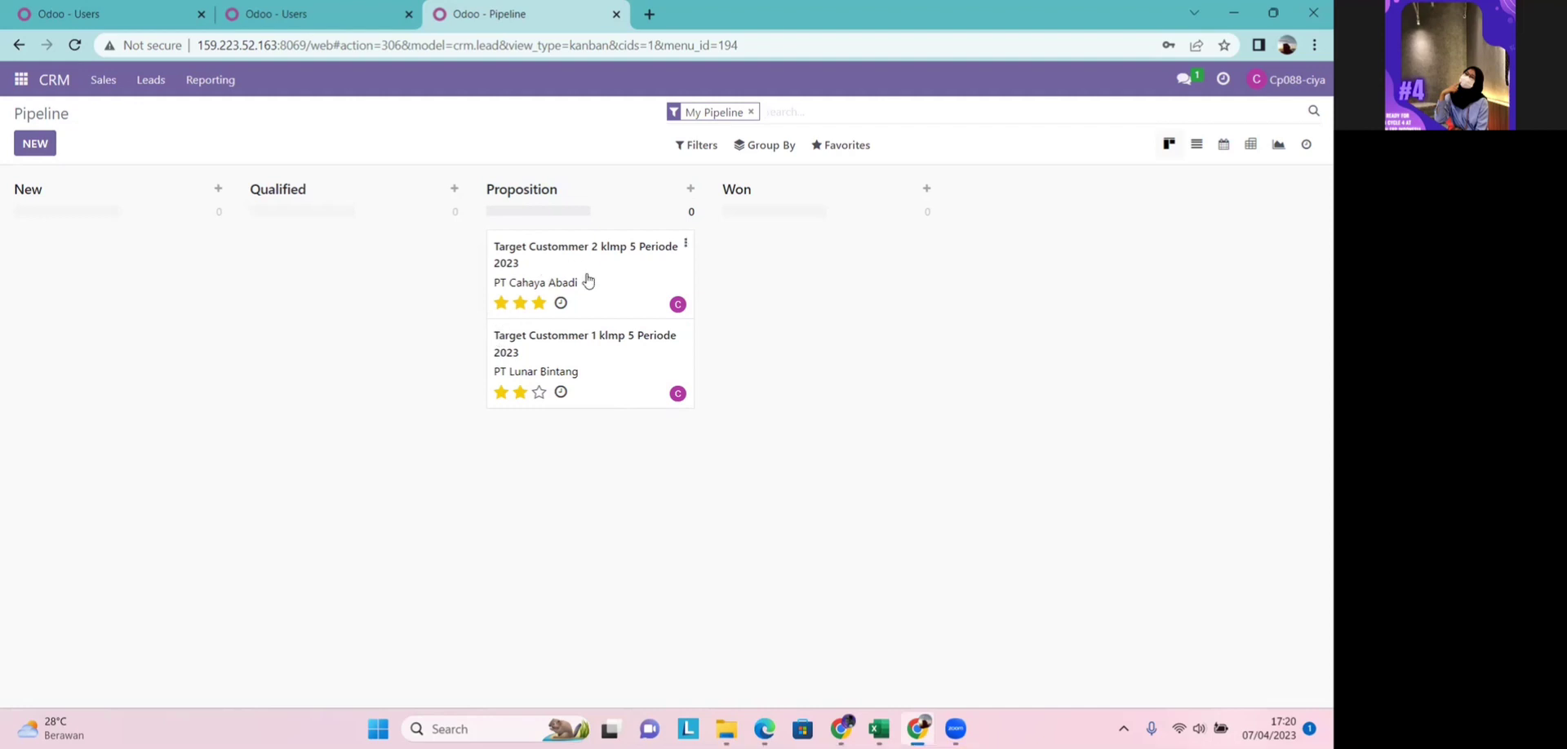
left_click(592, 368)
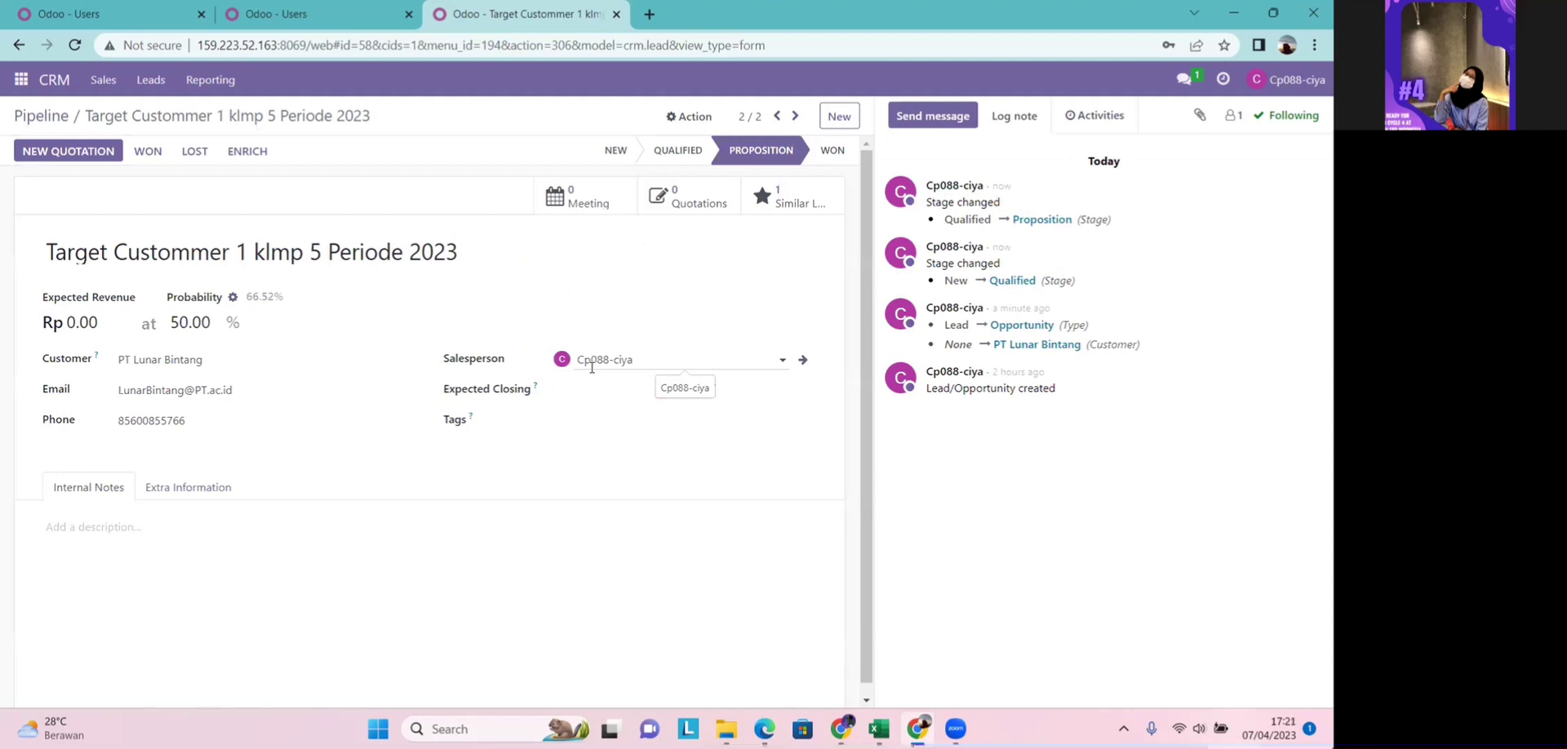
left_click(189, 152)
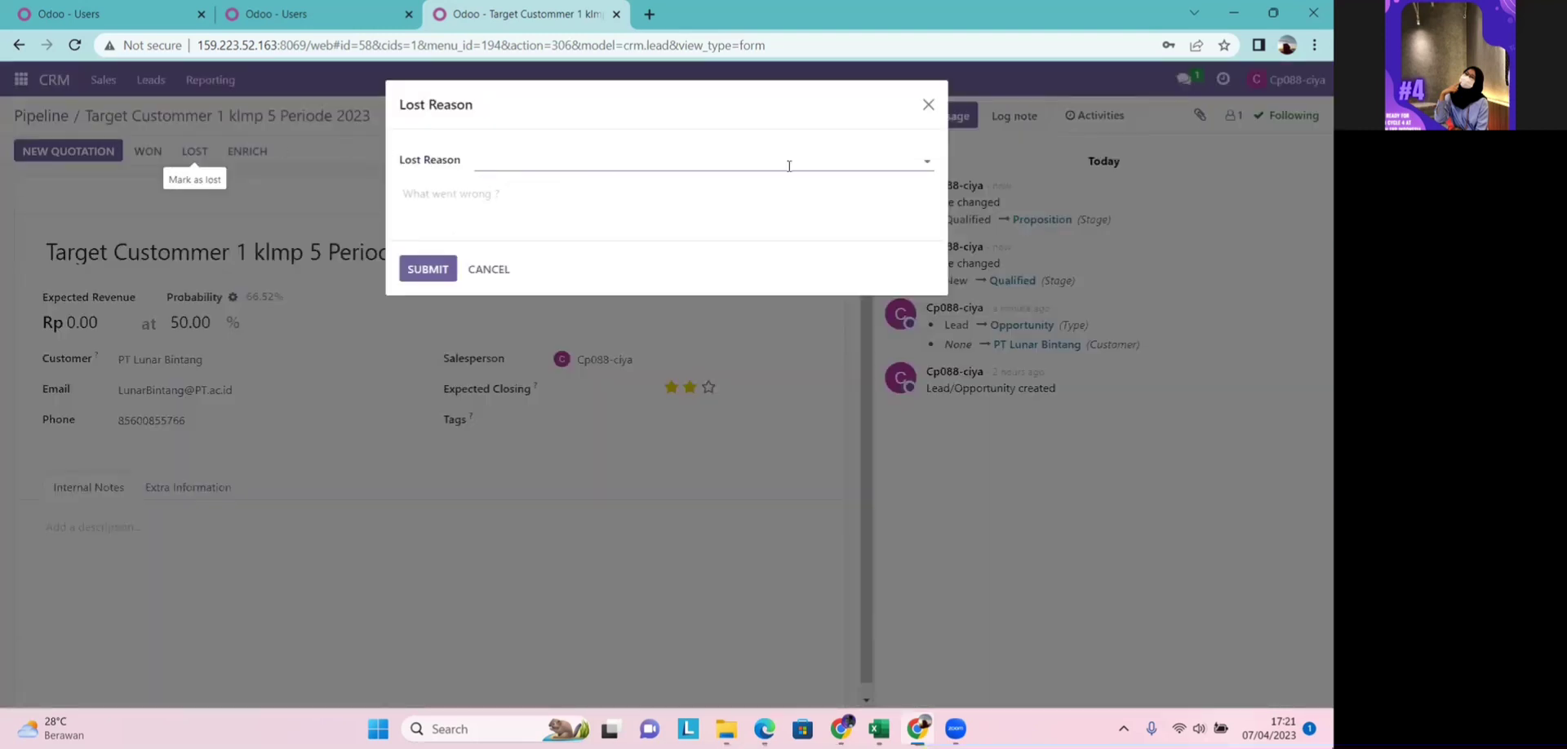
left_click(744, 153)
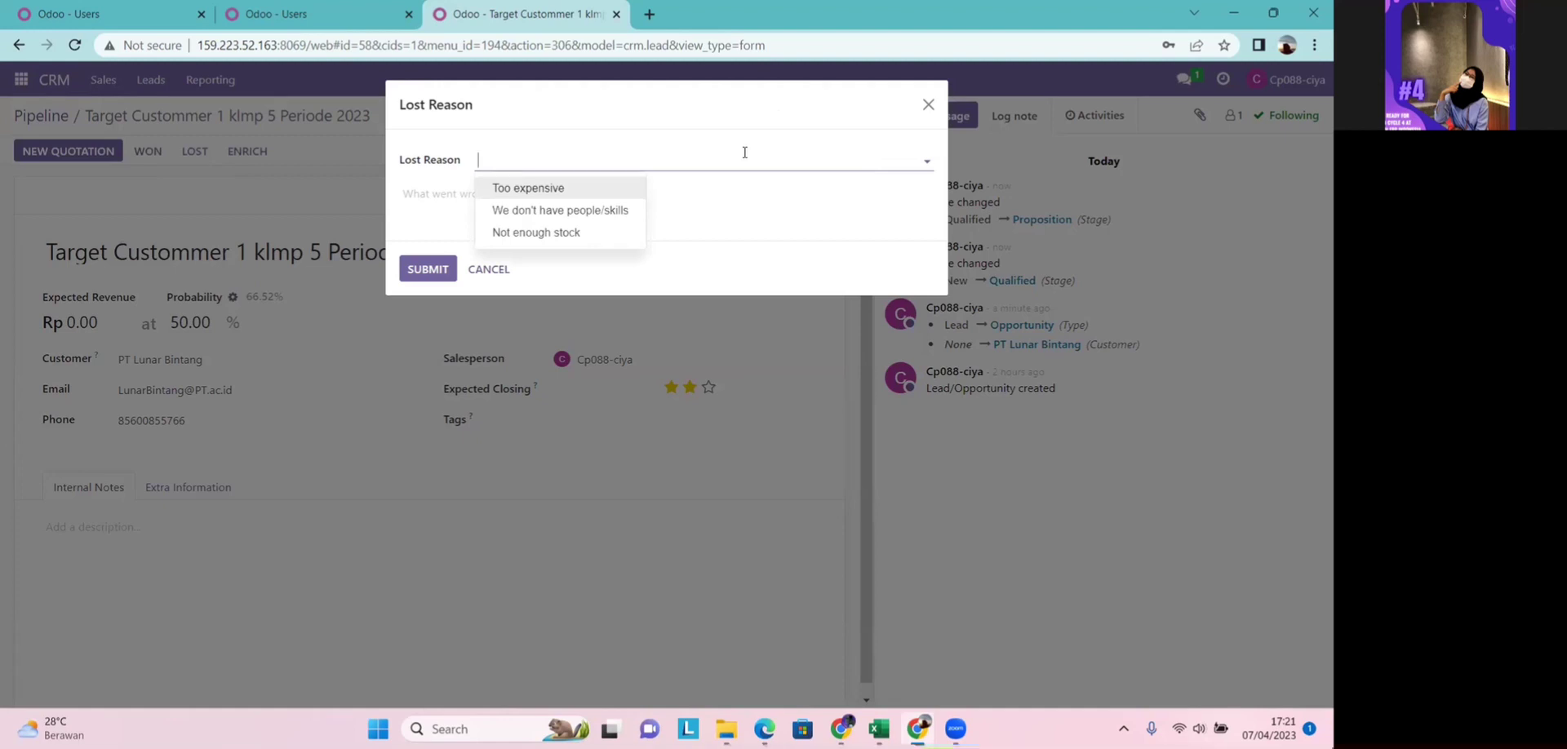
left_click(598, 191)
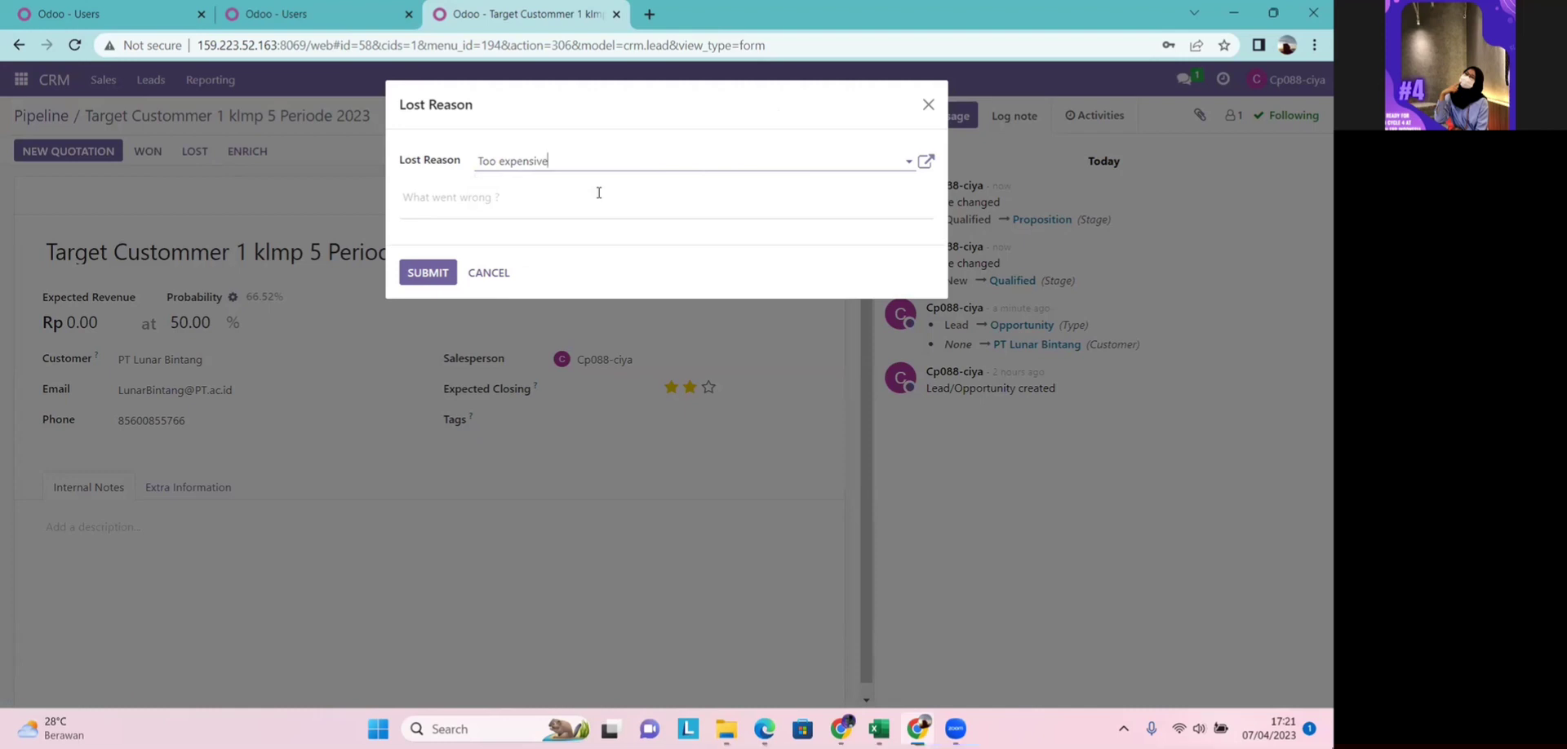
left_click(443, 274)
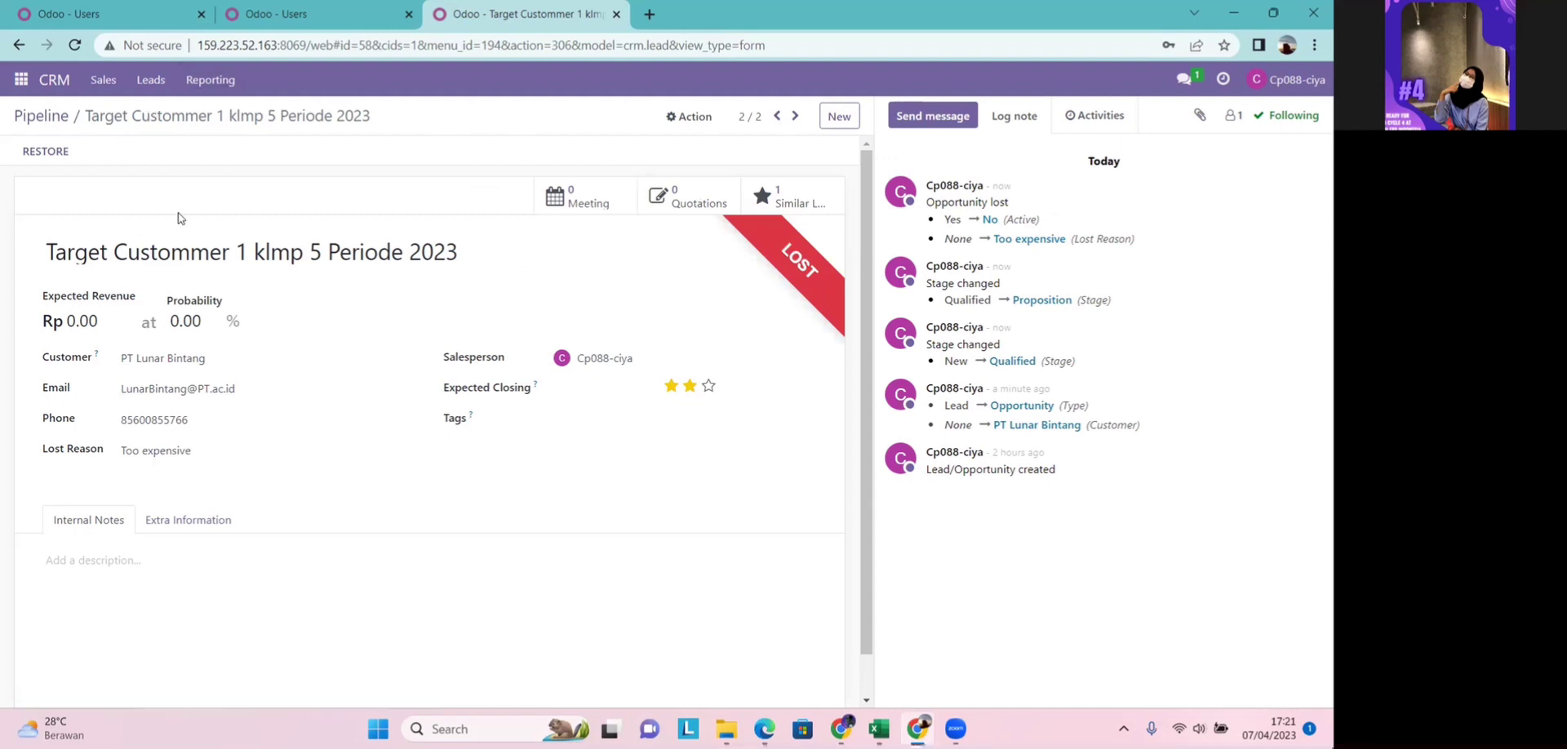
Back in the pipeline, move the PT Cahaya Abadi opportunity to the Won stage and open its record
left_click(45, 116)
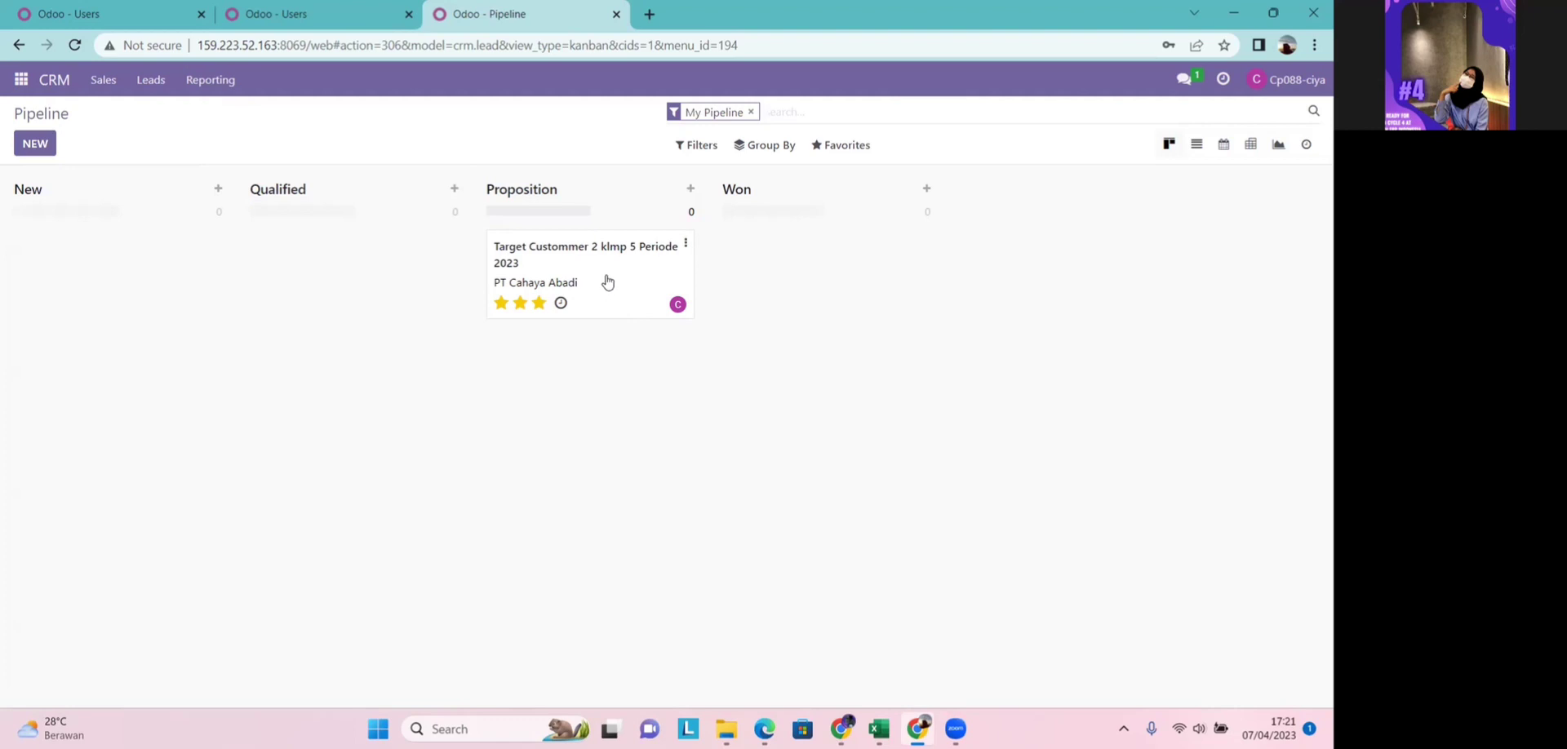
left_click_drag(620, 269, 839, 280)
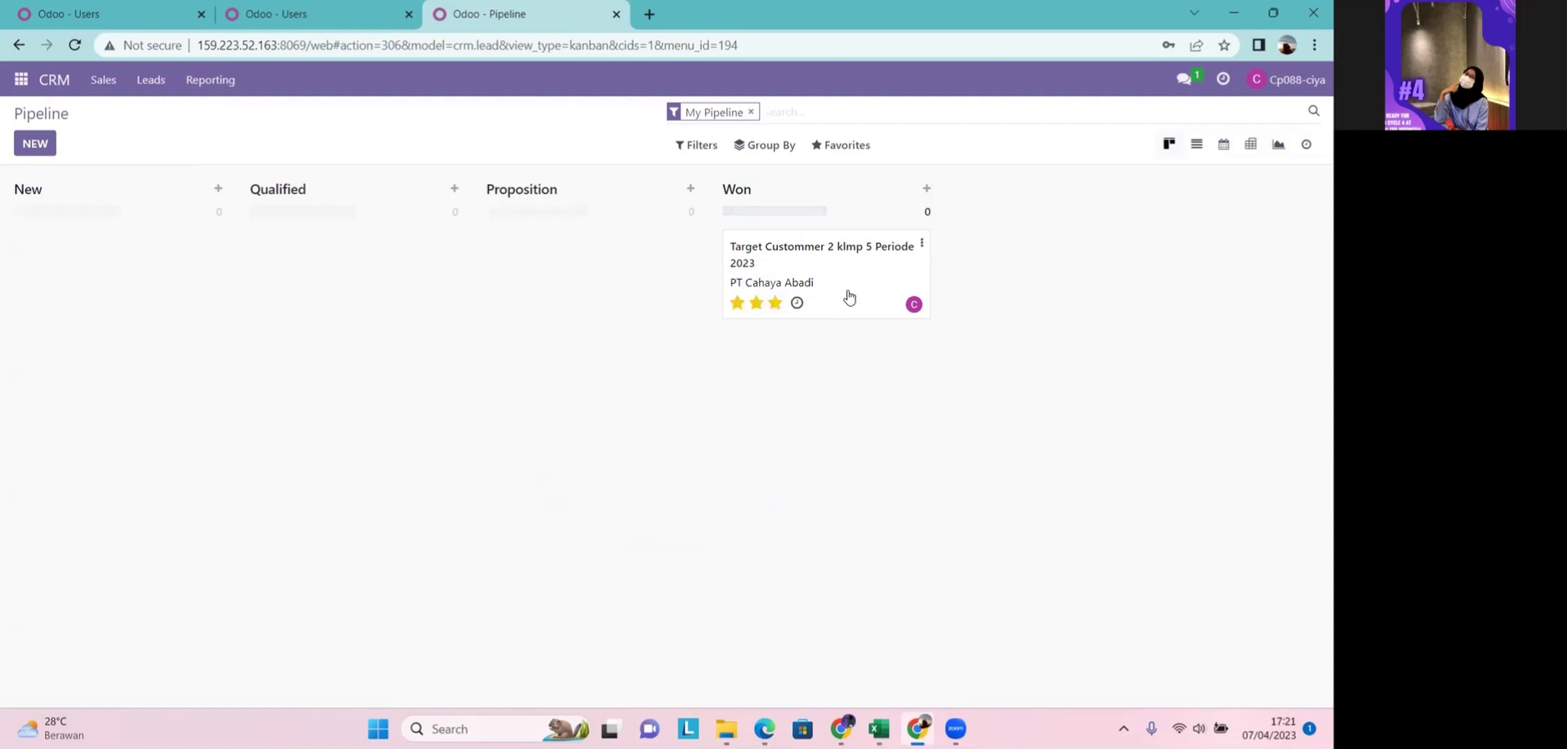
left_click(820, 266)
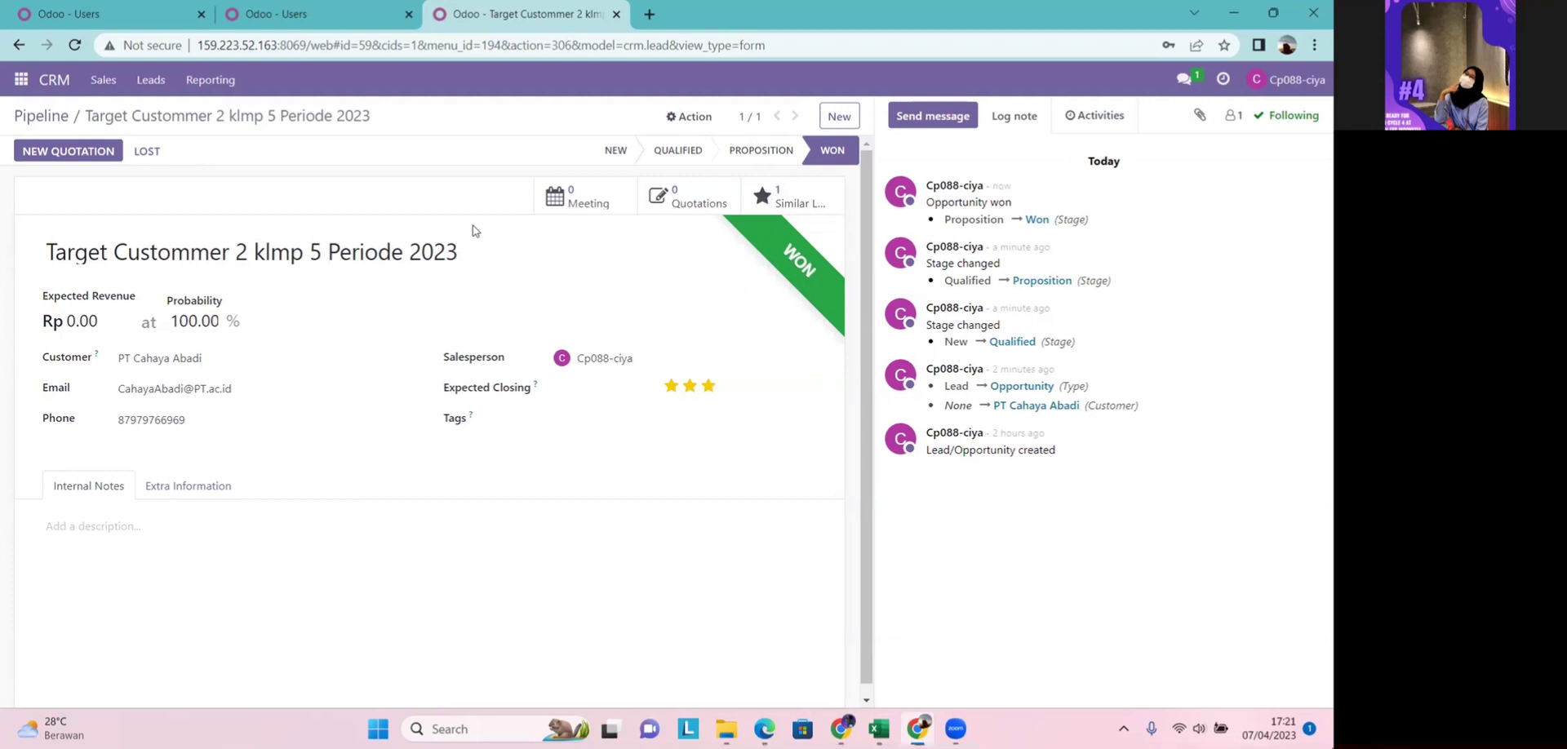
In Discuss, start a direct message with the cp045 user and send a greeting followed by "tolongg buatkan untuk cahaya abadi"
left_click(20, 80)
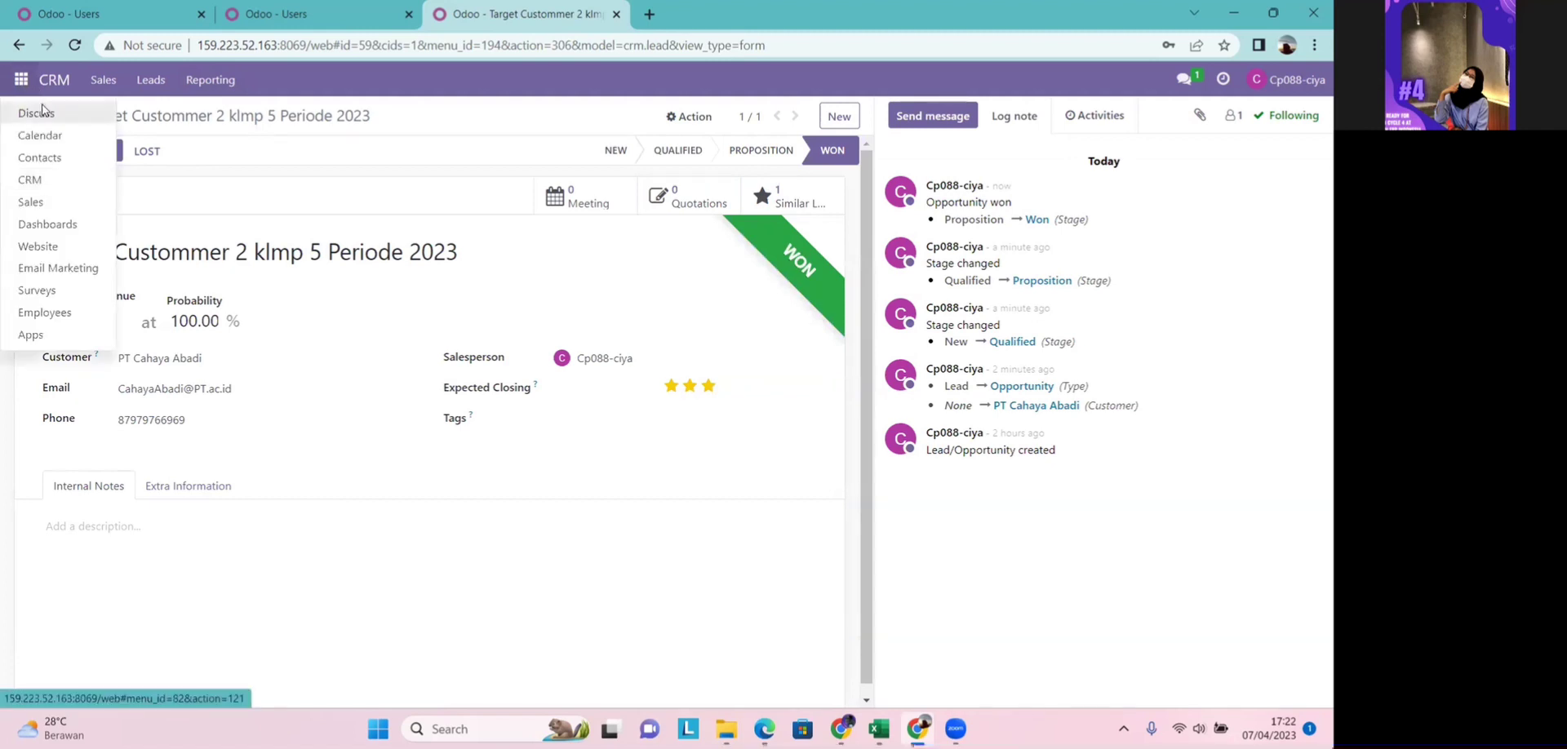
left_click(37, 112)
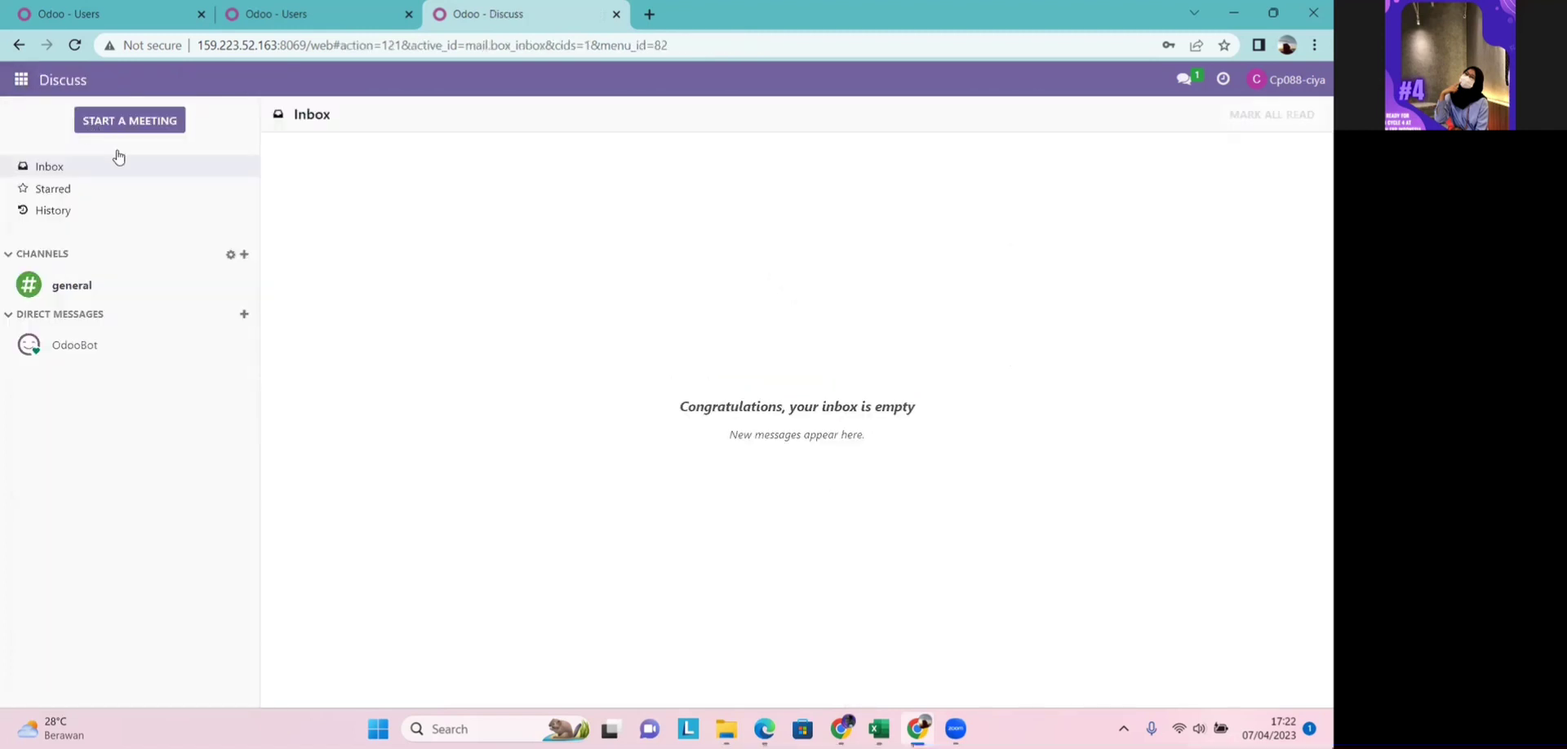
left_click(244, 316)
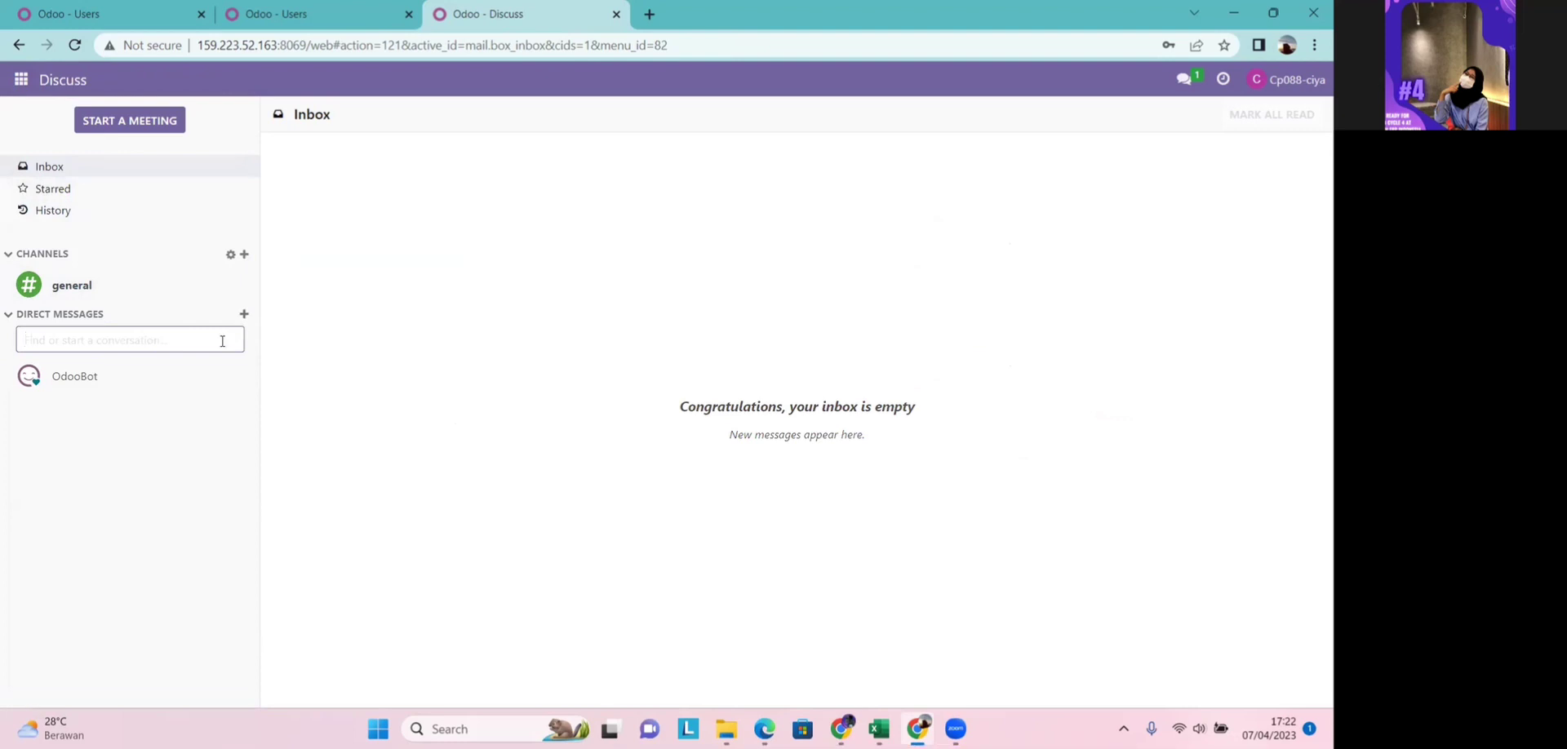
type("cp045")
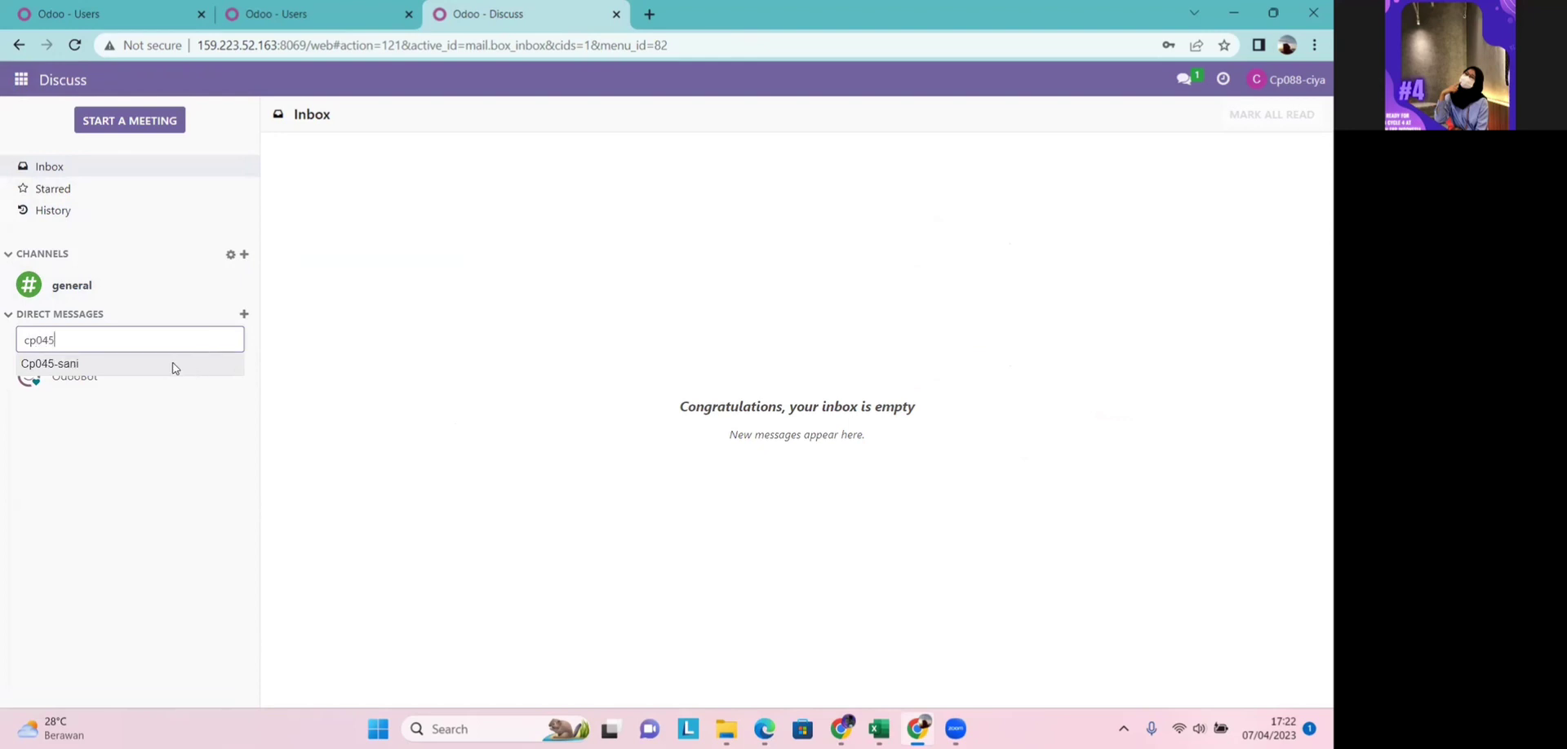
left_click(174, 369)
left_click(183, 350)
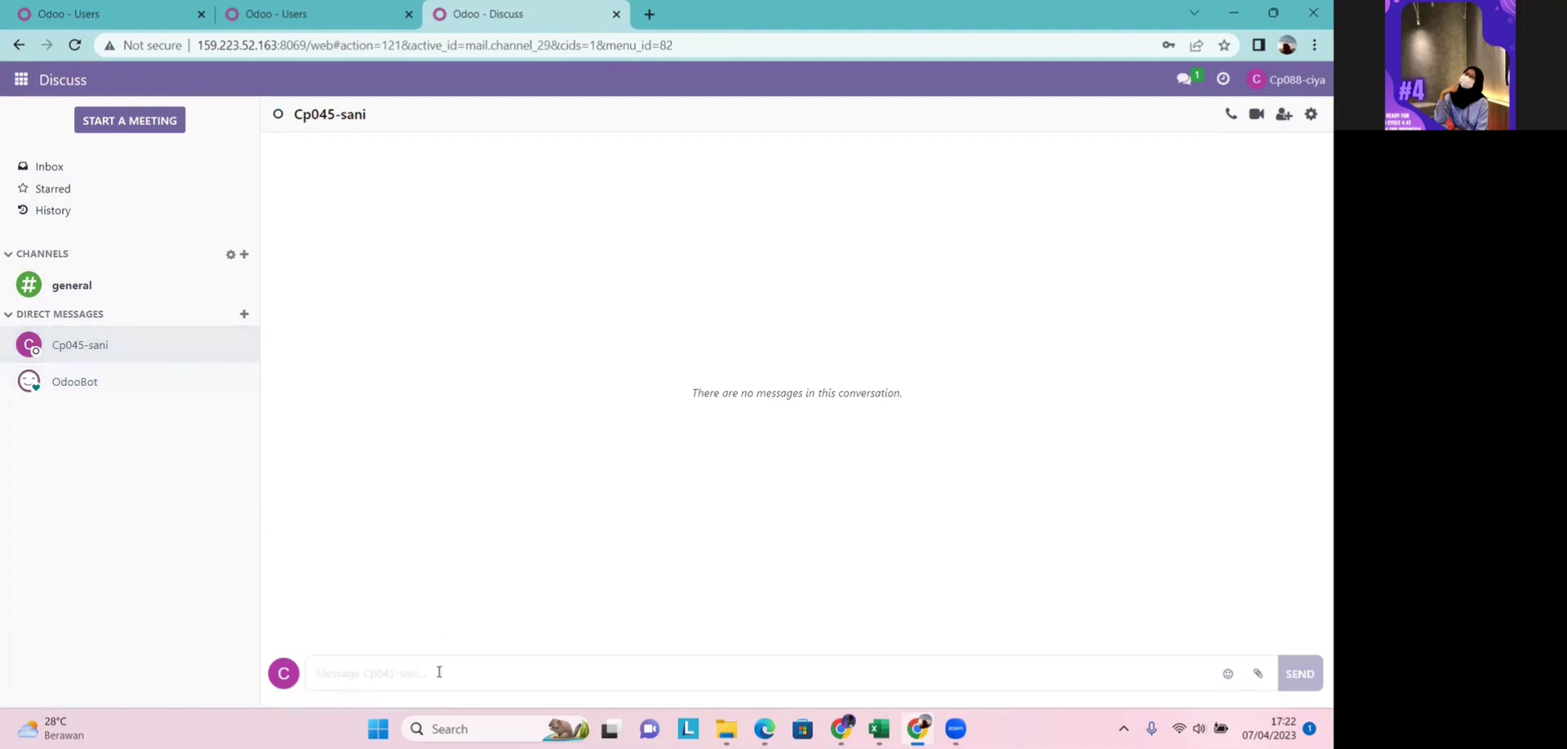
type("haii saniii")
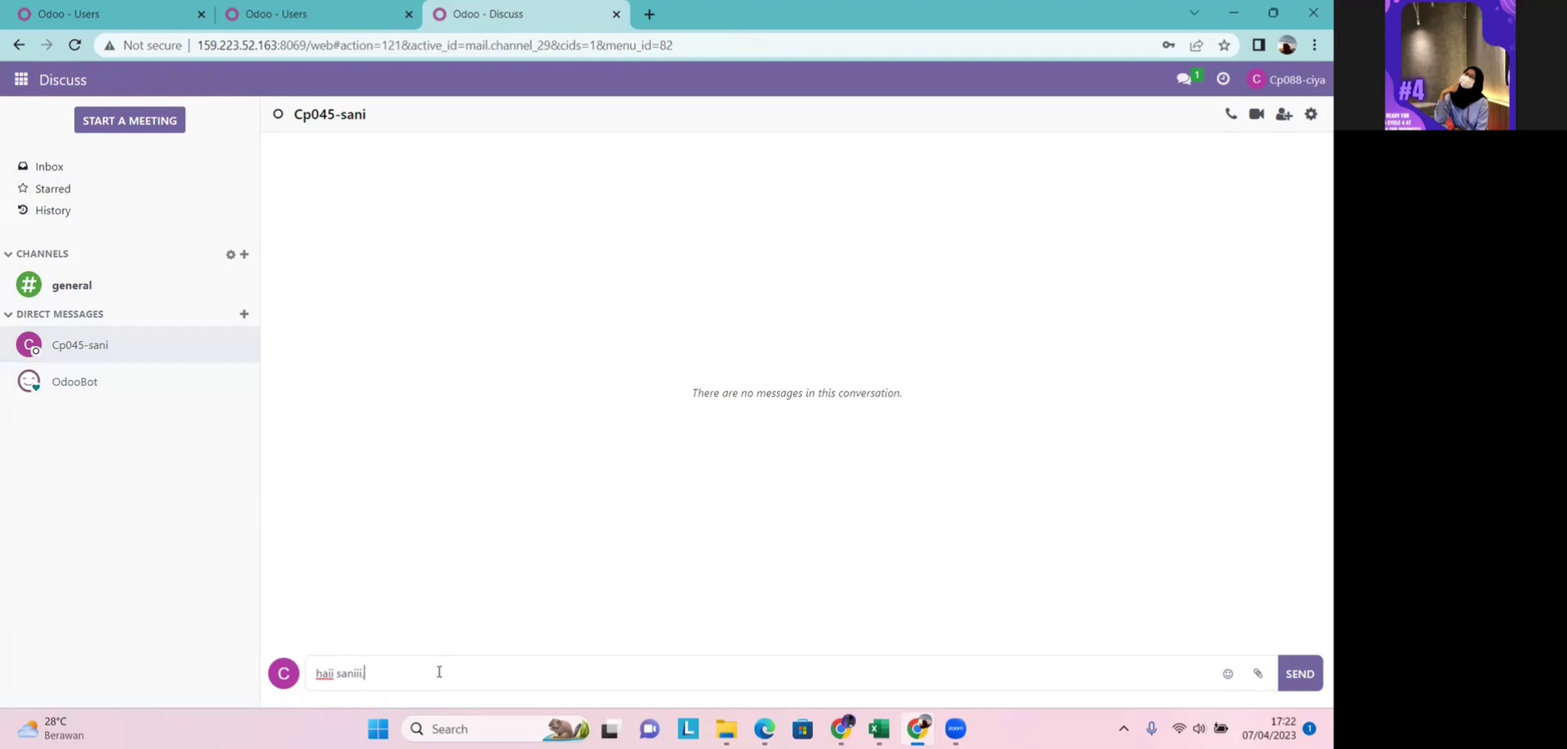
type(",, tolongg buatkan untuk cahaya abadi")
left_click(1303, 682)
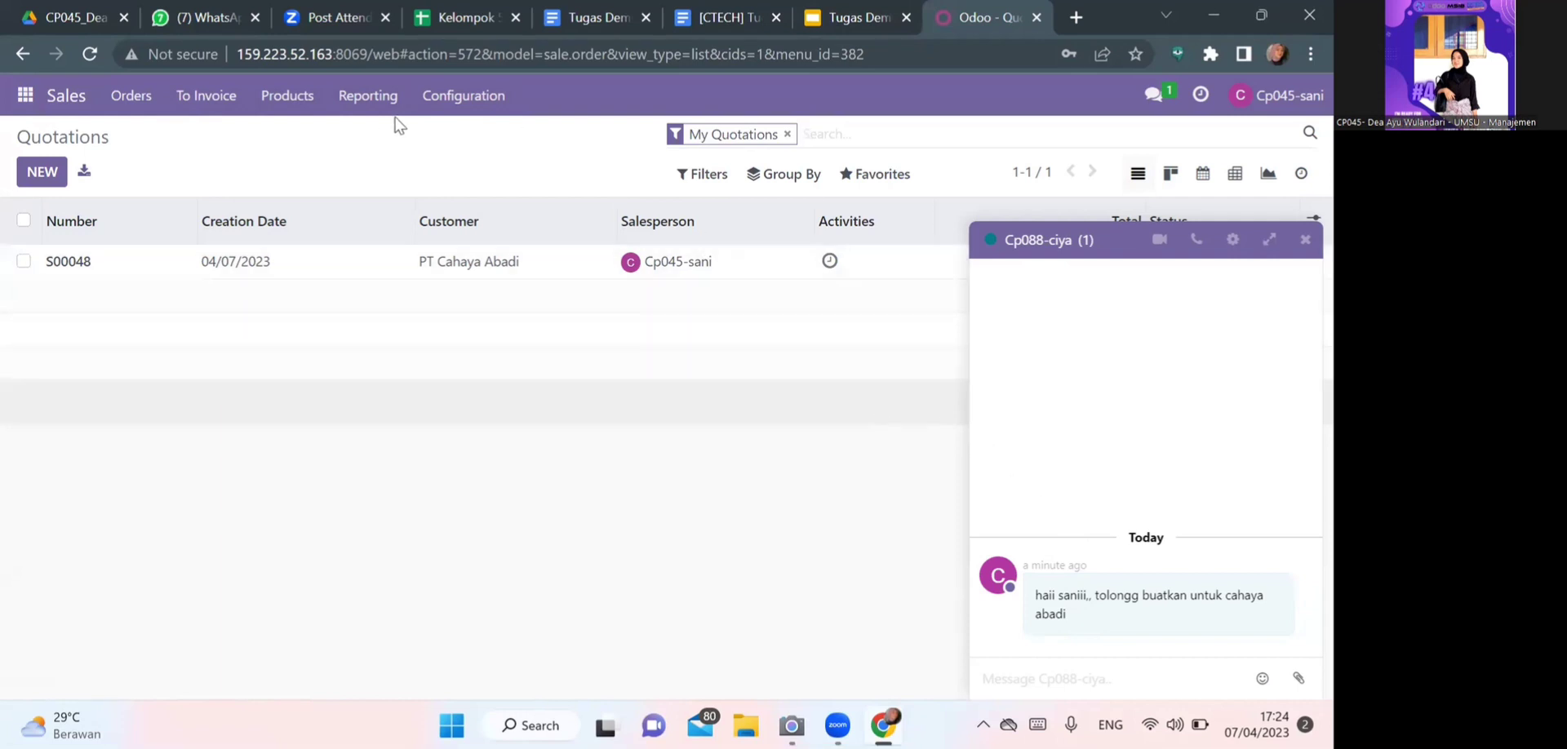
Create a new Sales pricelist named "Kelompok 5 2023", consulting the pricelist plan in the Kelompok 5-Skenario sales spreadsheet
left_click(303, 99)
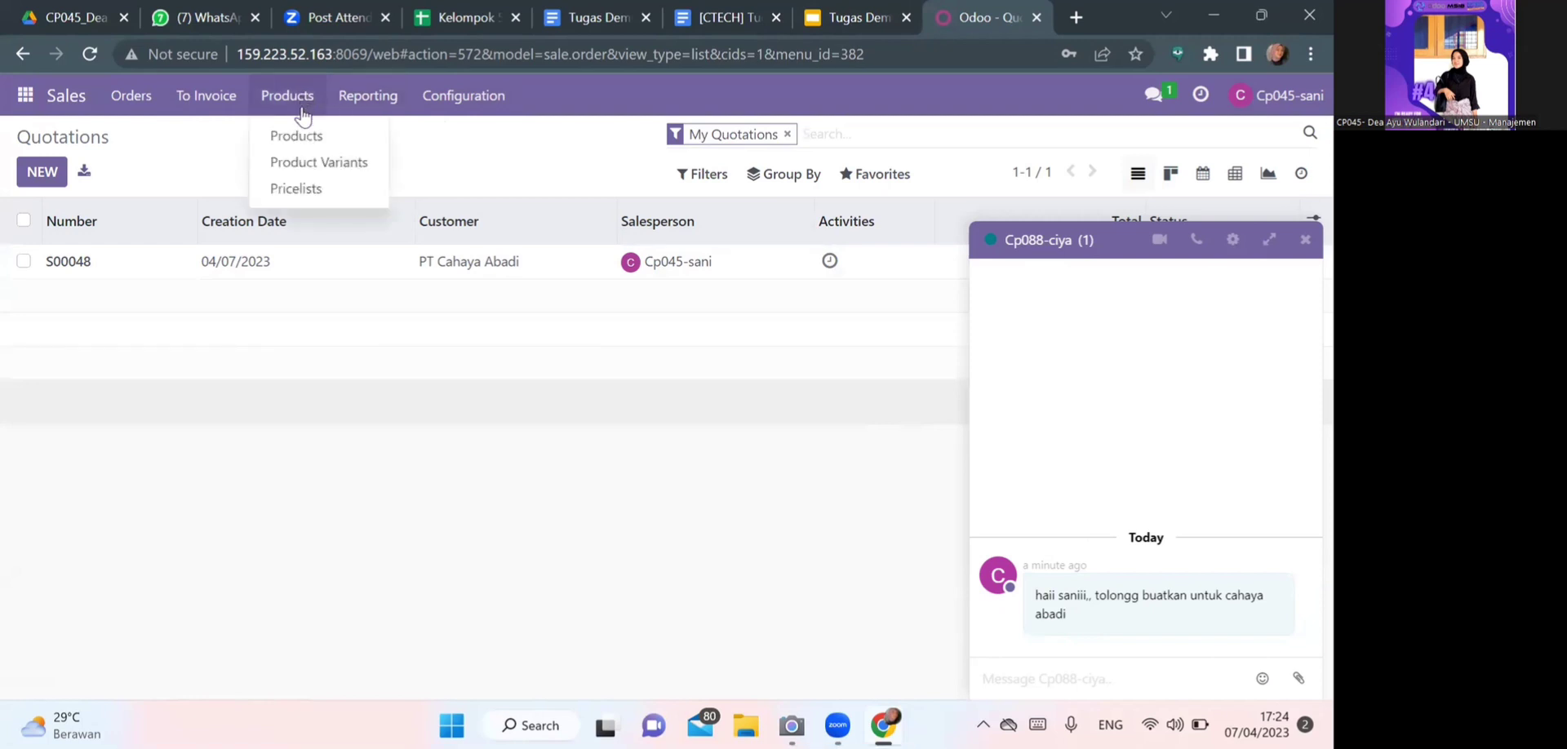
left_click(313, 184)
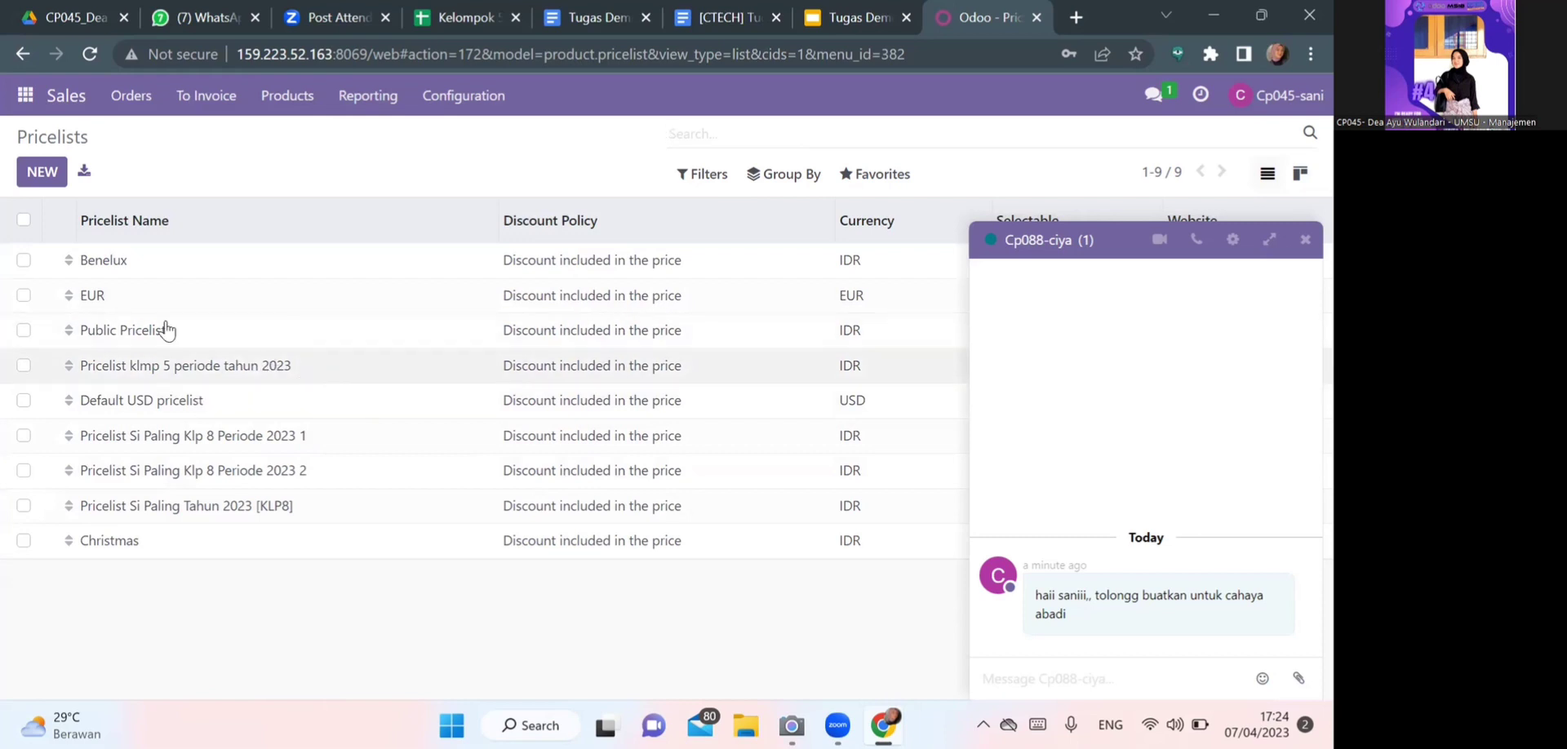
left_click(57, 181)
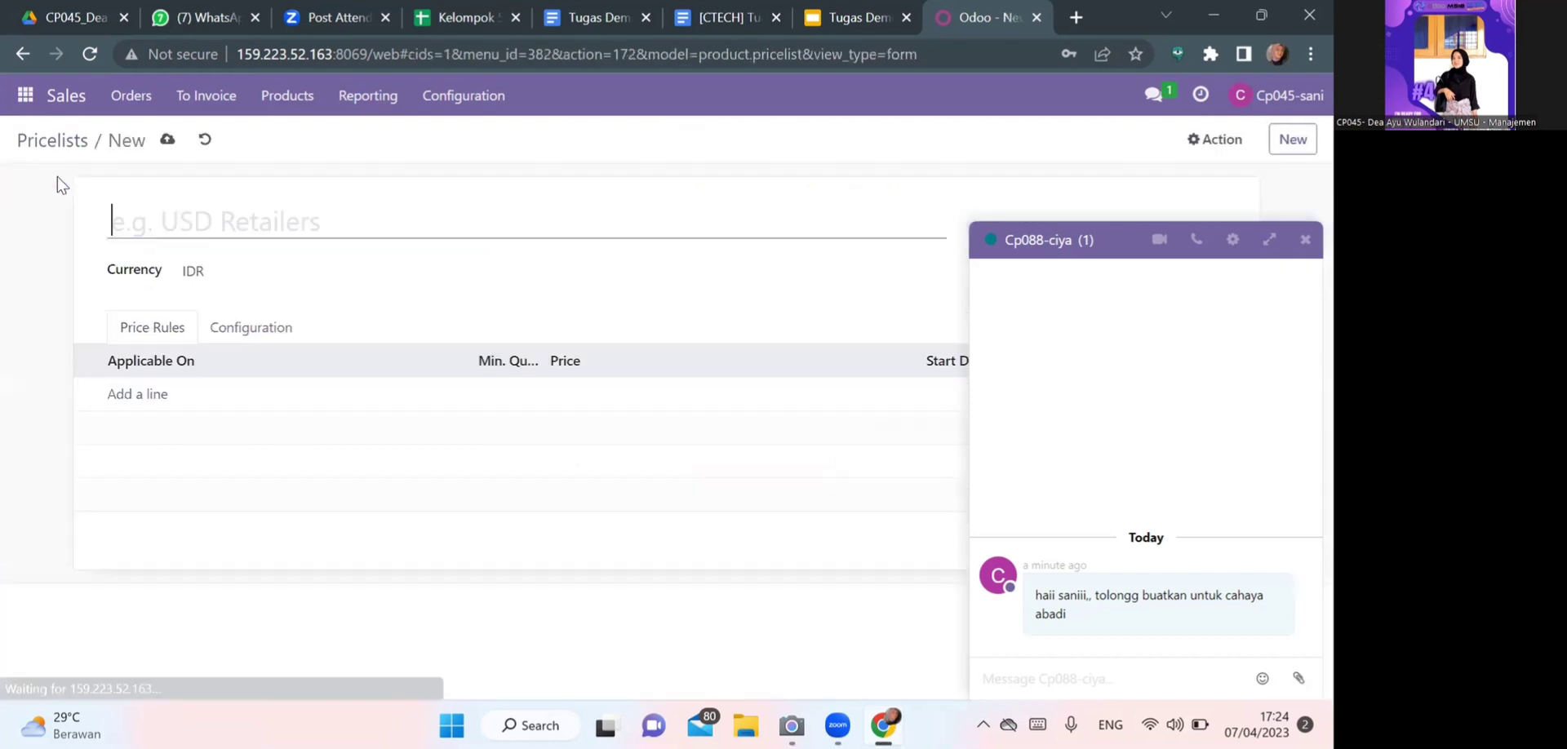
left_click(469, 8)
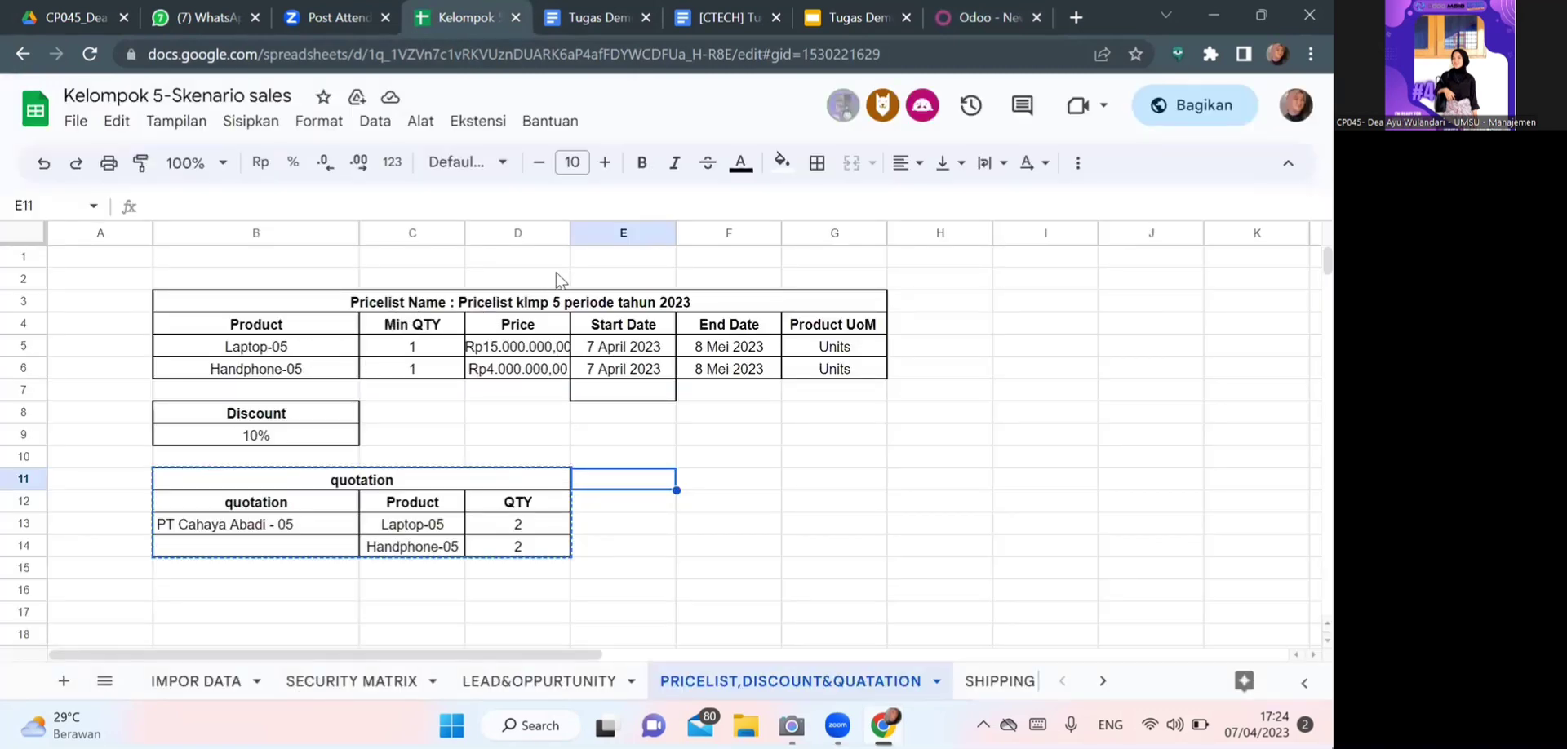
left_click(956, 5)
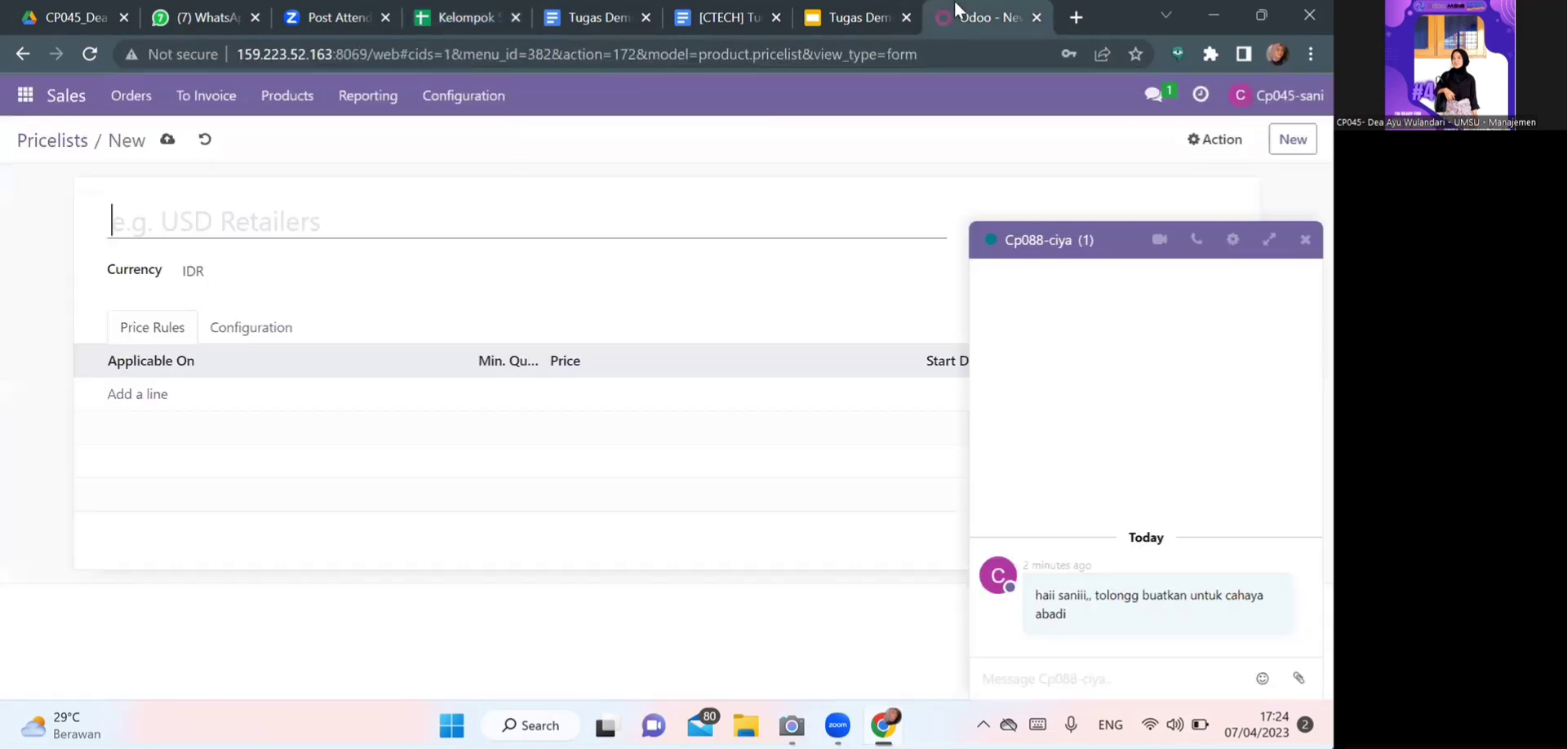
type("P")
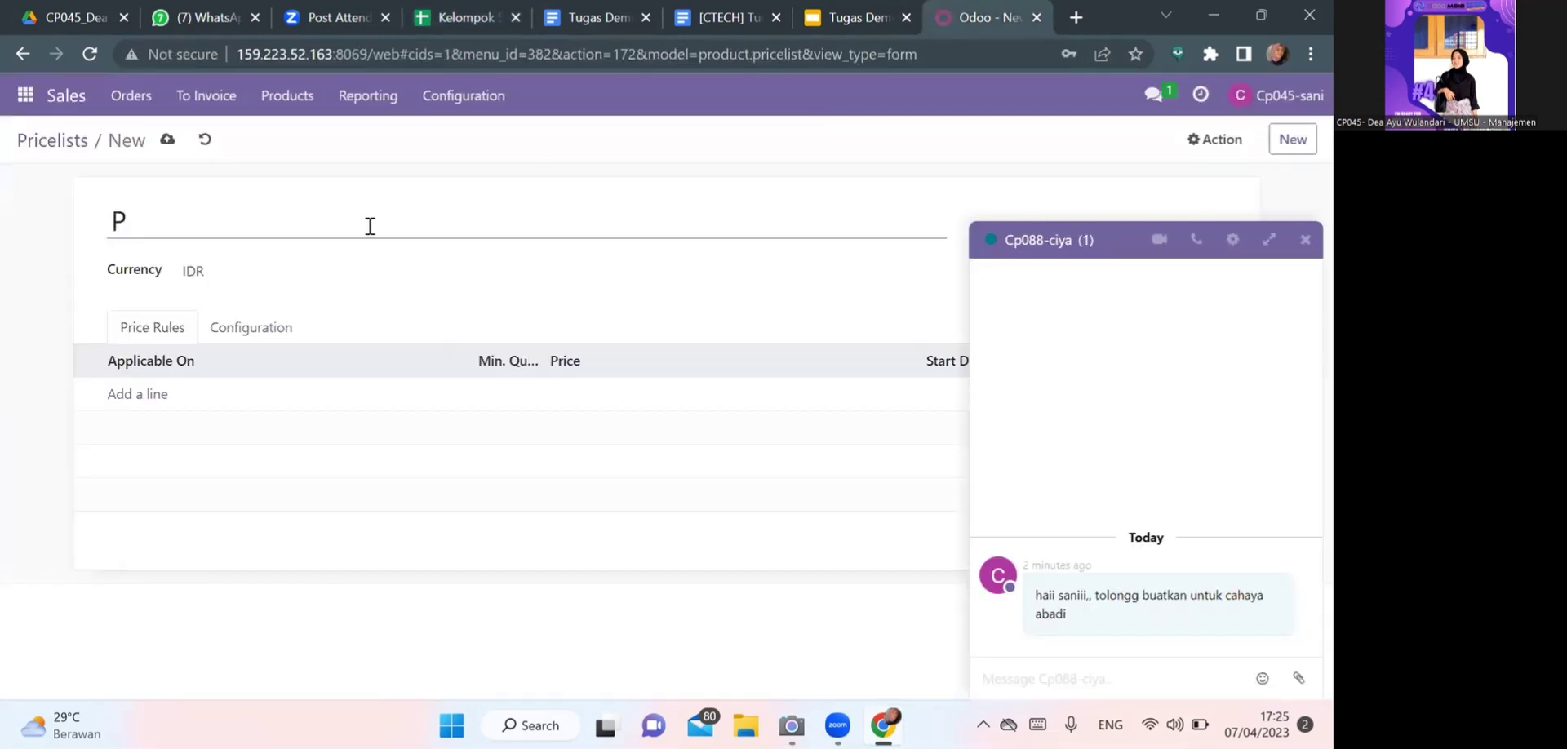
key("BackSpace")
type("Kelompok 5 2023")
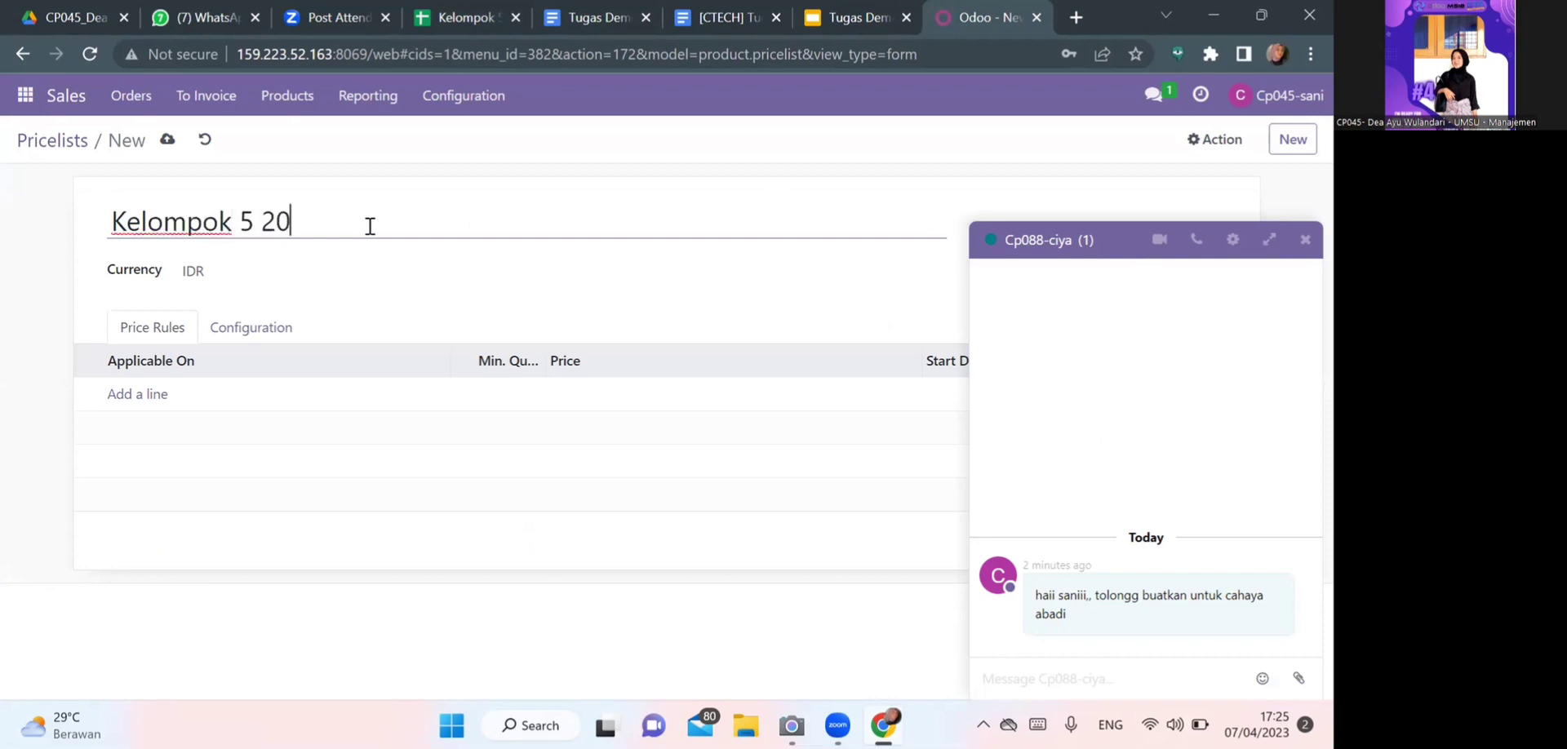
Dismiss the chat window, add a price rule to the pricelist and set its computation to a 10% discount, as in the spreadsheet
left_click(142, 408)
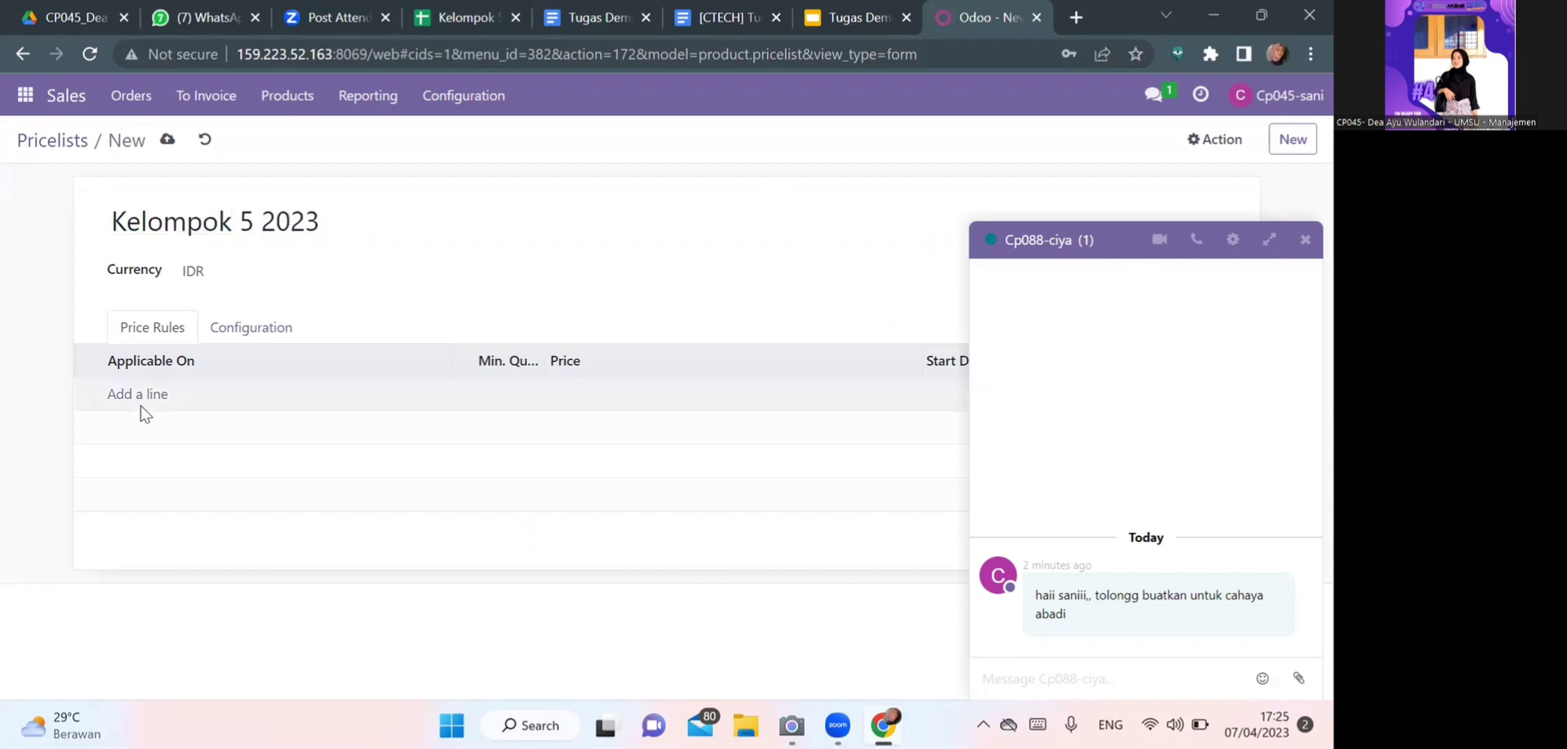
left_click(1305, 241)
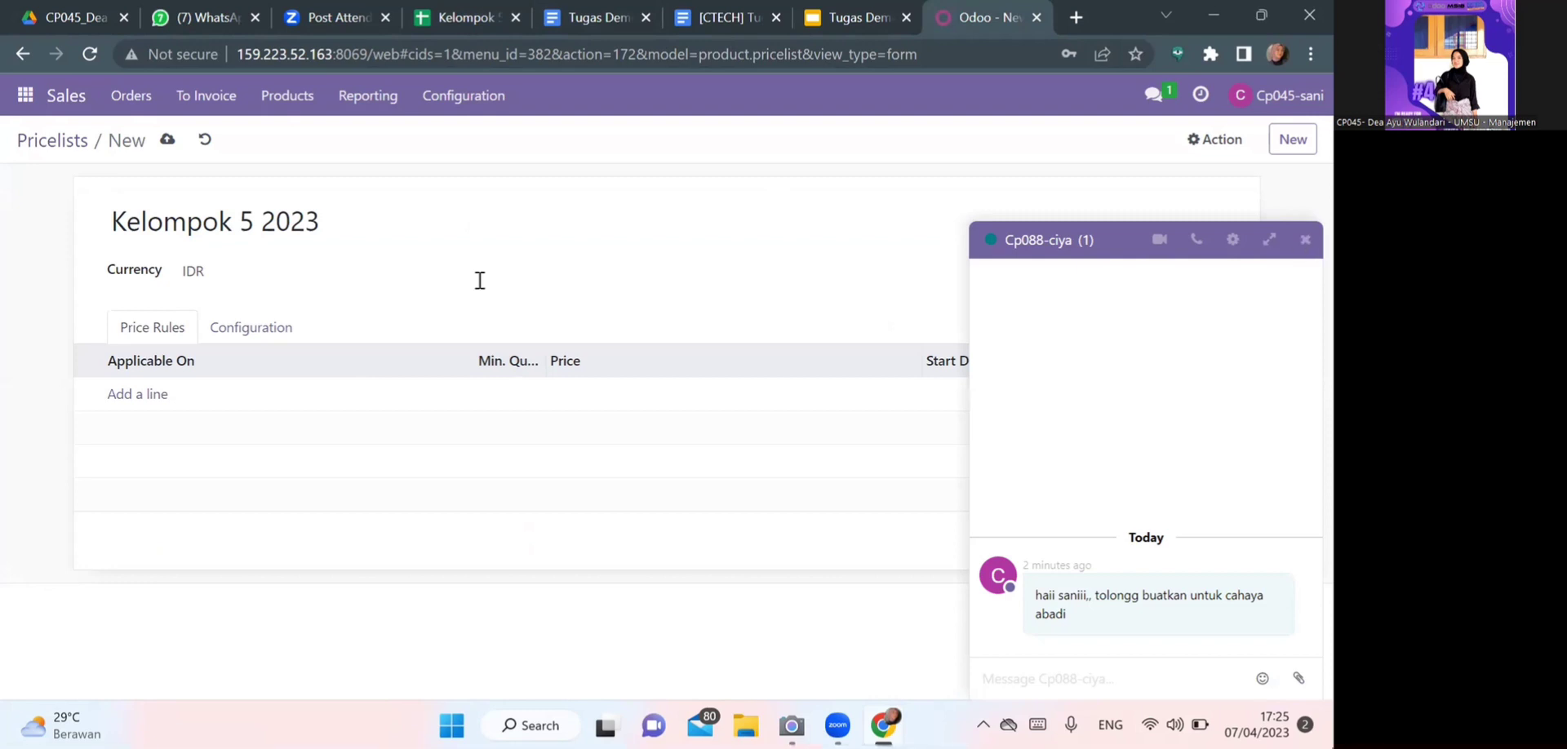
left_click(131, 405)
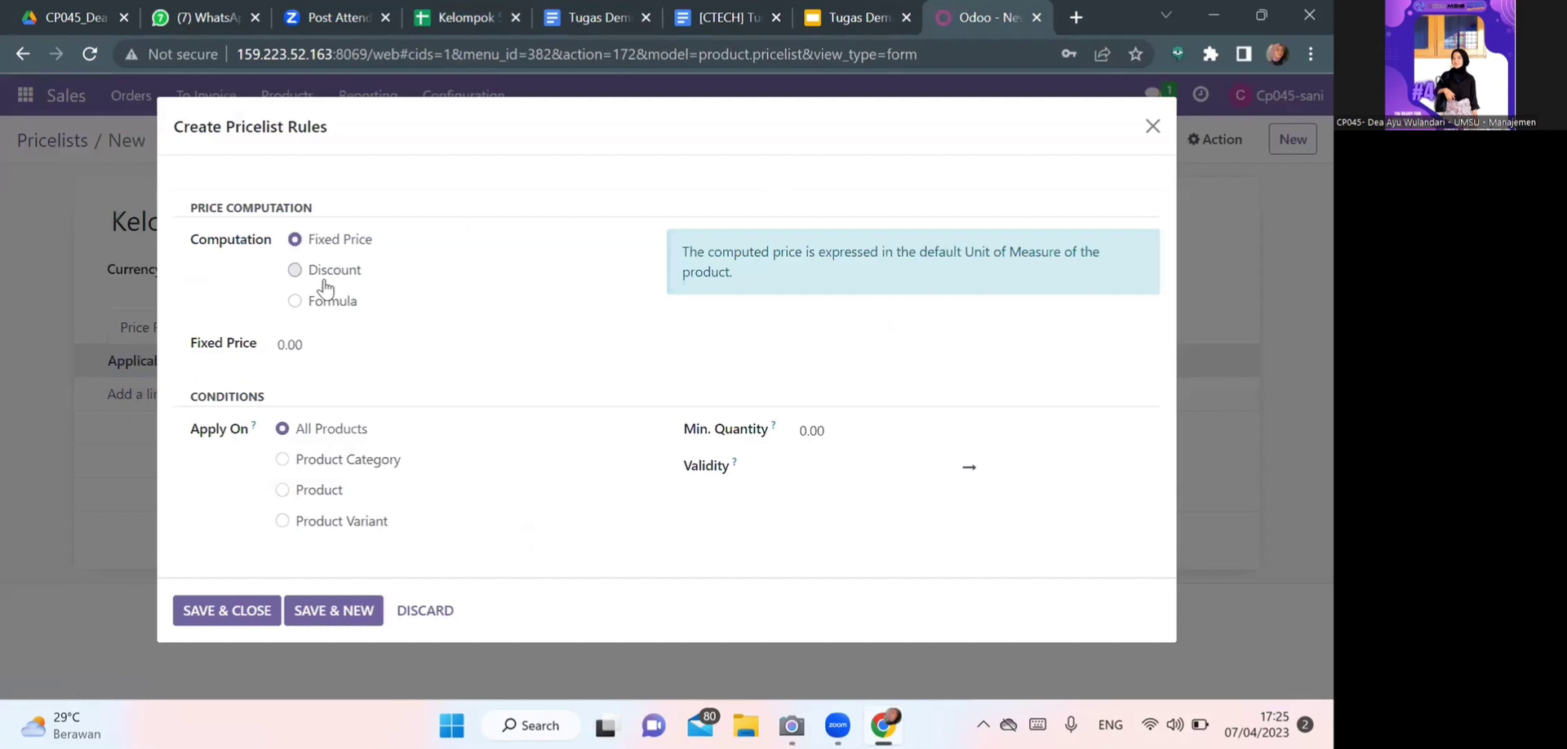
left_click(323, 280)
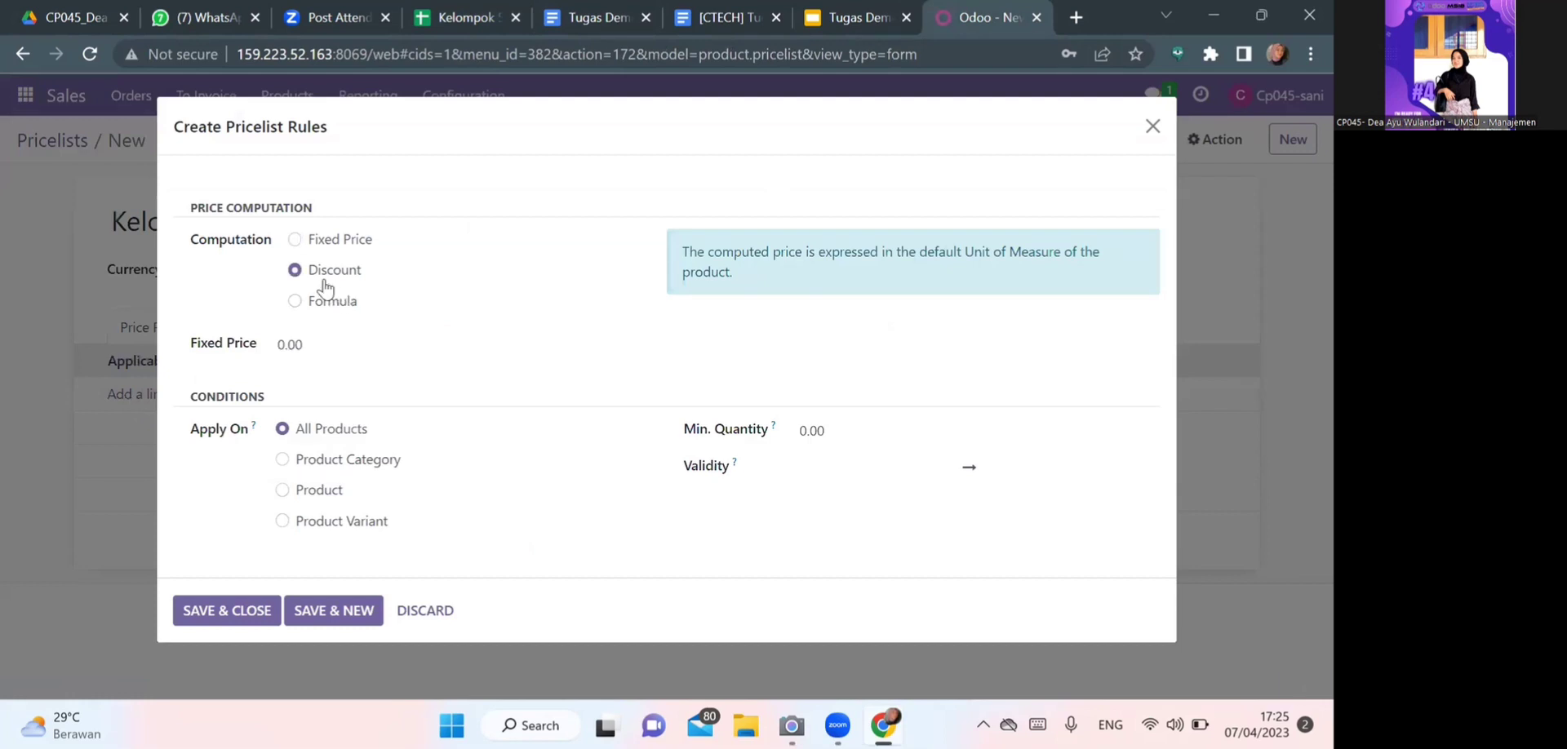
left_click(500, 9)
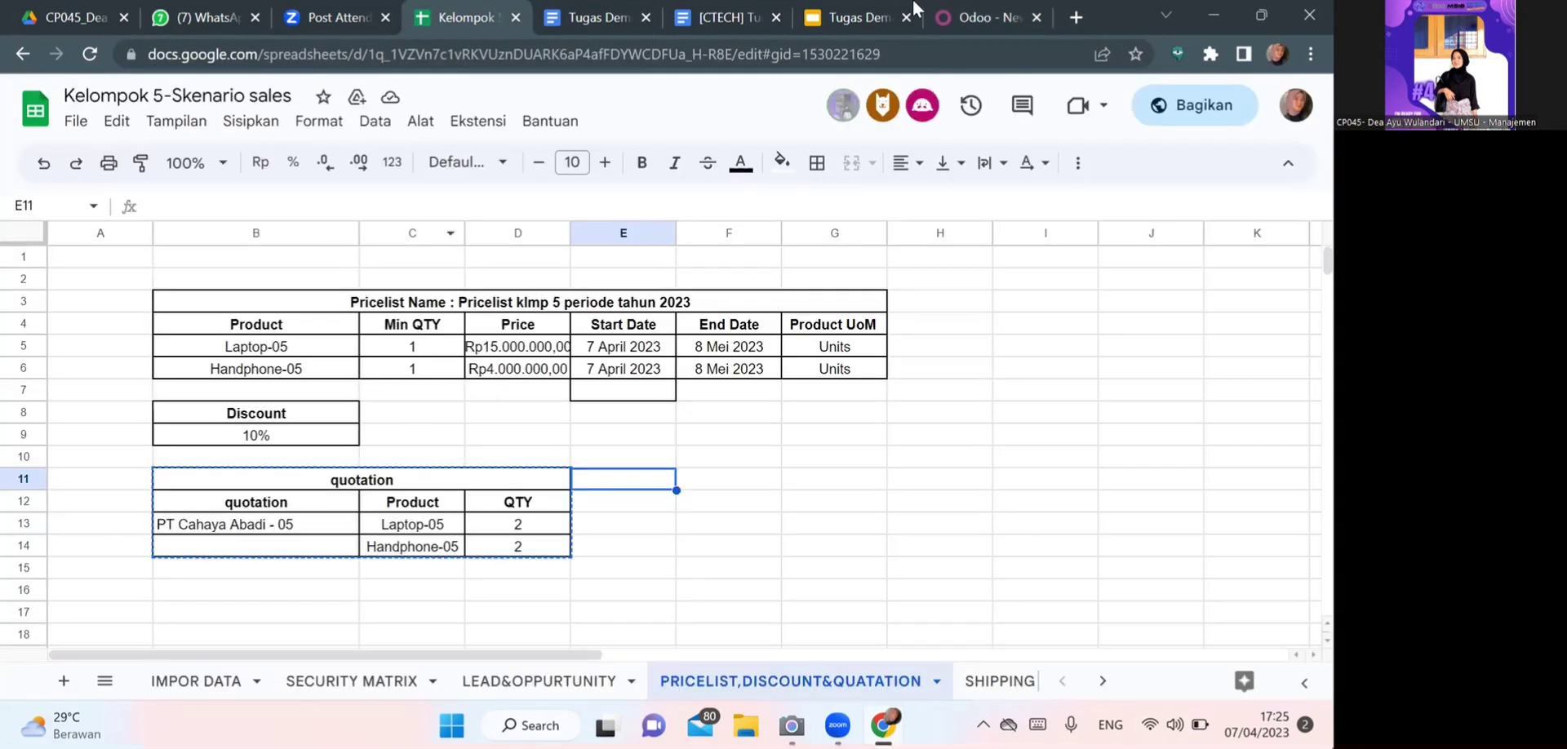
left_click(972, 11)
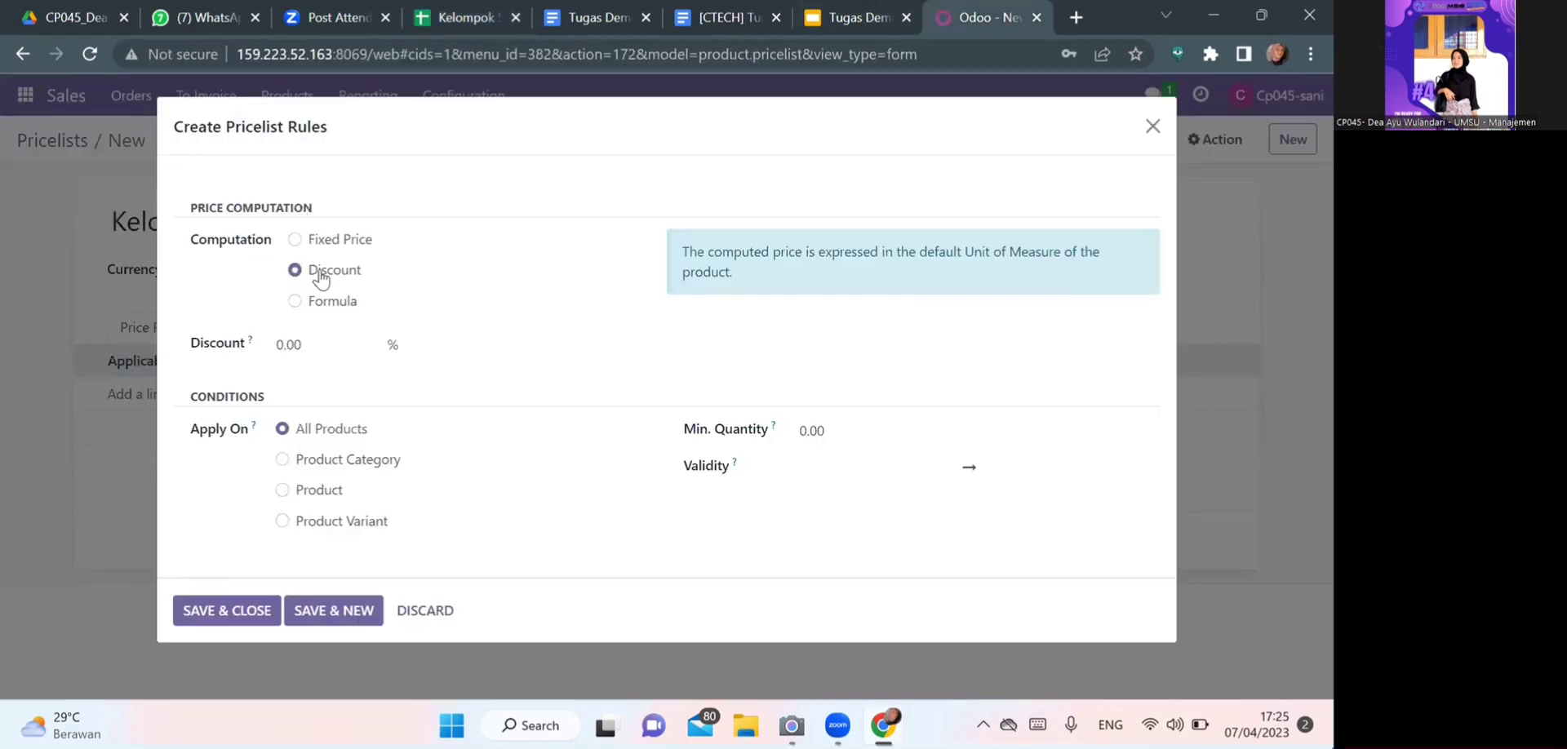
left_click(302, 357)
key("BackSpace")
key("BackSpace")
key("BackSpace")
type("10")
Apply the price rule on a Product with a minimum quantity of 1
left_click(316, 489)
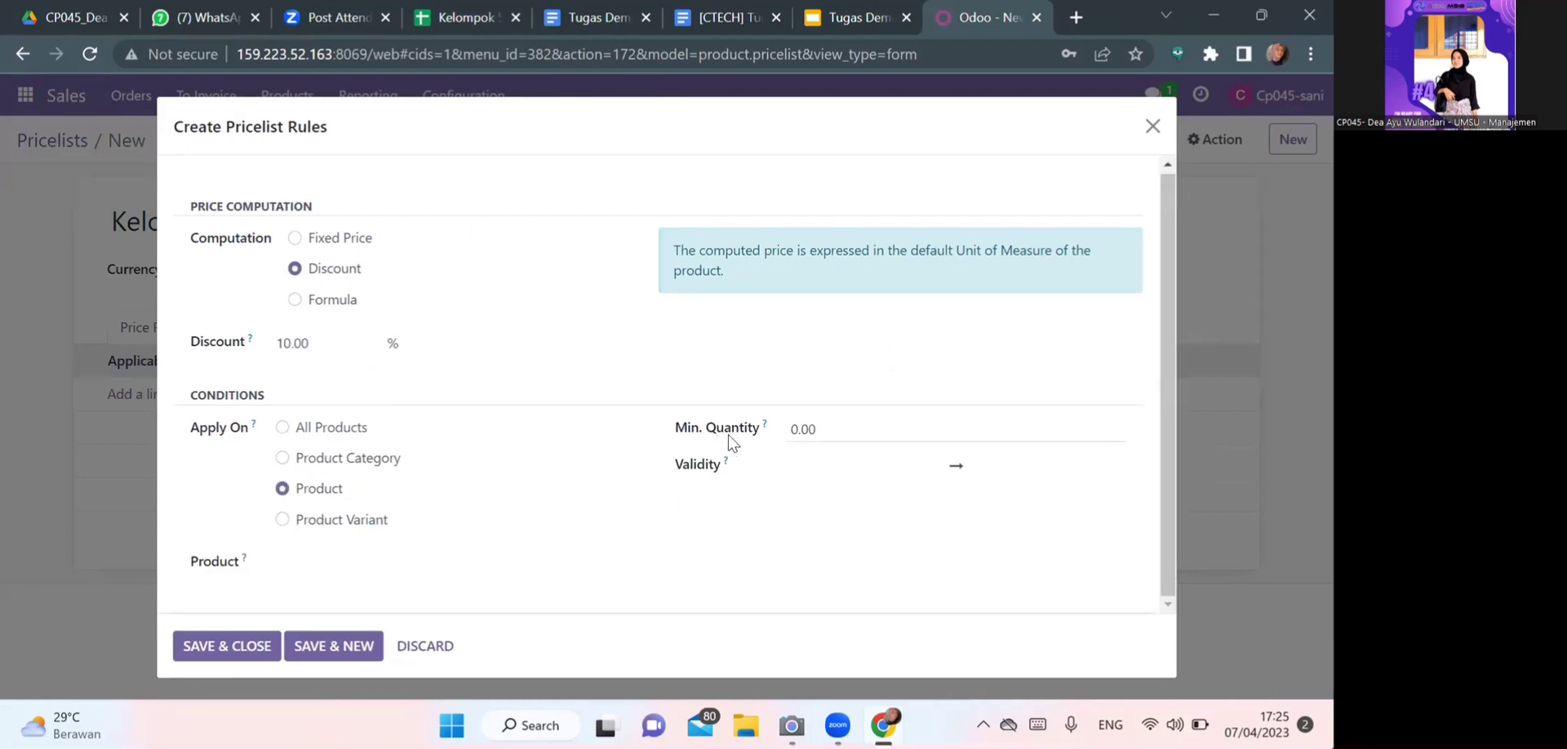
left_click(801, 432)
type("1")
Set the price rule's validity from 04/07/2023 to 05/08/2023, following the dates in the Kelompok 5-Skenario sales spreadsheet
left_click(481, 13)
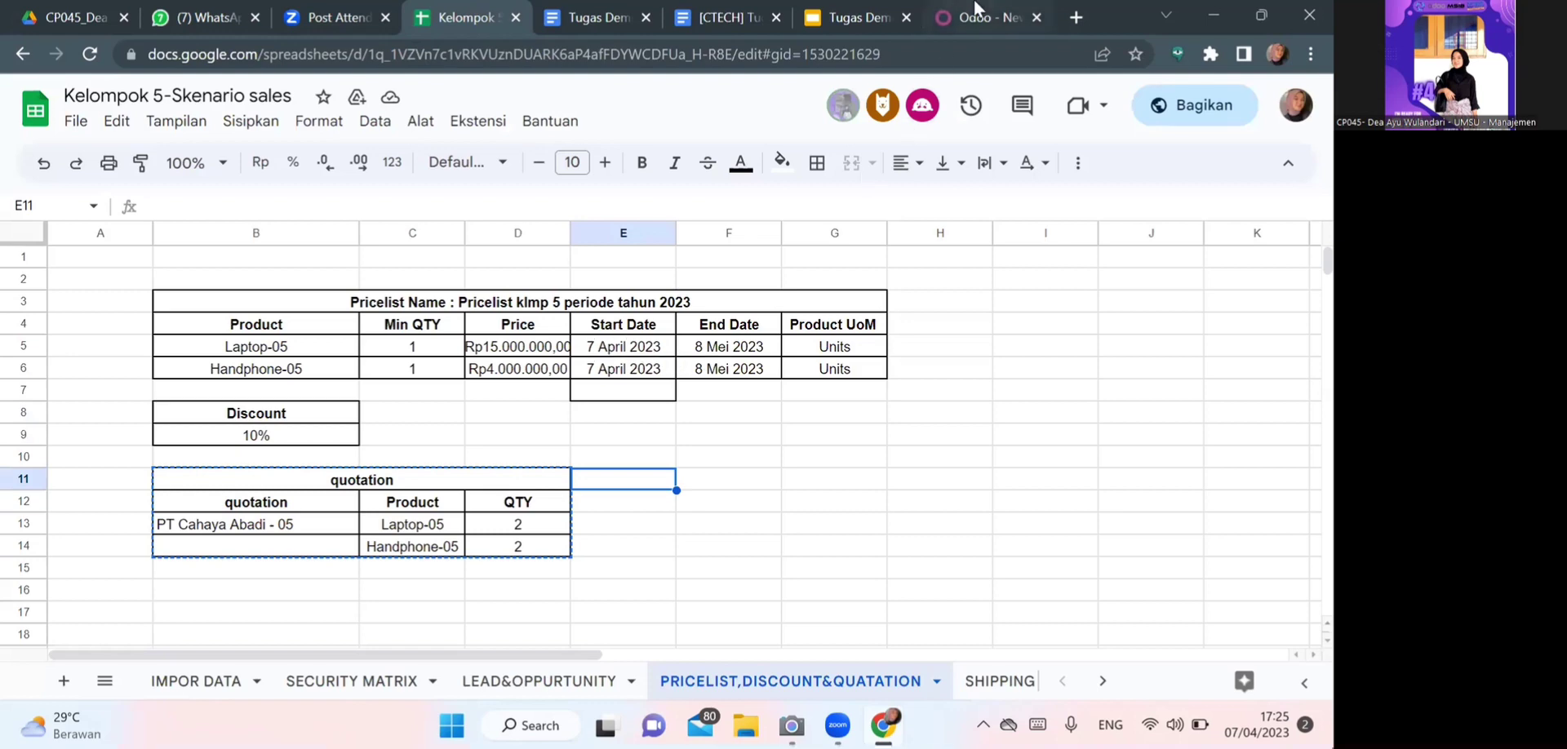
left_click(975, 14)
left_click(839, 467)
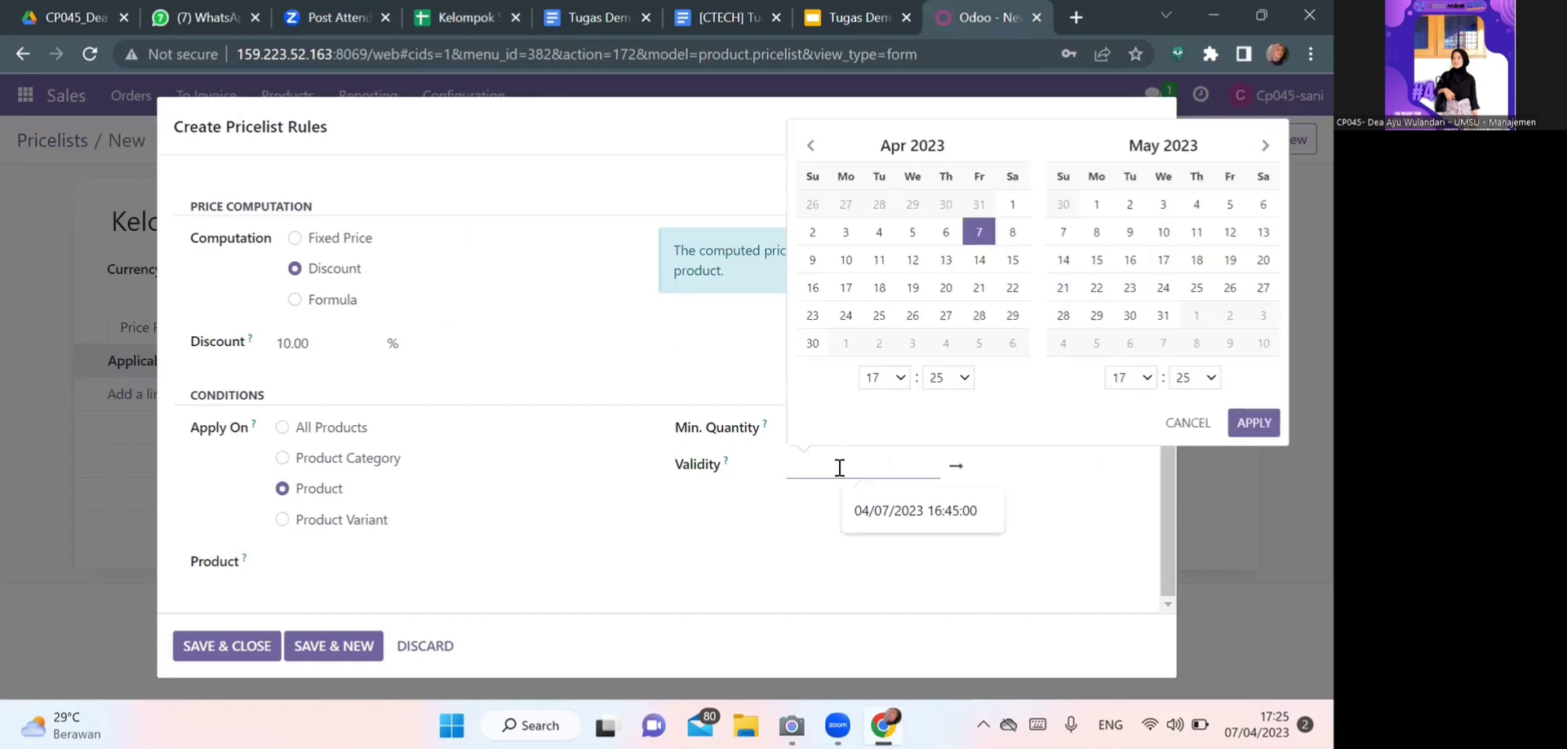
left_click(979, 233)
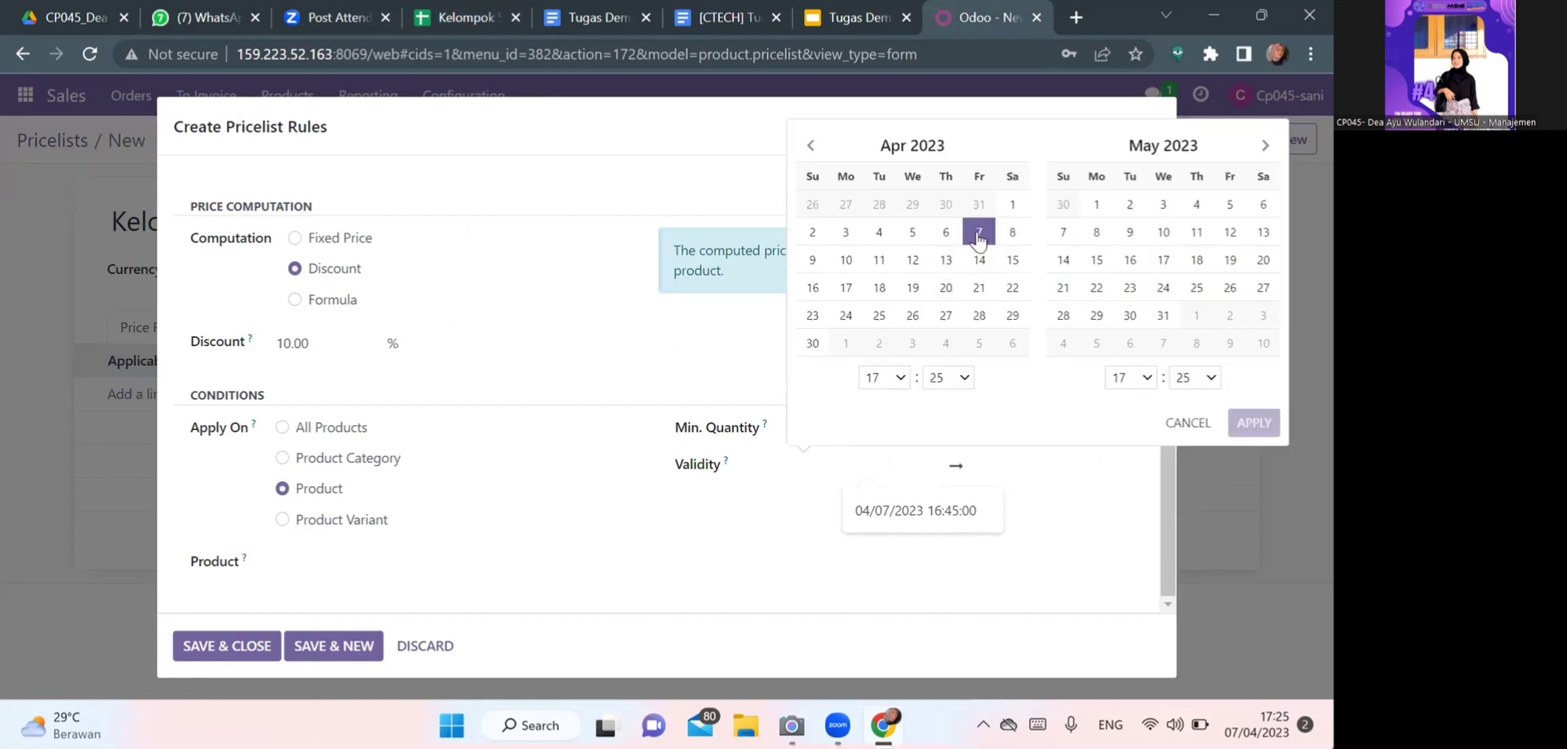
left_click(1096, 231)
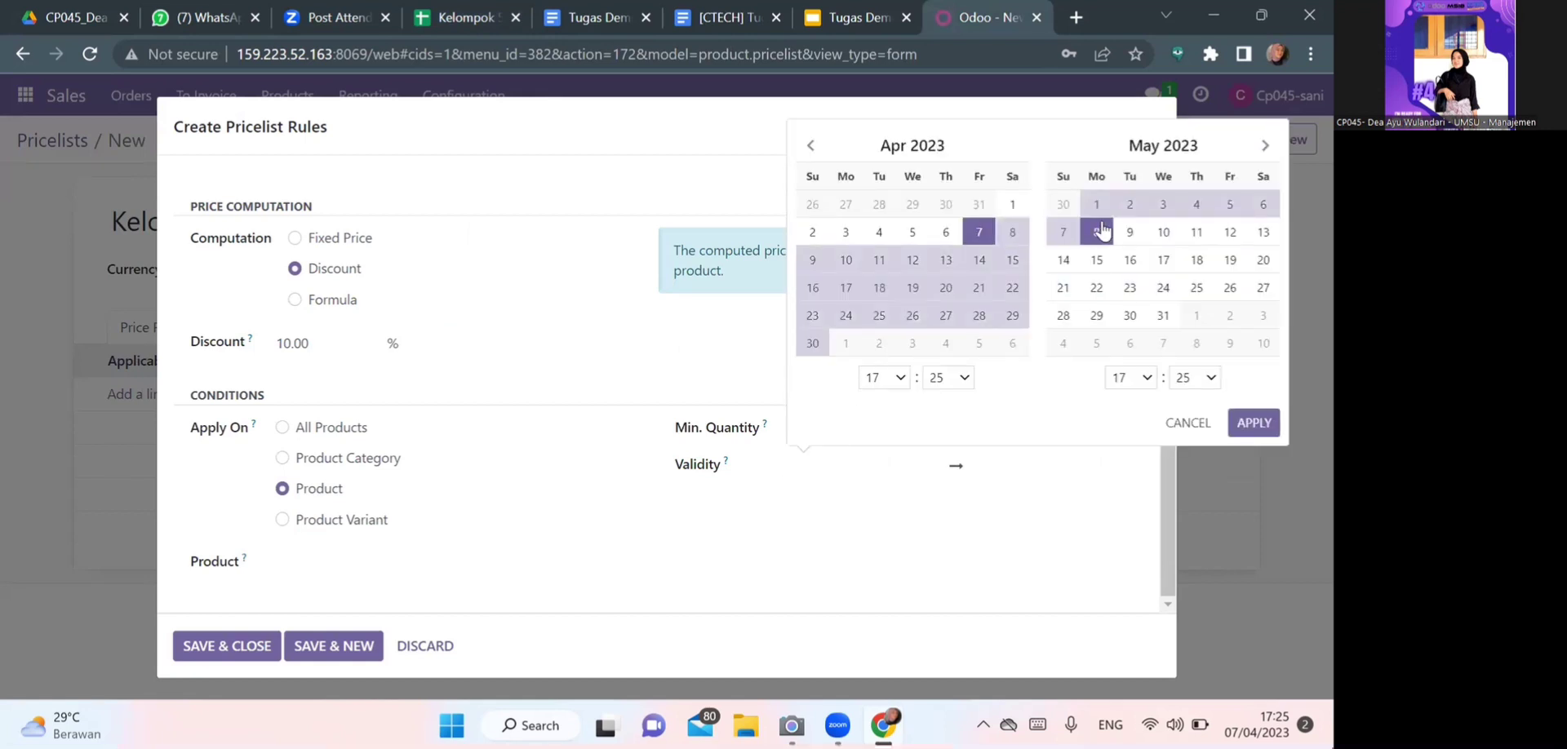
left_click(1254, 424)
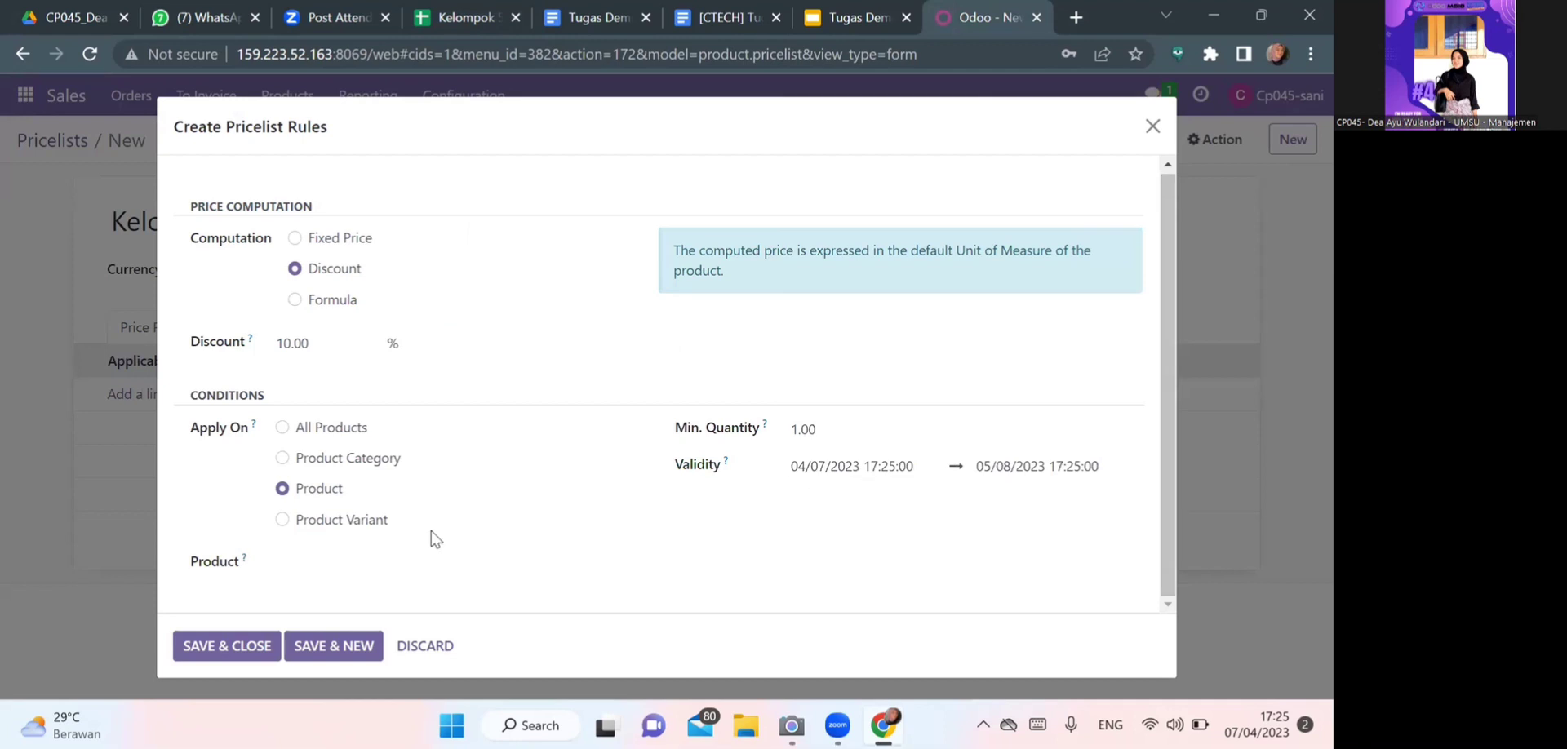
Choose Laptop-05 as the rule's product, checking the name in the spreadsheet, and save the price rule
left_click(284, 562)
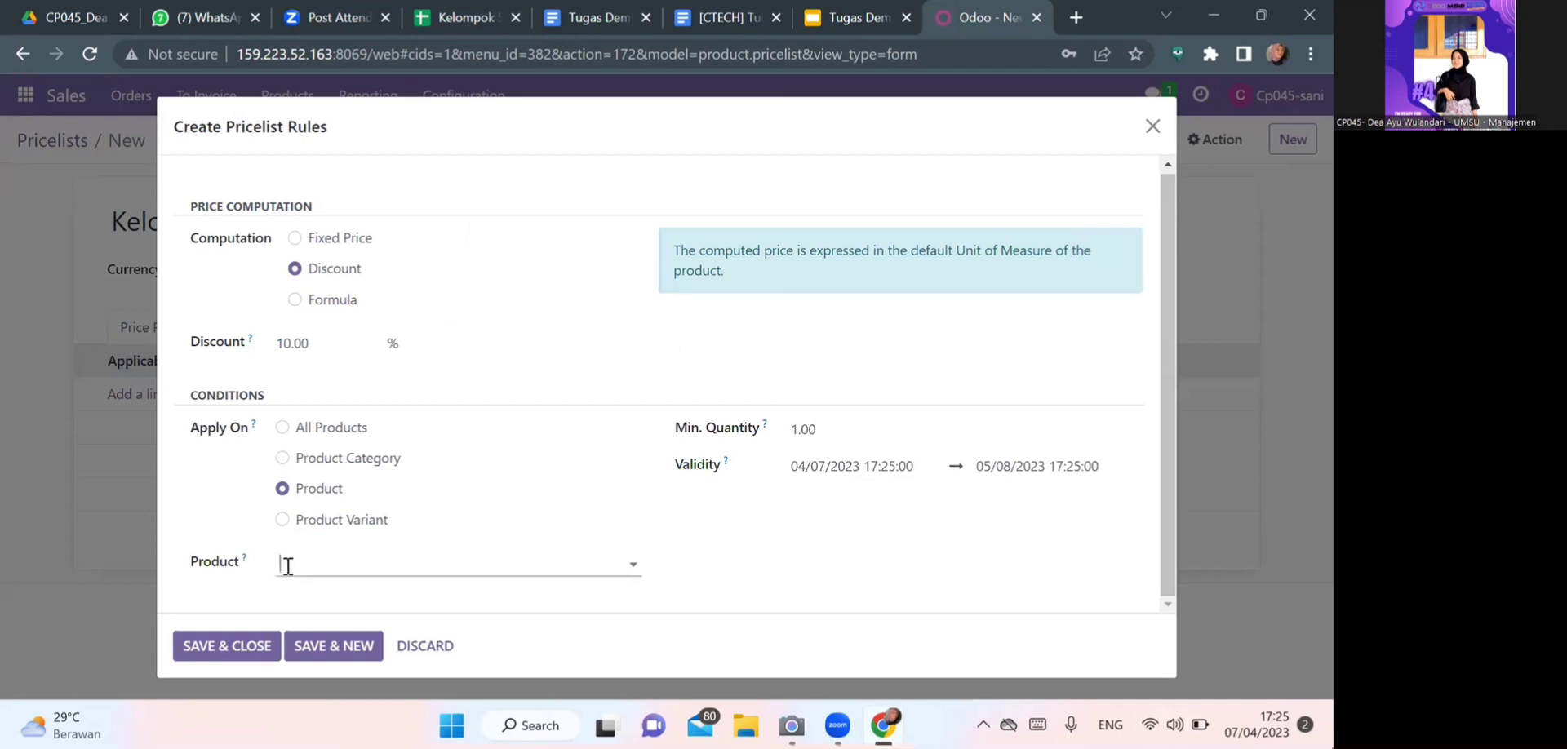
left_click(472, 16)
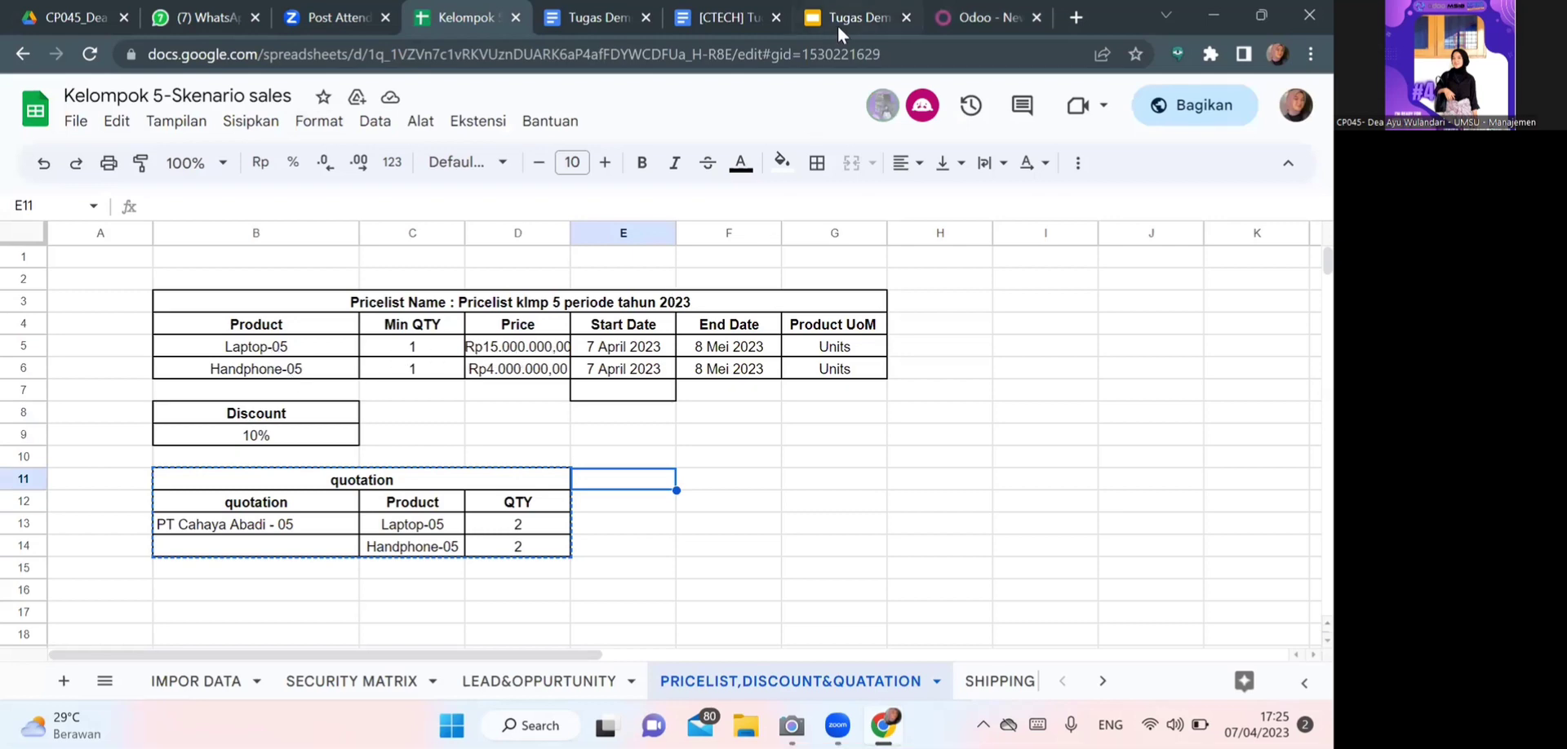
left_click(949, 21)
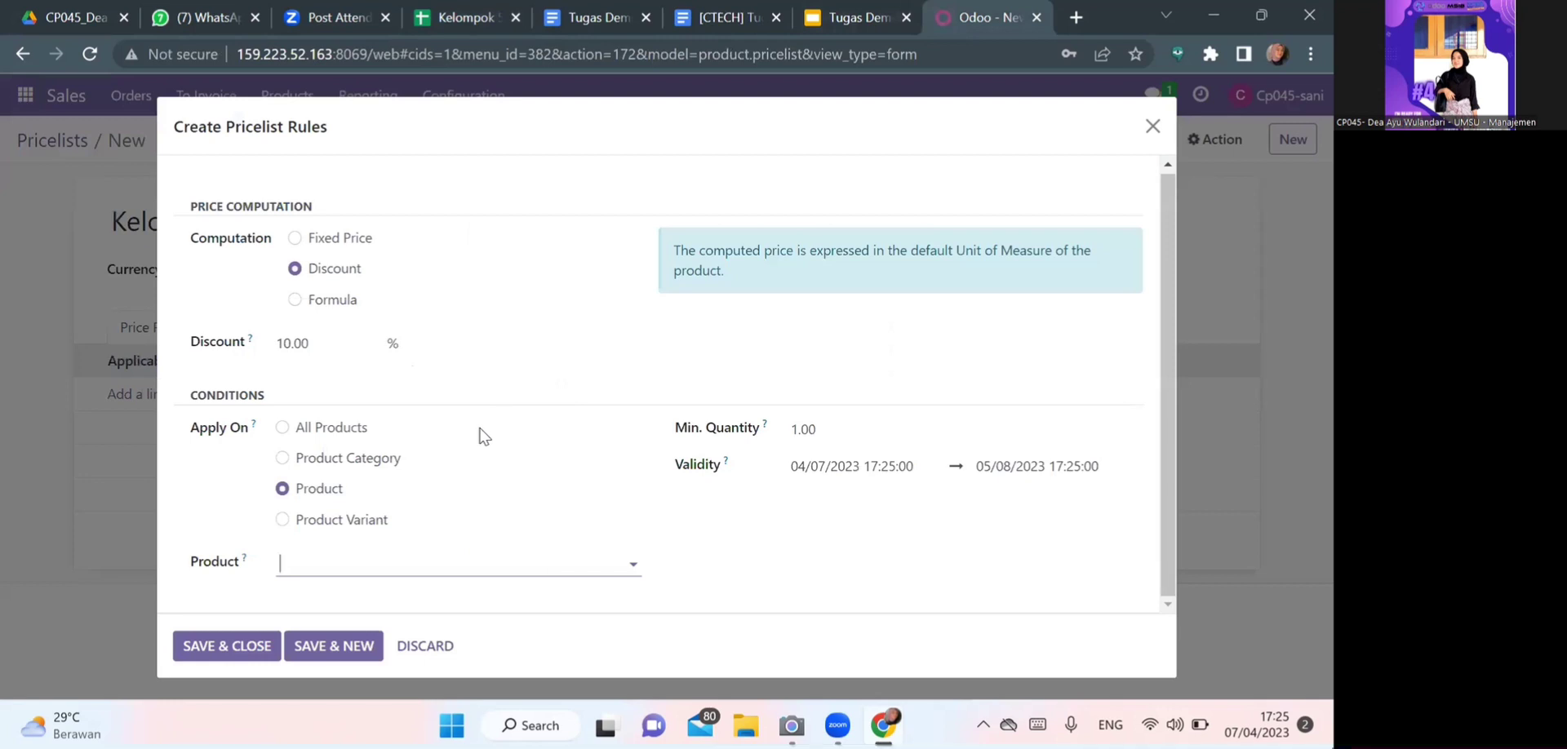
type("laptop")
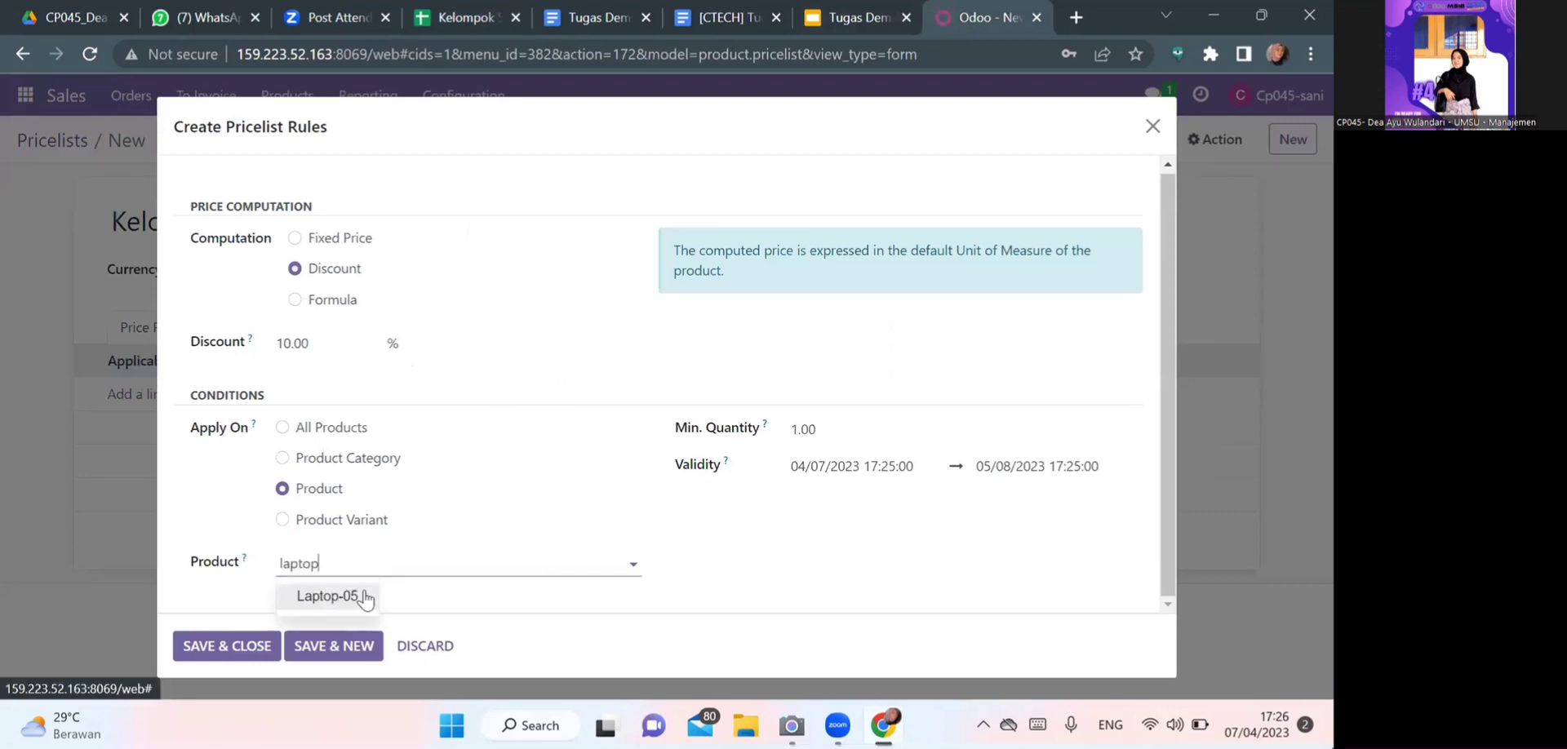
left_click(359, 596)
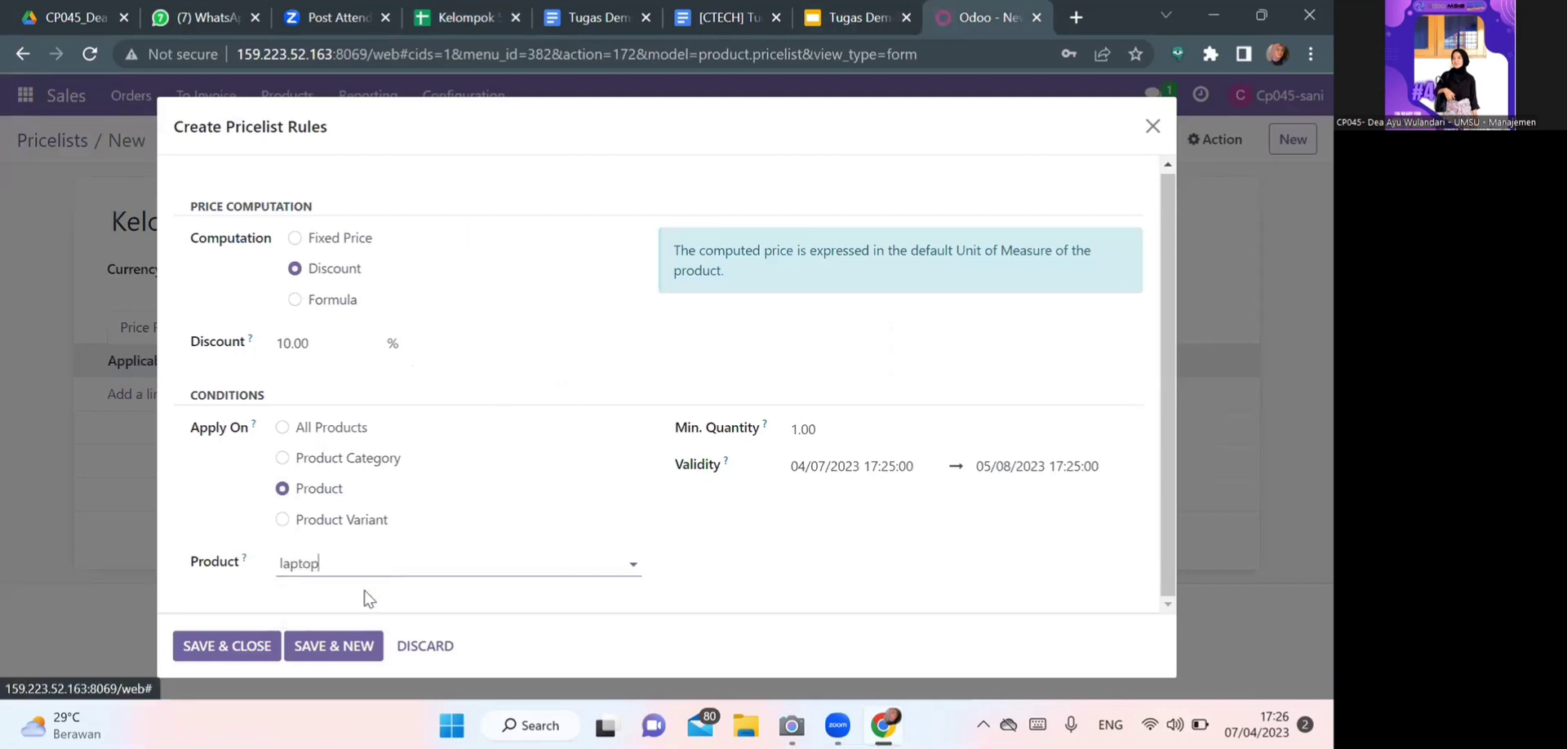
left_click(219, 646)
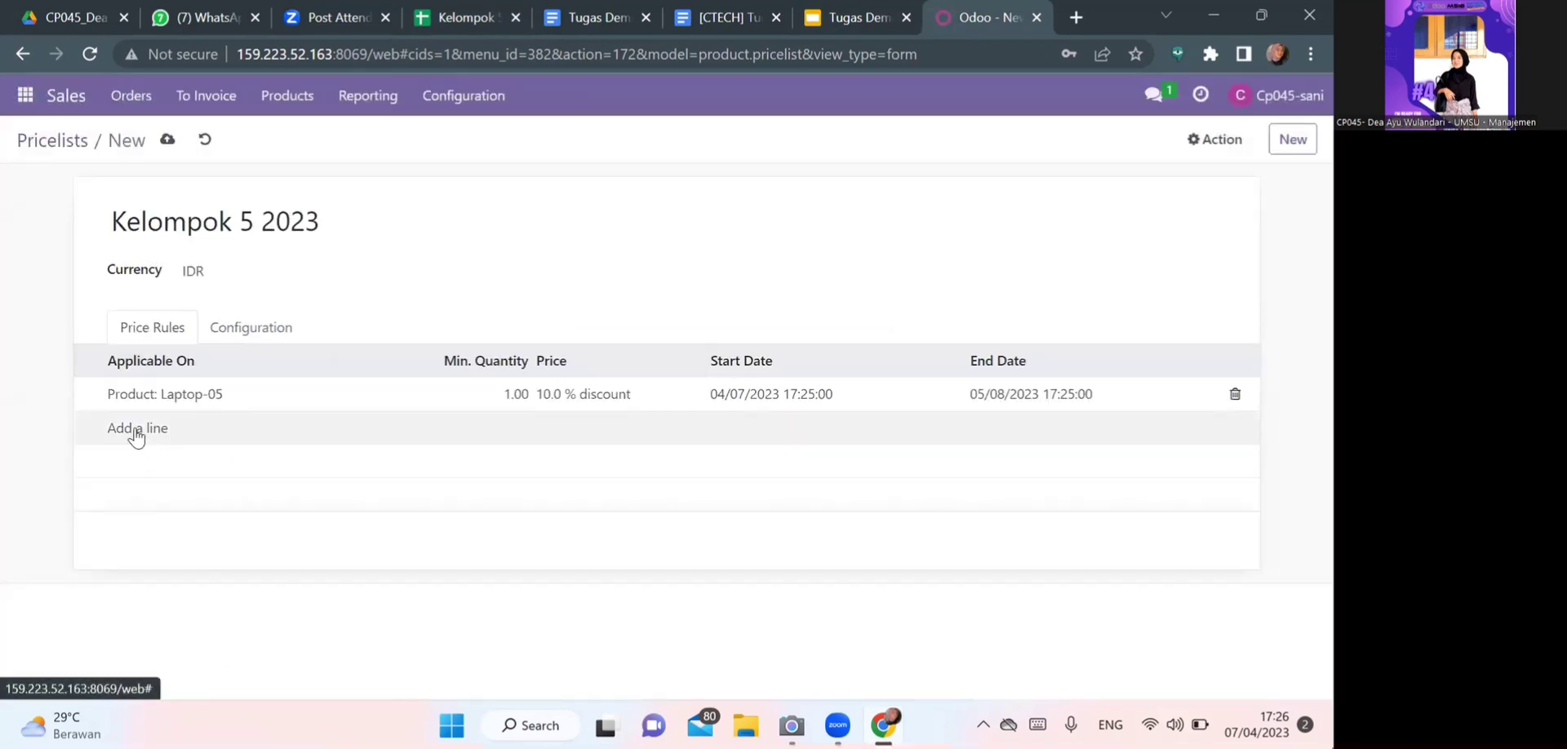
Add a second price rule with a 10% discount, applied on a Product with a minimum quantity of 1
left_click(136, 433)
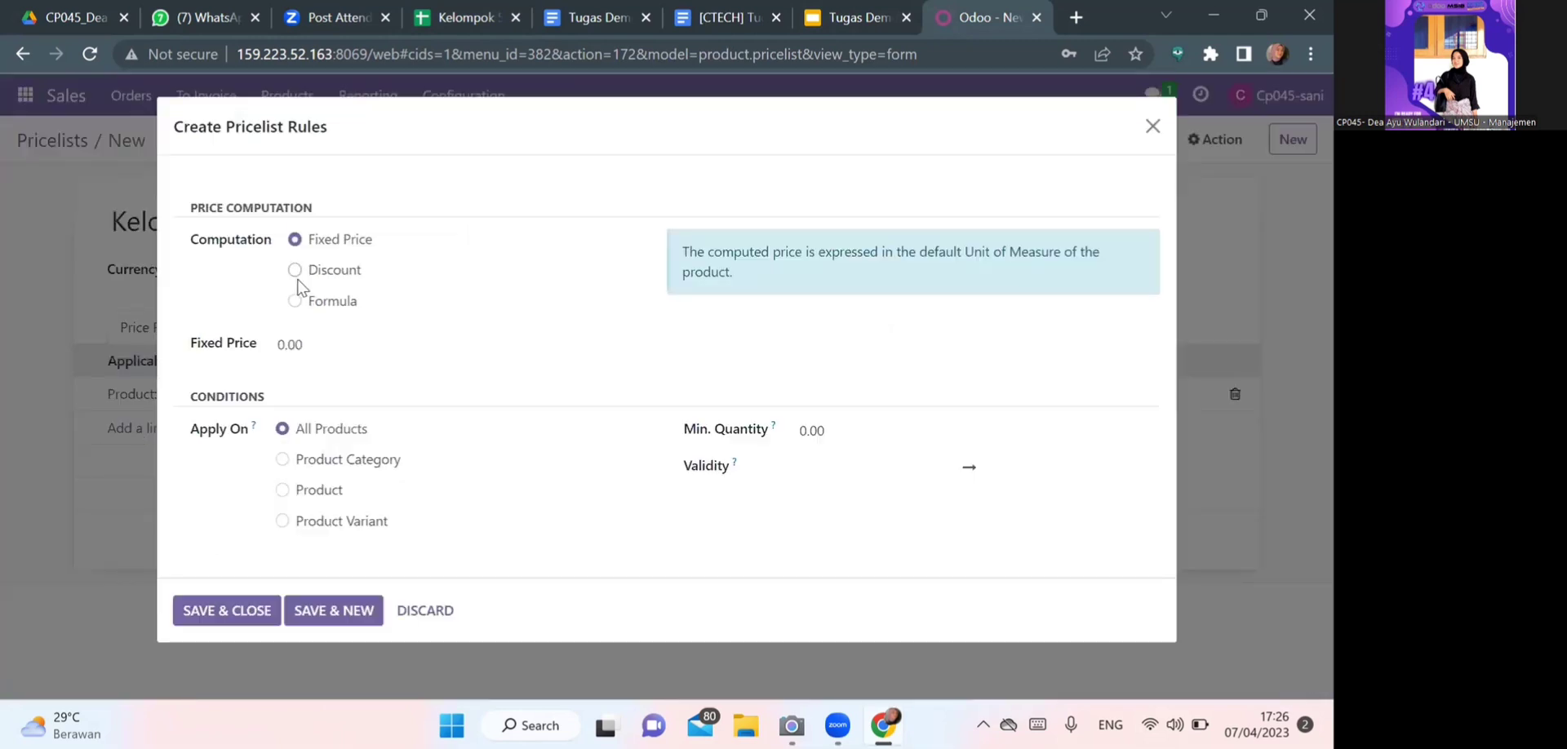
left_click(300, 349)
type("10")
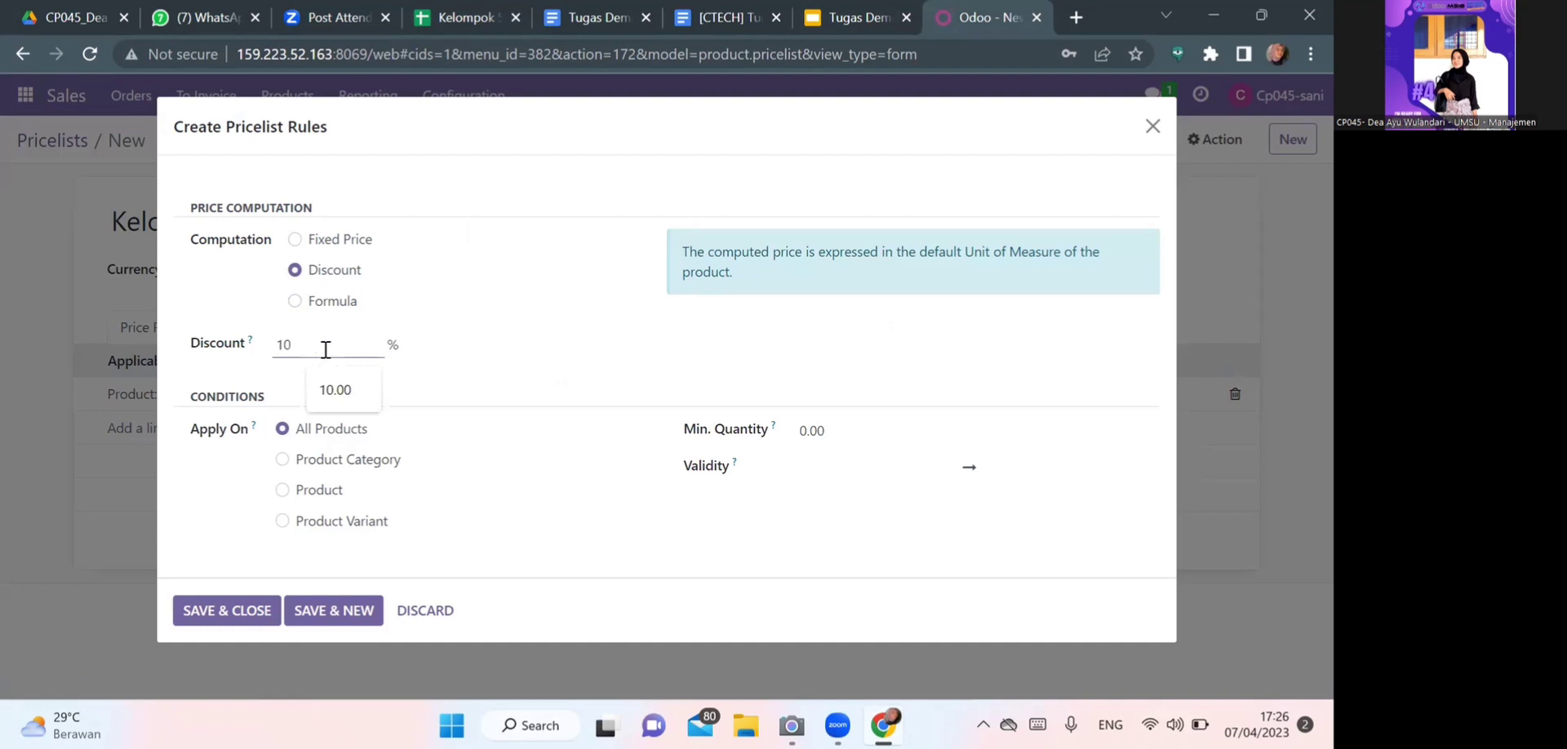
left_click(335, 489)
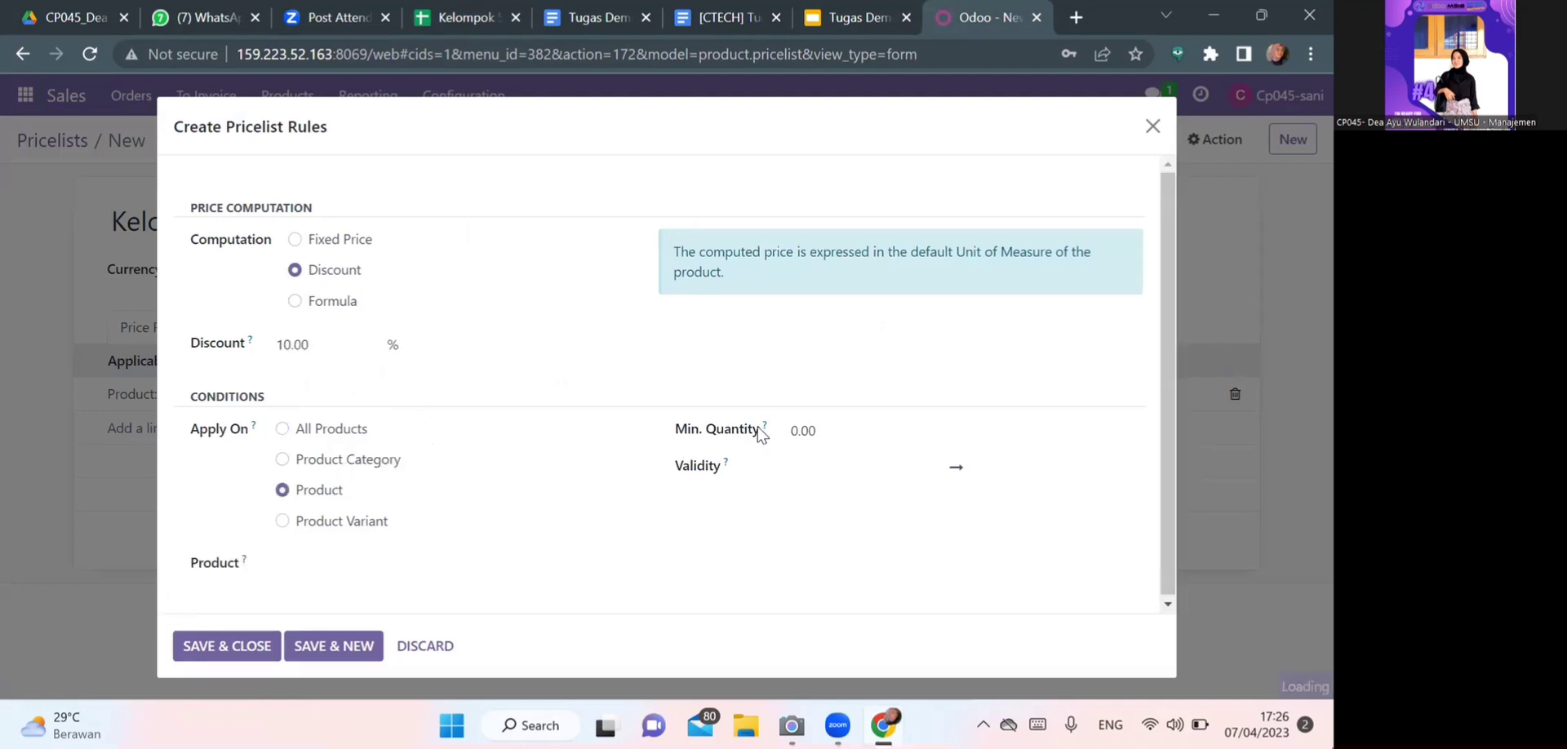
left_click(826, 427)
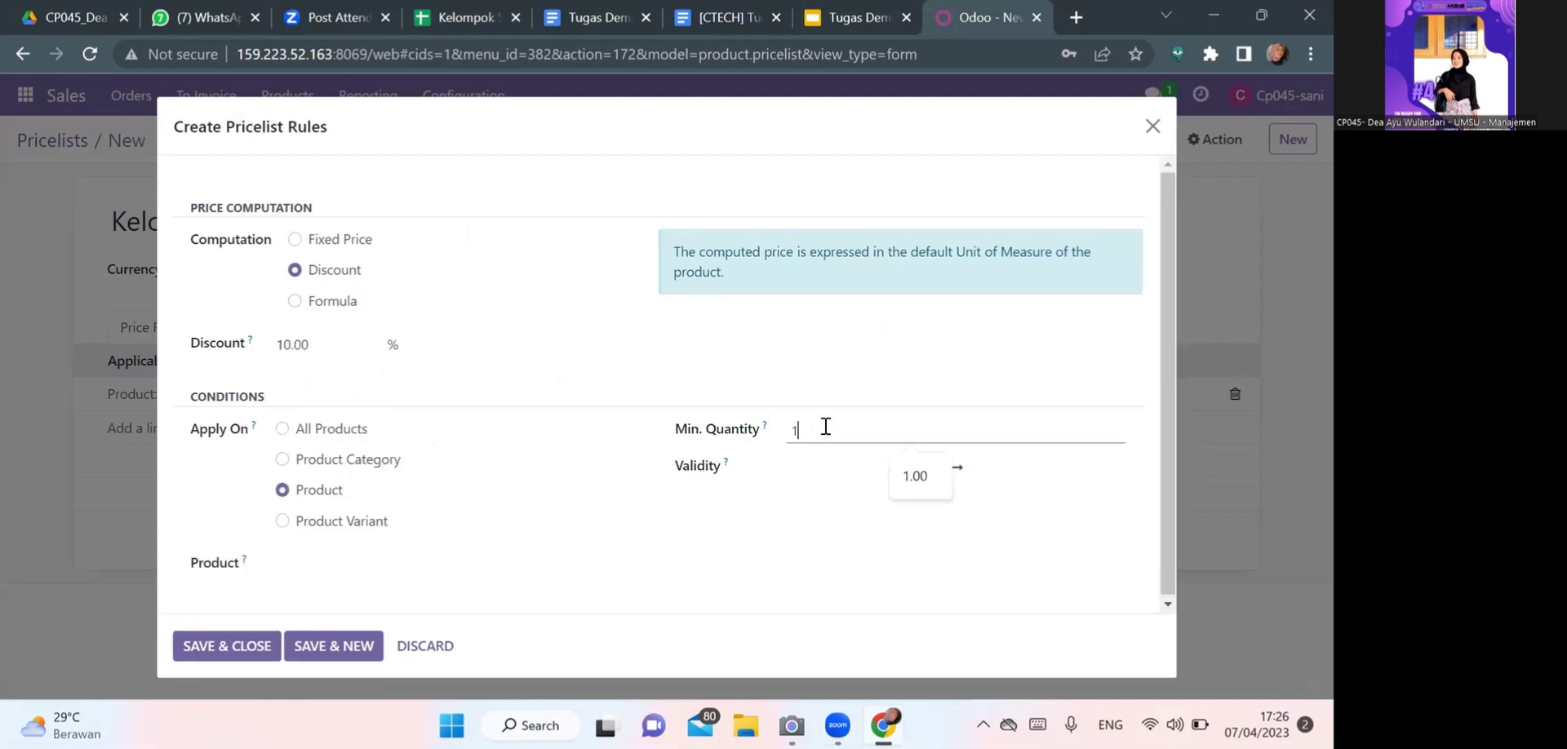
Set the second price rule's validity from 04/07/2023 to 05/08/2023
left_click(826, 462)
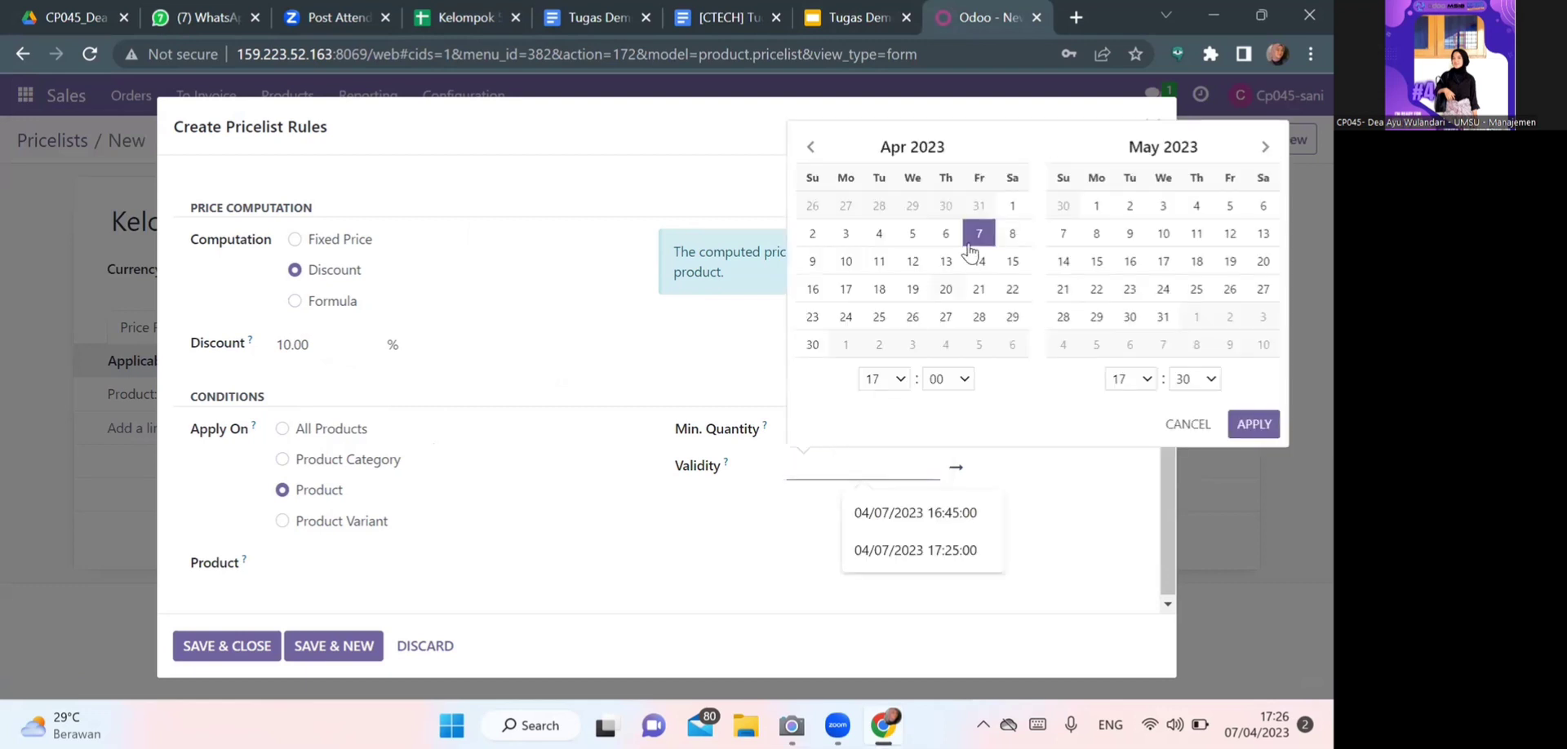
left_click(978, 234)
left_click(1106, 237)
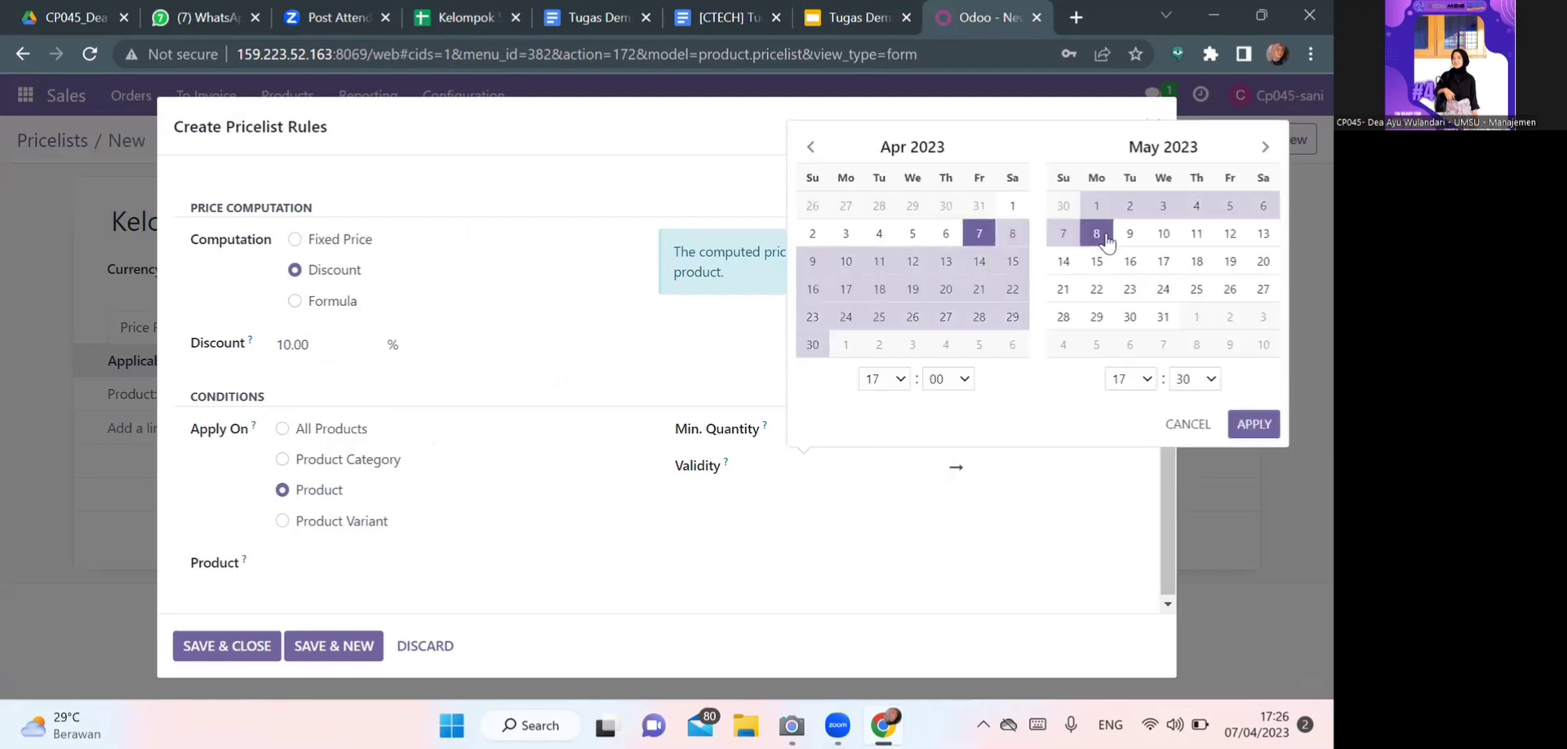
left_click(1257, 426)
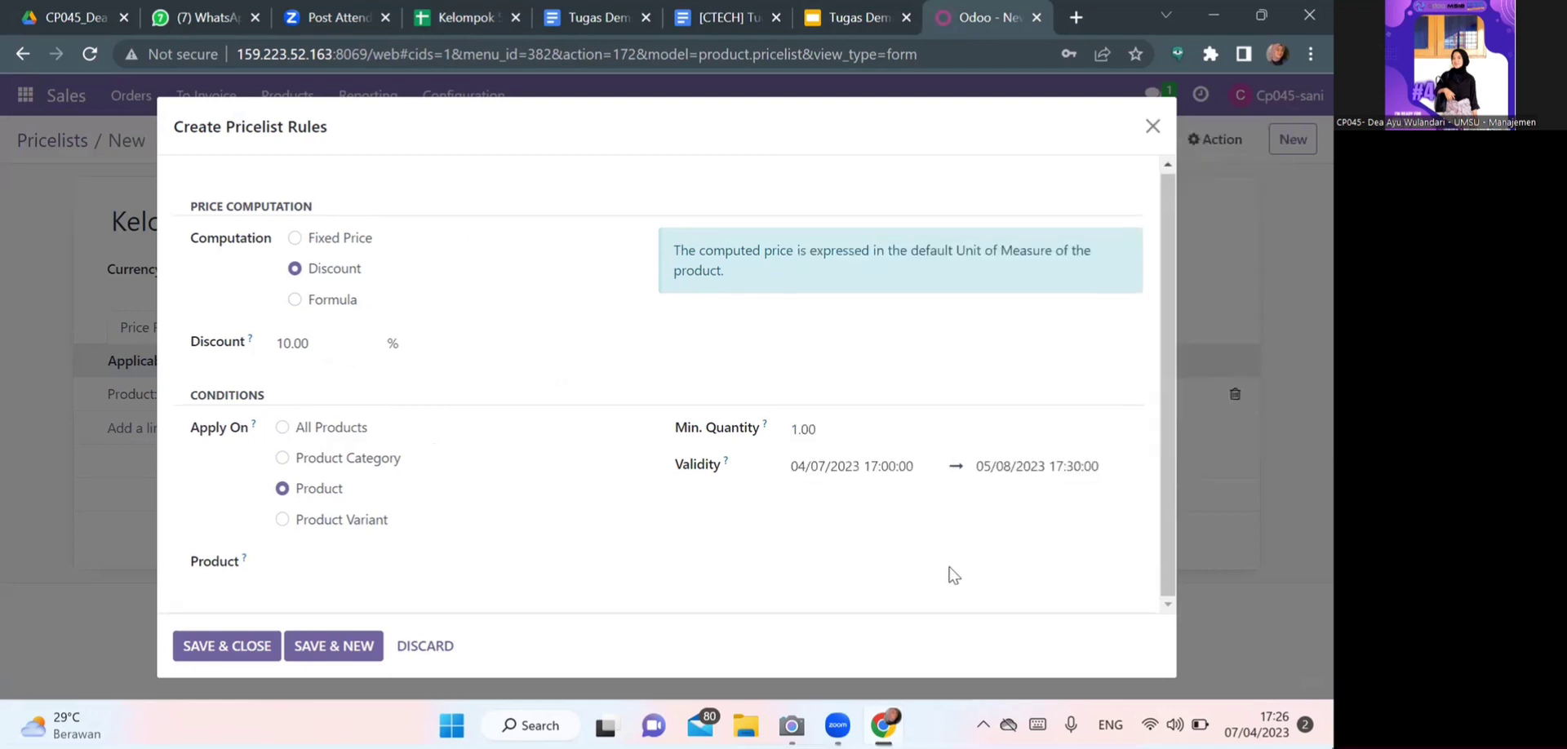
Choose Handphone-05 as the second rule's product, then save the rule and the pricelist
left_click(360, 571)
type("ha")
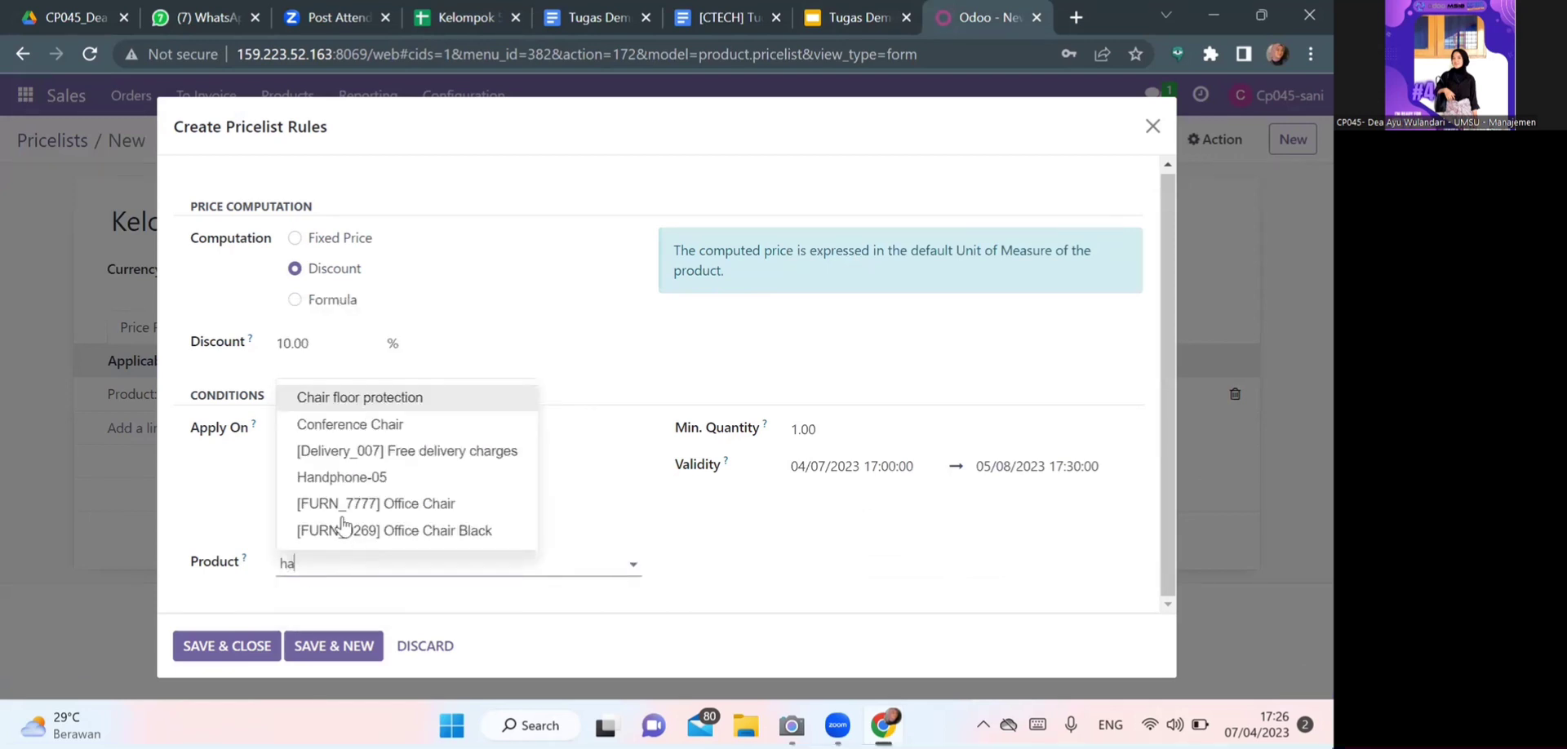
left_click(343, 477)
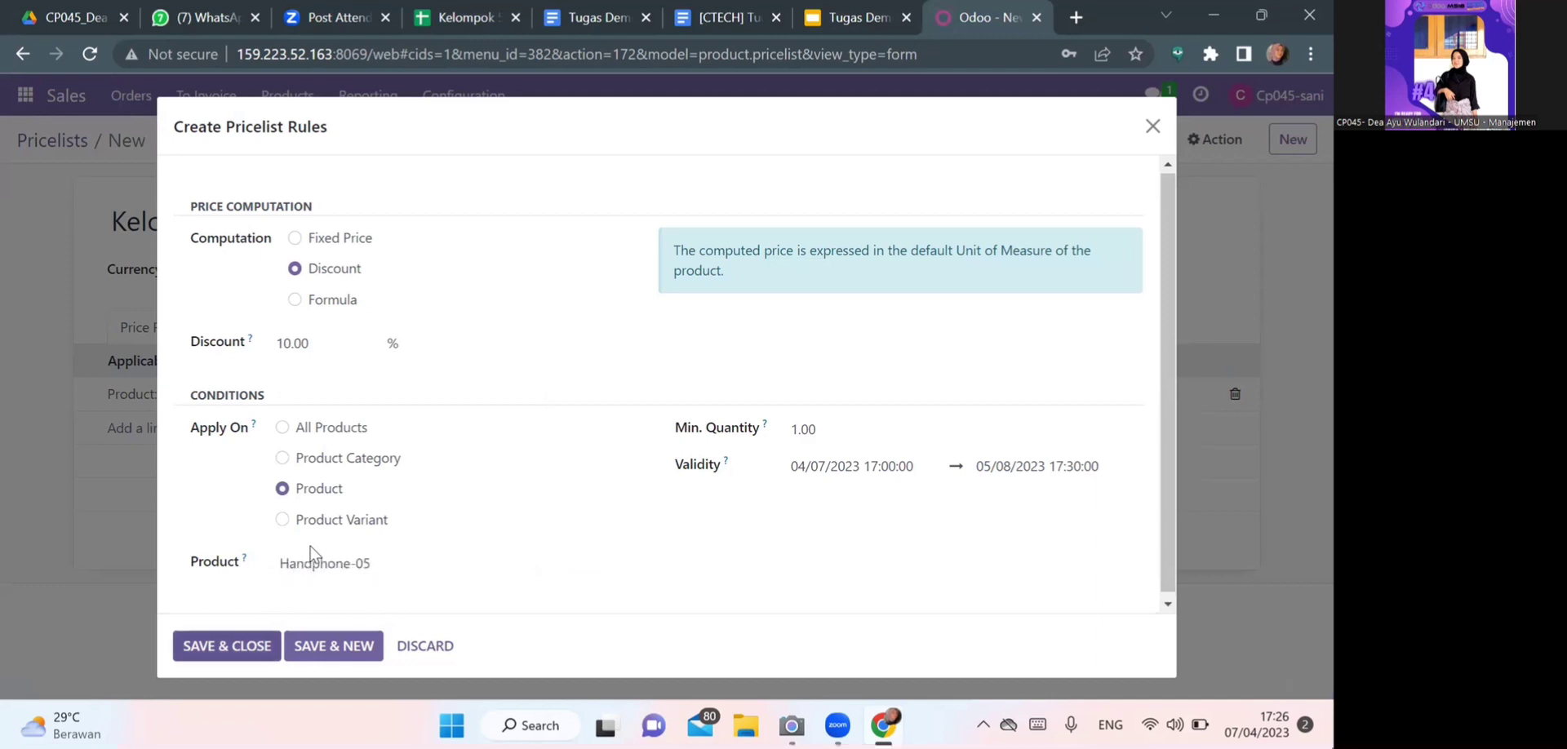
key("alt+c")
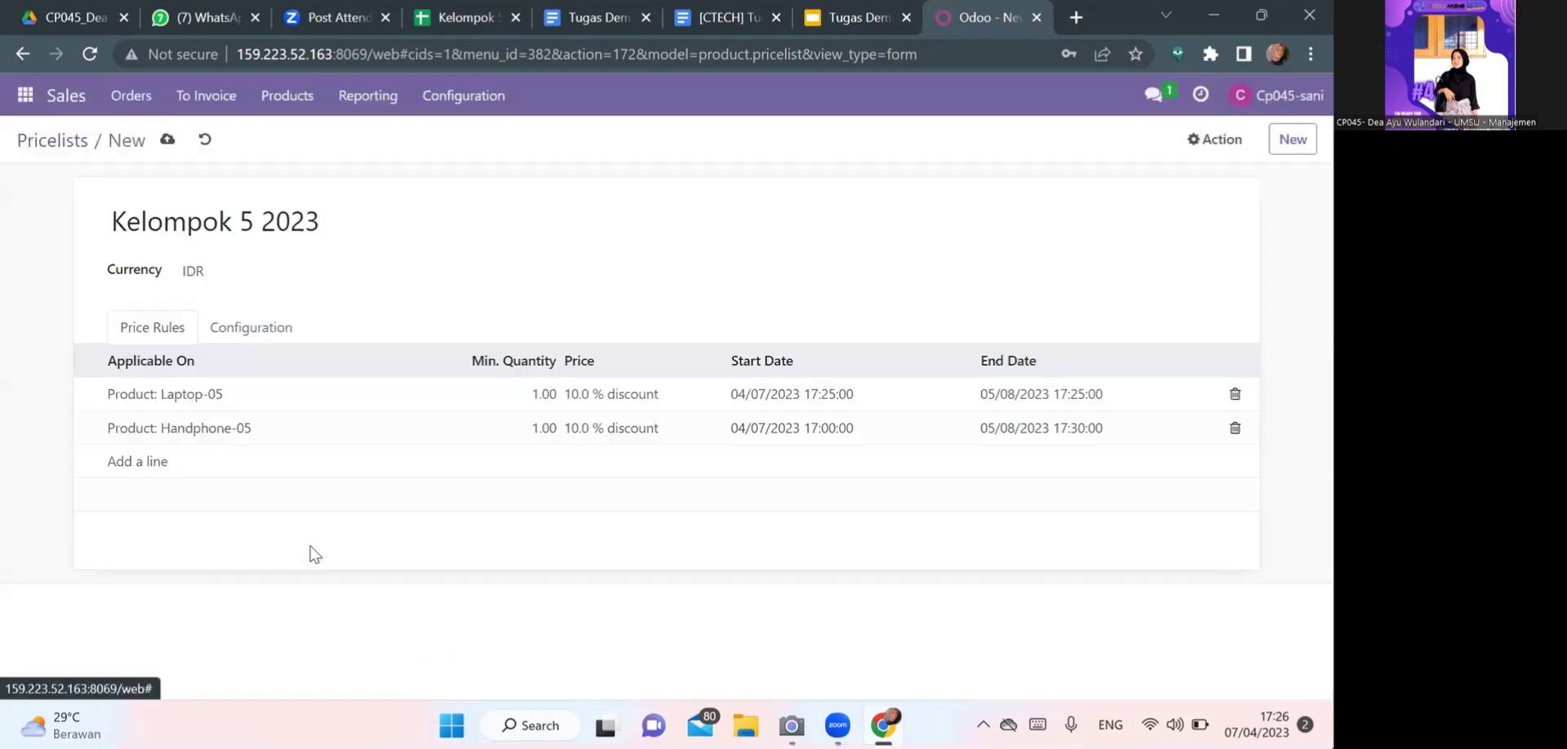
left_click(168, 150)
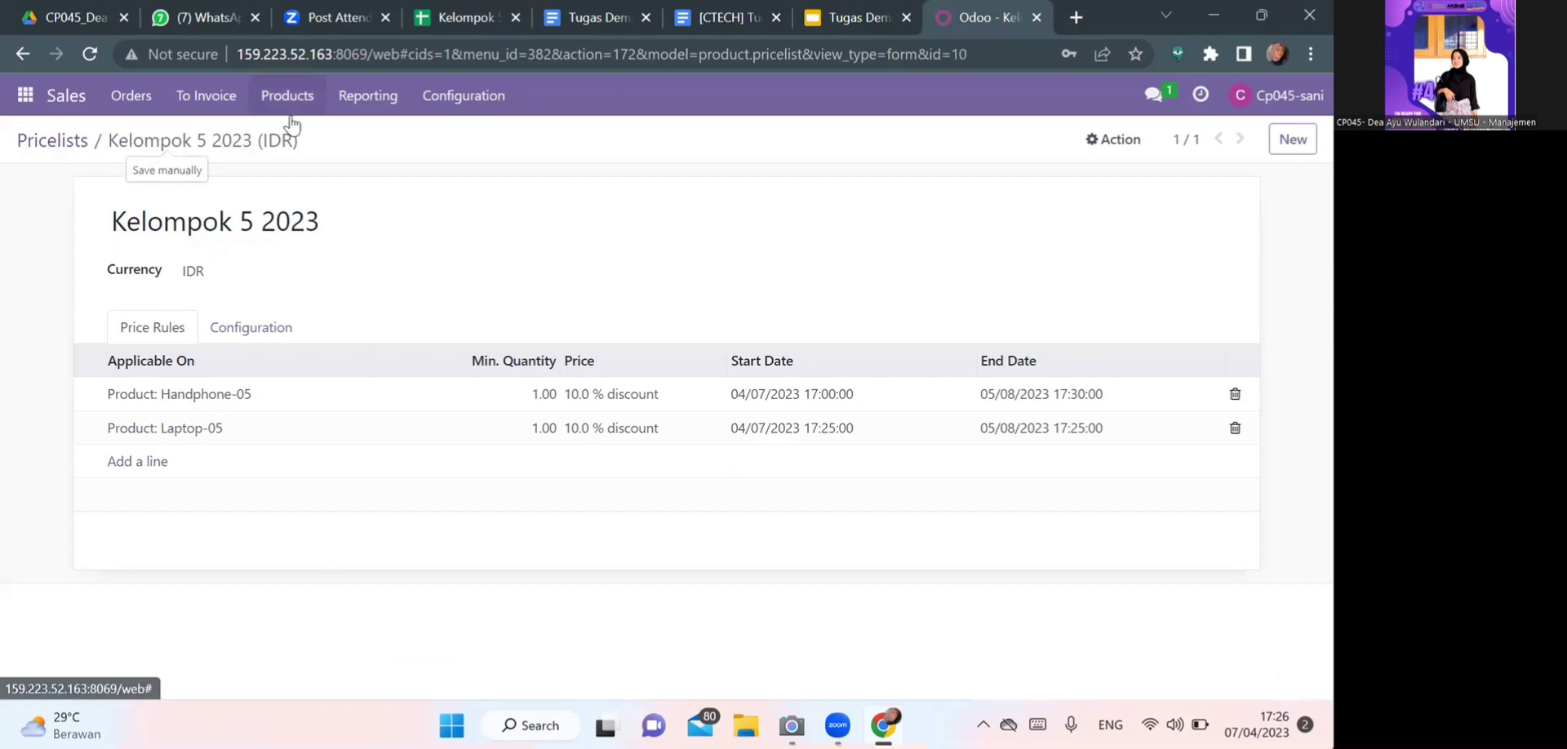
Start a new quotation from the Sales quotations list
left_click(133, 96)
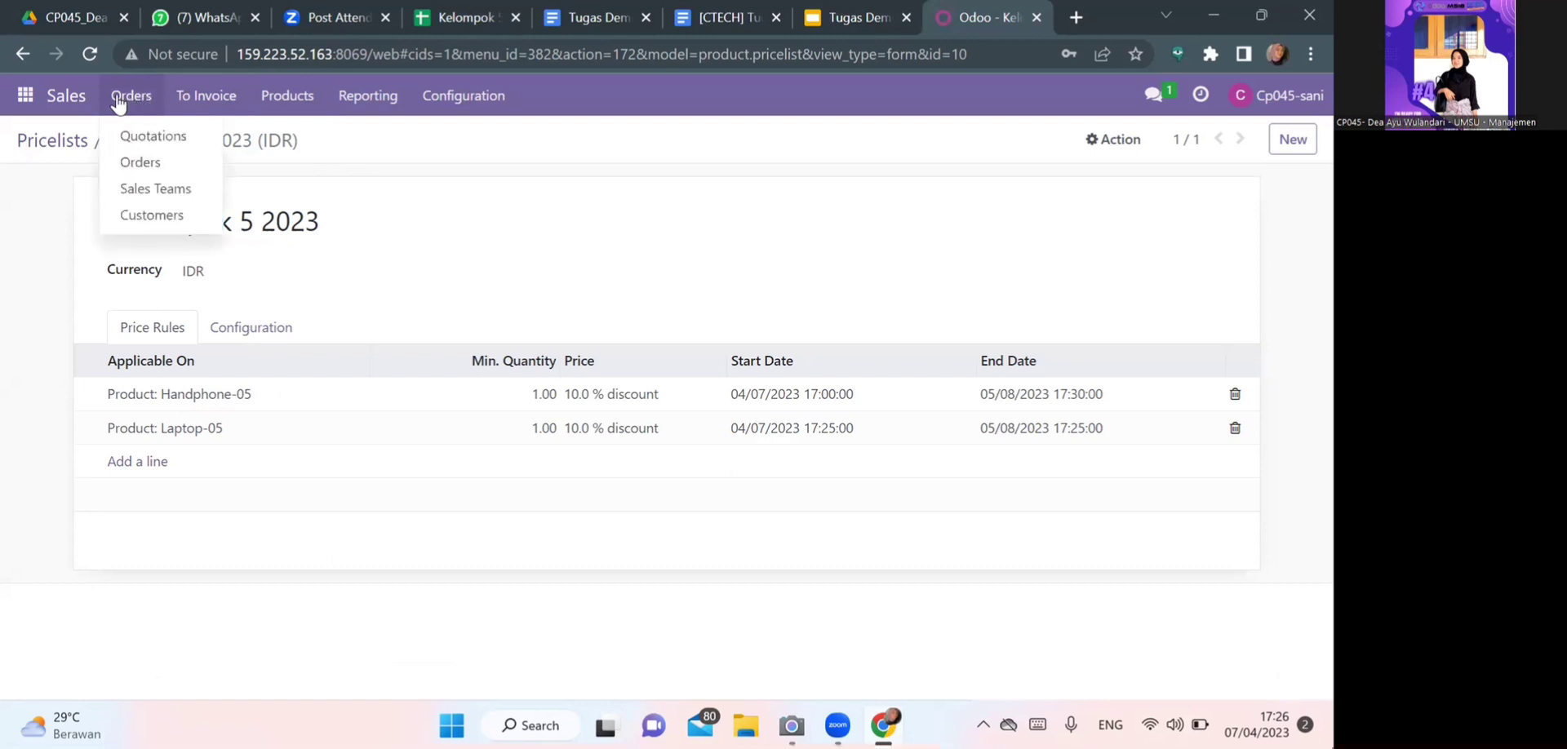
left_click(160, 133)
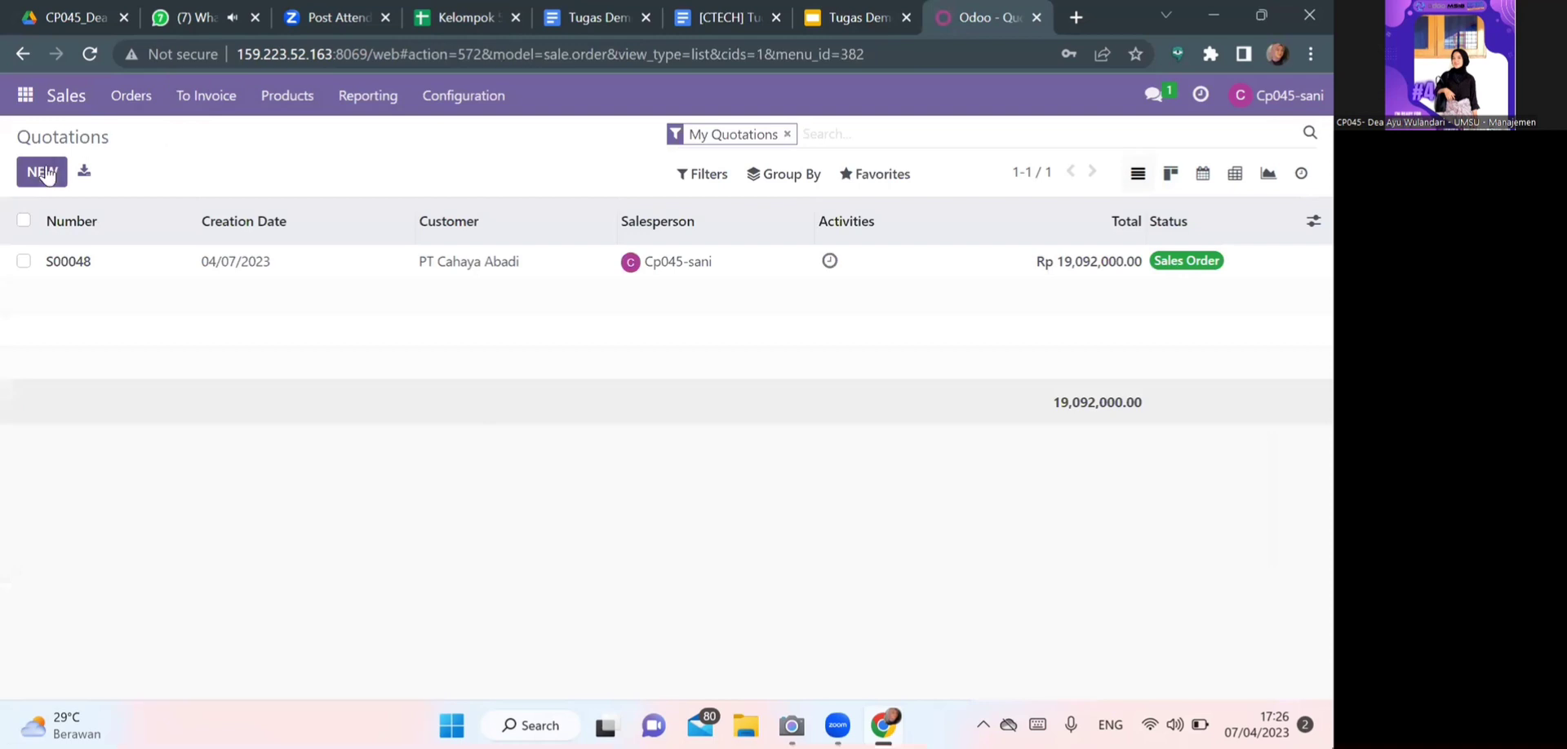
left_click(44, 173)
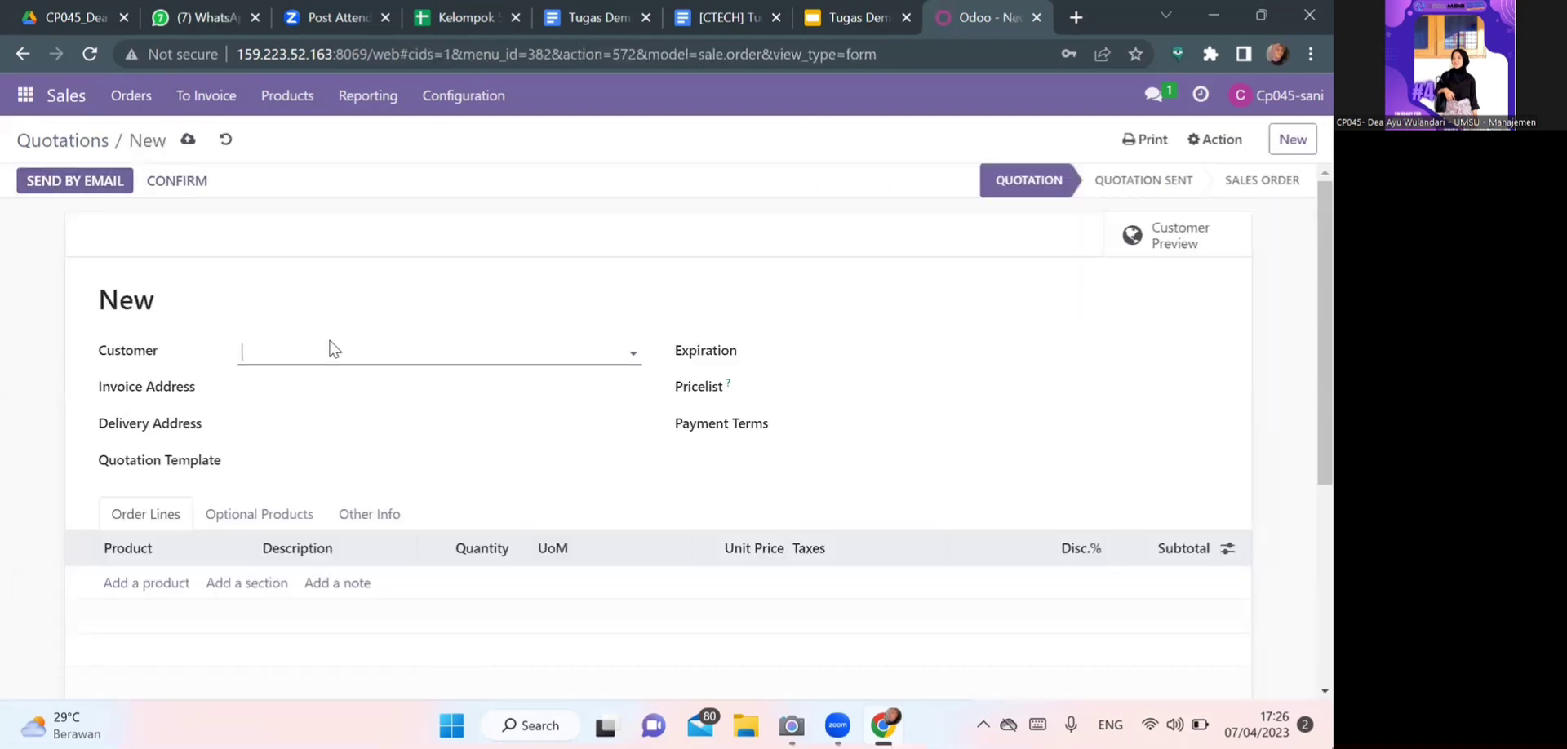
Set the quotation's customer to PT Cahaya Abadi, as planned in the spreadsheet, and its pricelist to Kelompok 5 2023 (IDR)
left_click(455, 10)
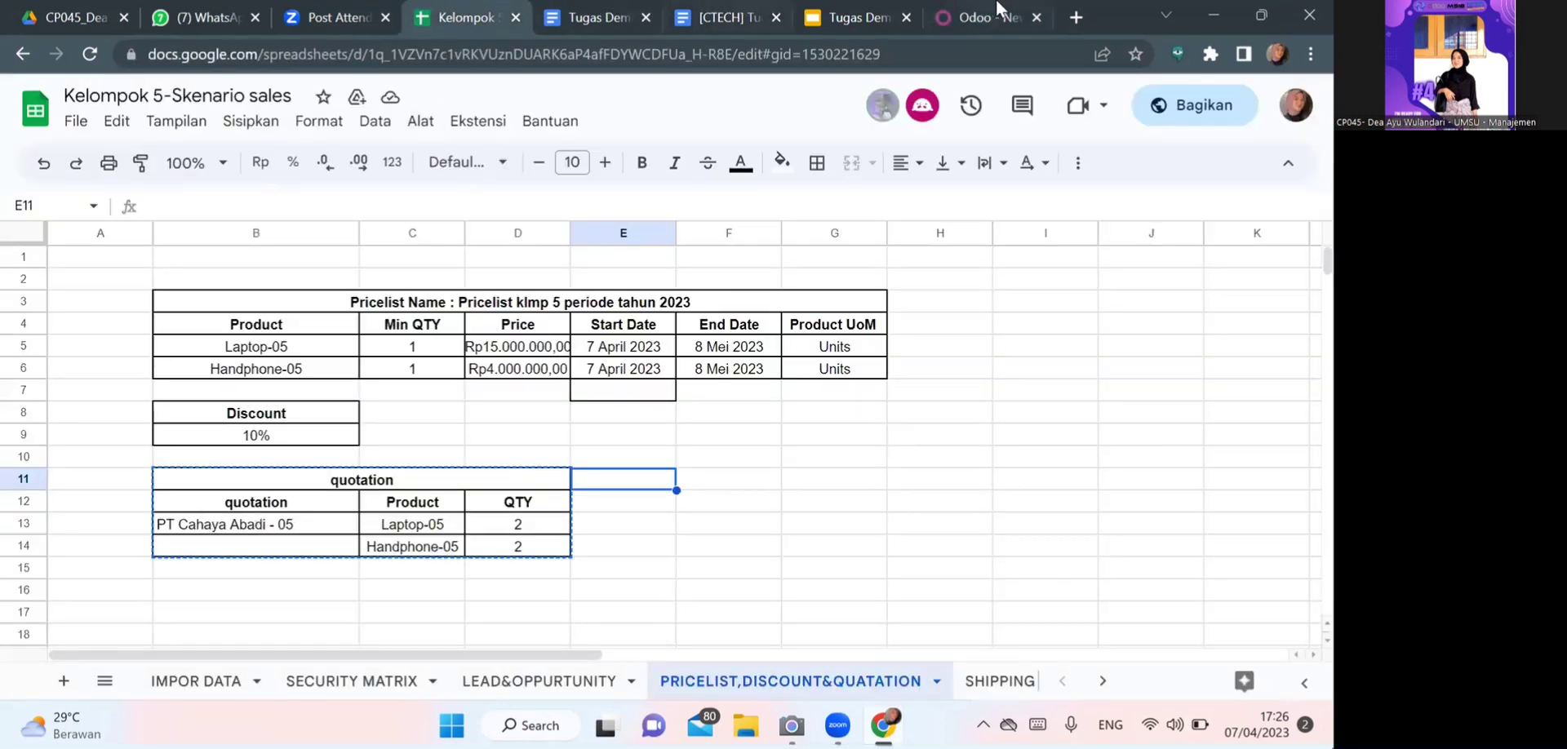
left_click(948, 18)
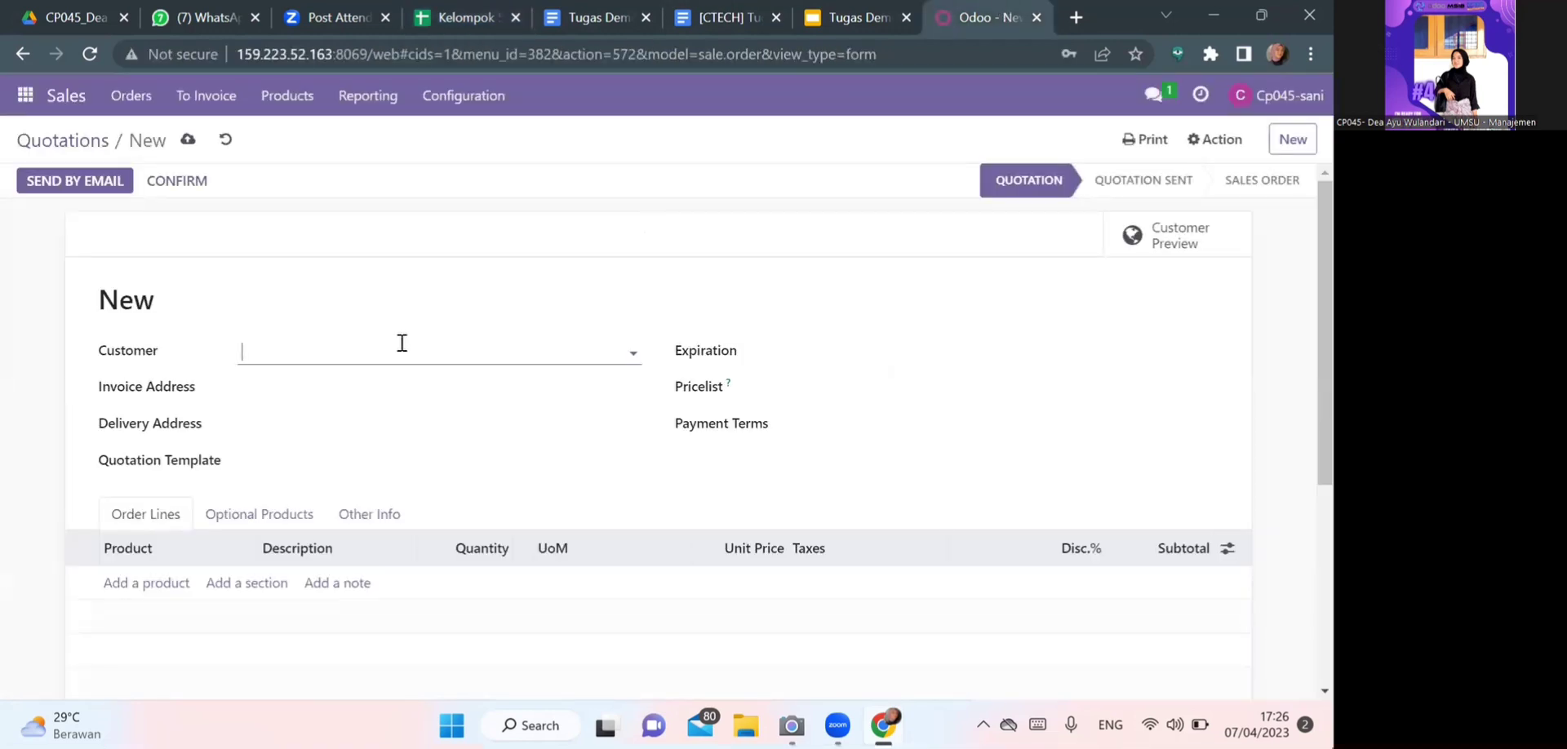
type("PT")
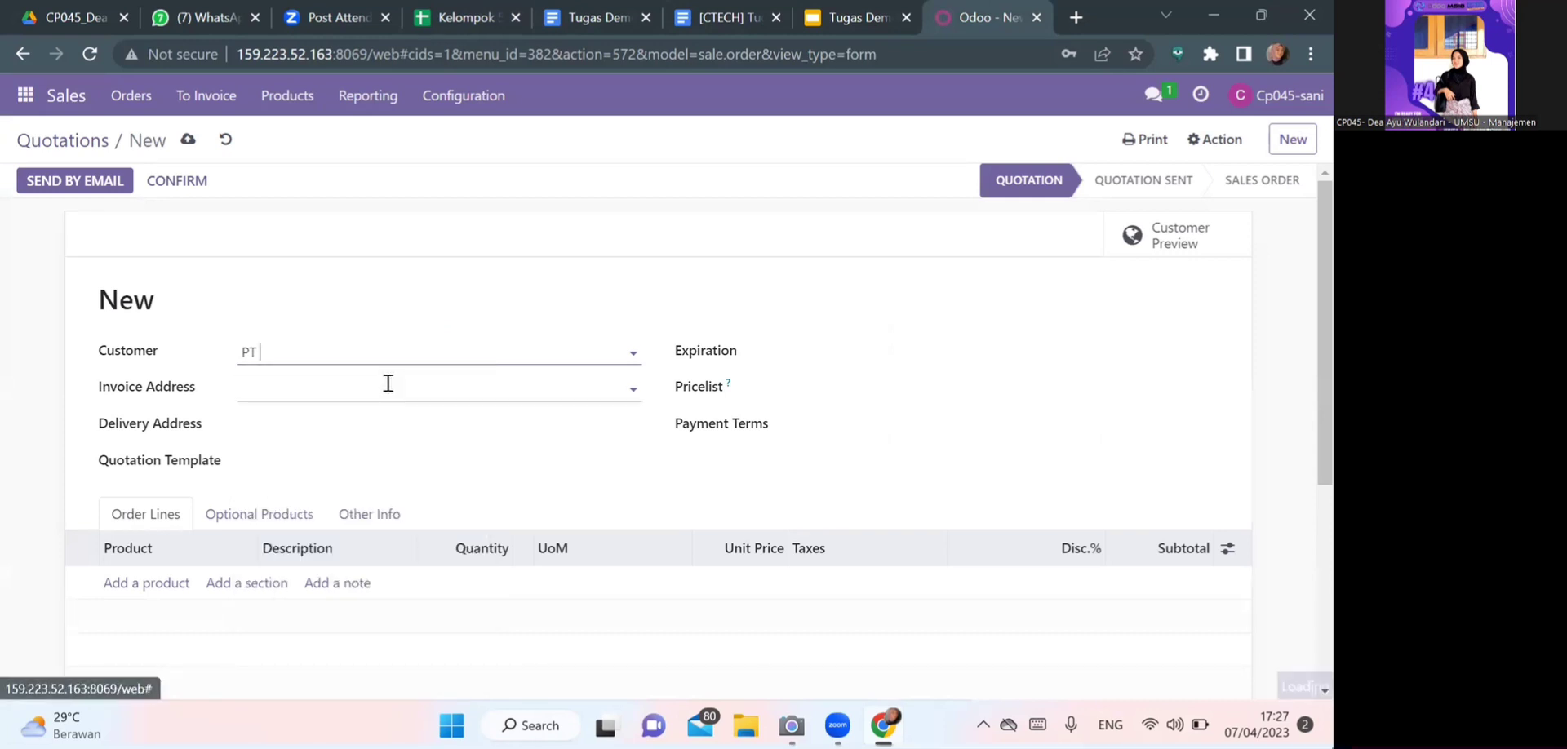
left_click(388, 382)
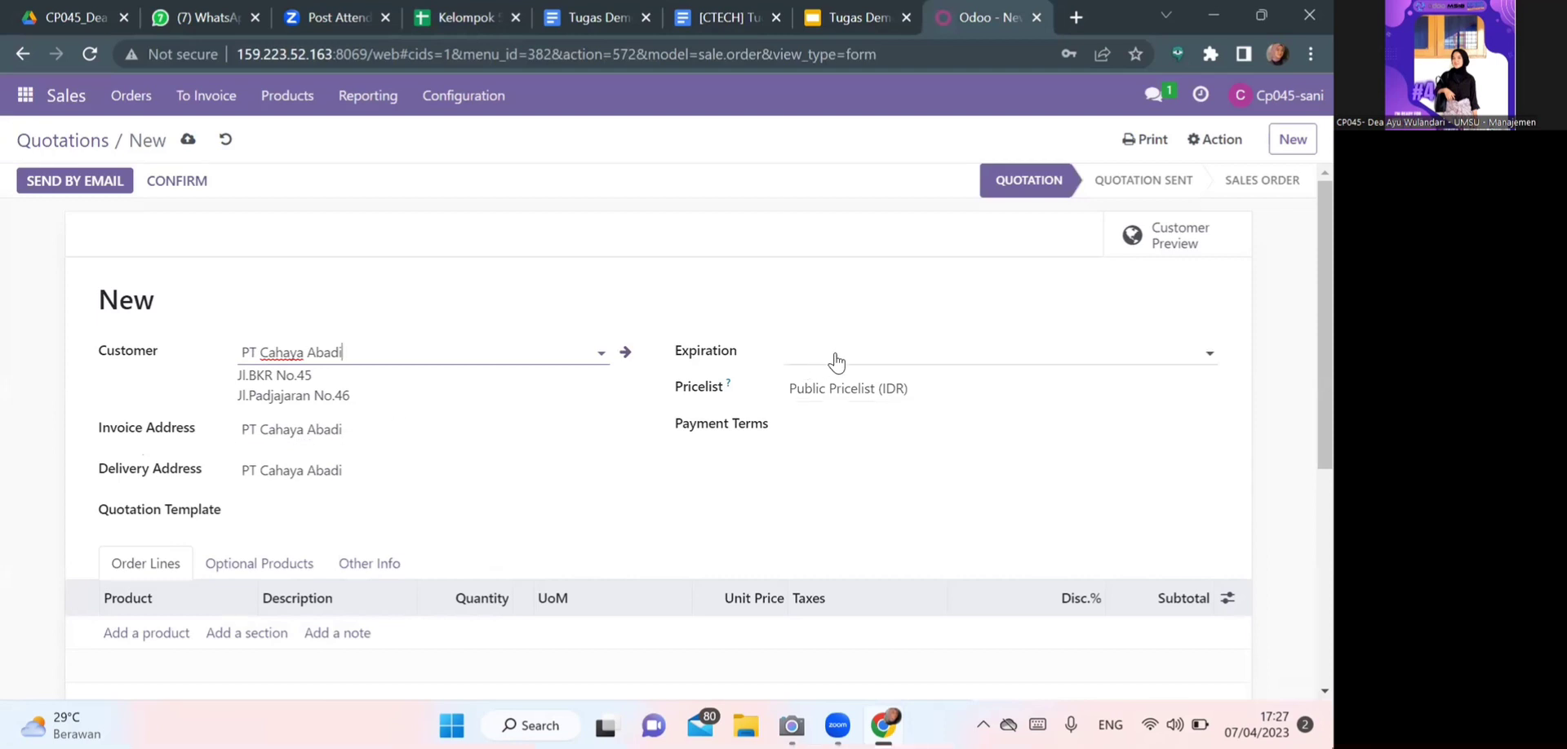
left_click(831, 387)
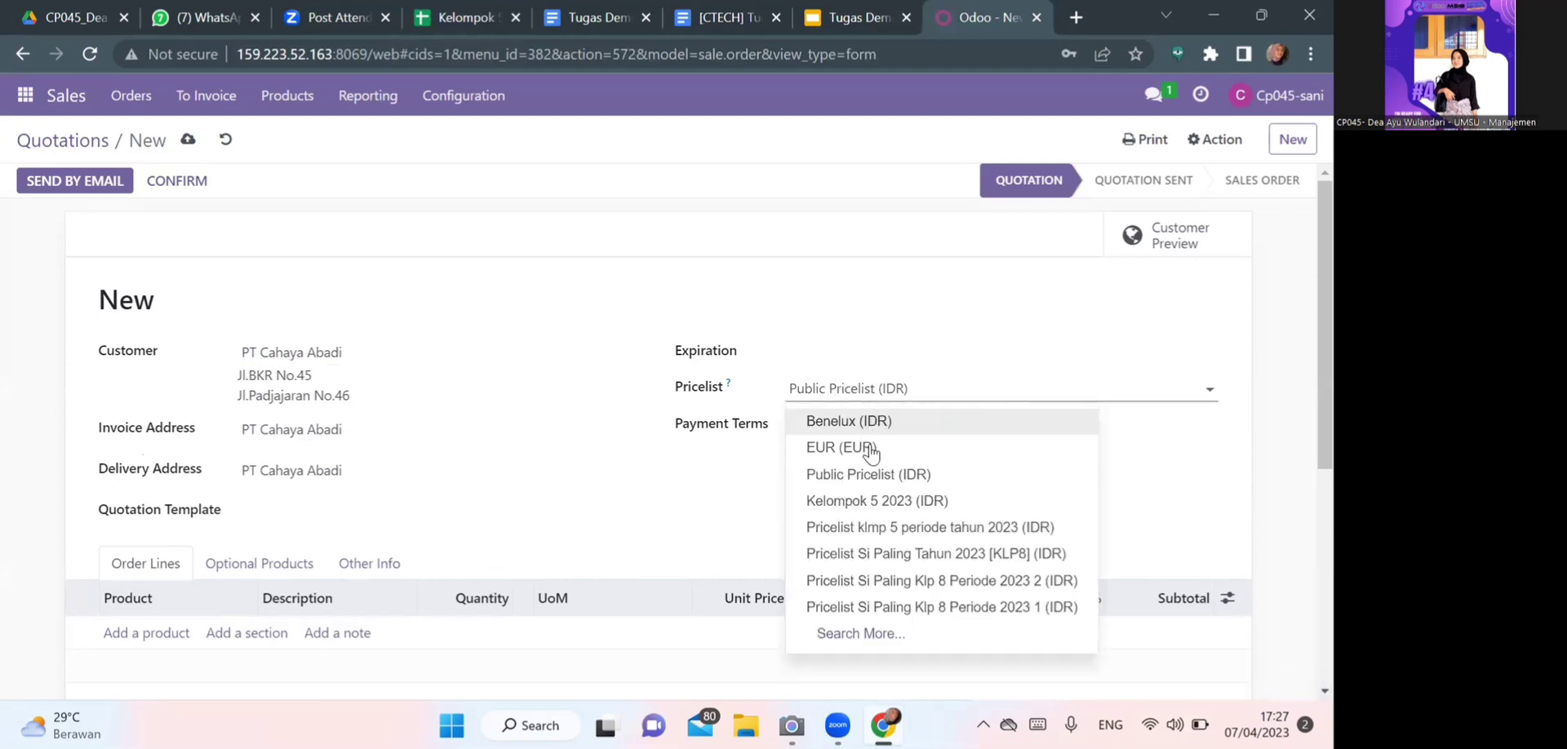
left_click(888, 499)
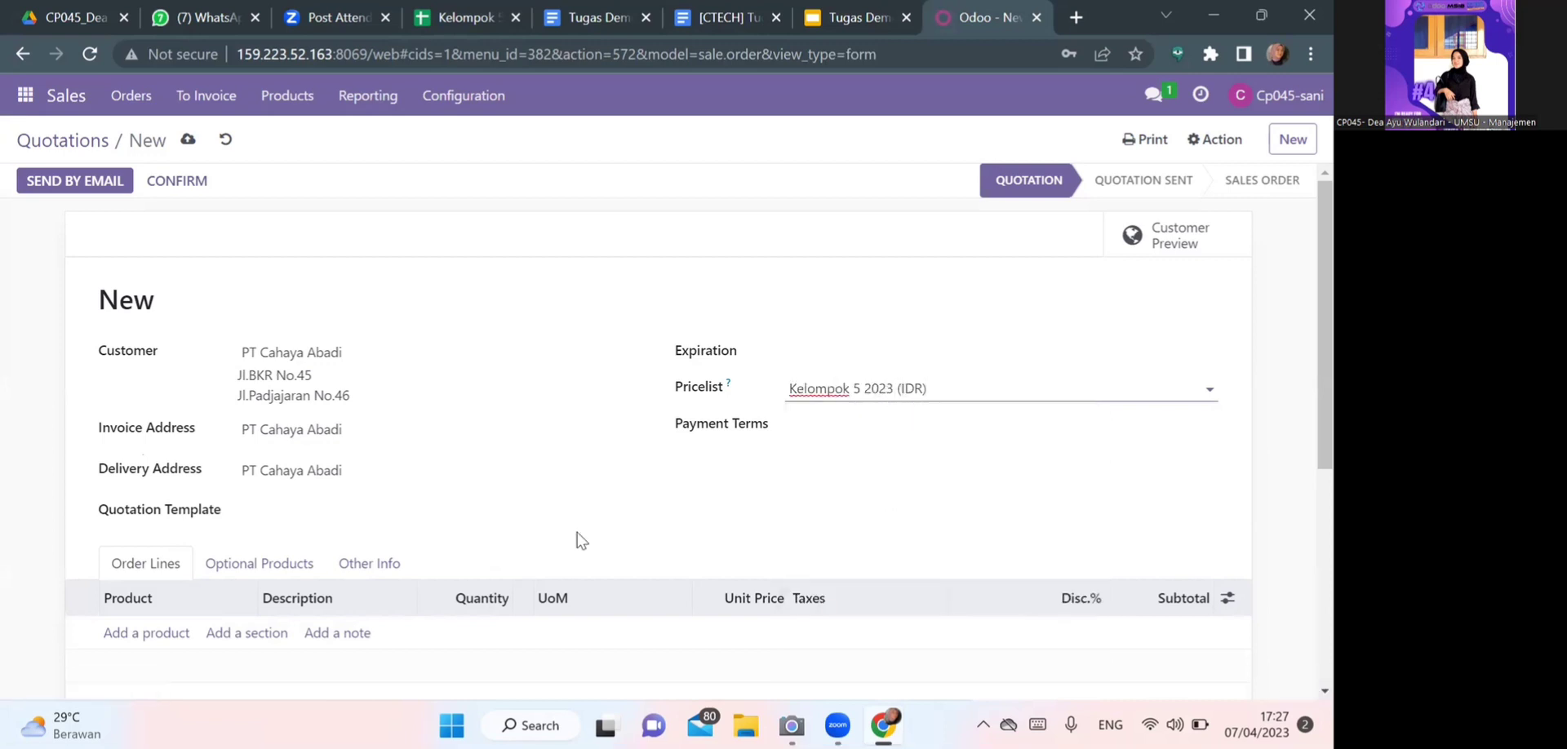
Check the planned quotation in the spreadsheet and add an order line for Handphone-05 with quantity 2
scroll(576, 538, "down", 1)
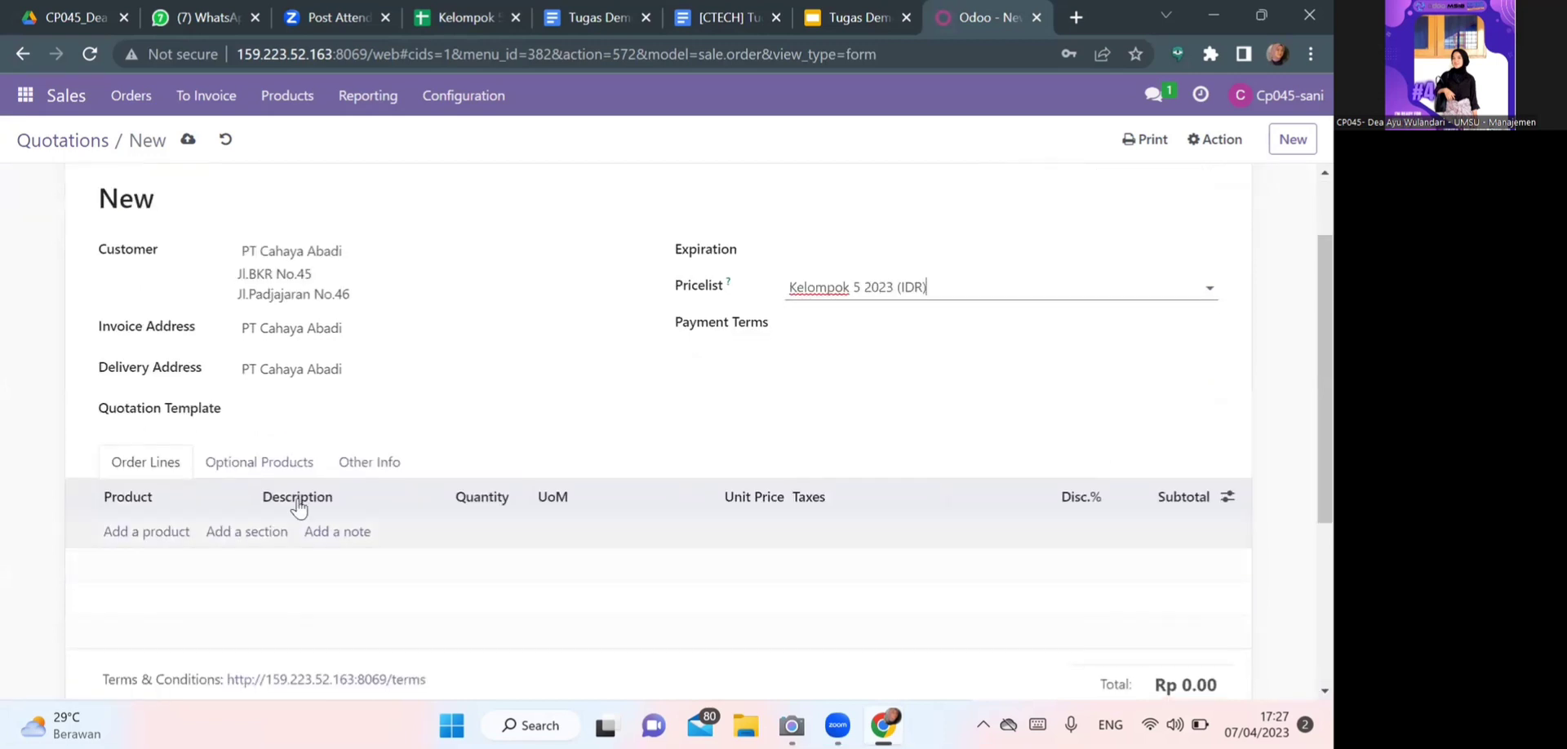
left_click(481, 12)
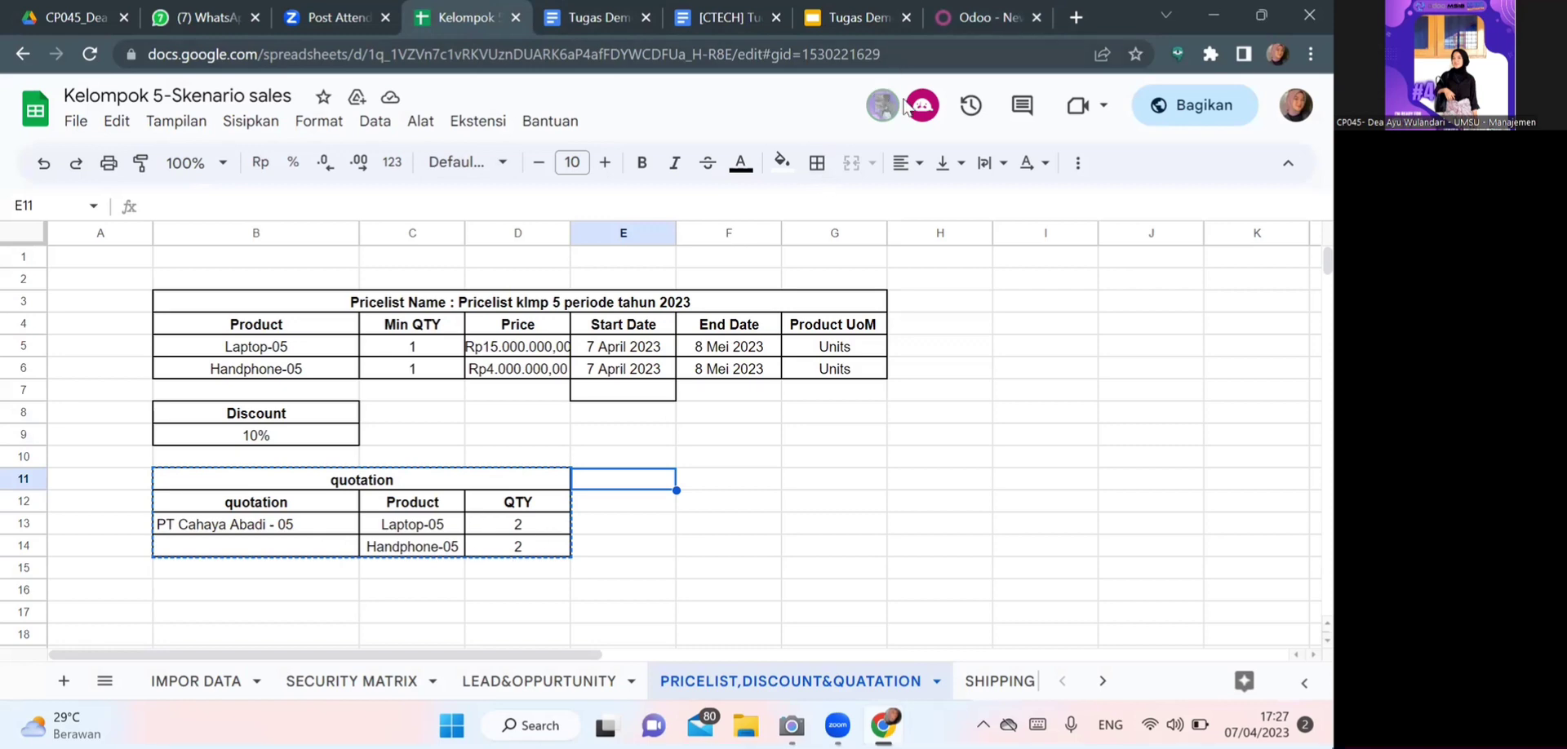
left_click(1003, 11)
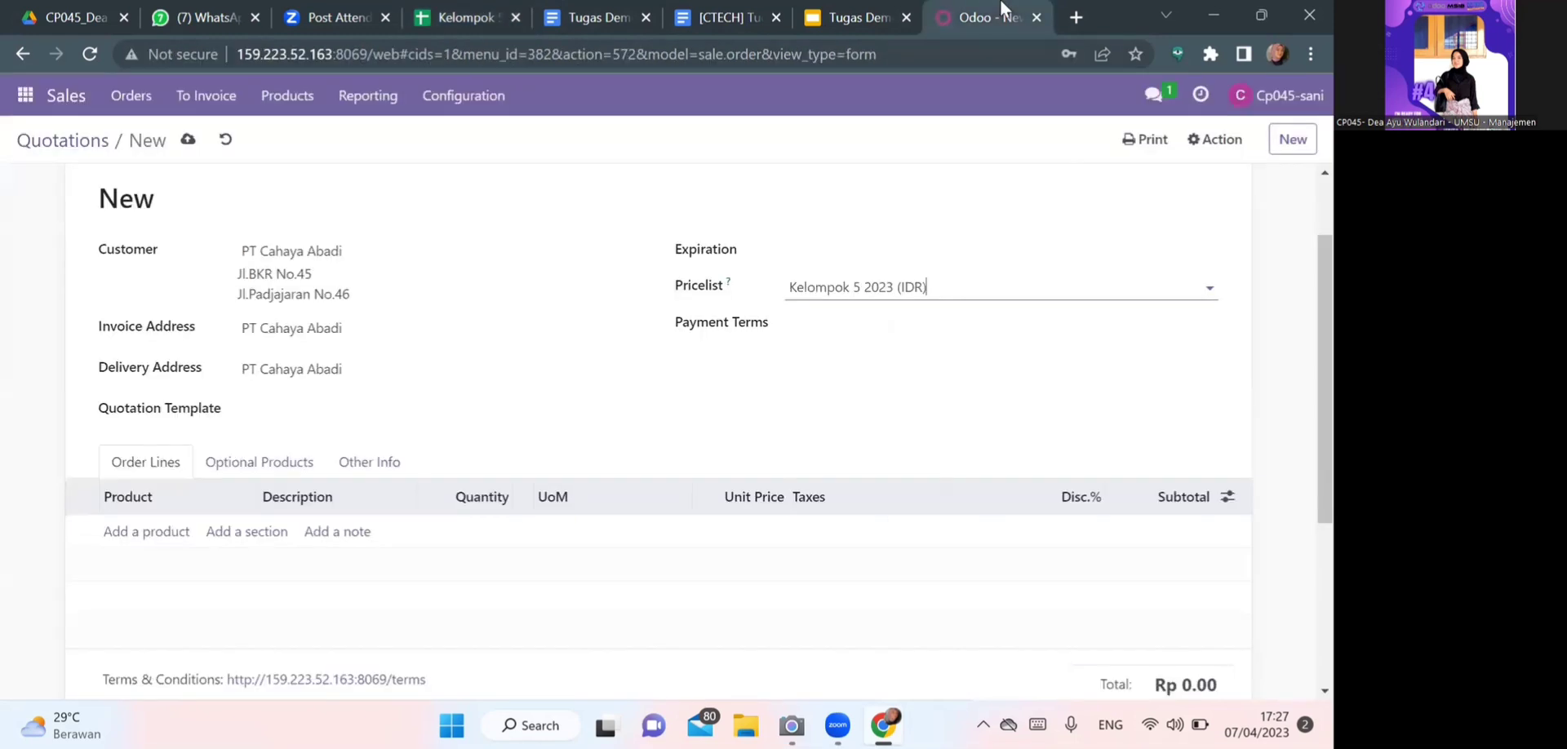
left_click(131, 530)
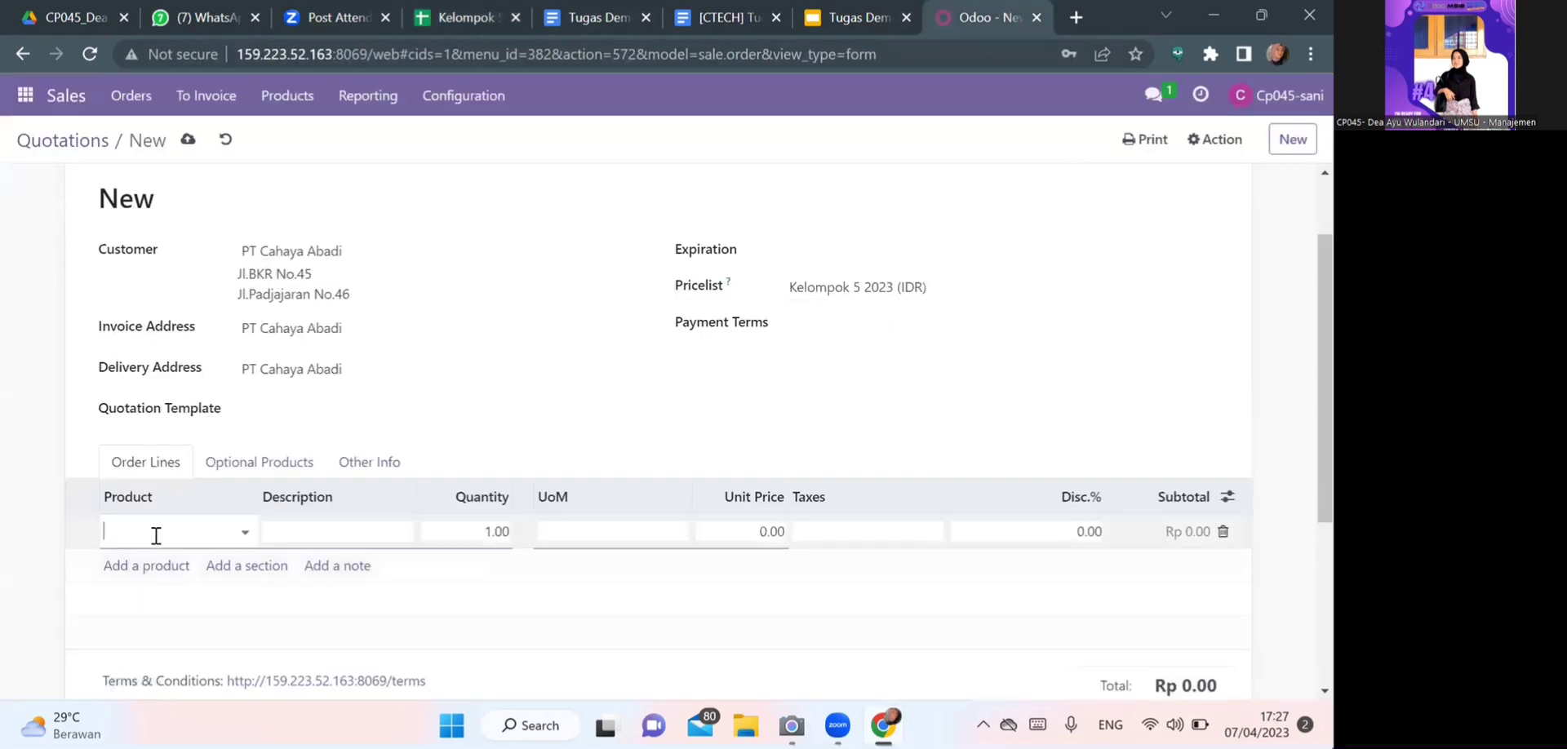
type("HA")
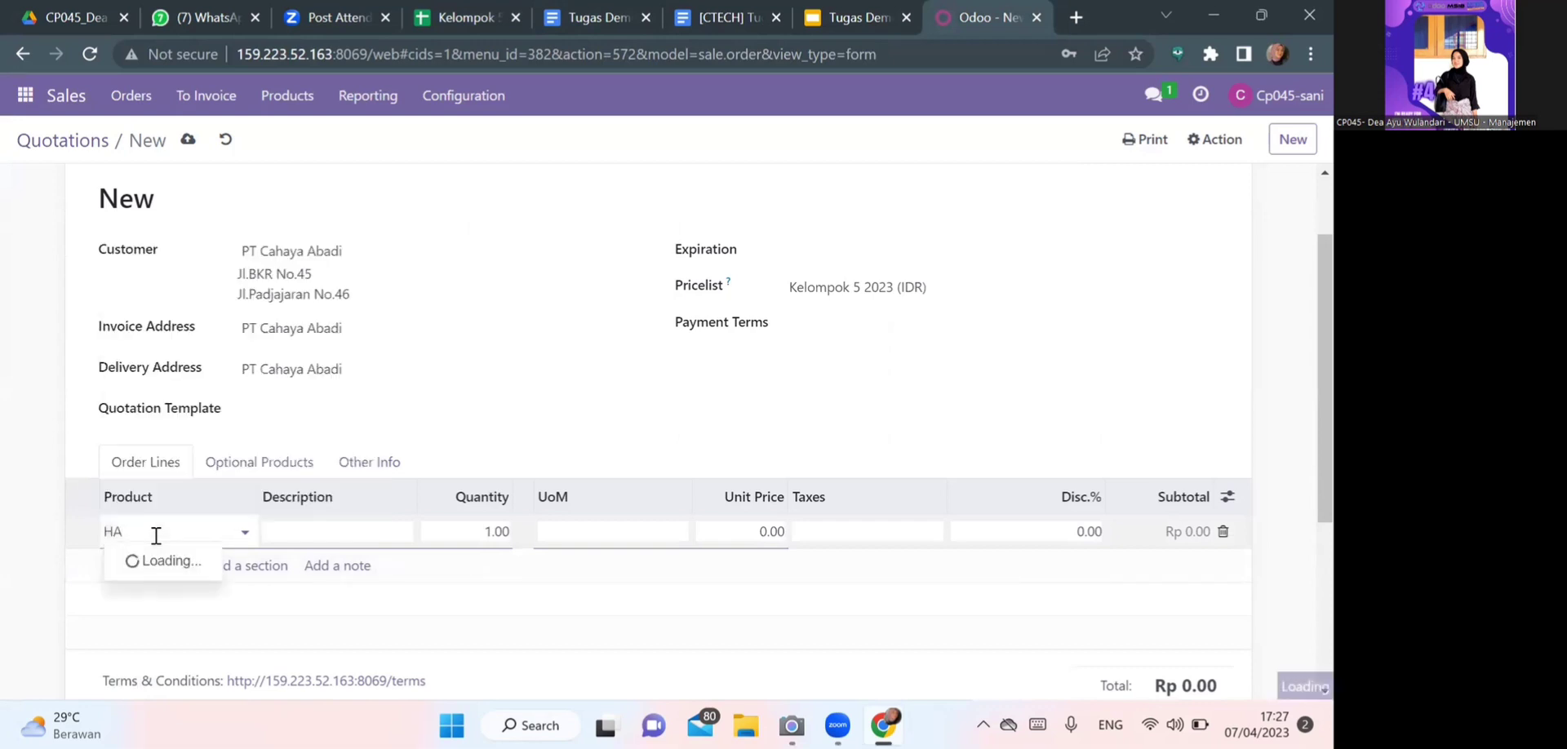
key("BackSpace")
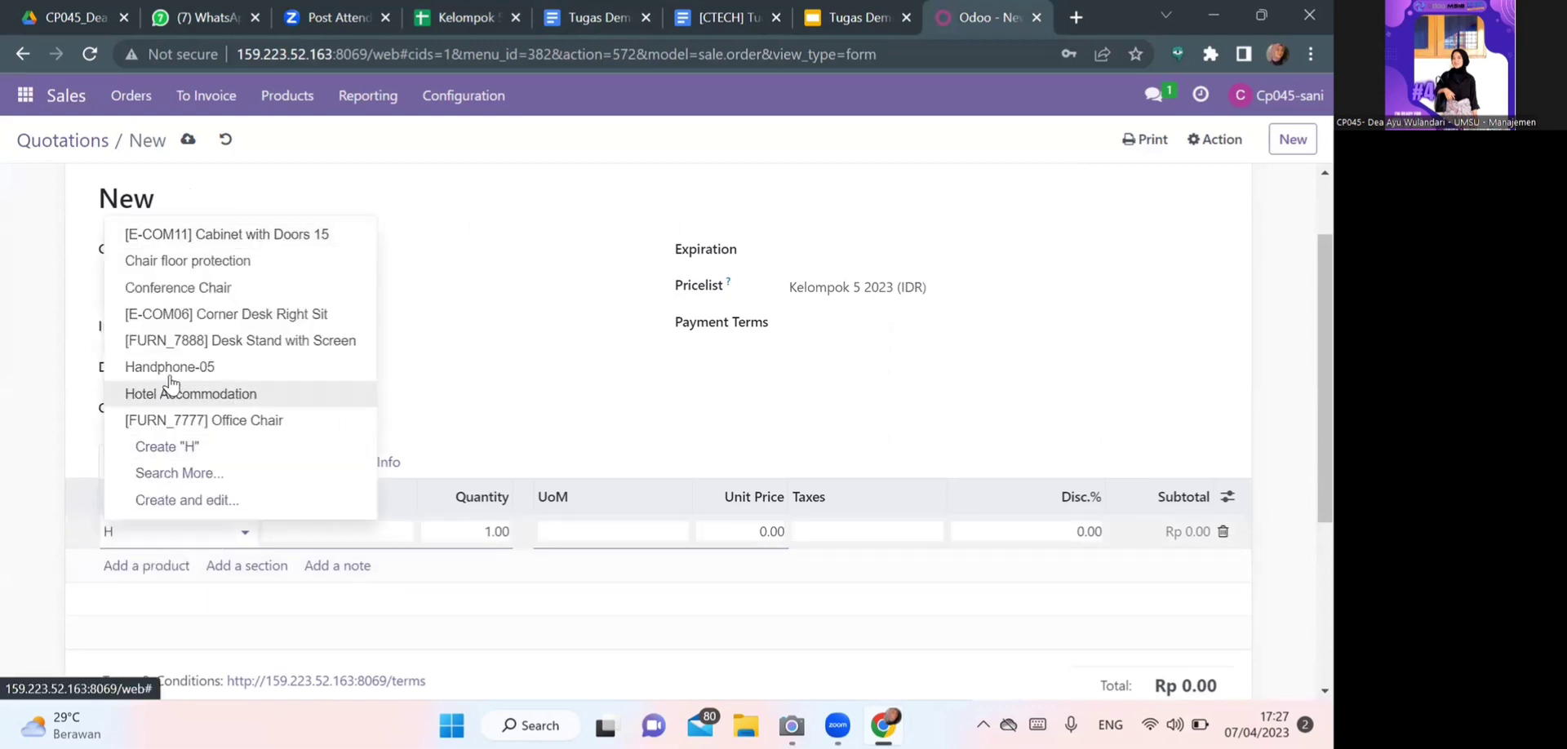
left_click(169, 368)
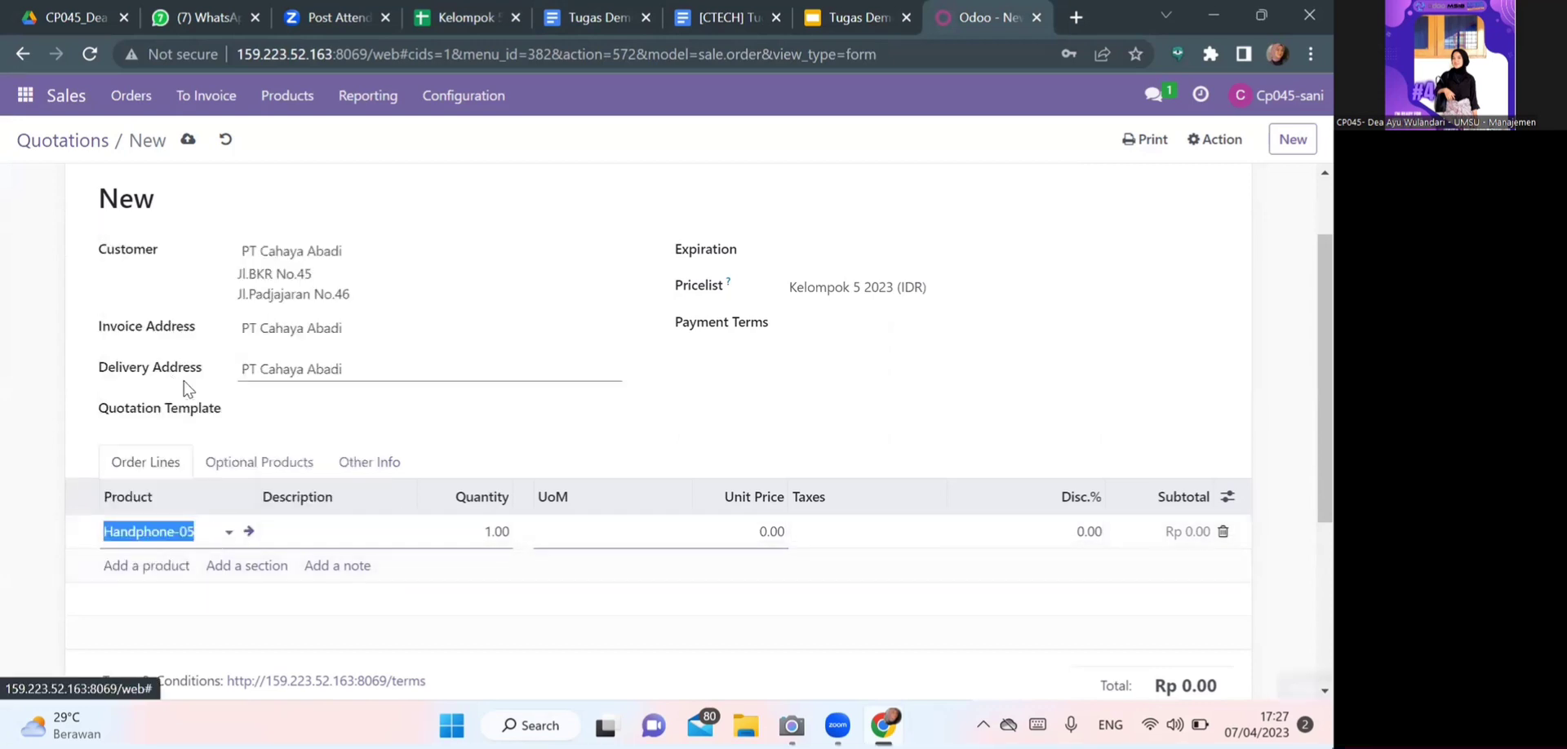
left_click(492, 523)
type("2")
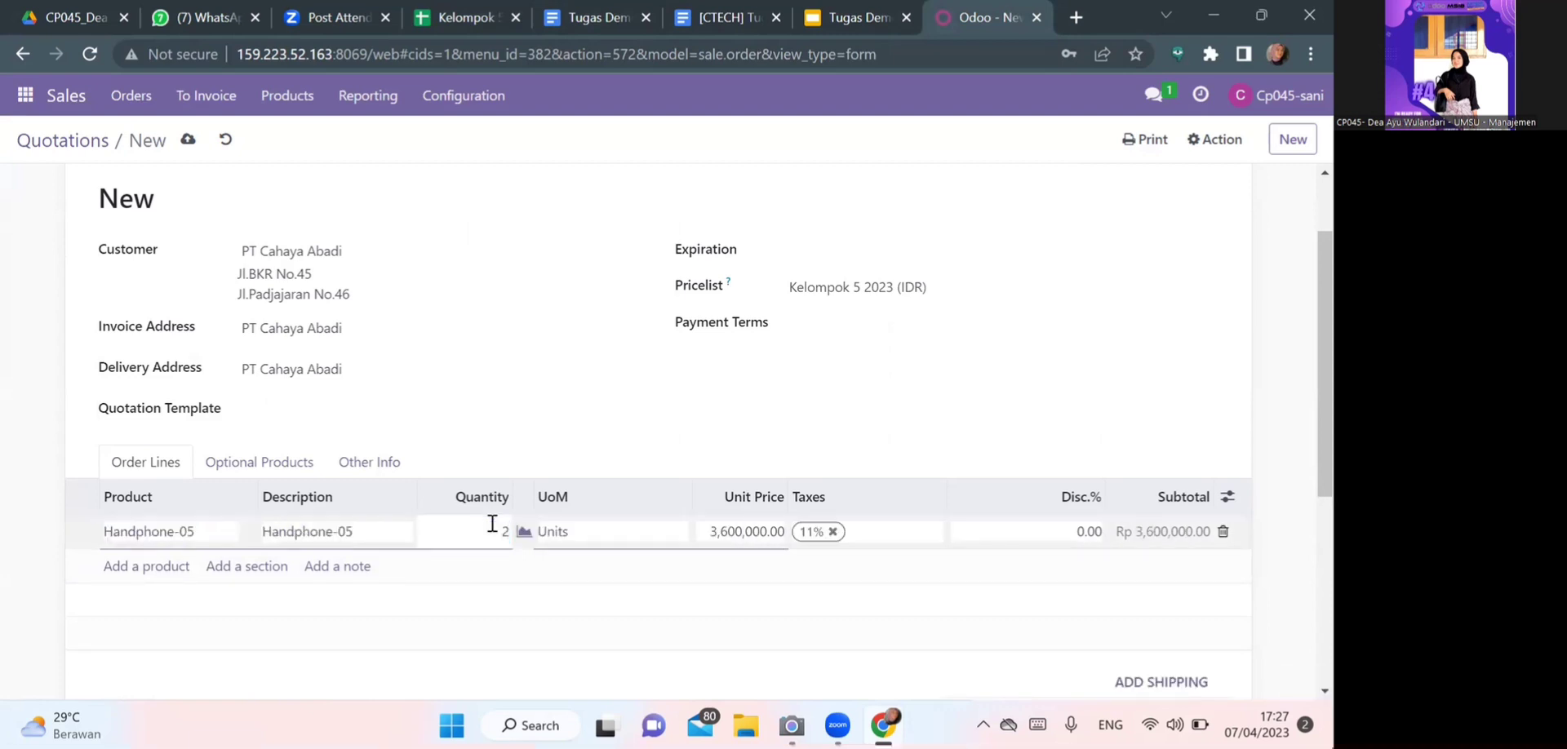
Add a second order line for Laptop-05 with quantity 2
left_click(157, 588)
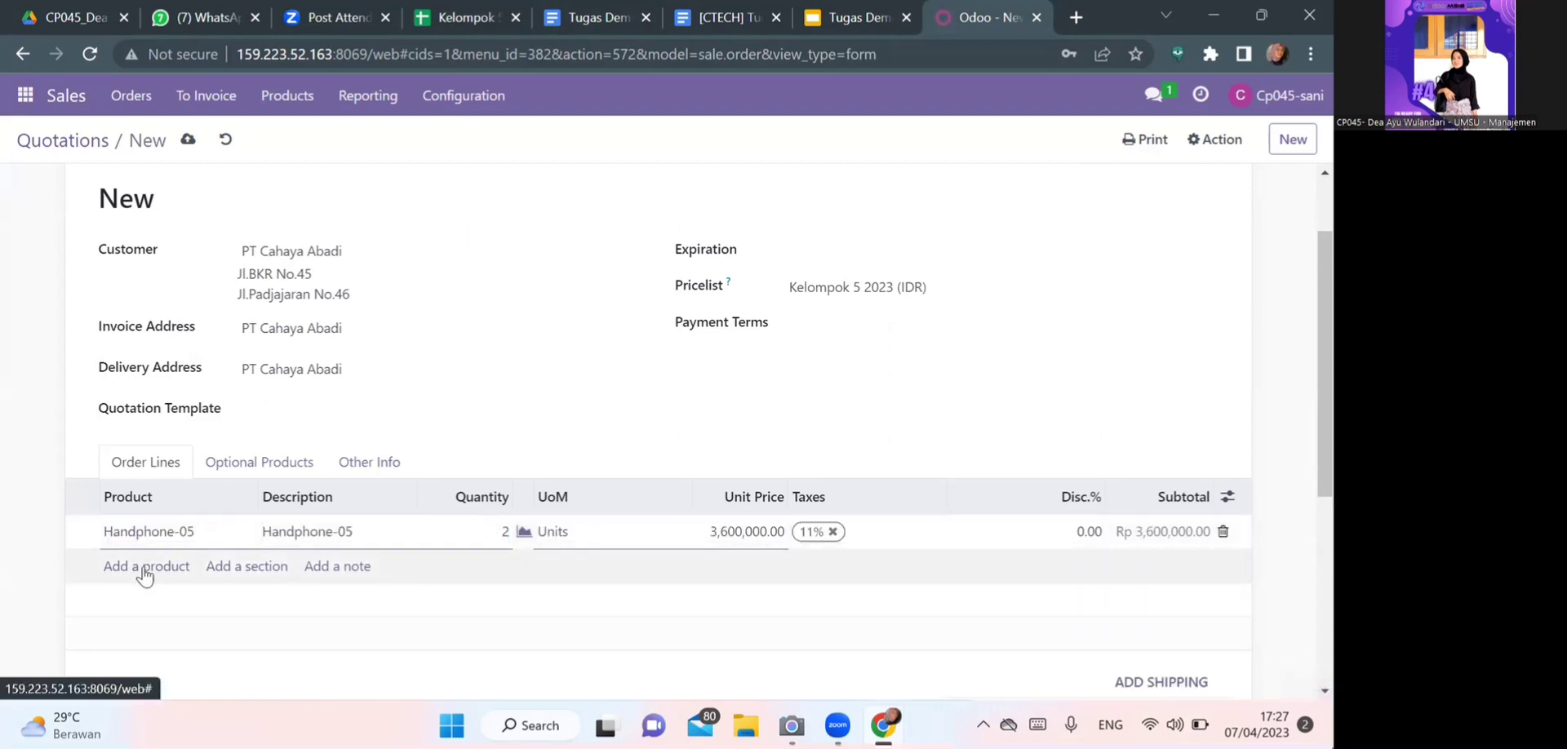
left_click(150, 568)
type("la")
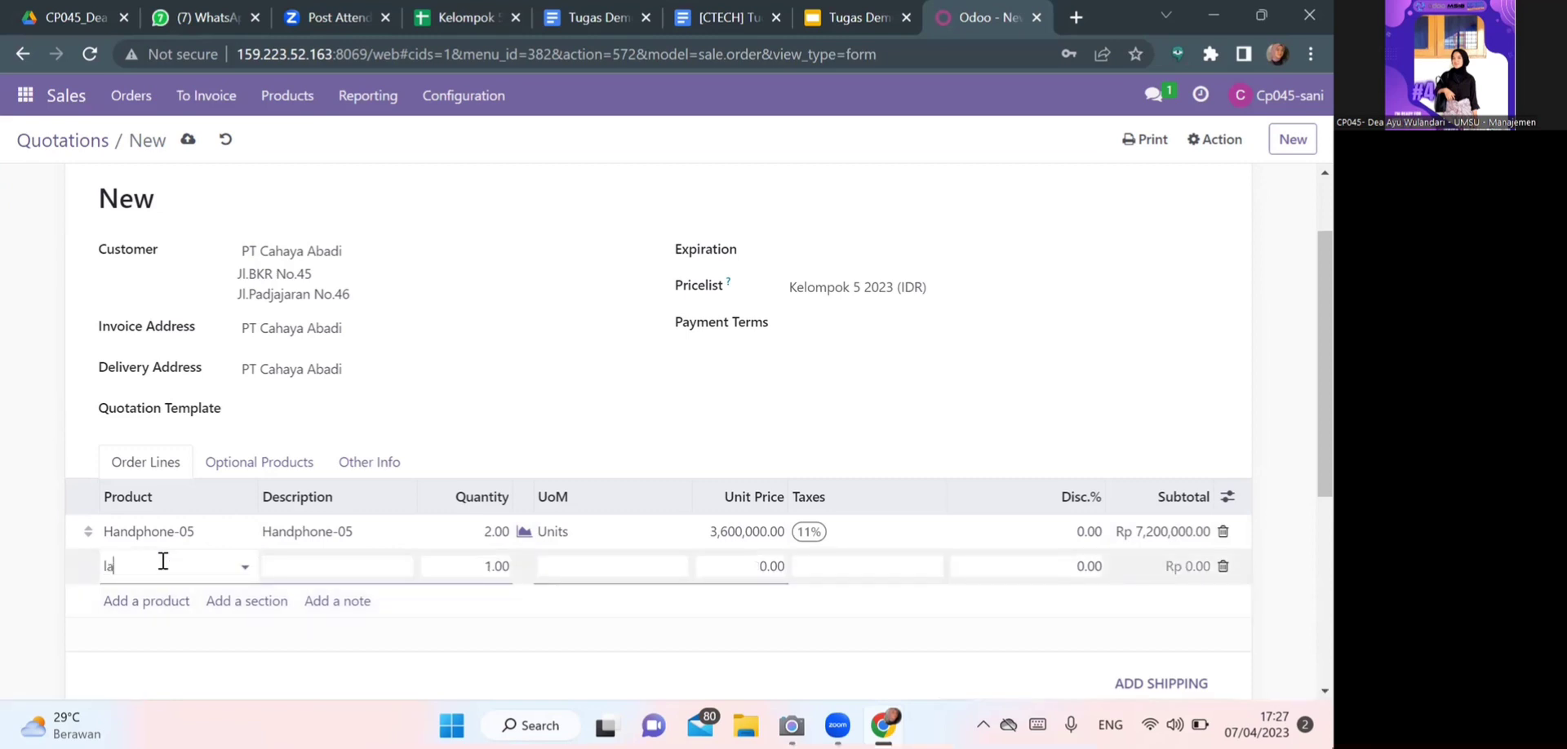
type("ptop")
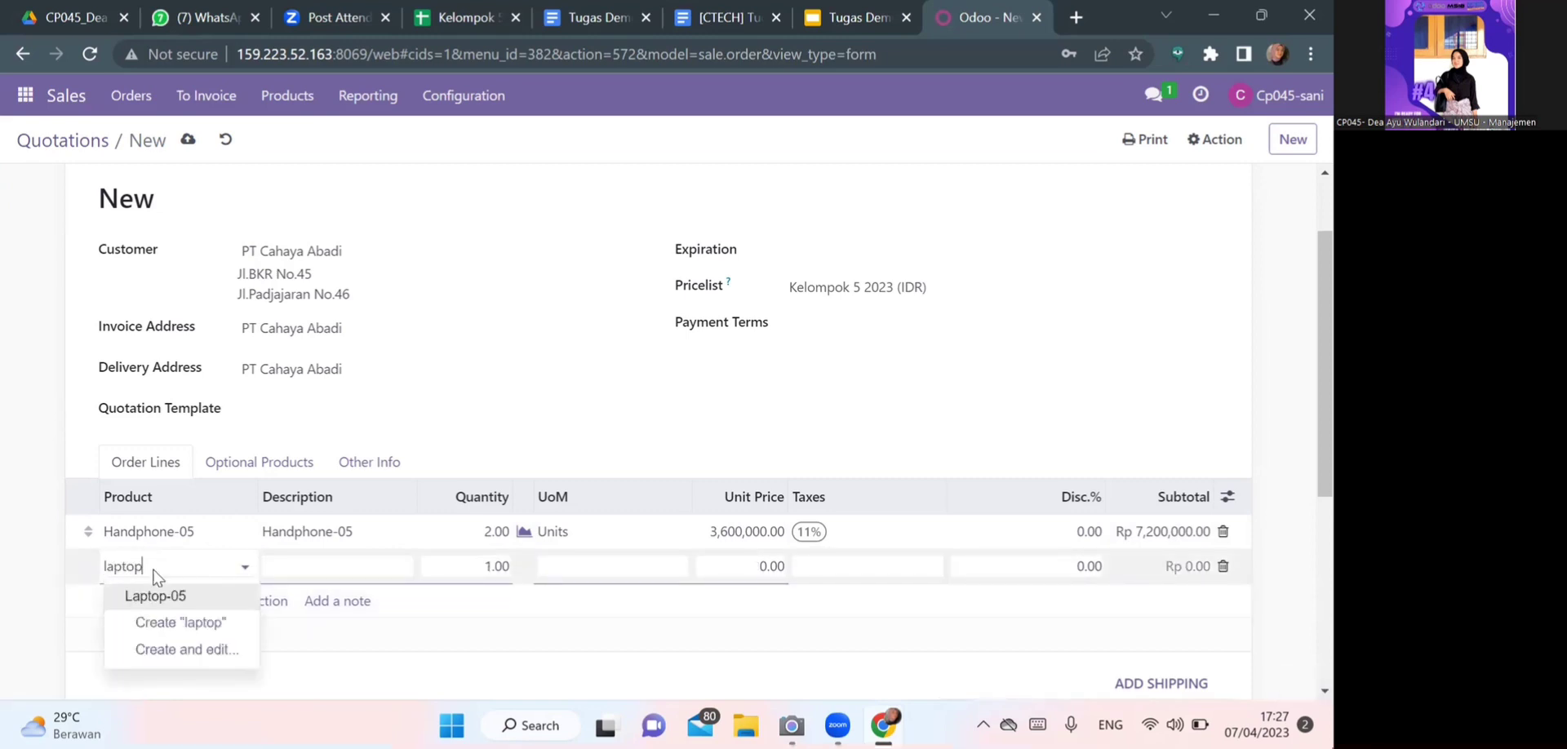
left_click(155, 596)
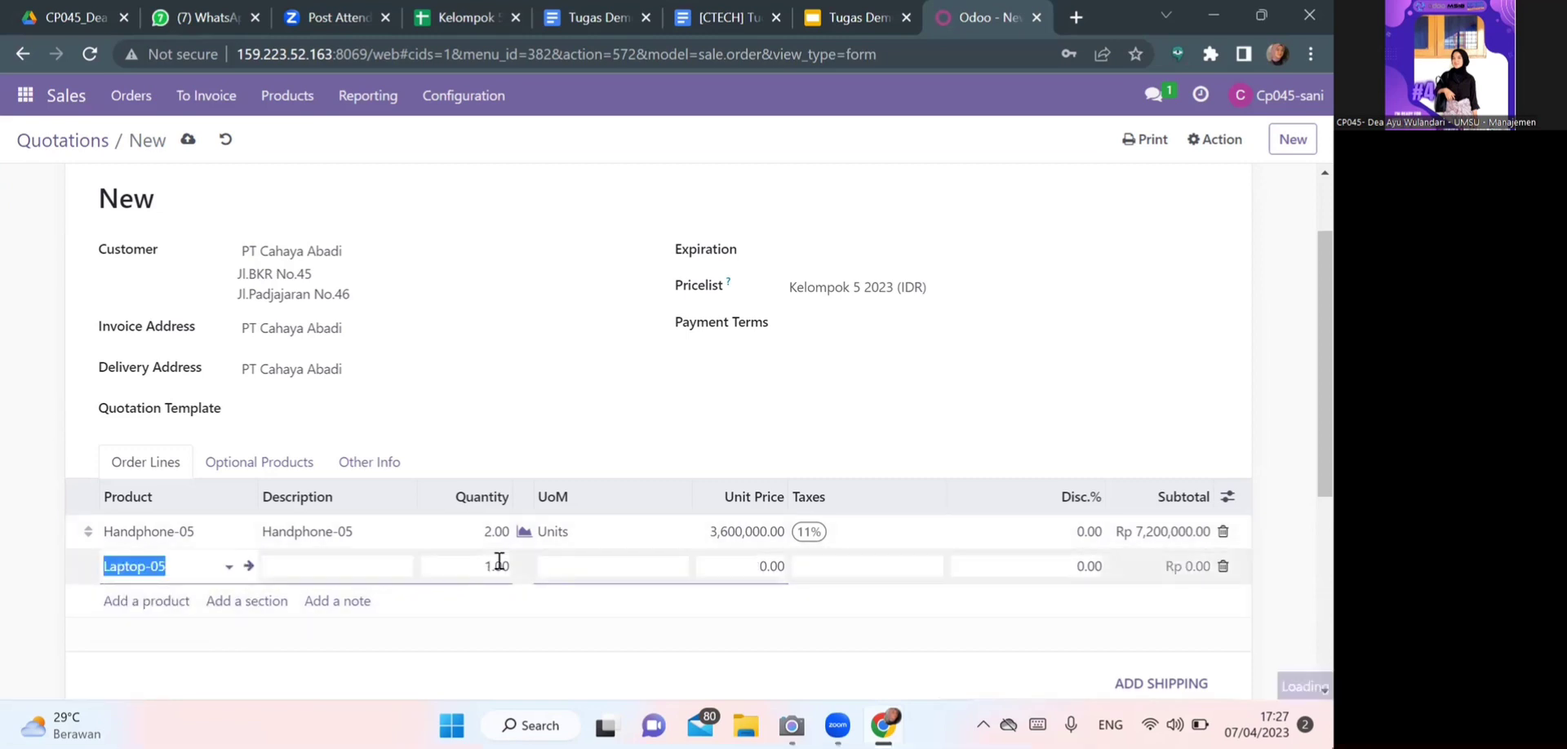
left_click(500, 562)
type("2")
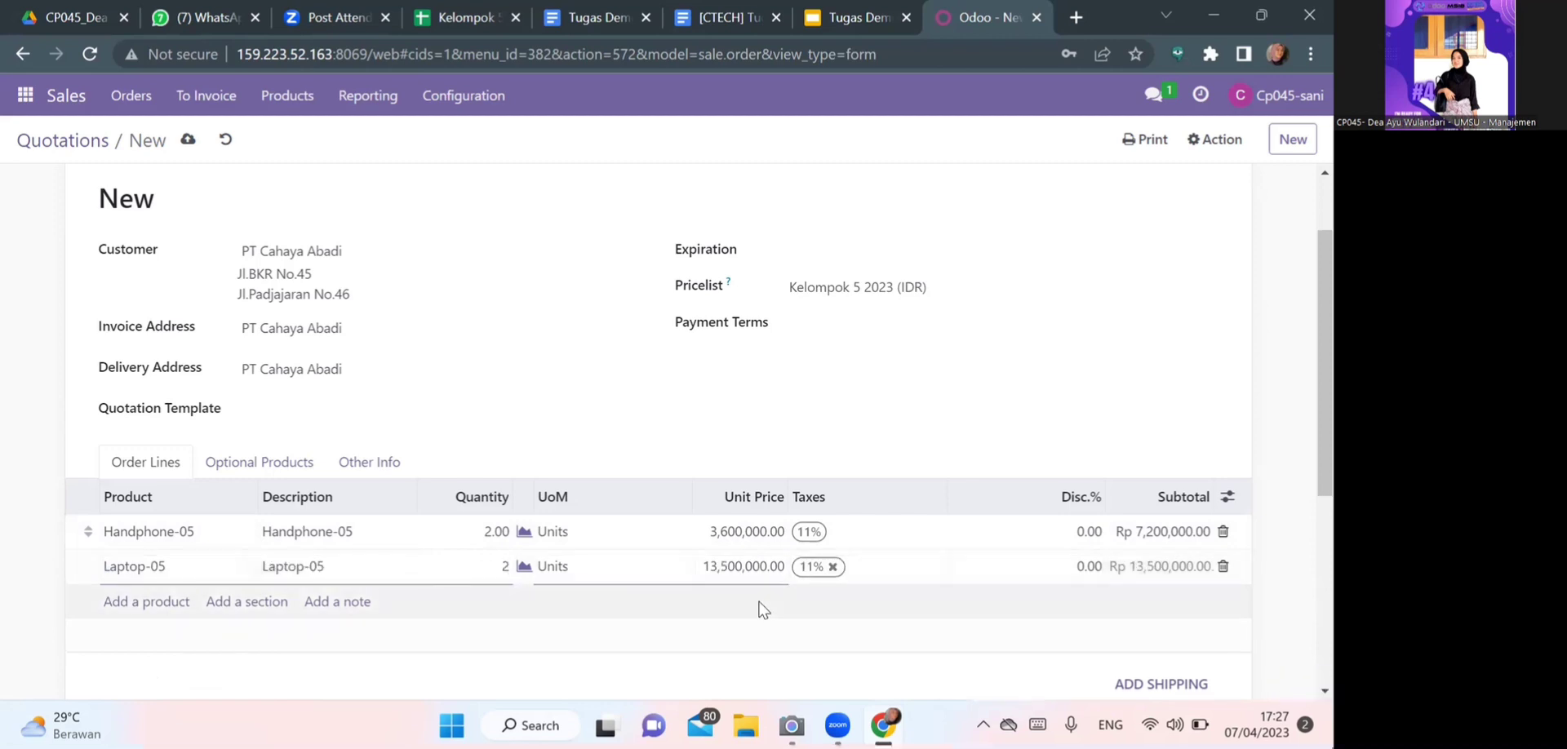
Add shipping to the quotation using the Karawang-Bekasi shipping method
scroll(761, 609, "down", 2)
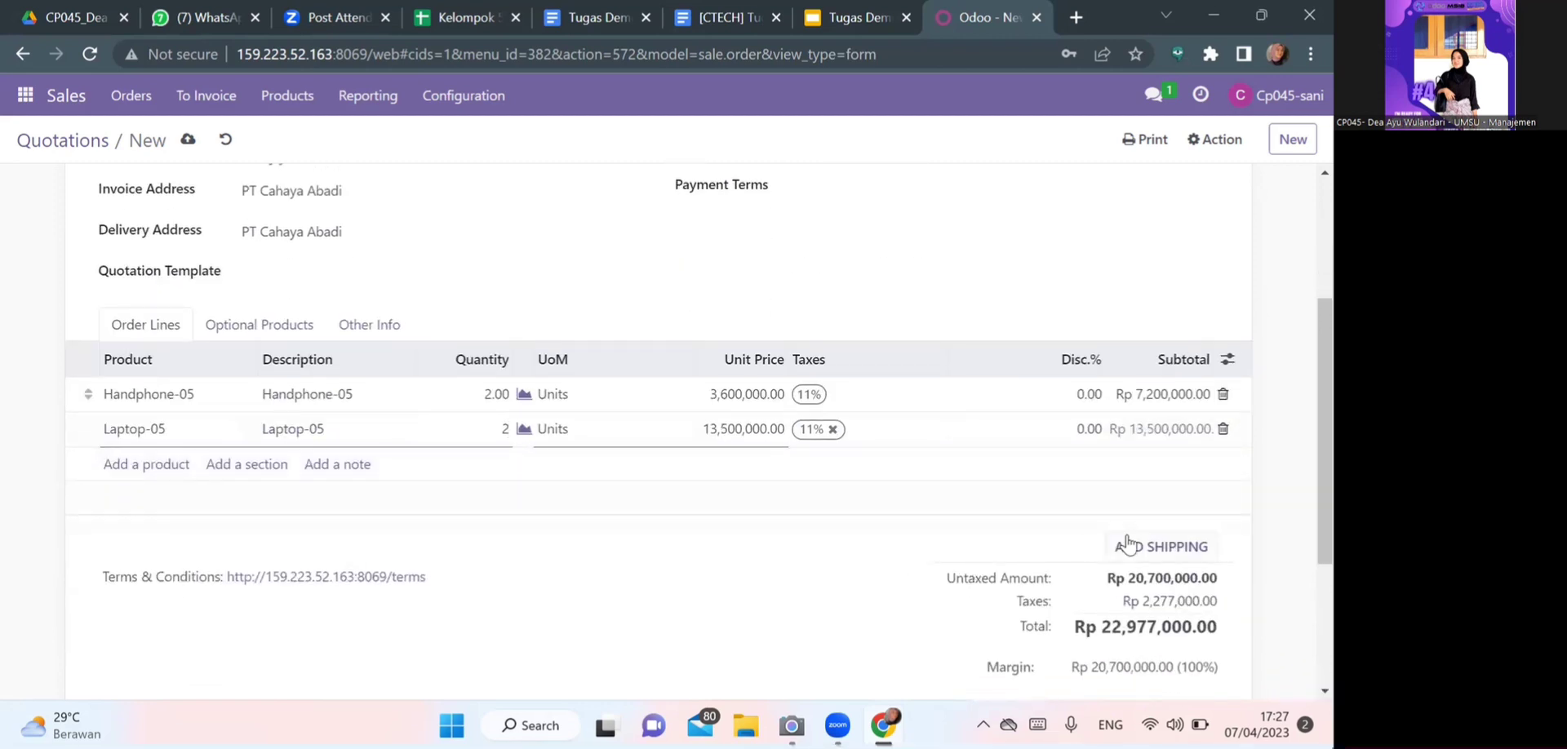
left_click(1126, 543)
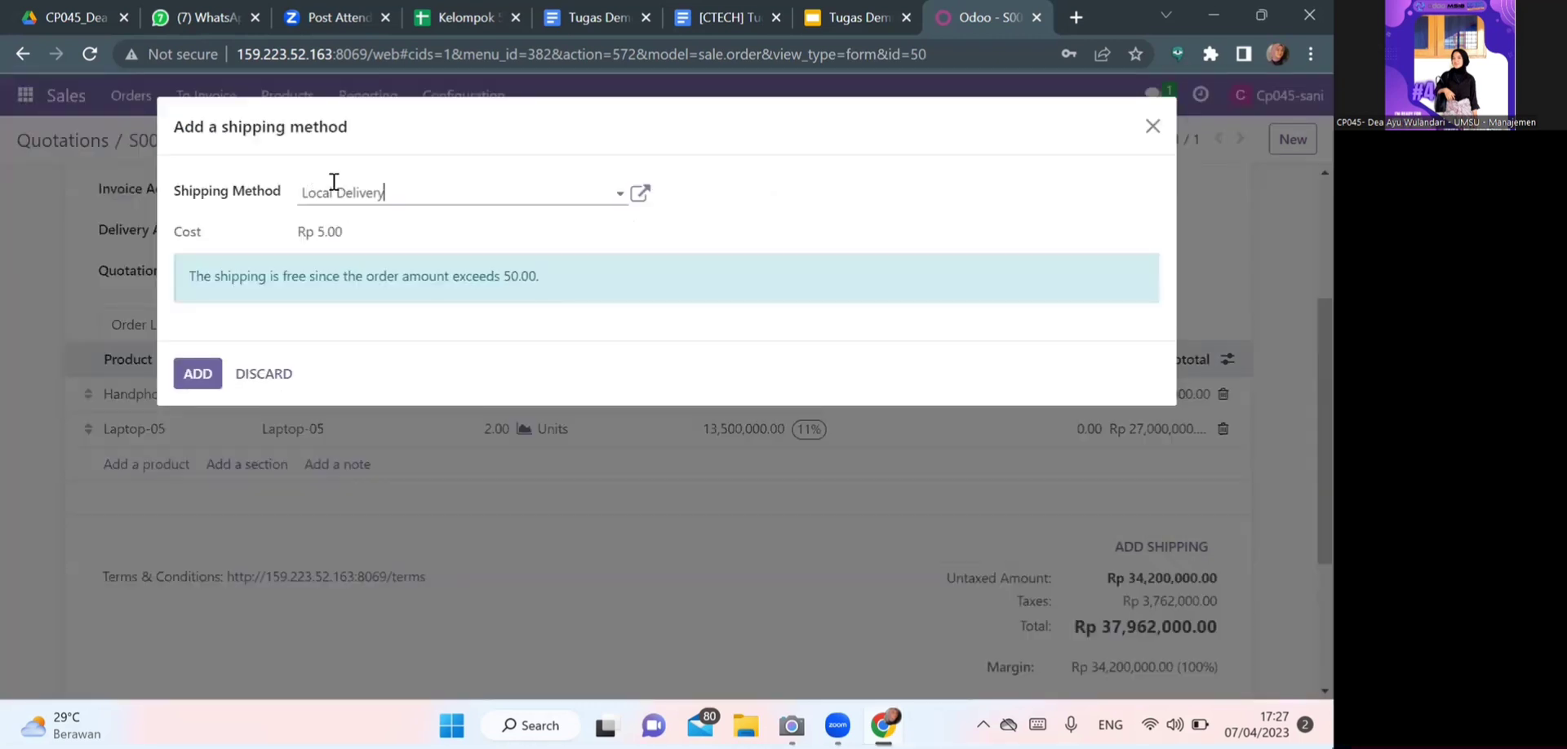
left_click(360, 194)
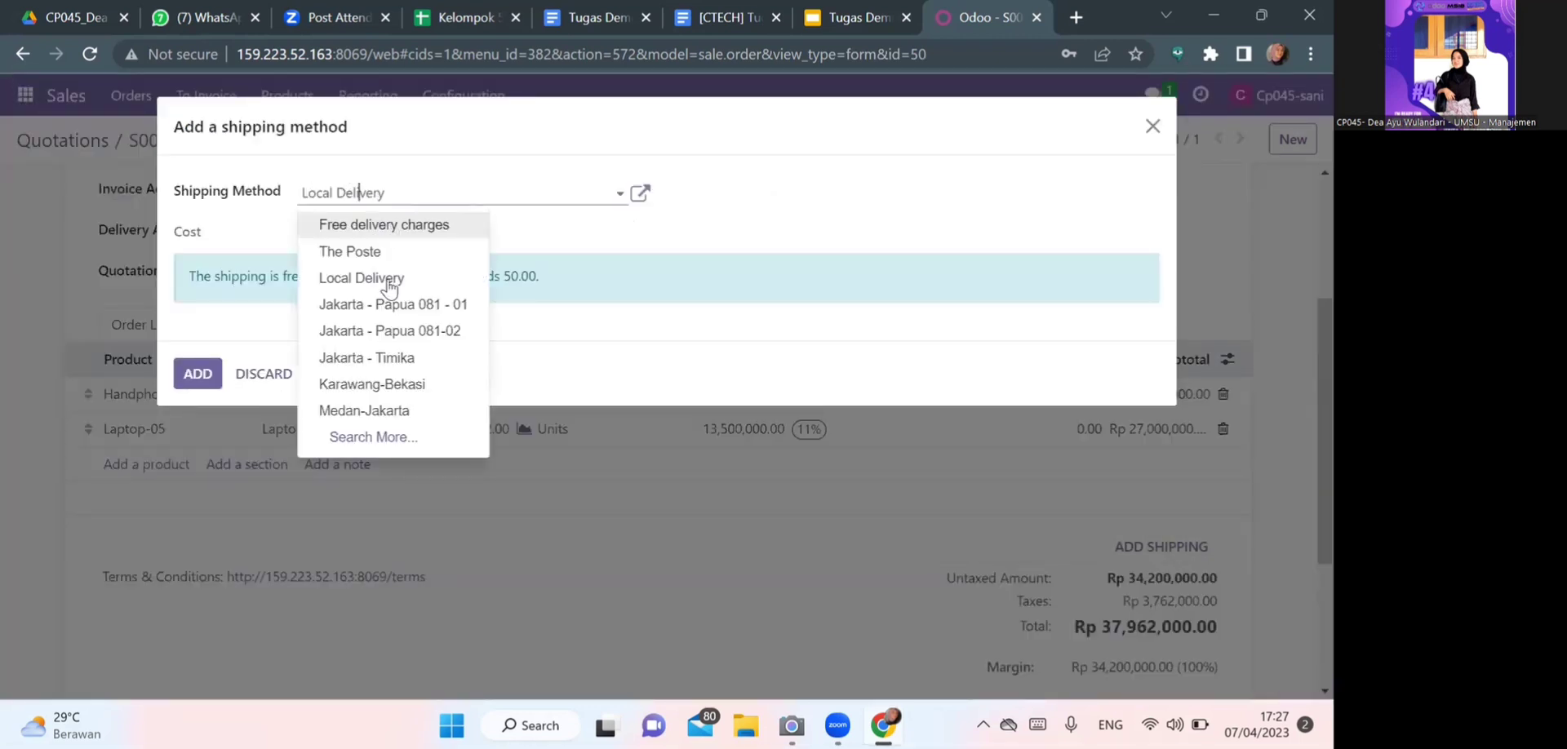
left_click(402, 385)
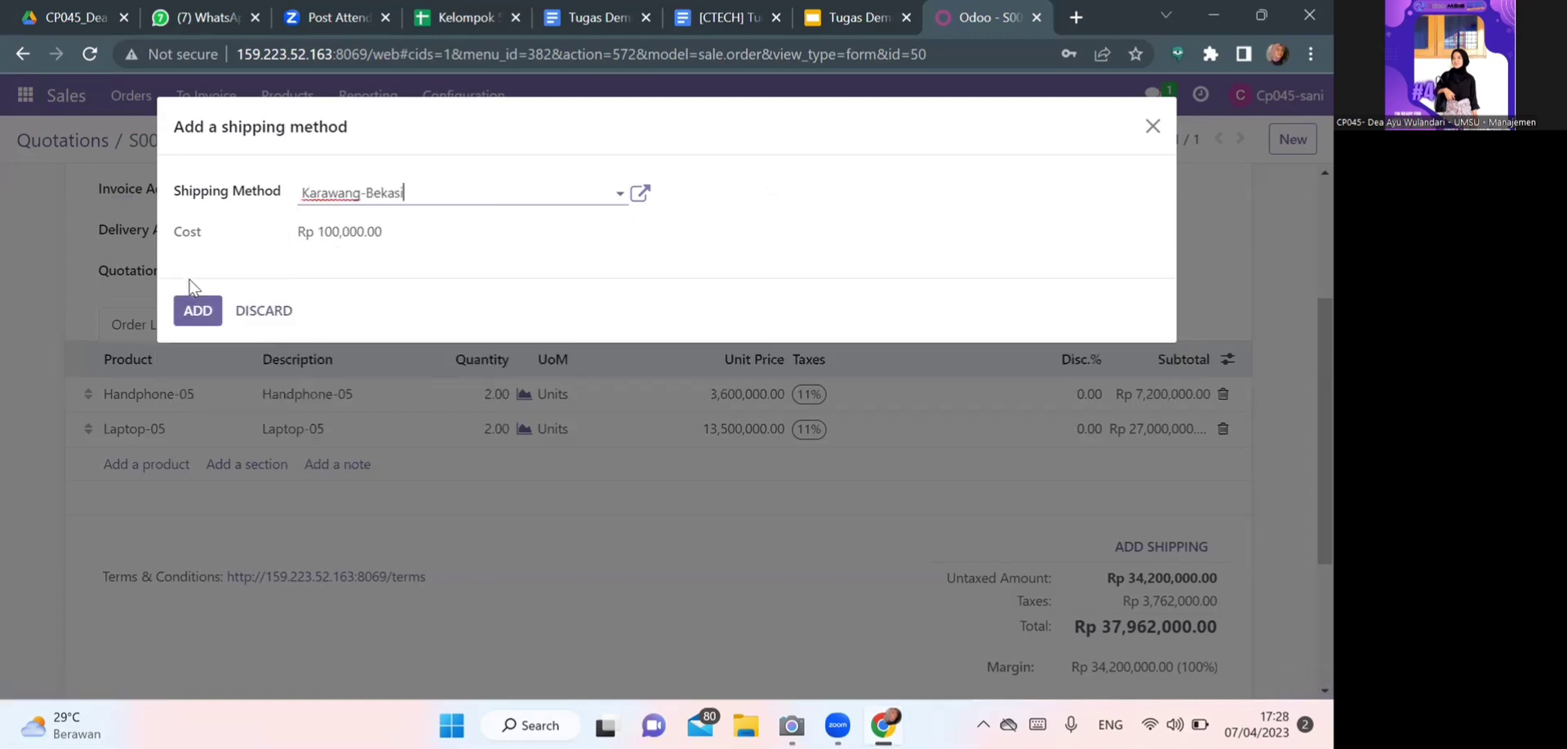
left_click(194, 315)
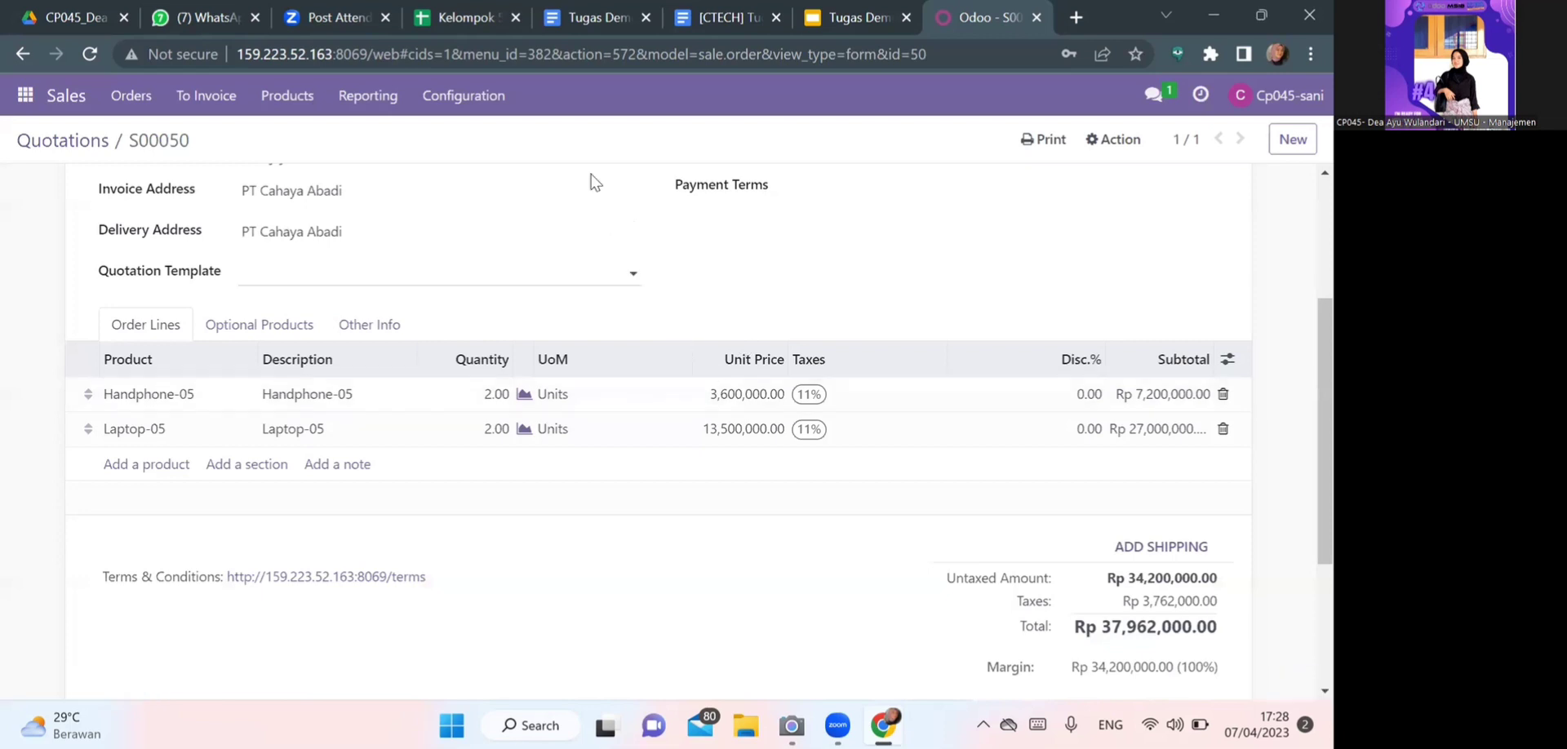
Start a new shipping method named Medan - Bali with Fixed Price as its provider
left_click(450, 109)
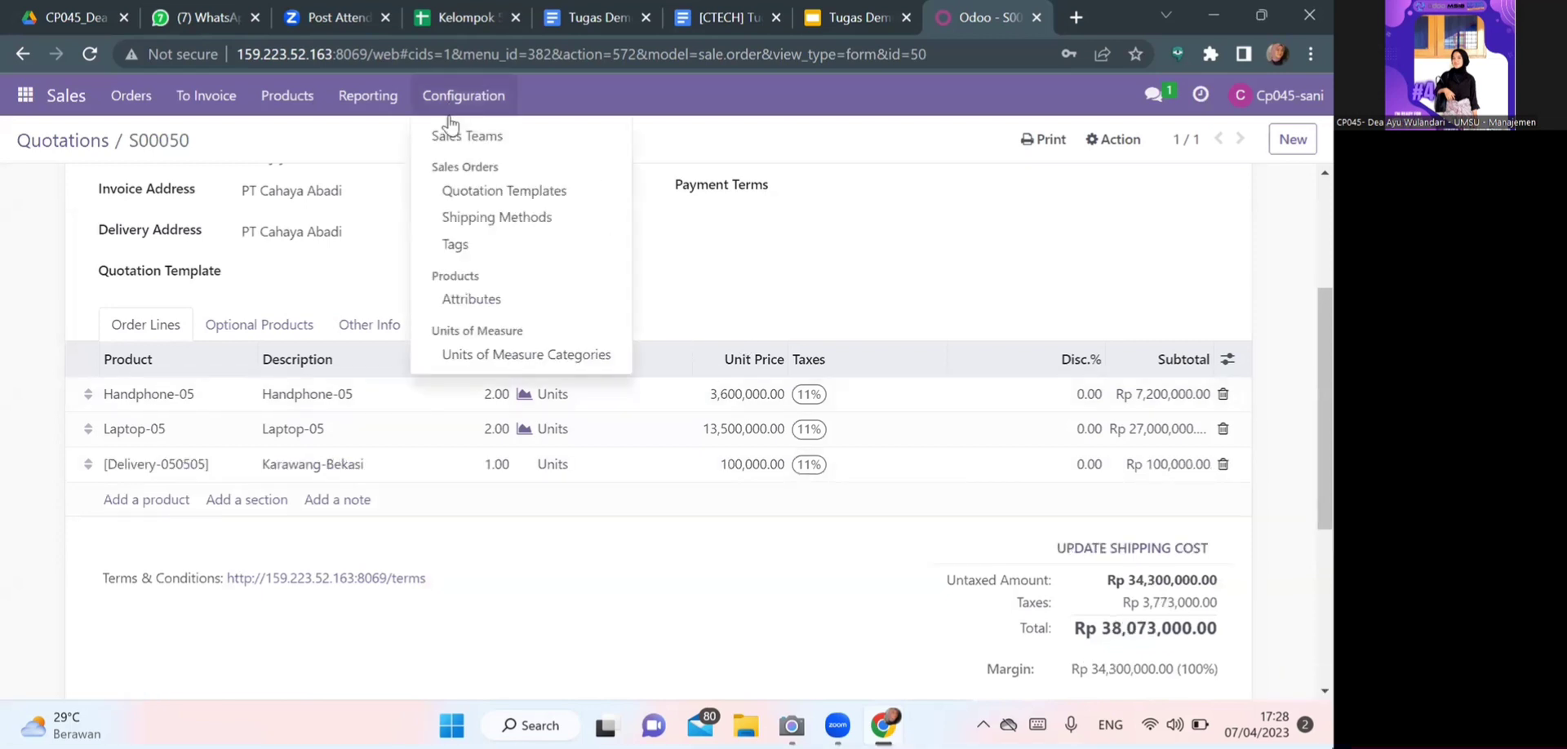
left_click(532, 221)
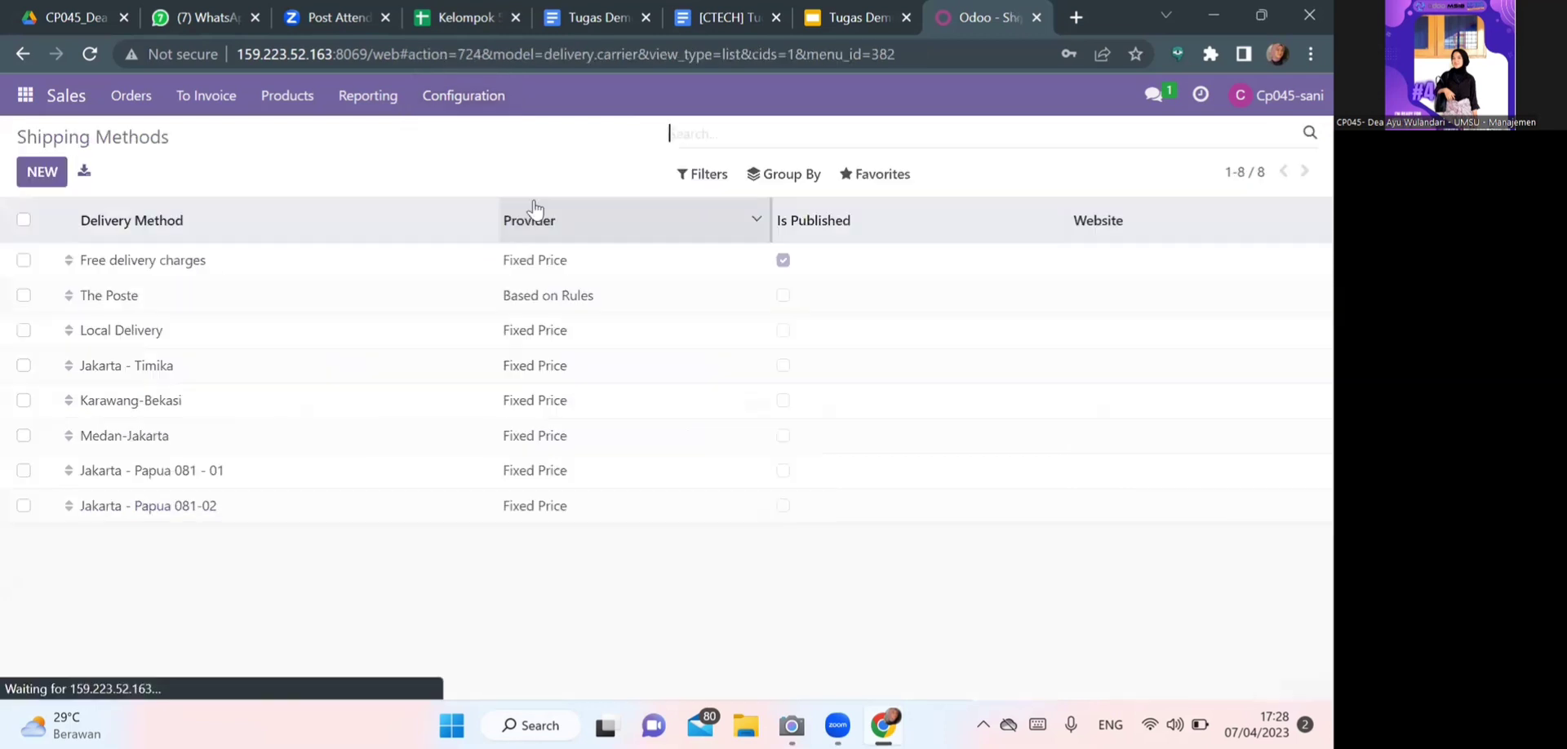
left_click(49, 175)
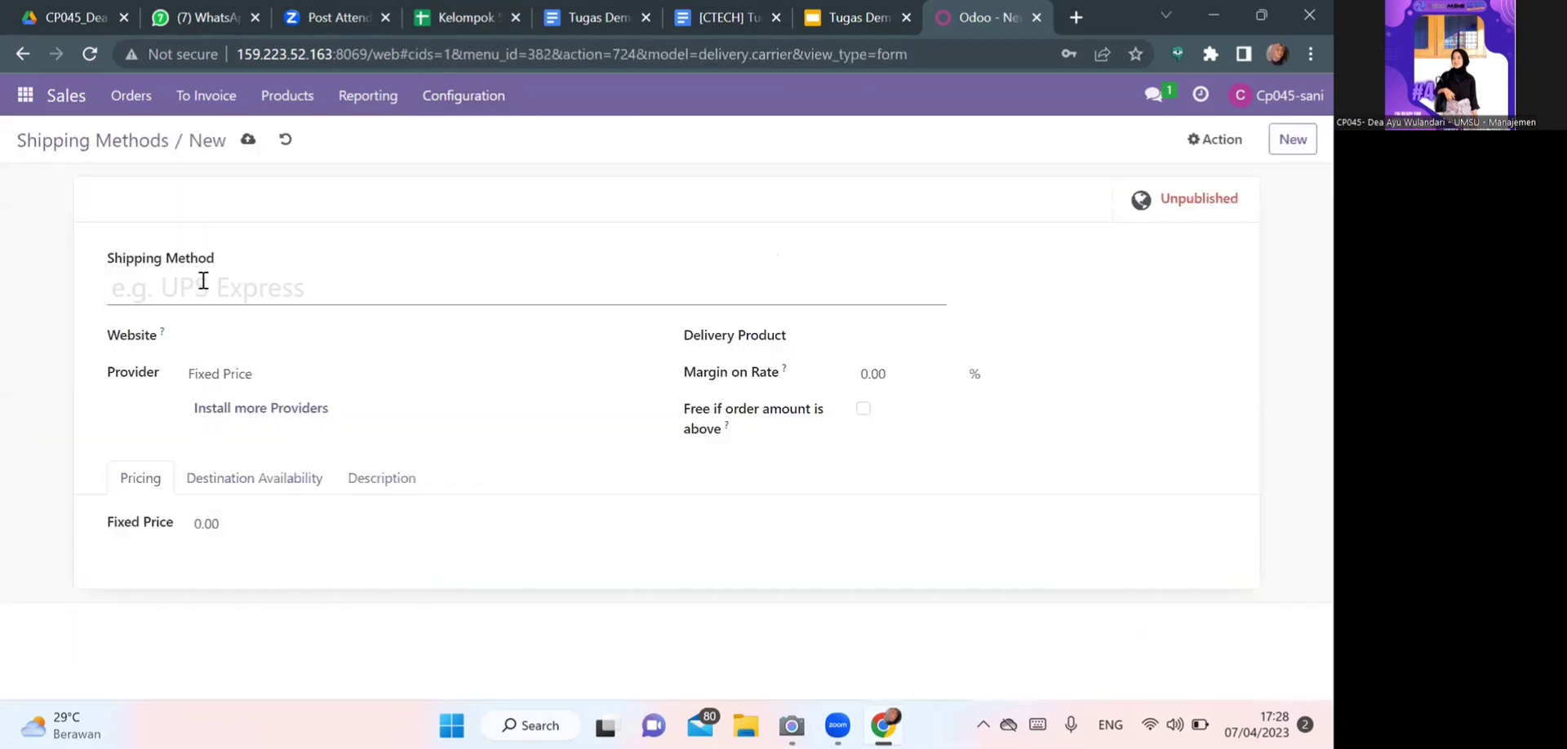
type("M")
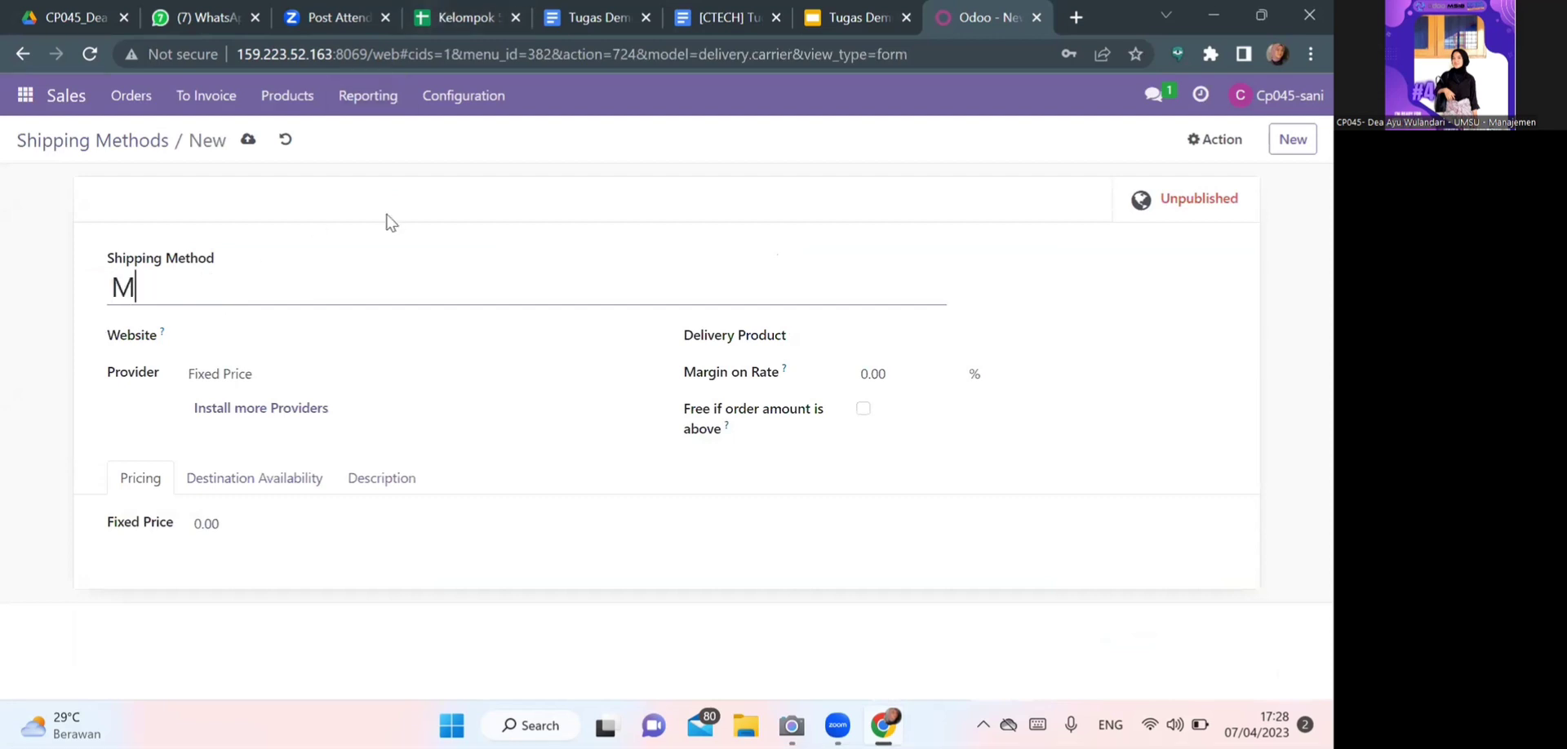
type("edan - Bali")
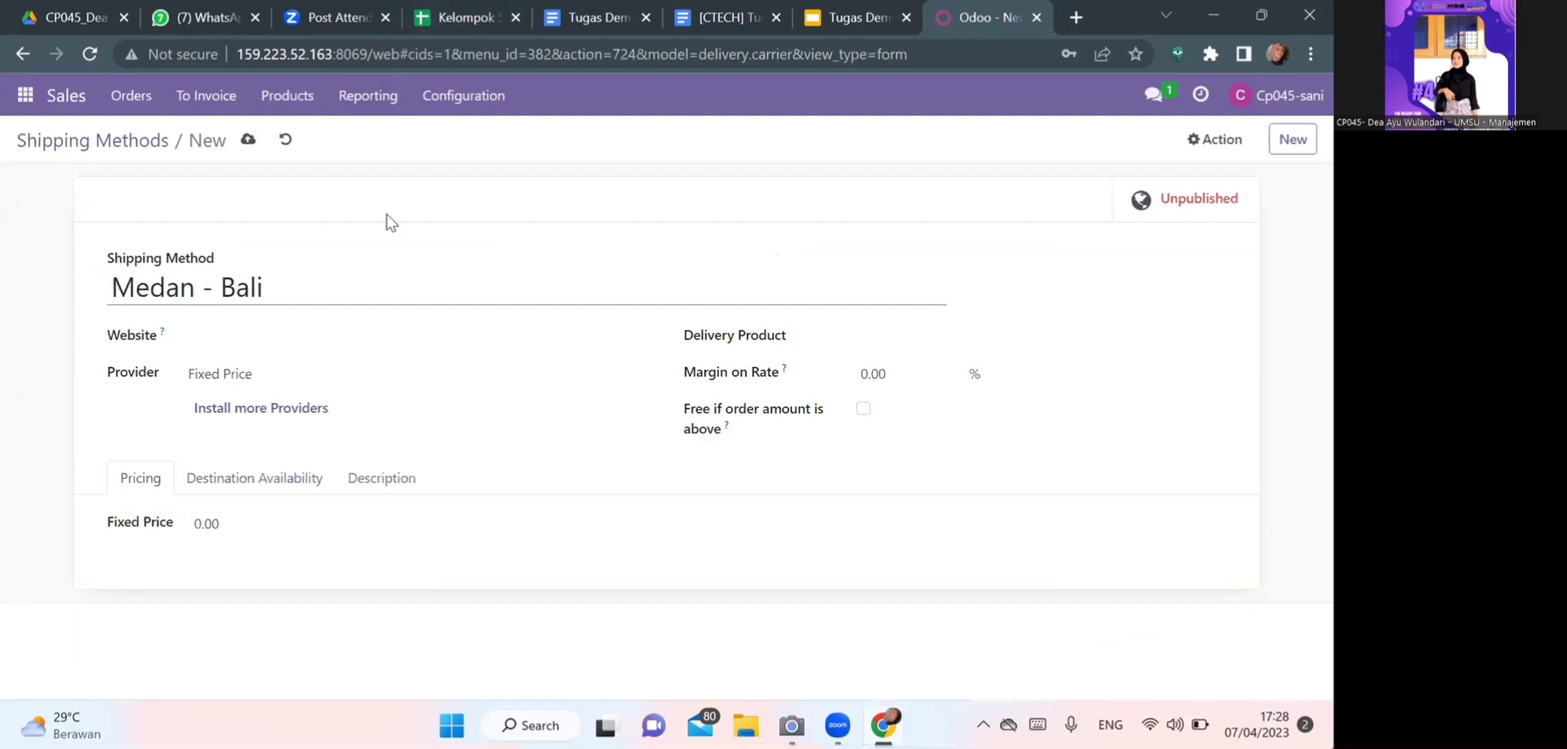
left_click(287, 383)
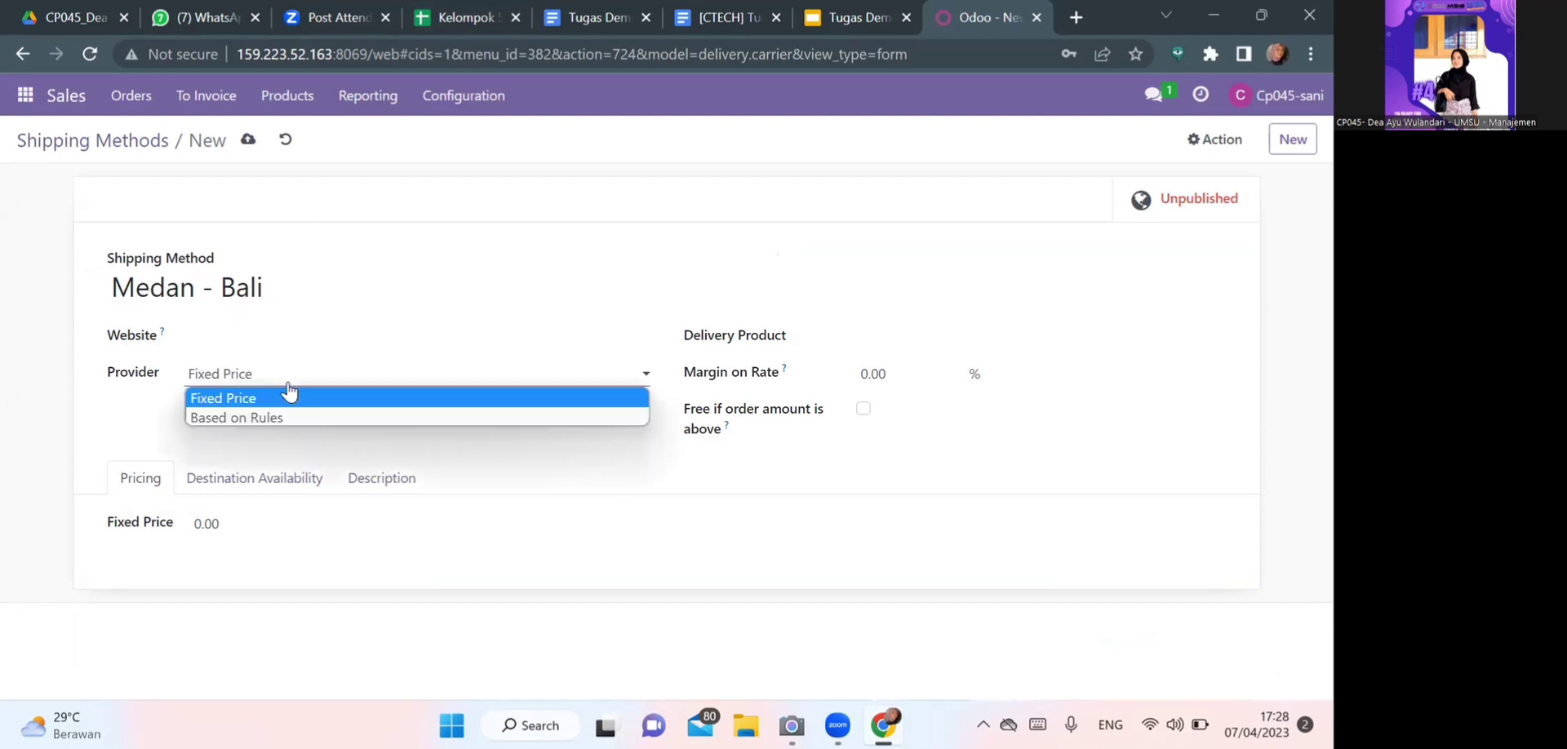
left_click(243, 398)
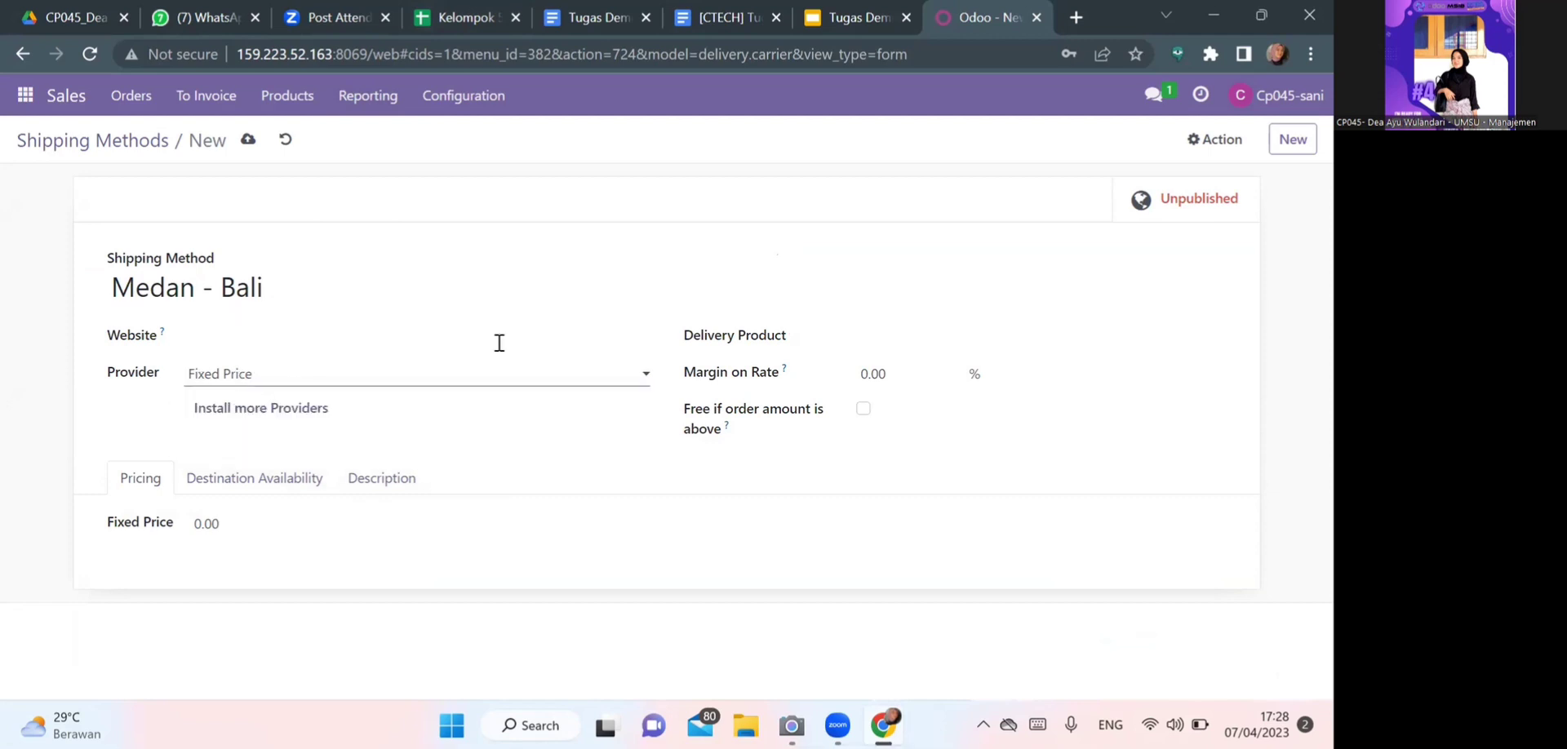
Look up the delivery product of the Karawang-Bekasi method in the spreadsheet's SHIPPING METHOD sheet
left_click(863, 335)
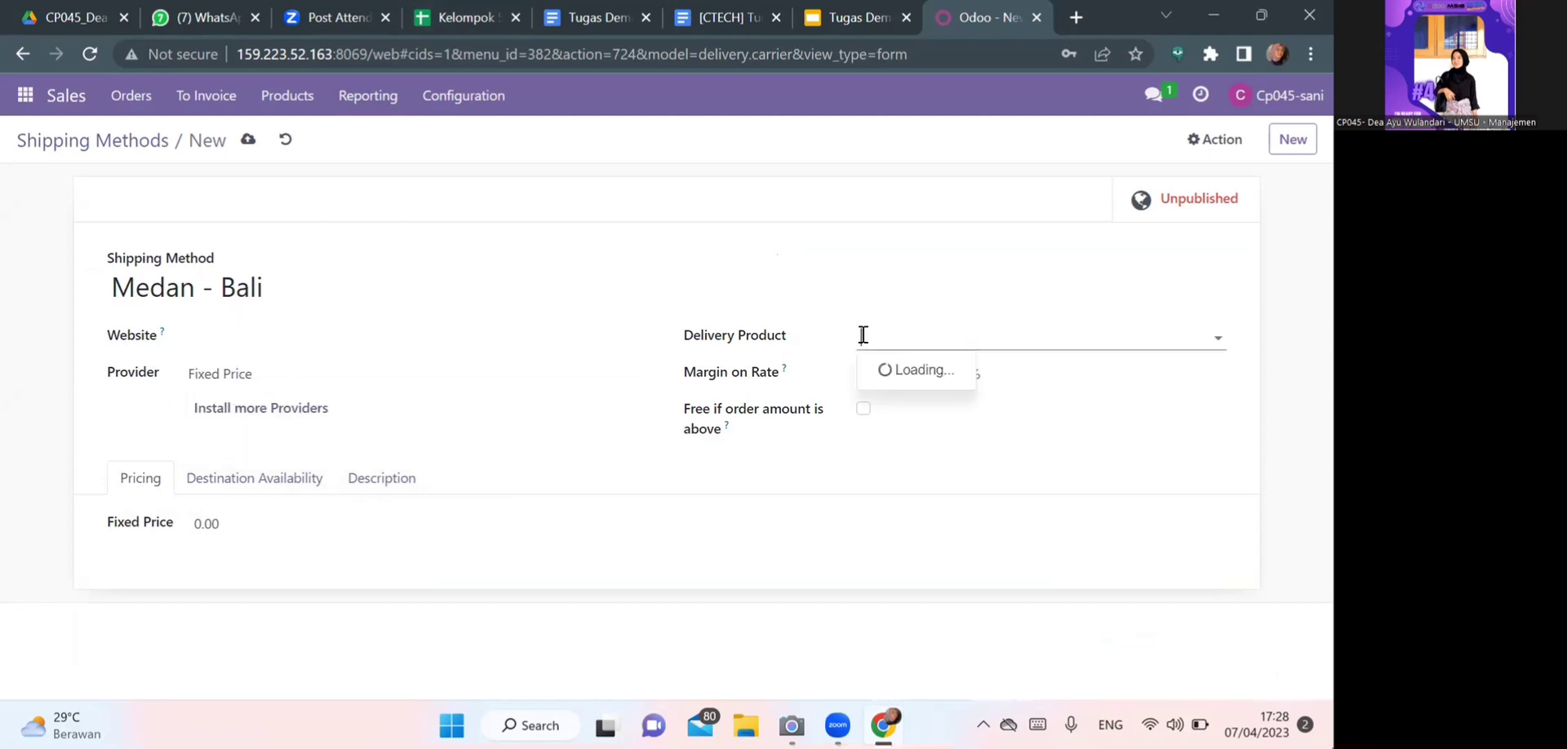
left_click(463, 8)
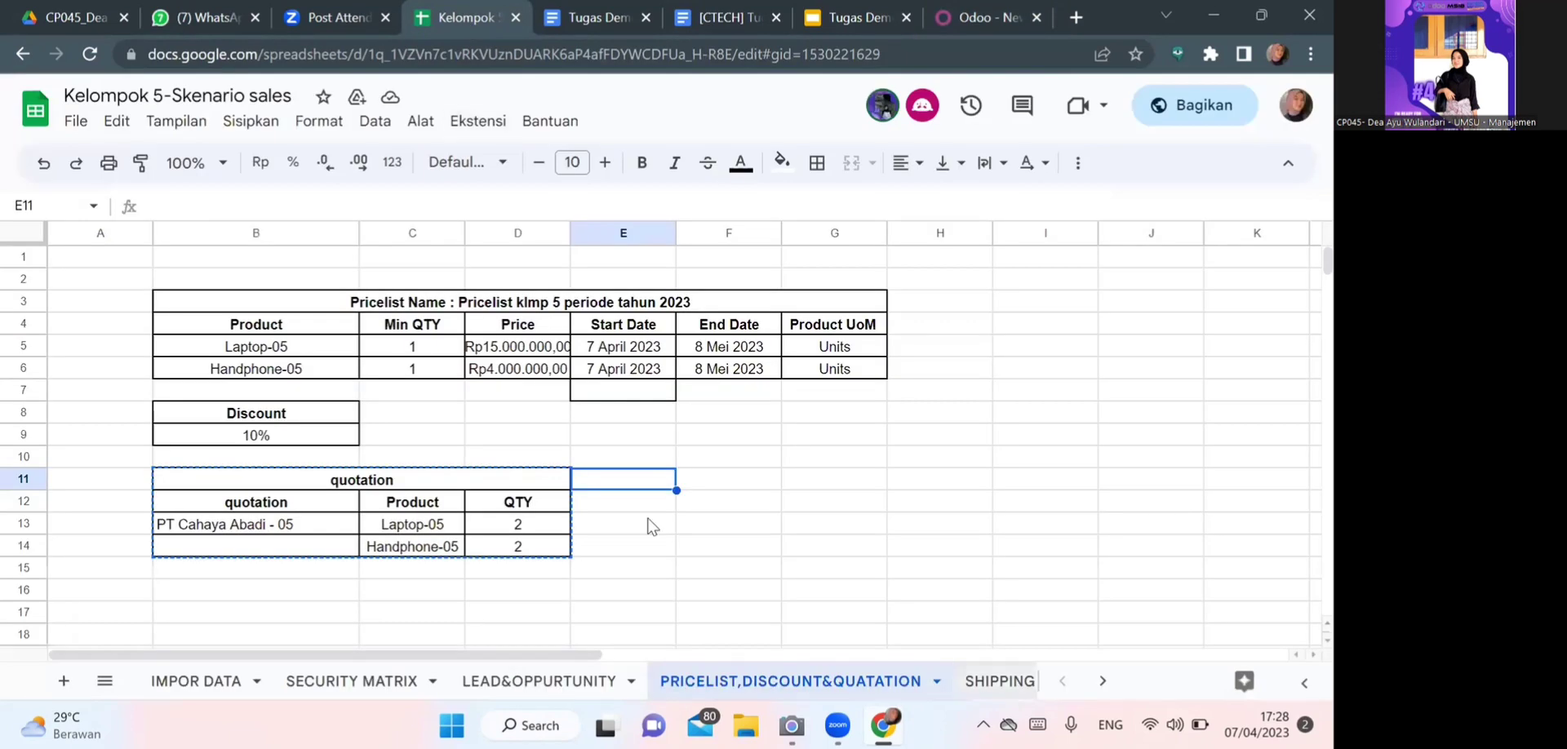
left_click(1000, 682)
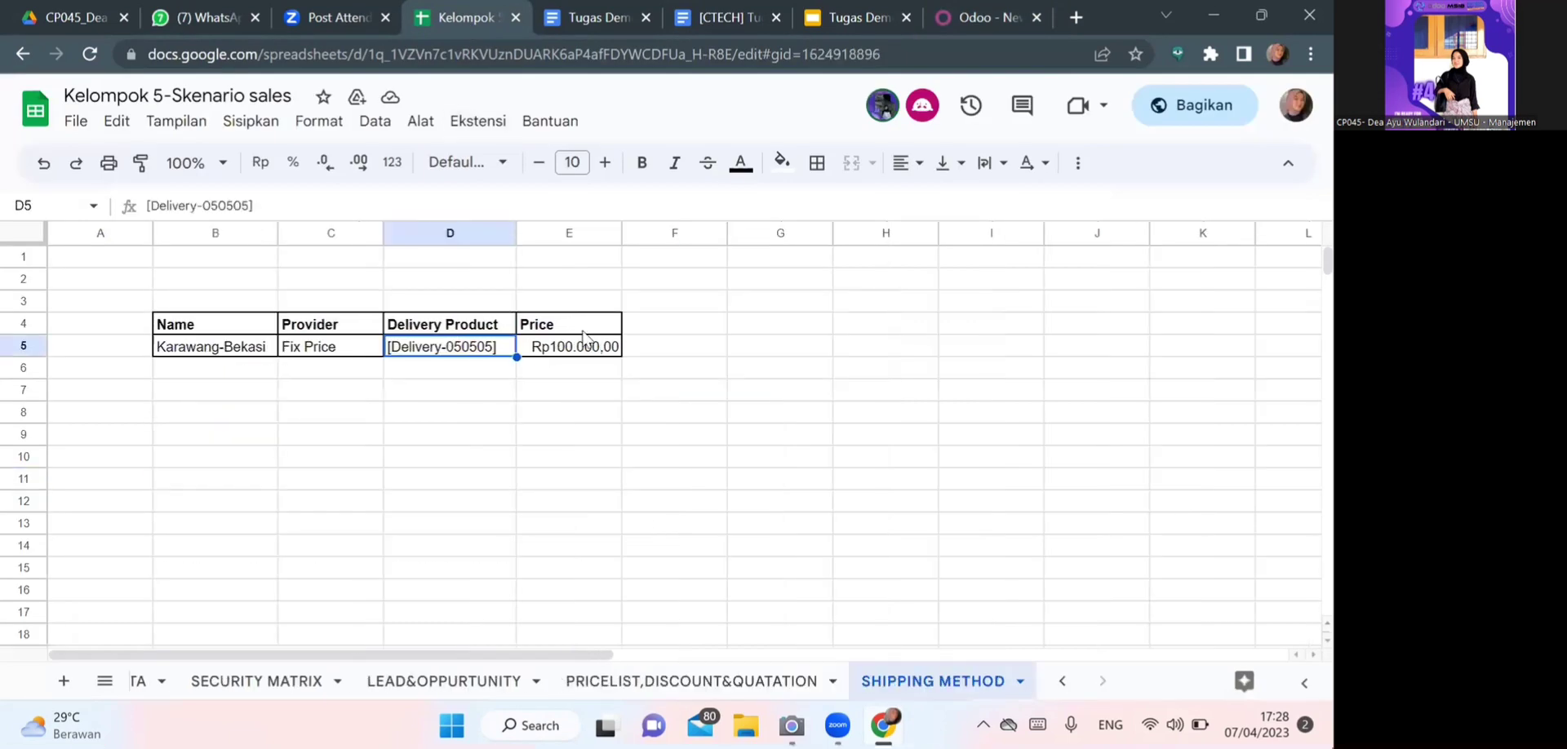
left_click(169, 344)
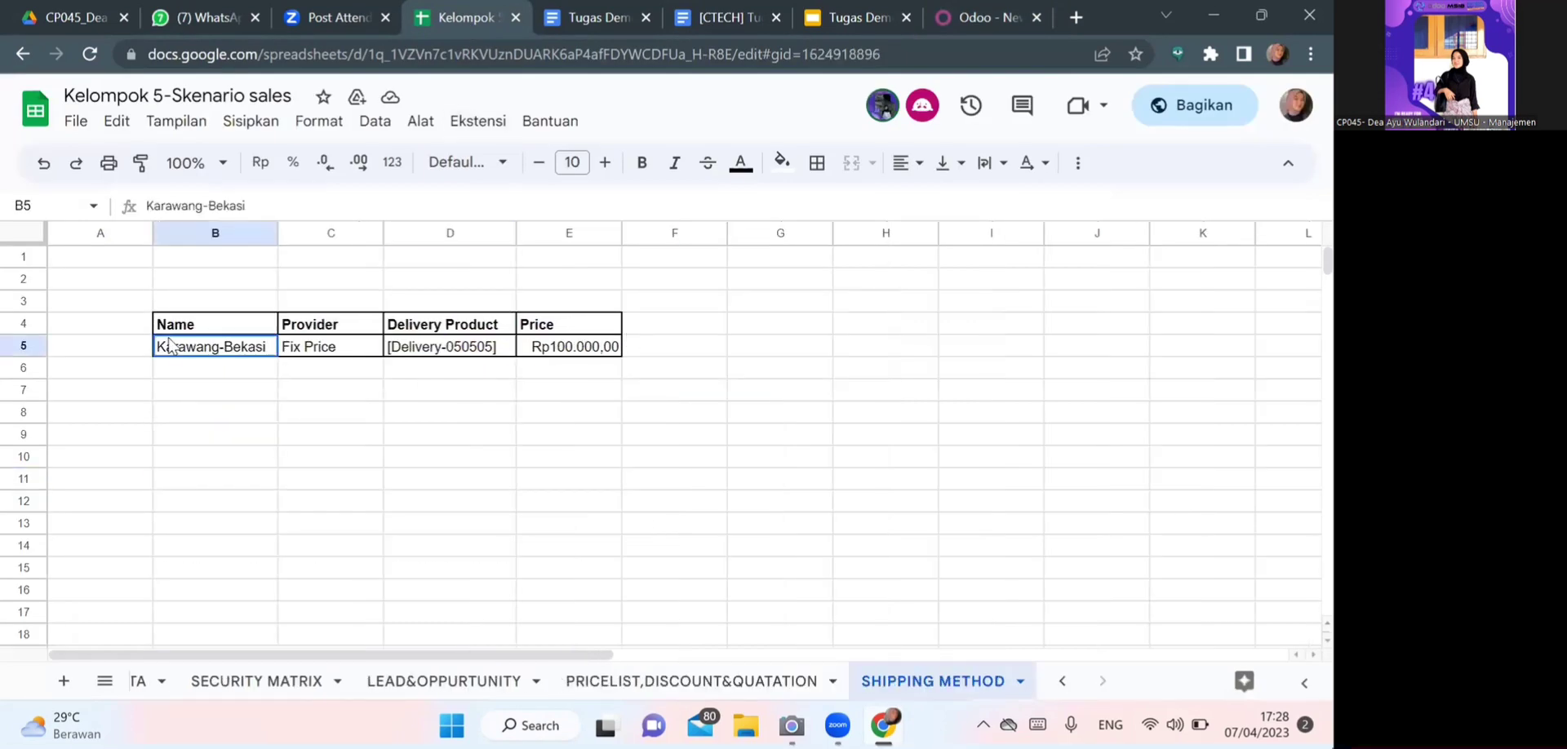
left_click(439, 345)
double_click(440, 345)
triple_click(440, 342)
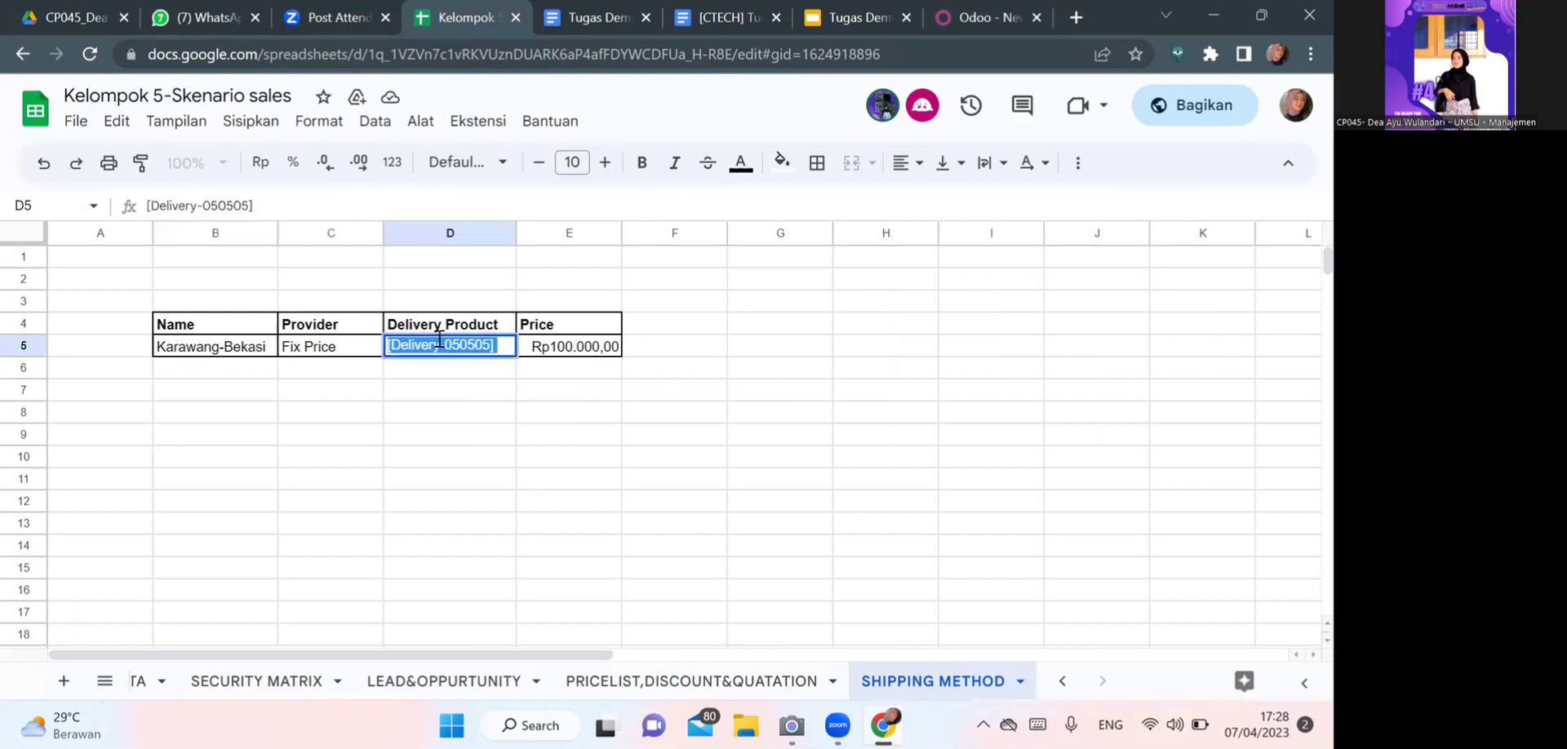
left_click(1012, 10)
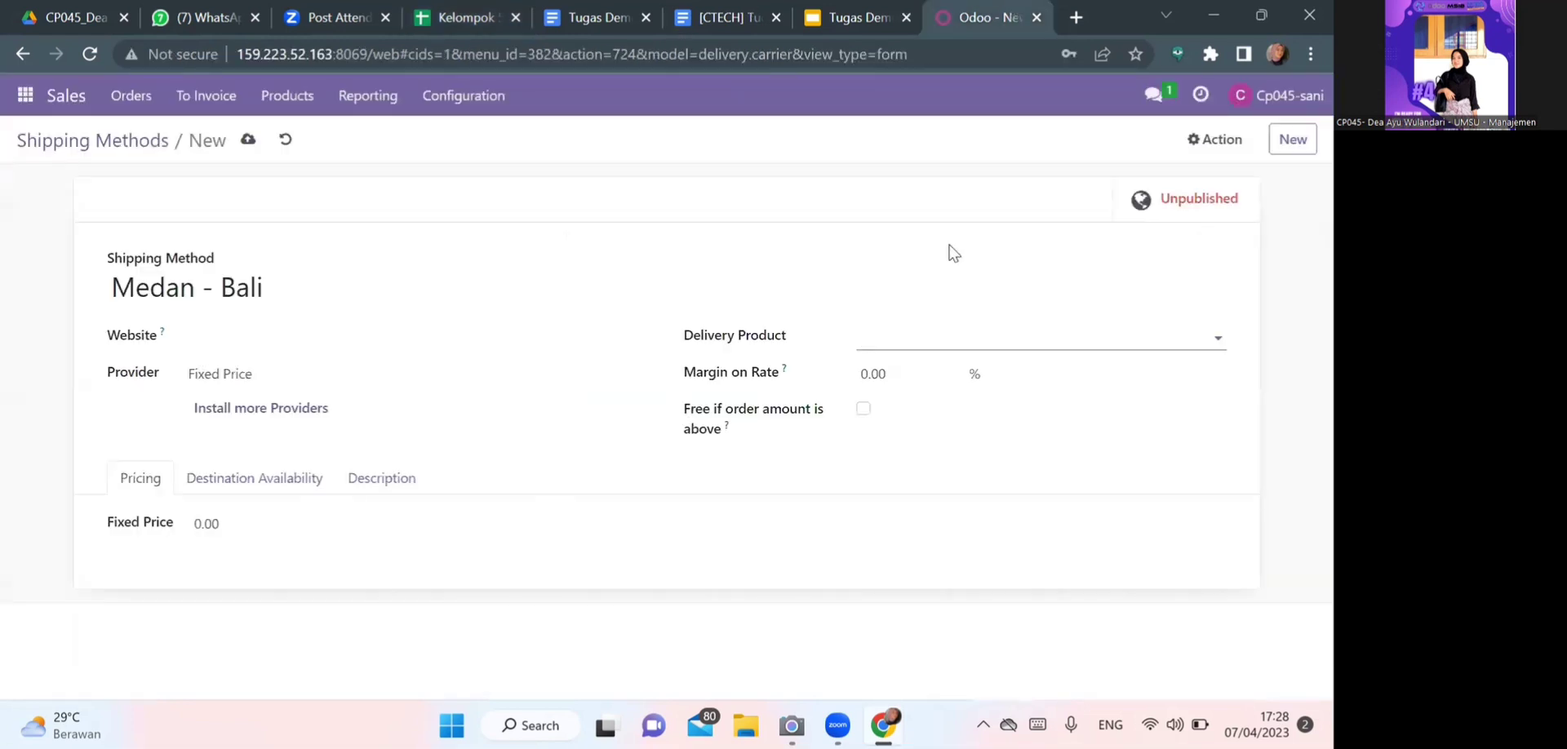
type("quotation quotation Product QTY PT Cahaya Abadi - 05\tLaptop-05\t2\tHandphone-05\t2")
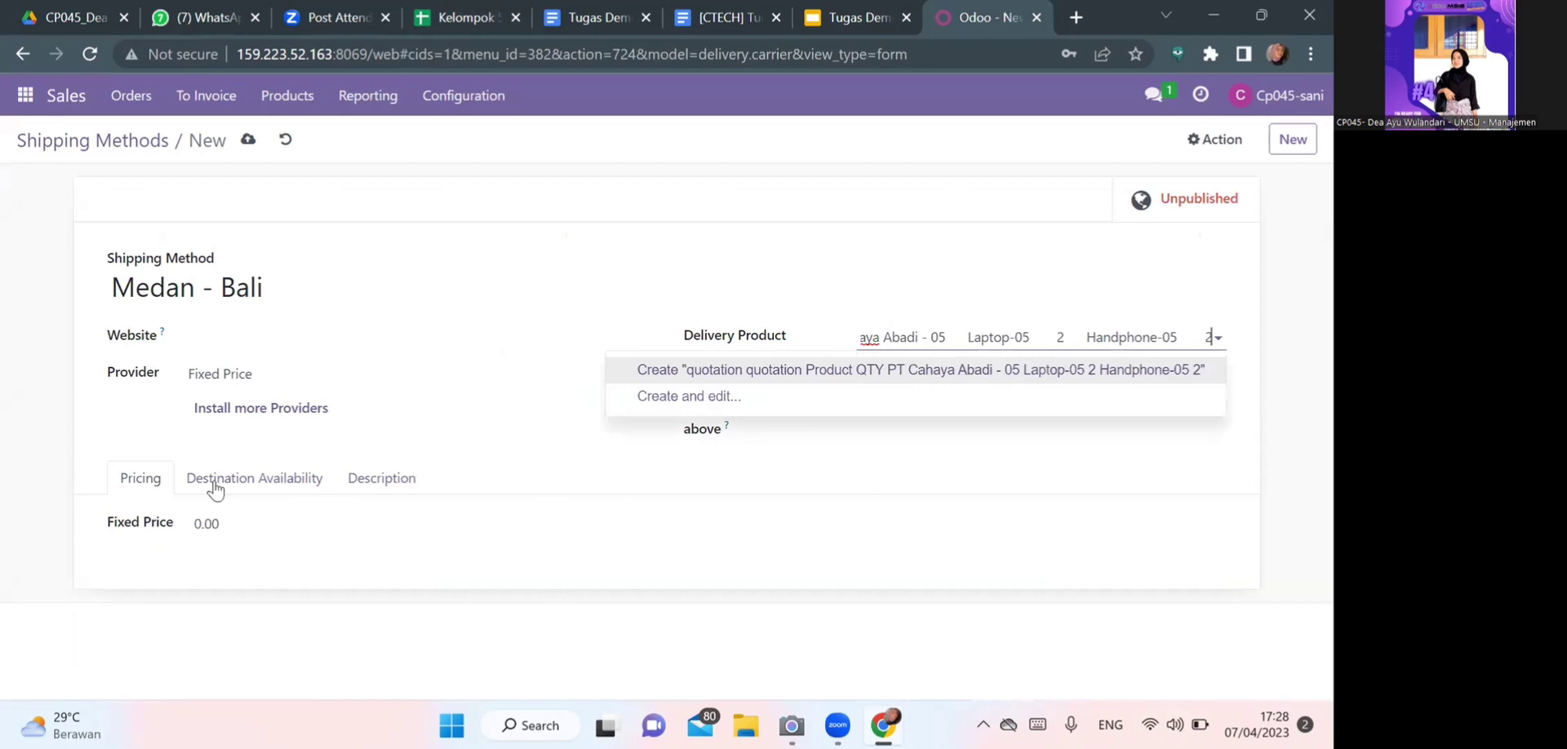
left_click(215, 526)
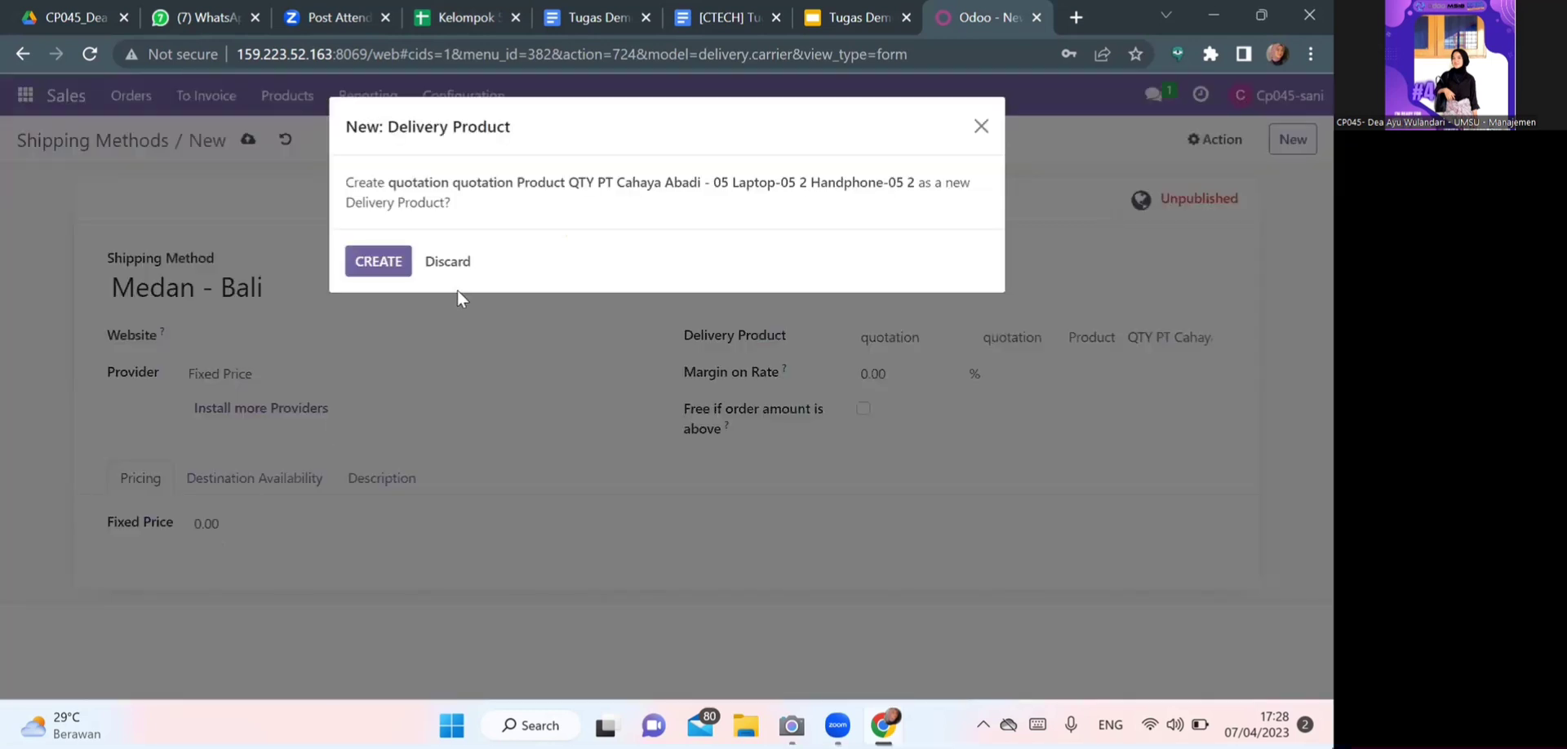
left_click(980, 127)
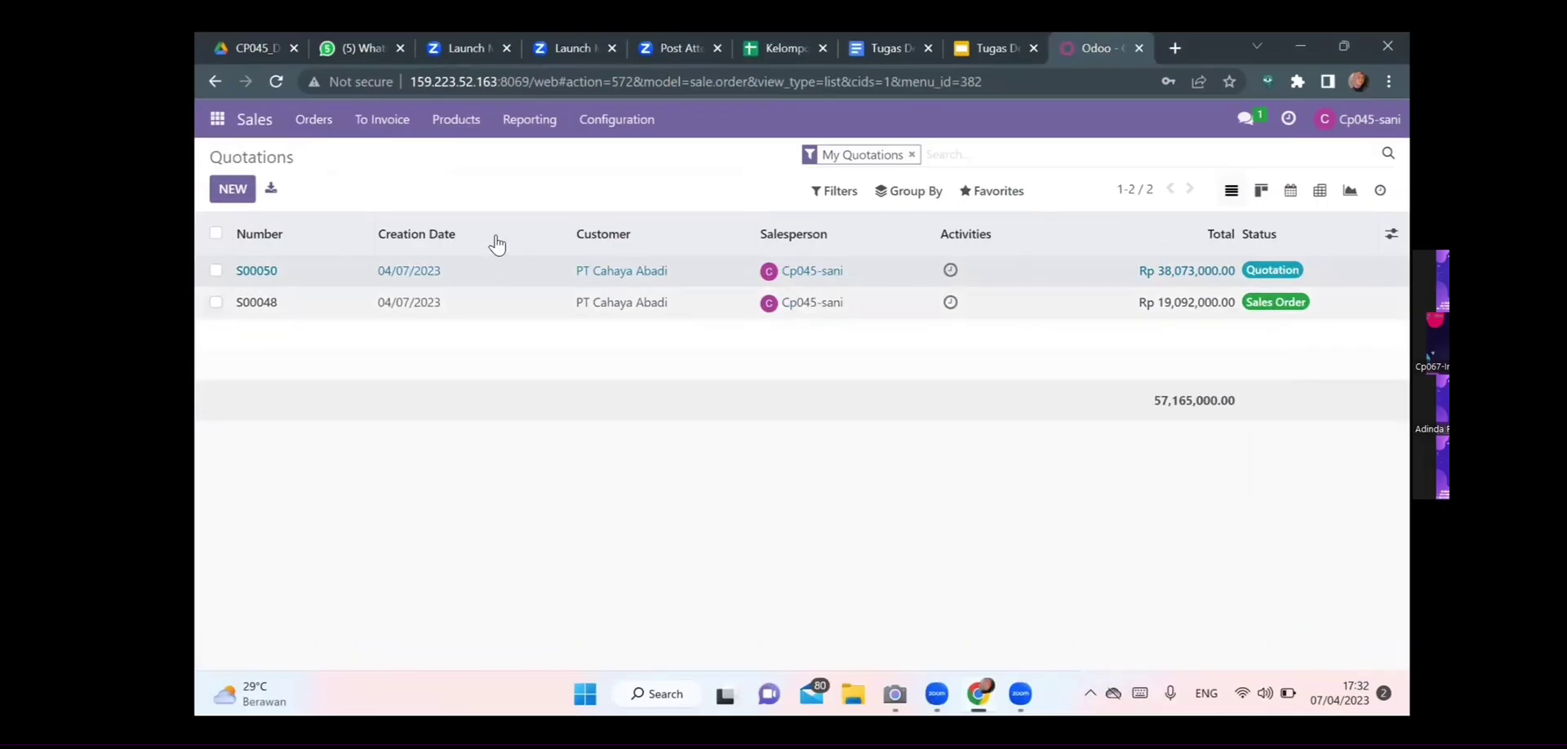
Open the newest PT Cahaya Abadi quotation and review its order lines, pricelist and customer details
left_click(496, 244)
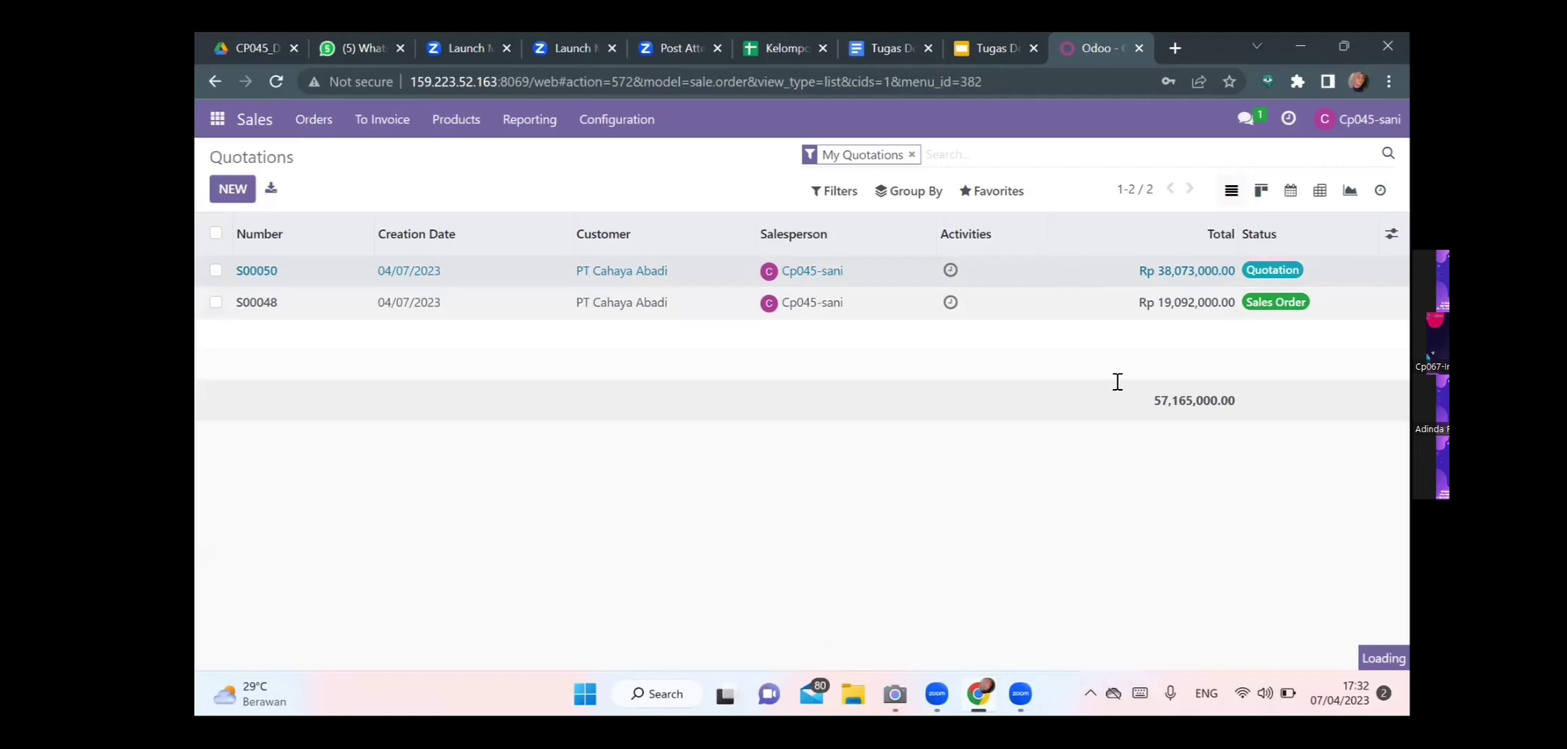
scroll(1119, 401, "up", 2)
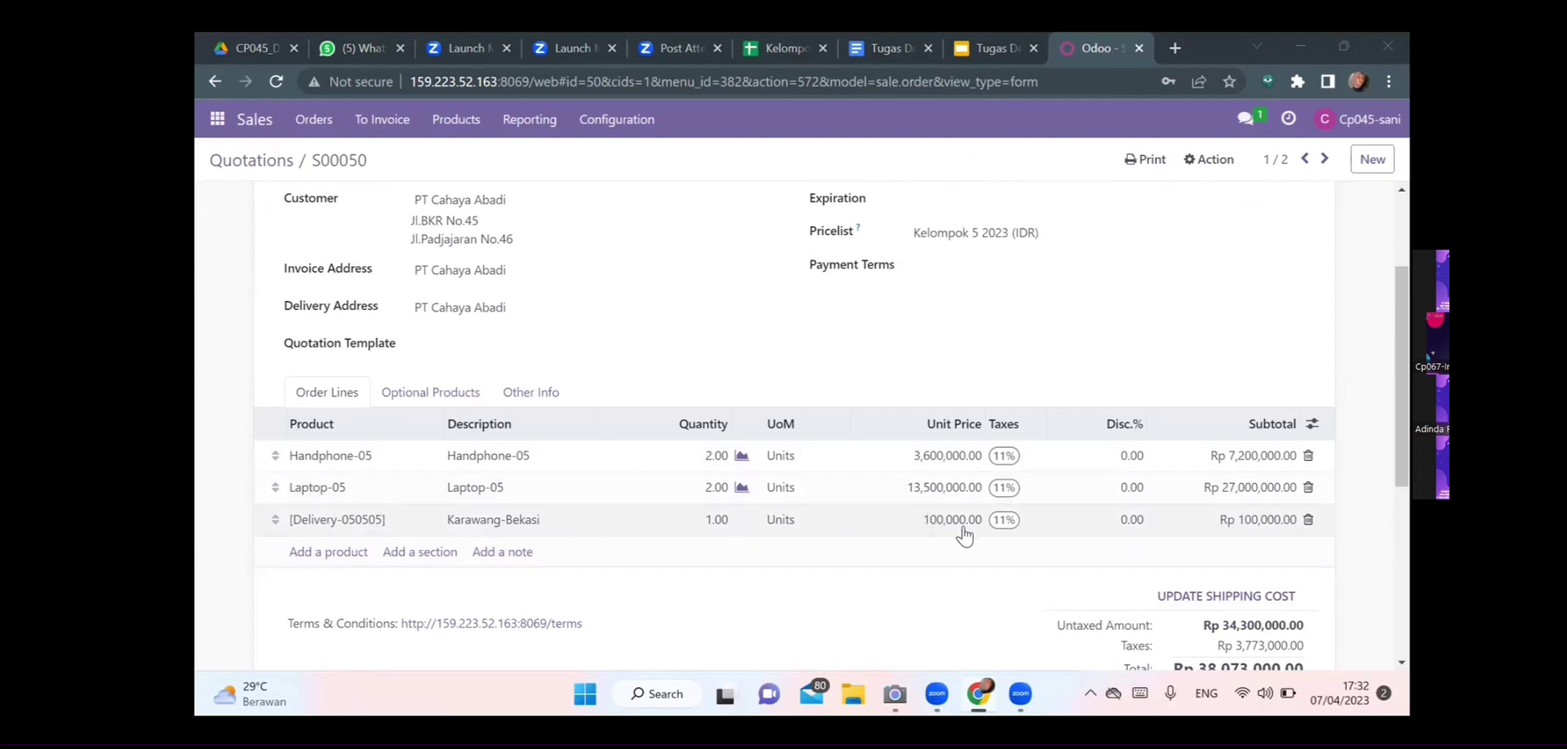
scroll(976, 586, "down", 1)
scroll(947, 563, "up", 2)
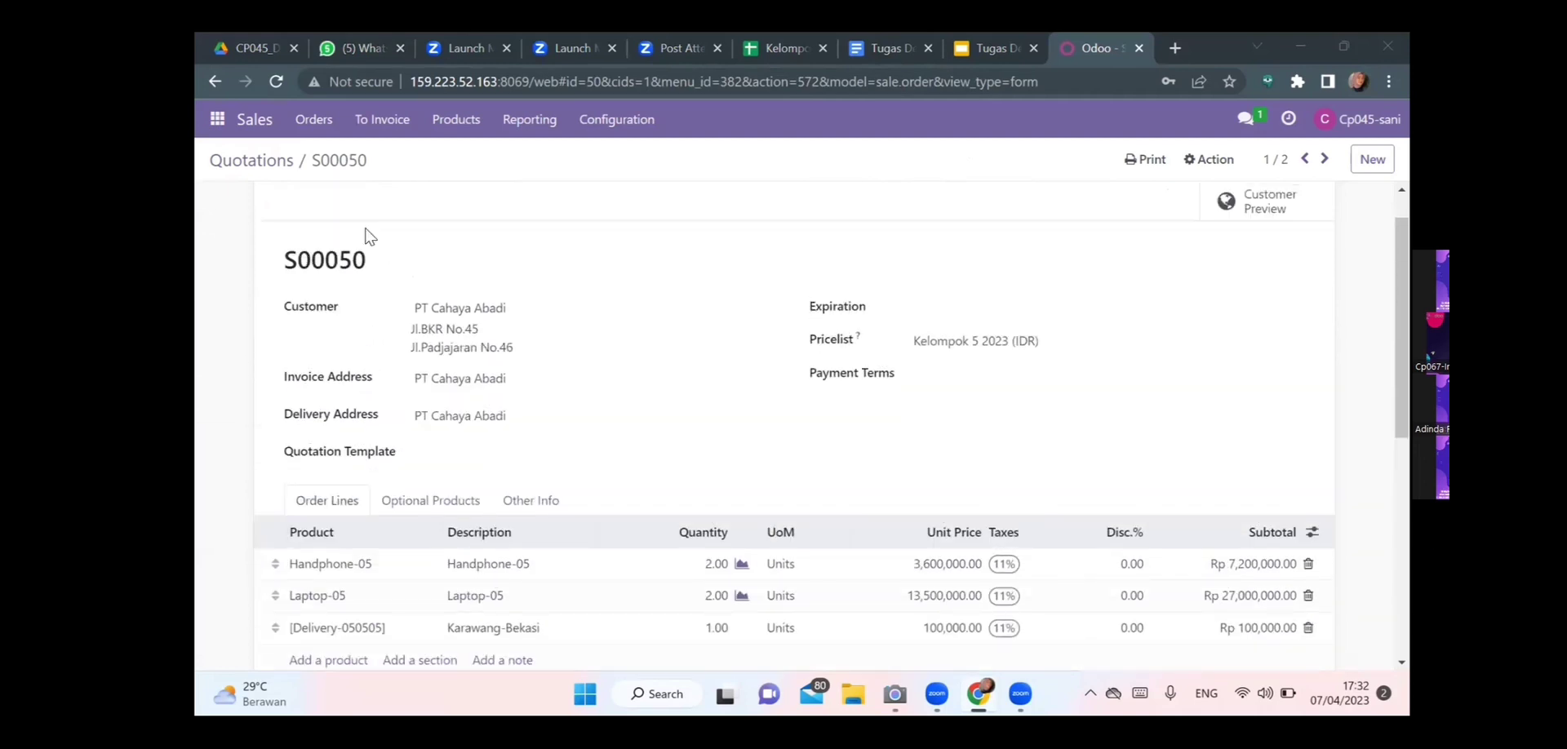
Send the sales manager the direct message "hai tolong appov quotation yang baru saya buat ya terima kasih" in Discuss
left_click(217, 121)
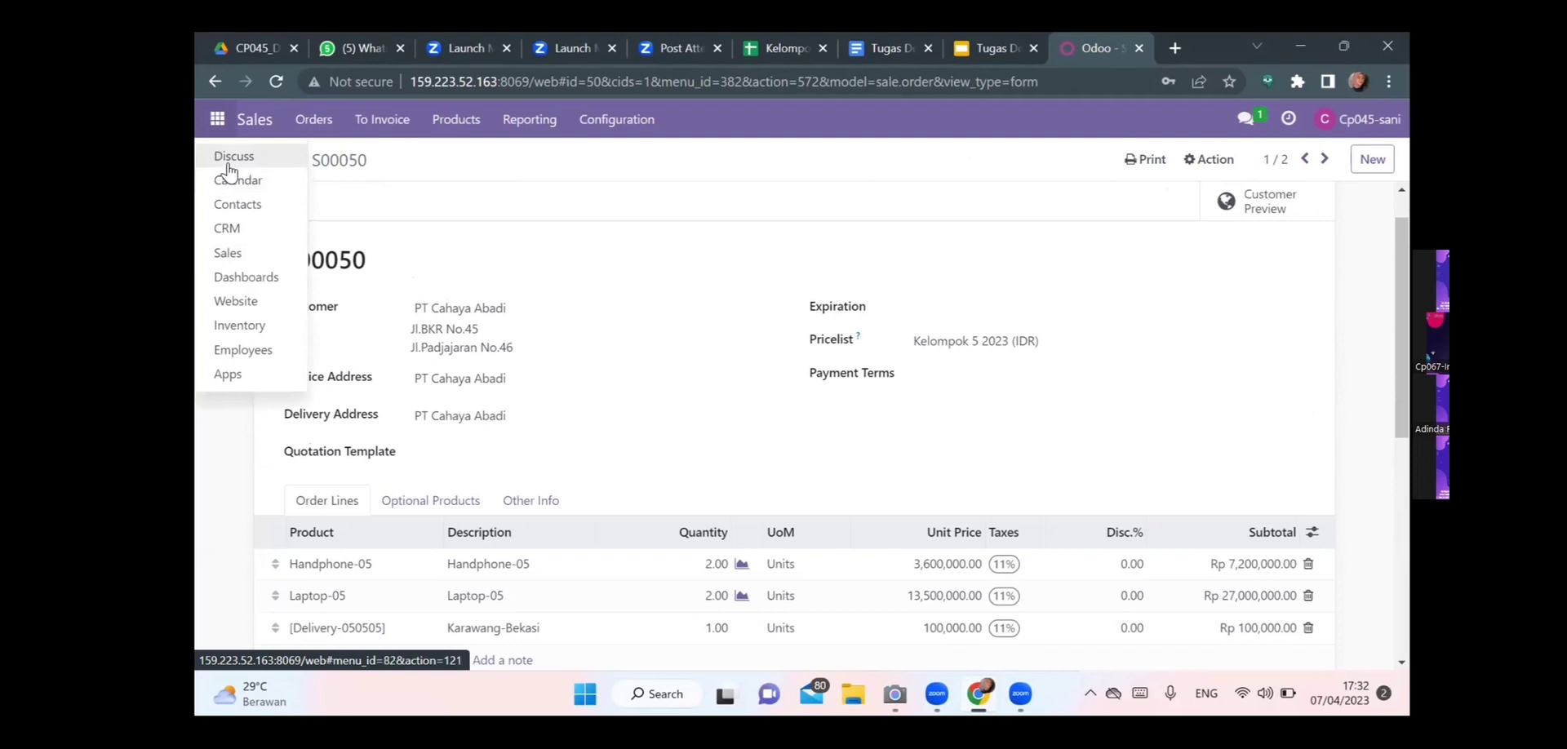
left_click(229, 159)
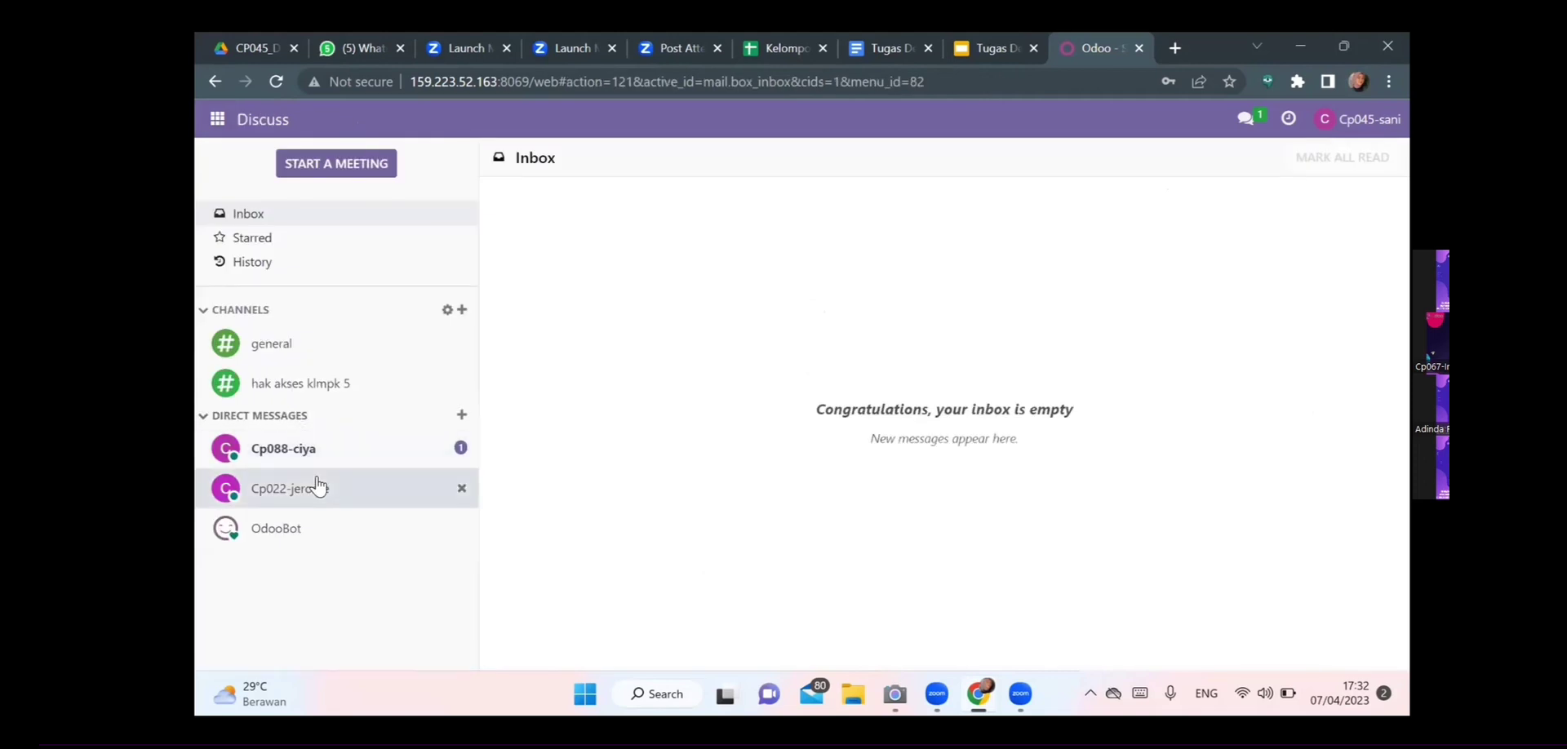
left_click(318, 488)
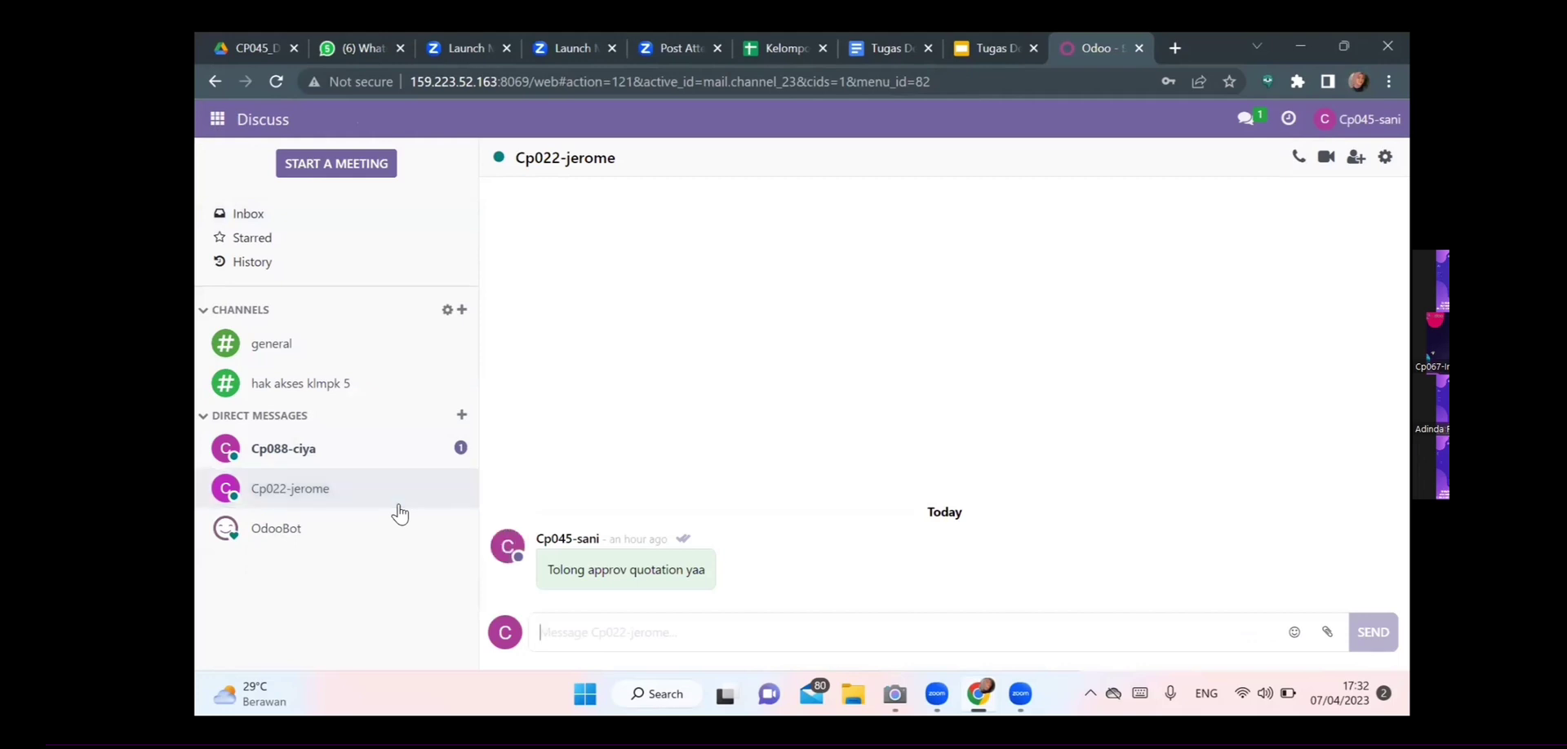
type("hai")
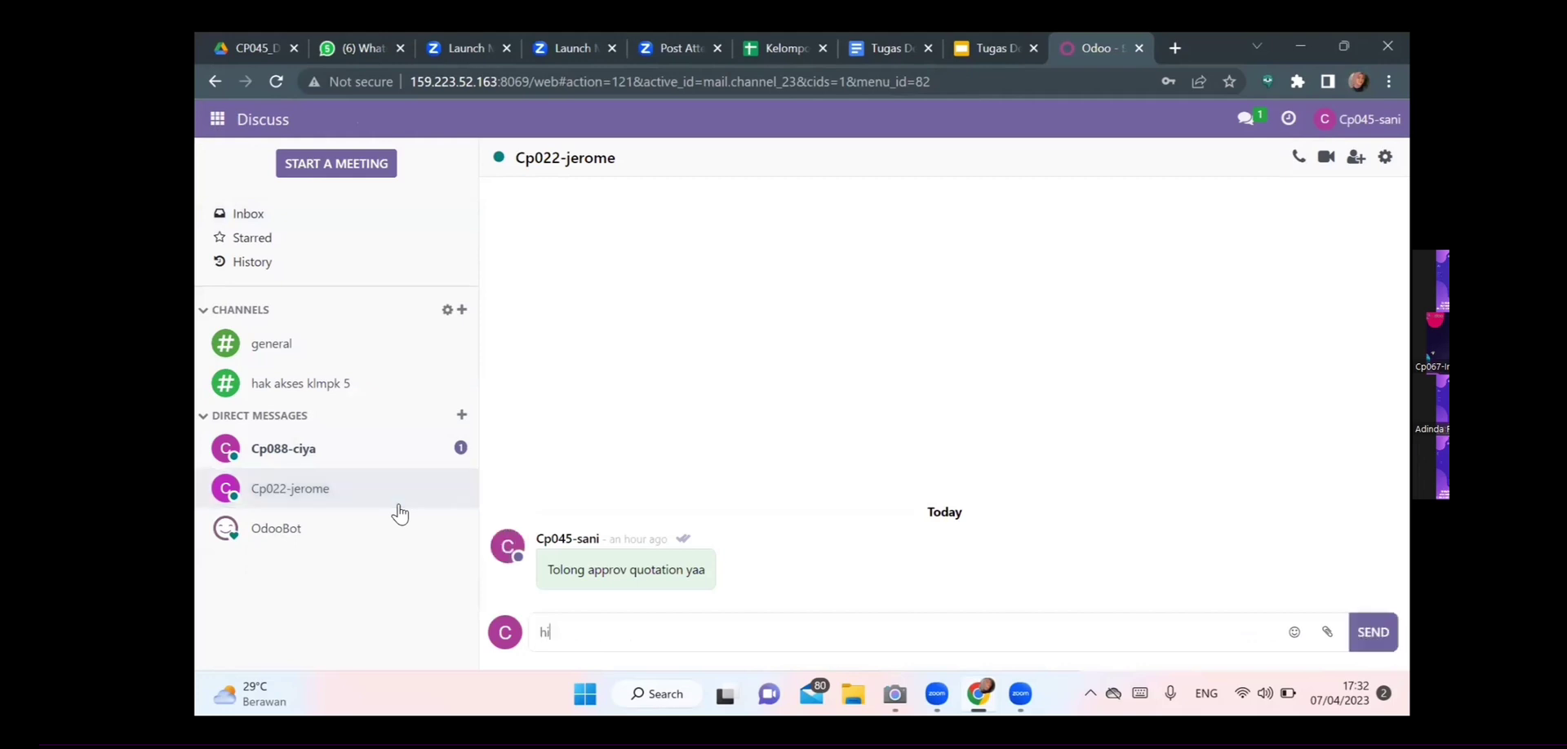
type(" tolong appov quotation")
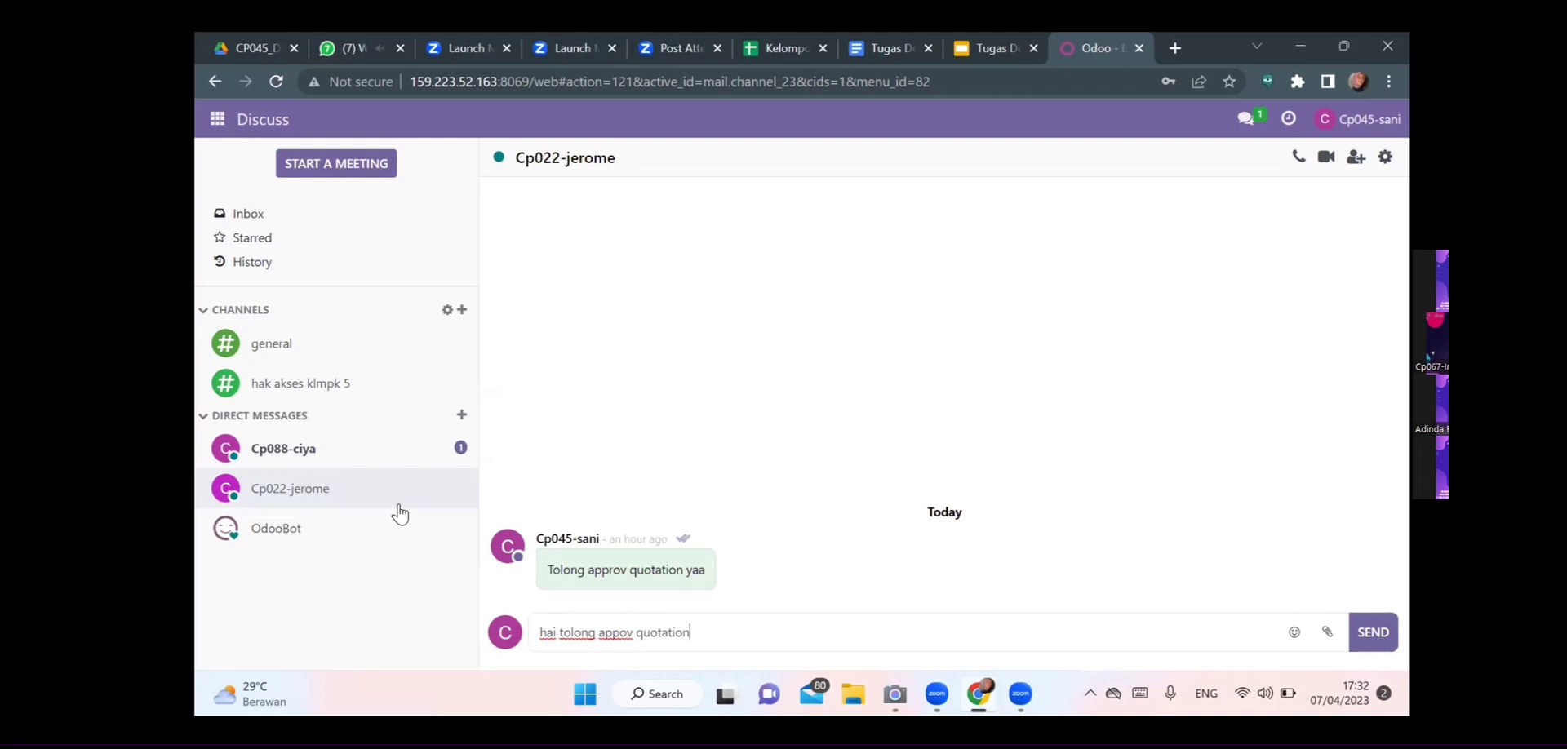
type(" yang baru saya buat ")
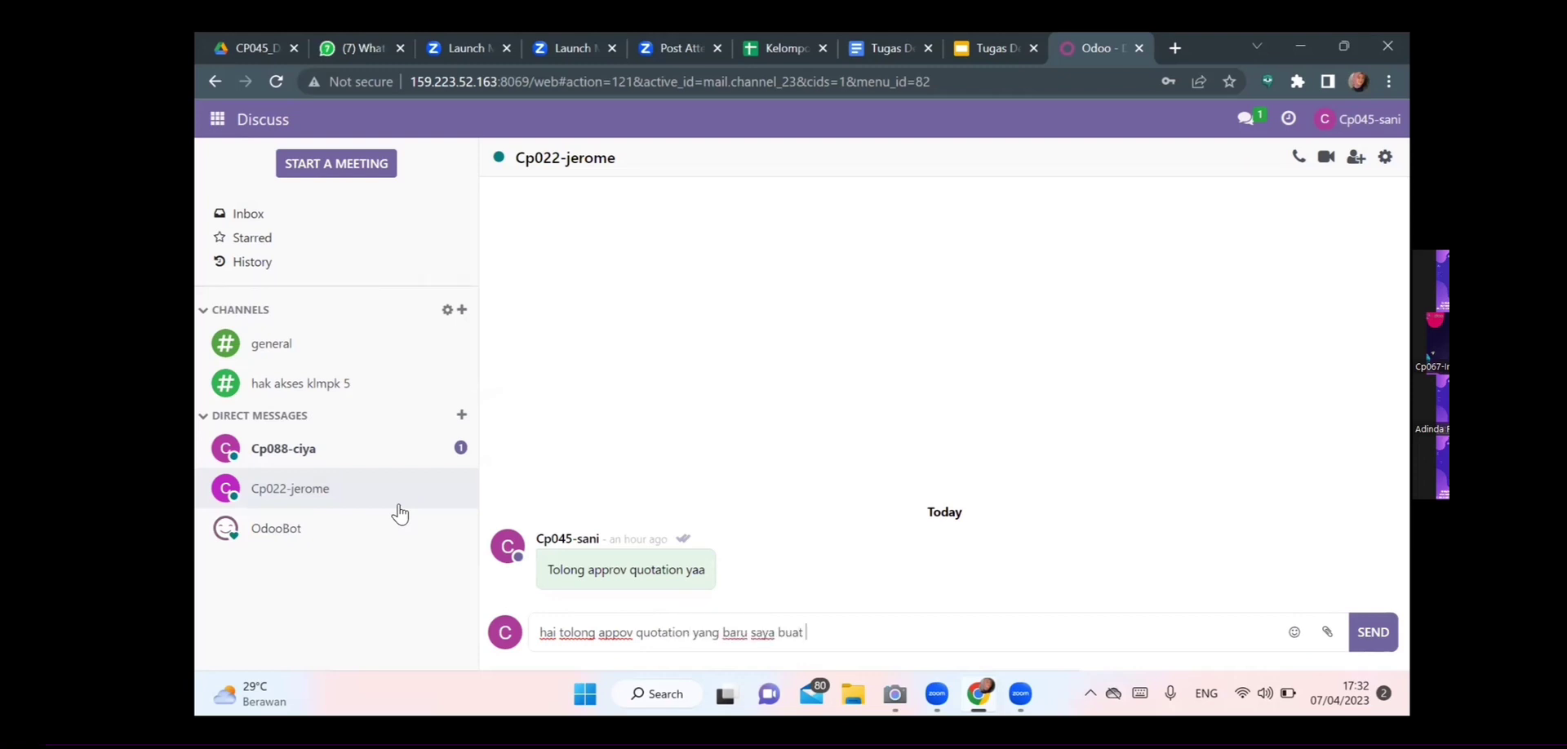
type("ya terima kasih")
key("Return")
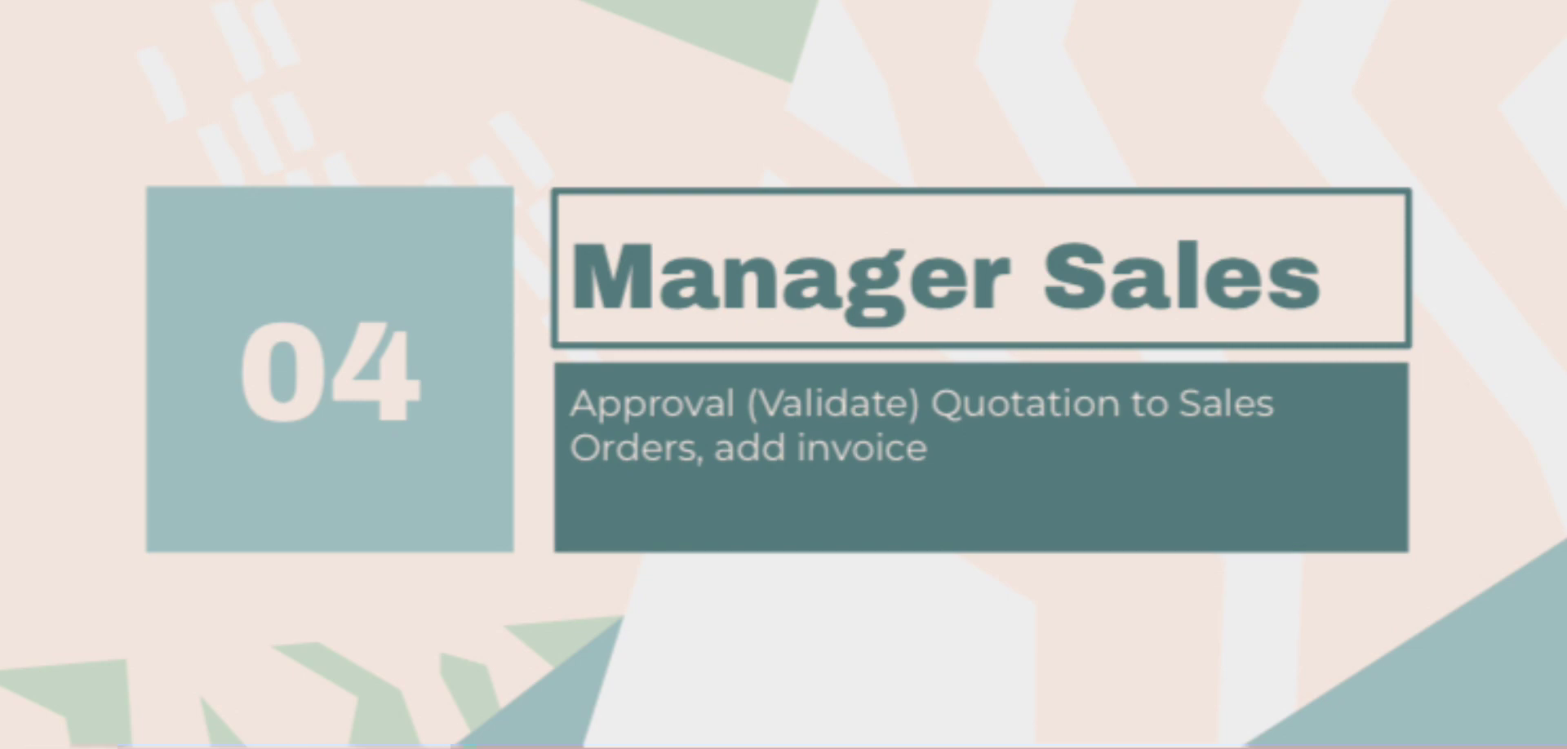
Leave the slide presentation for Odoo Discuss and read the salesperson's direct message requesting quotation approval
key("Escape")
key("ctrl+Tab")
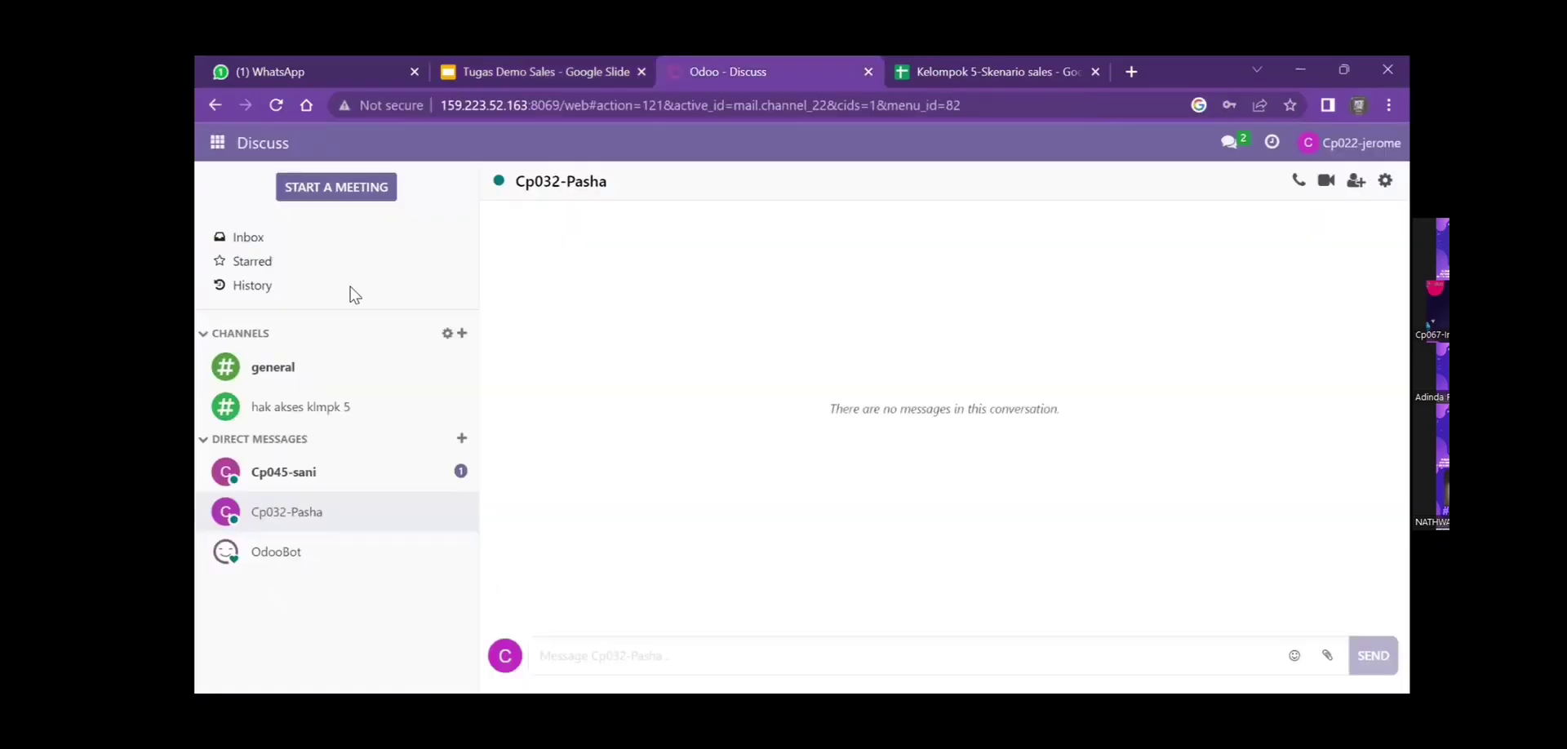
left_click(361, 479)
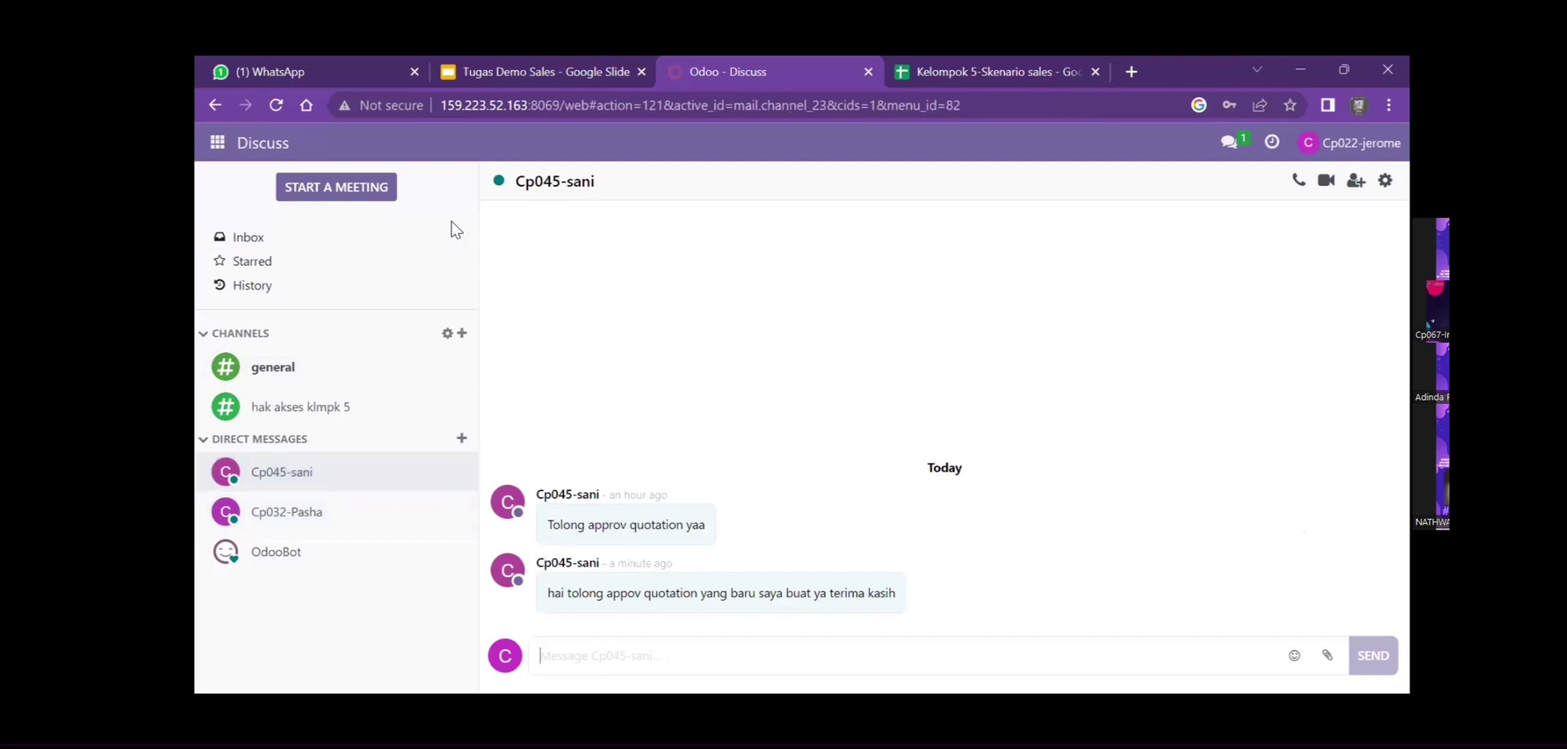
Find the newest PT Cahaya Abadi quotation among everyone's quotations in Sales, confirm it, and create a regular invoice from it
left_click(217, 147)
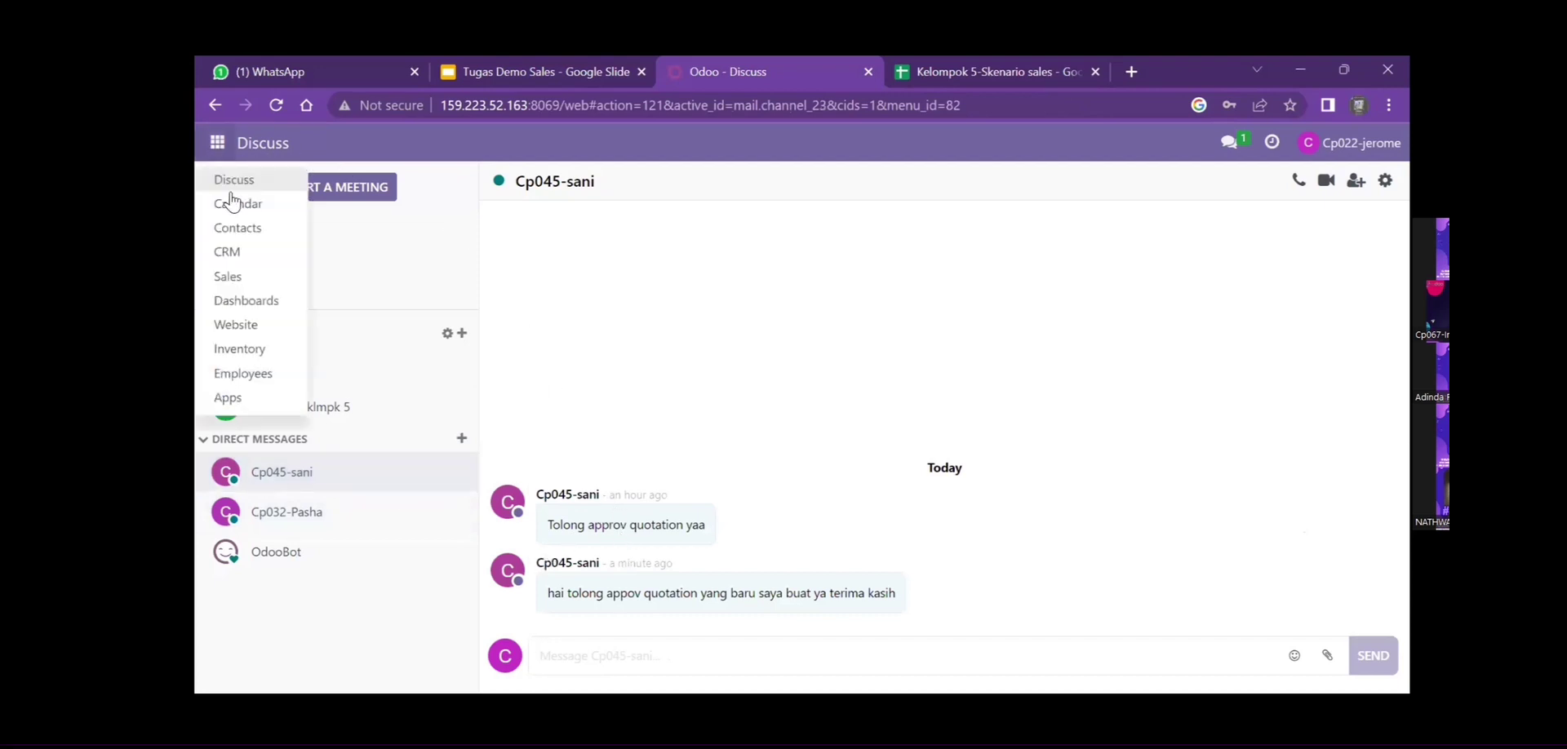
left_click(252, 281)
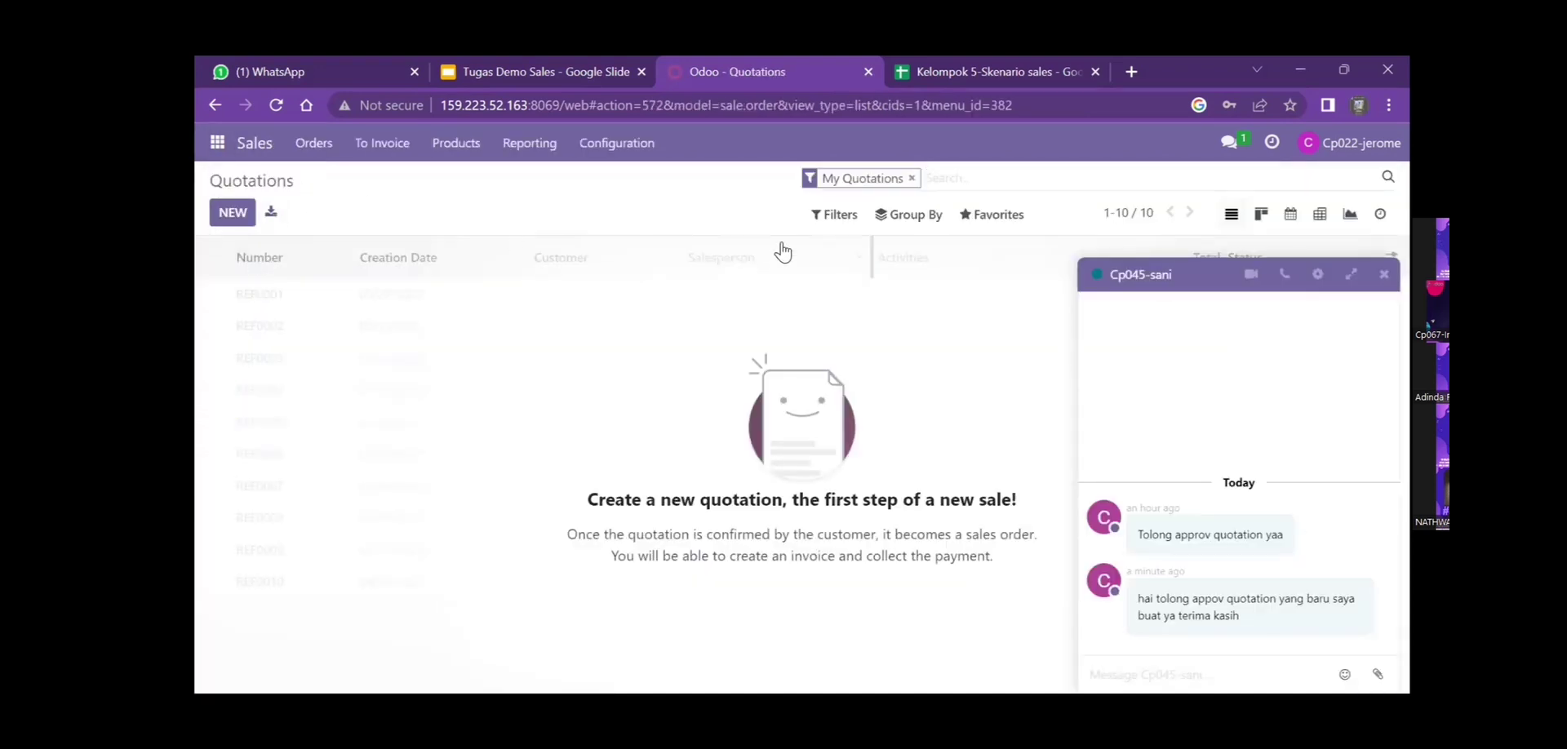
left_click(912, 177)
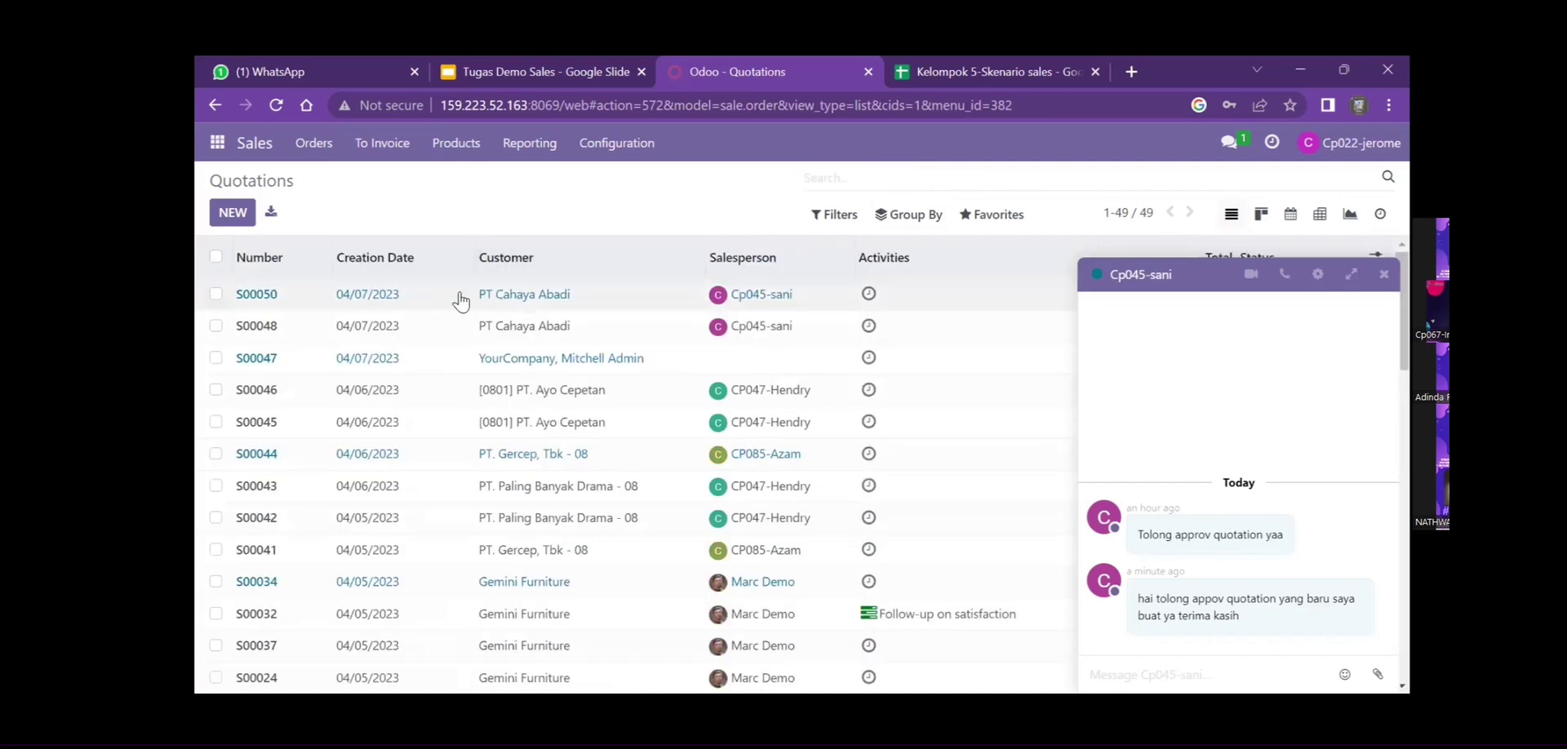
left_click(267, 299)
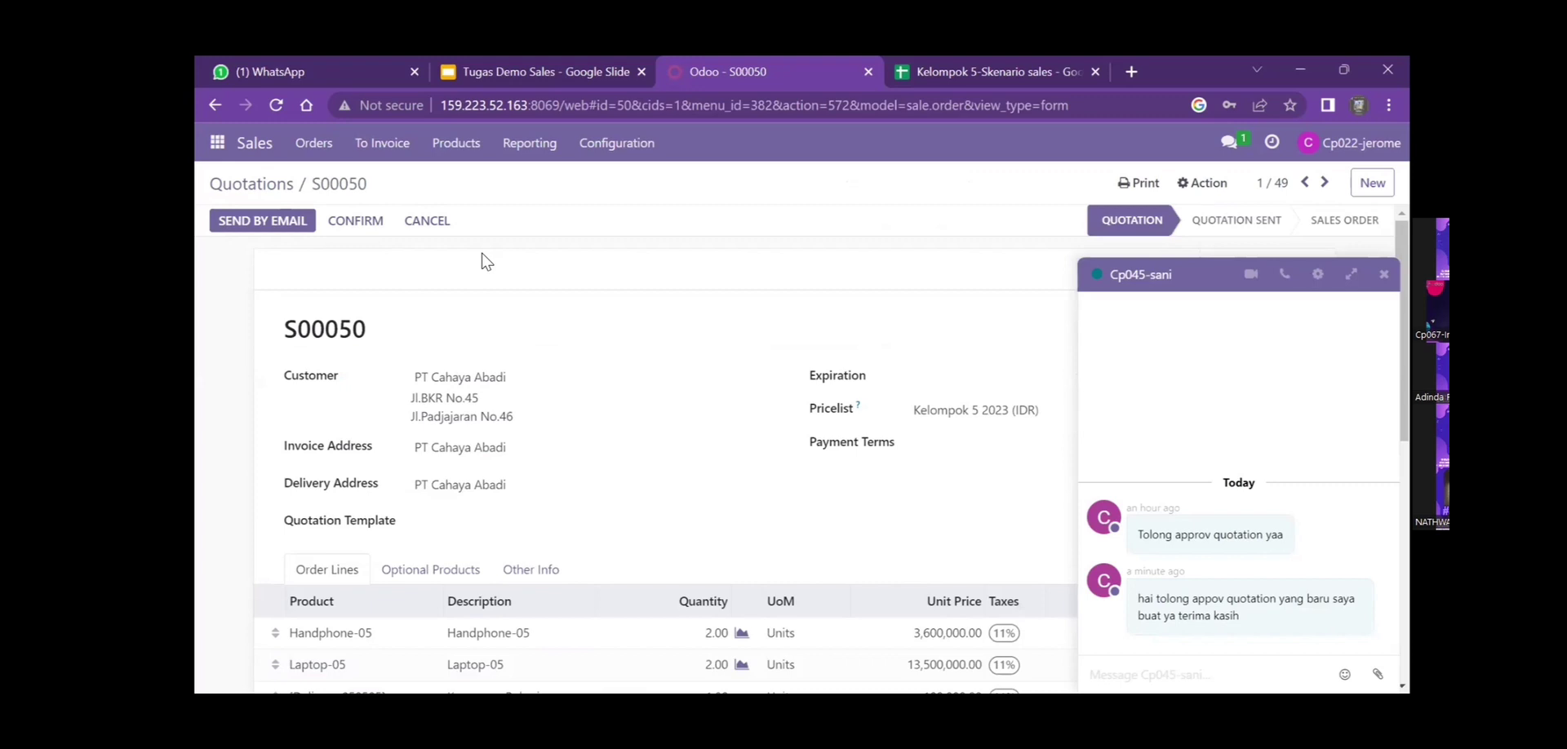
left_click(362, 224)
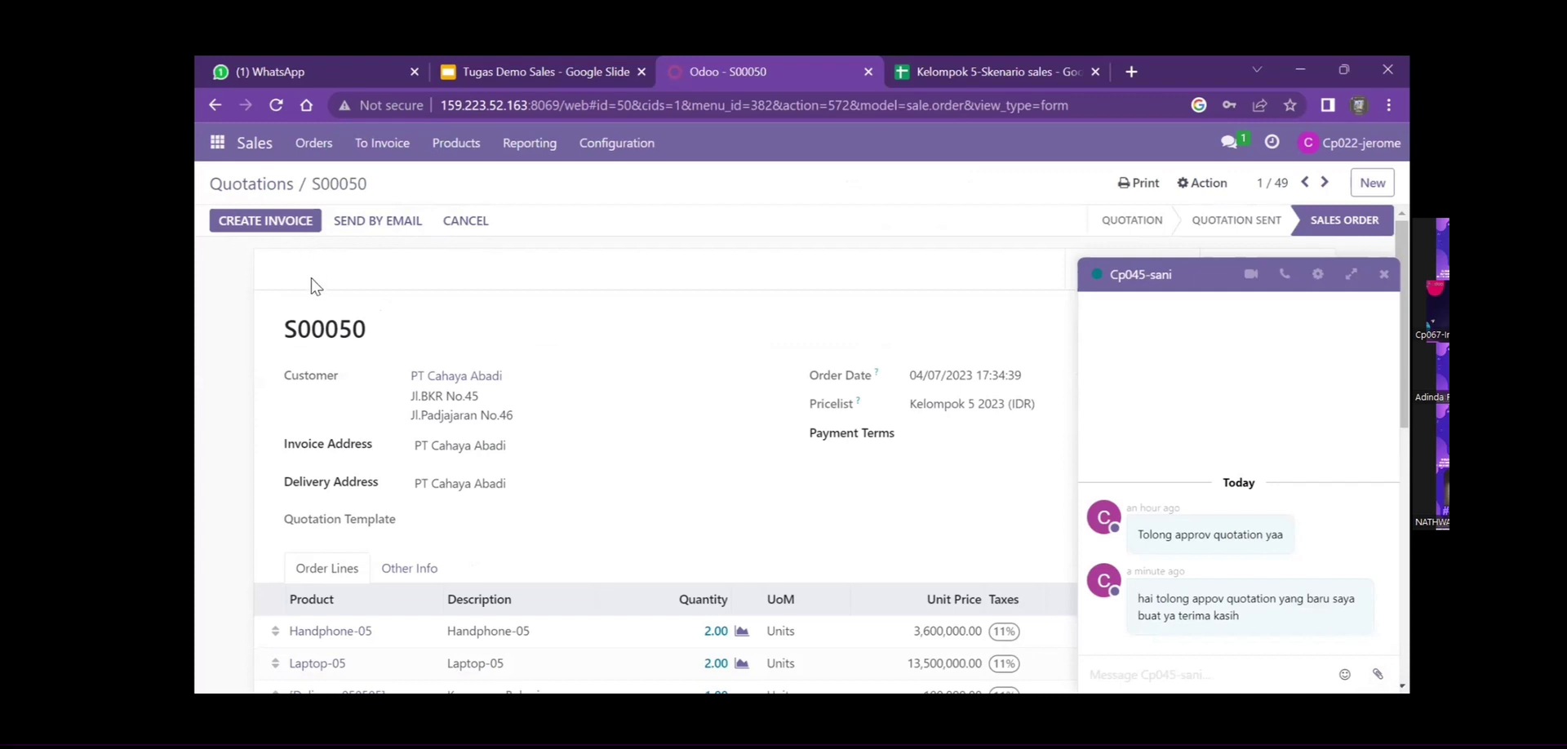
left_click(283, 221)
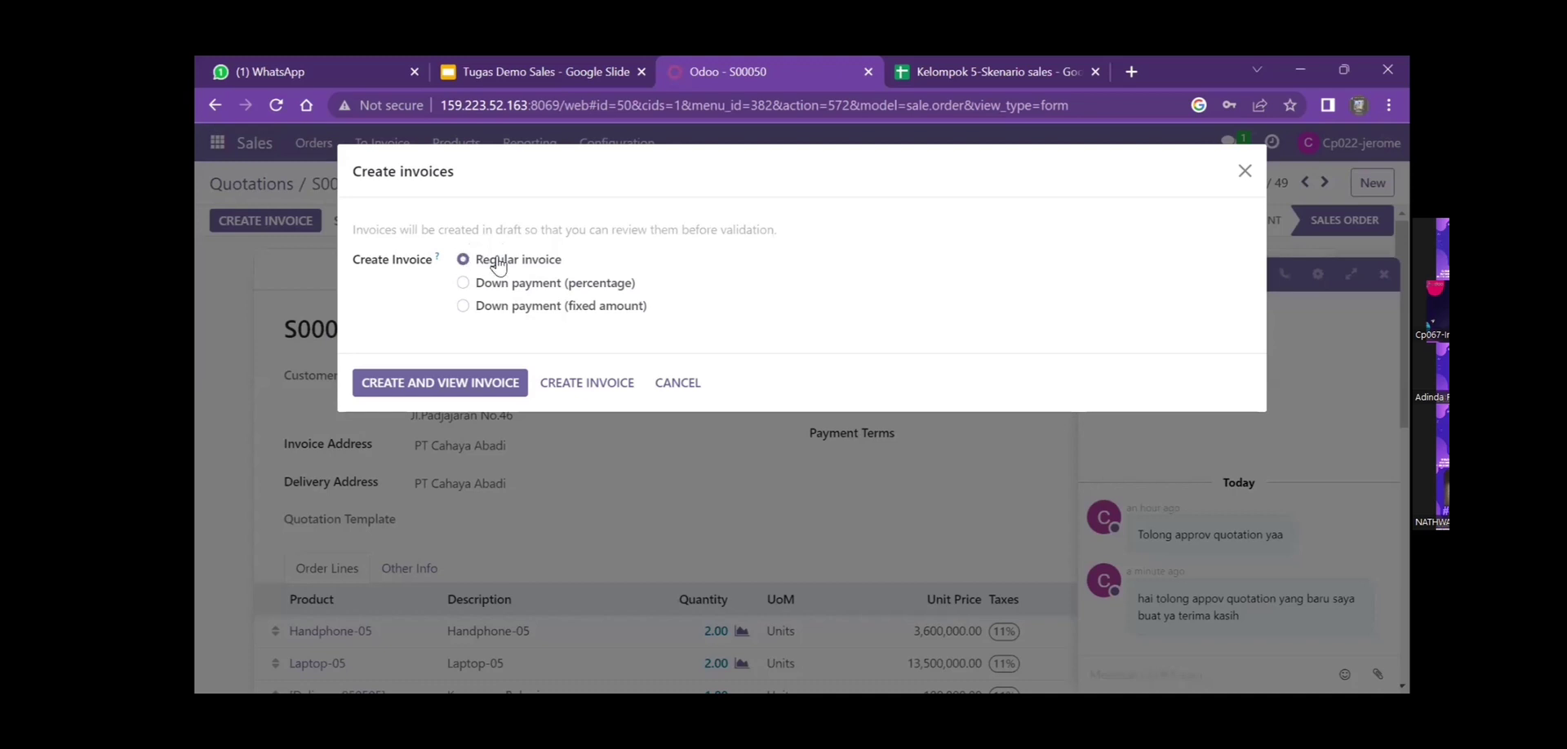
left_click(422, 390)
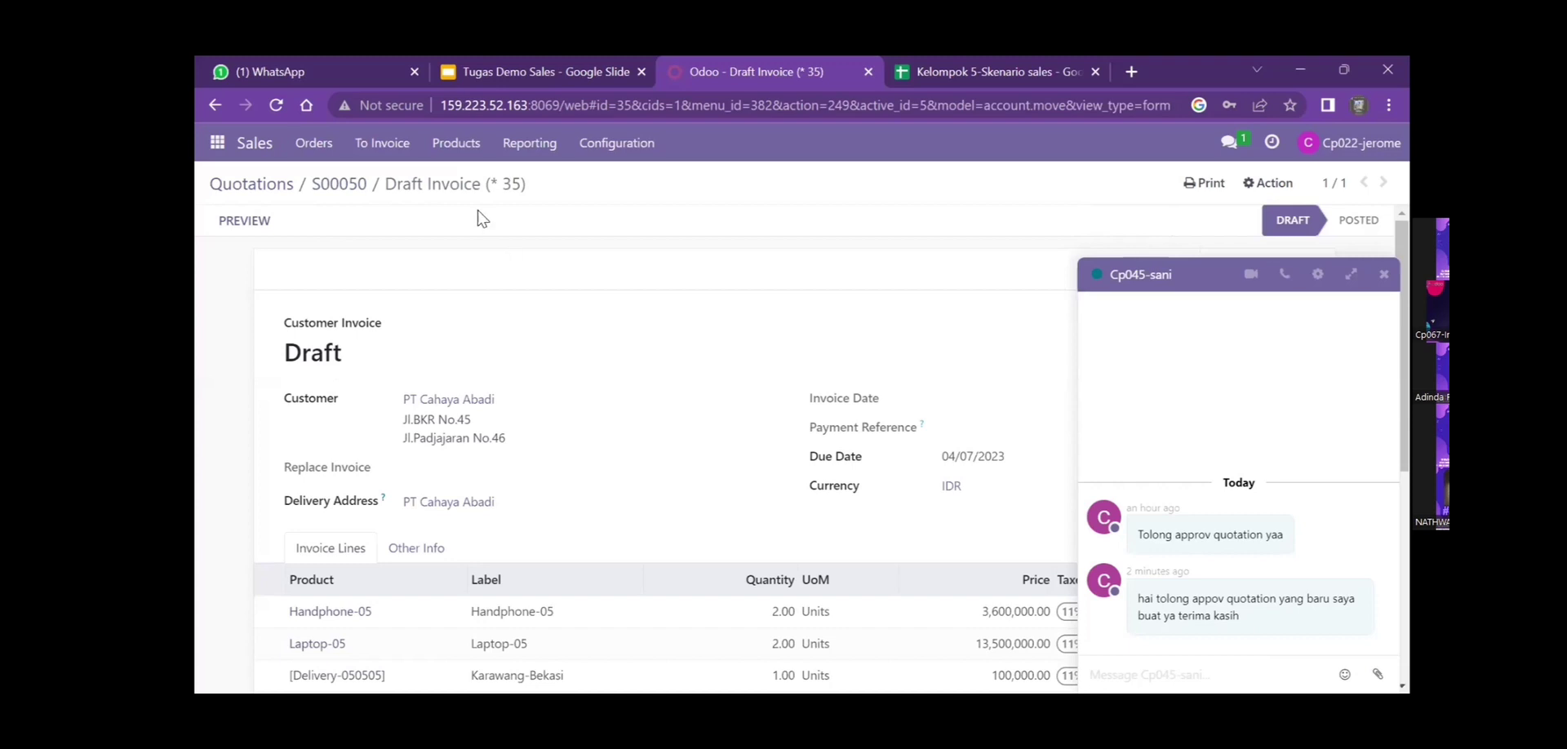
Message the colleague handling delivery in Discuss: "hai tolong segera kirimkan barang untuk quotation", followed by the confirmed quotation's number
left_click(219, 146)
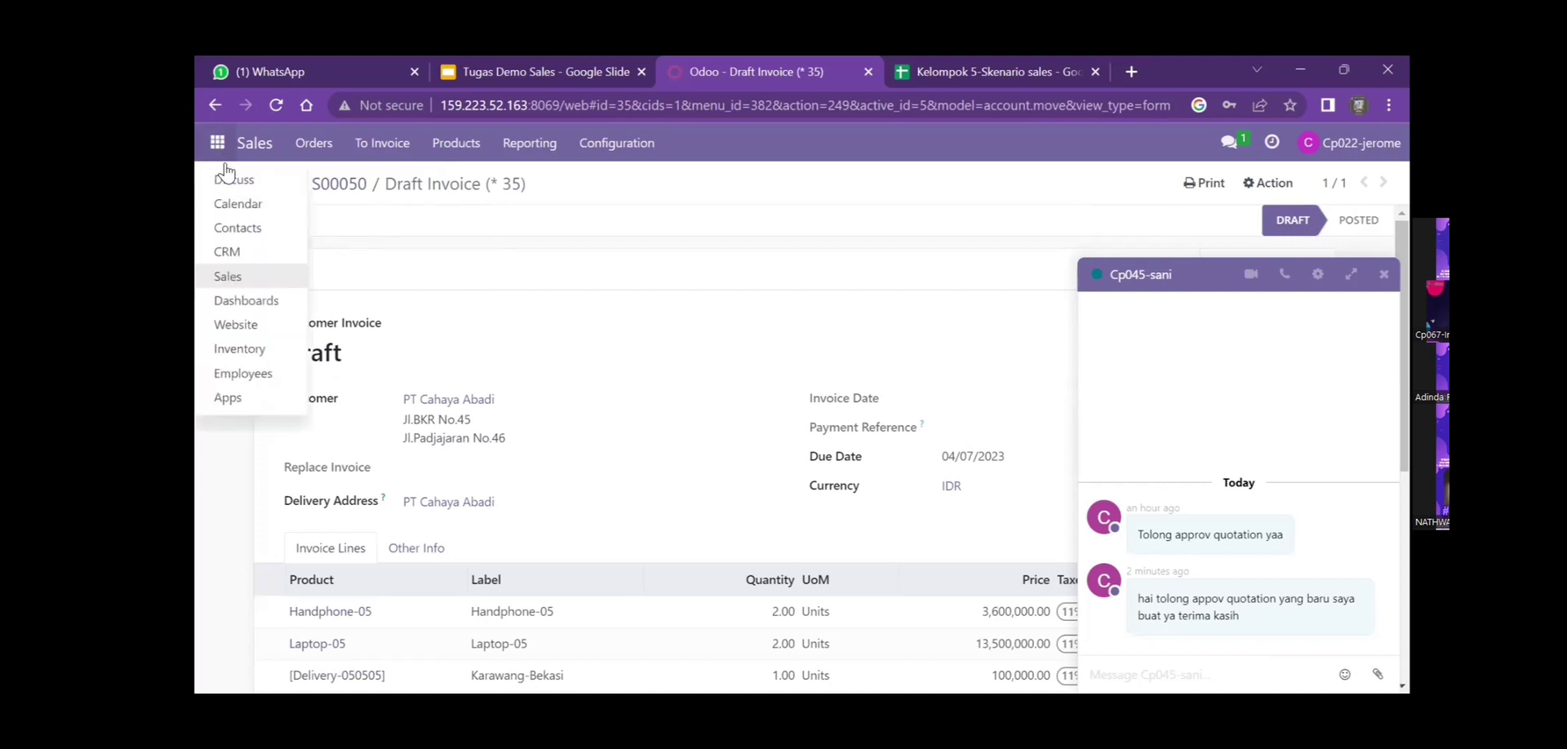
left_click(247, 181)
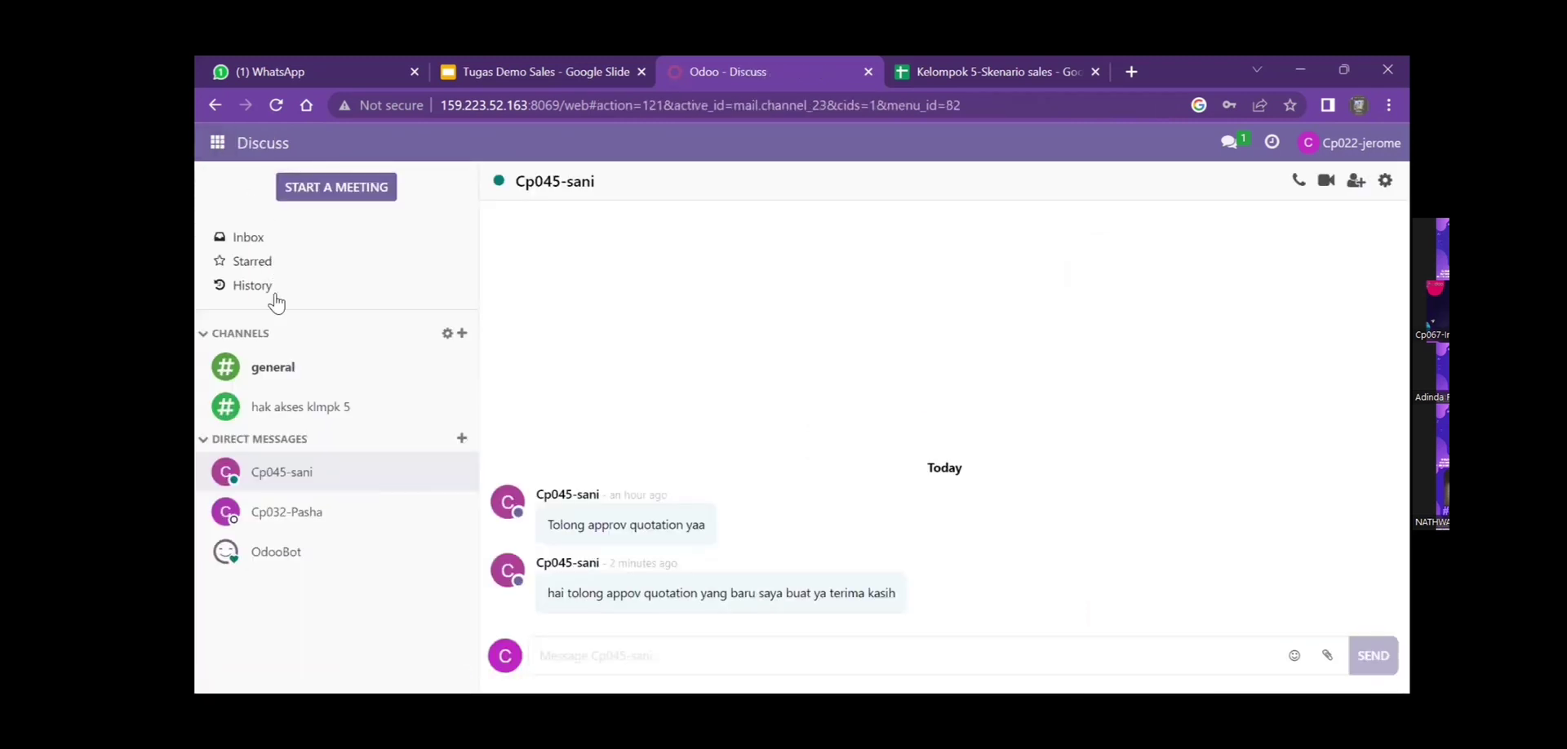
left_click(304, 521)
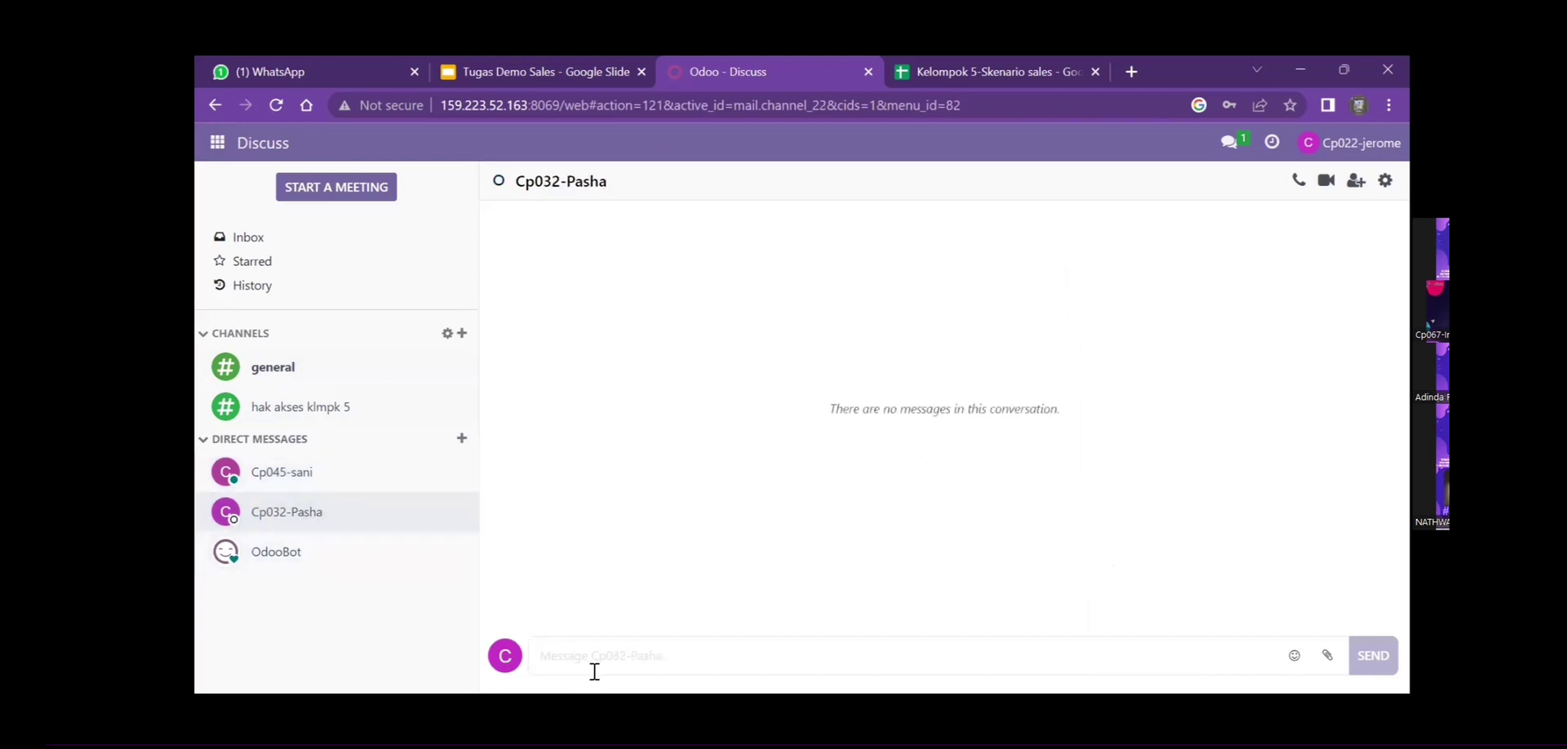
type("hai")
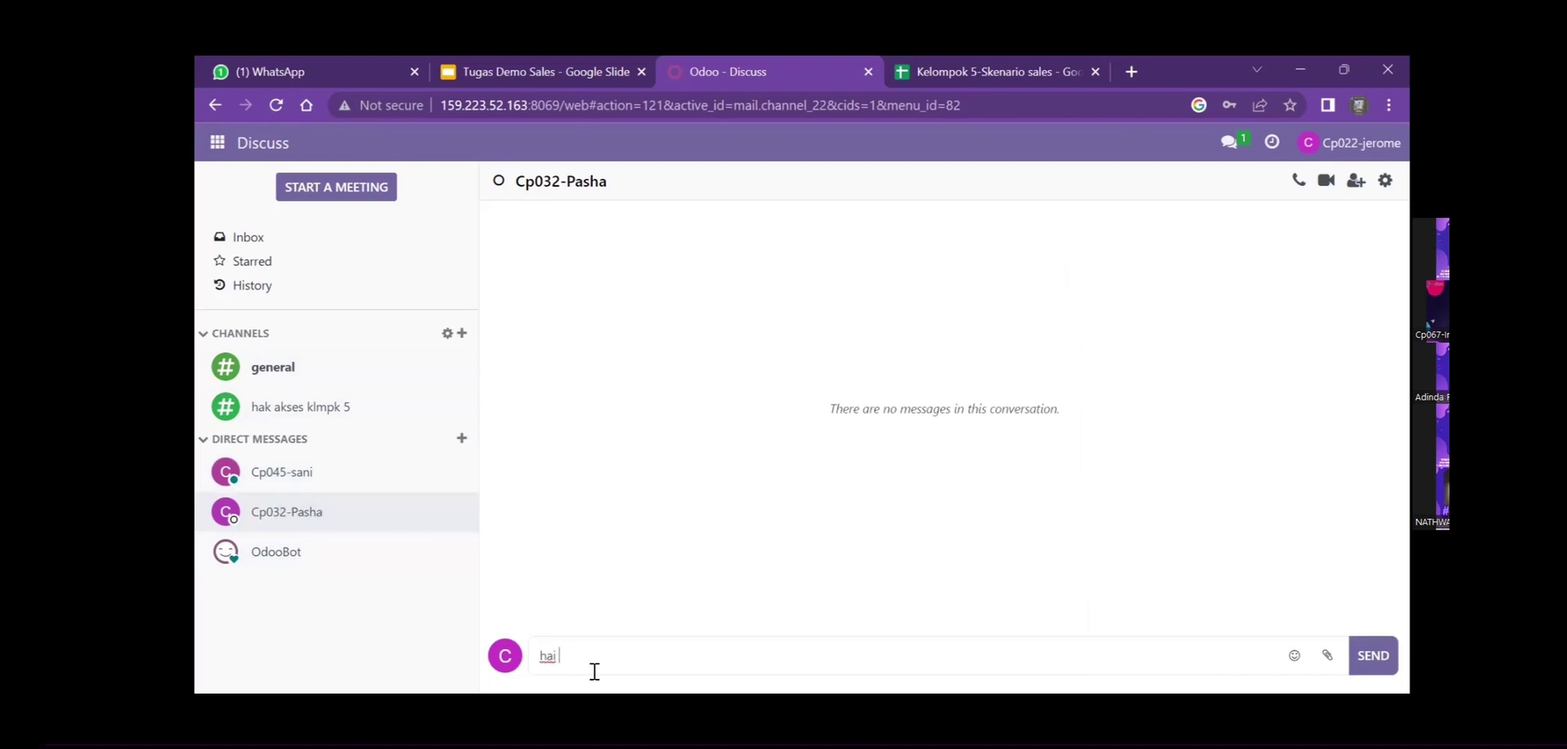
type(" tolong segera kirimkan barang untuk qu")
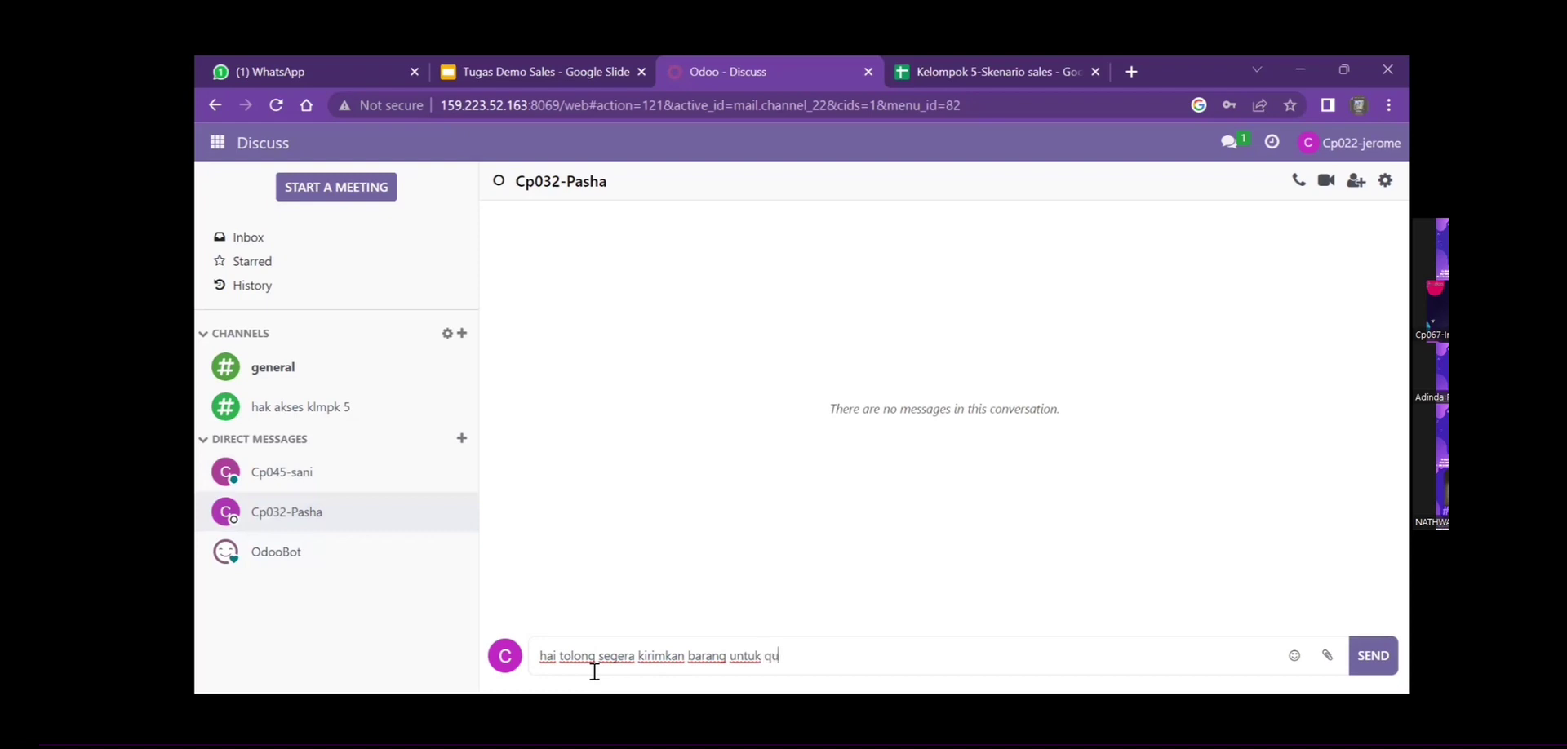
type("otation S00050")
key("Return")
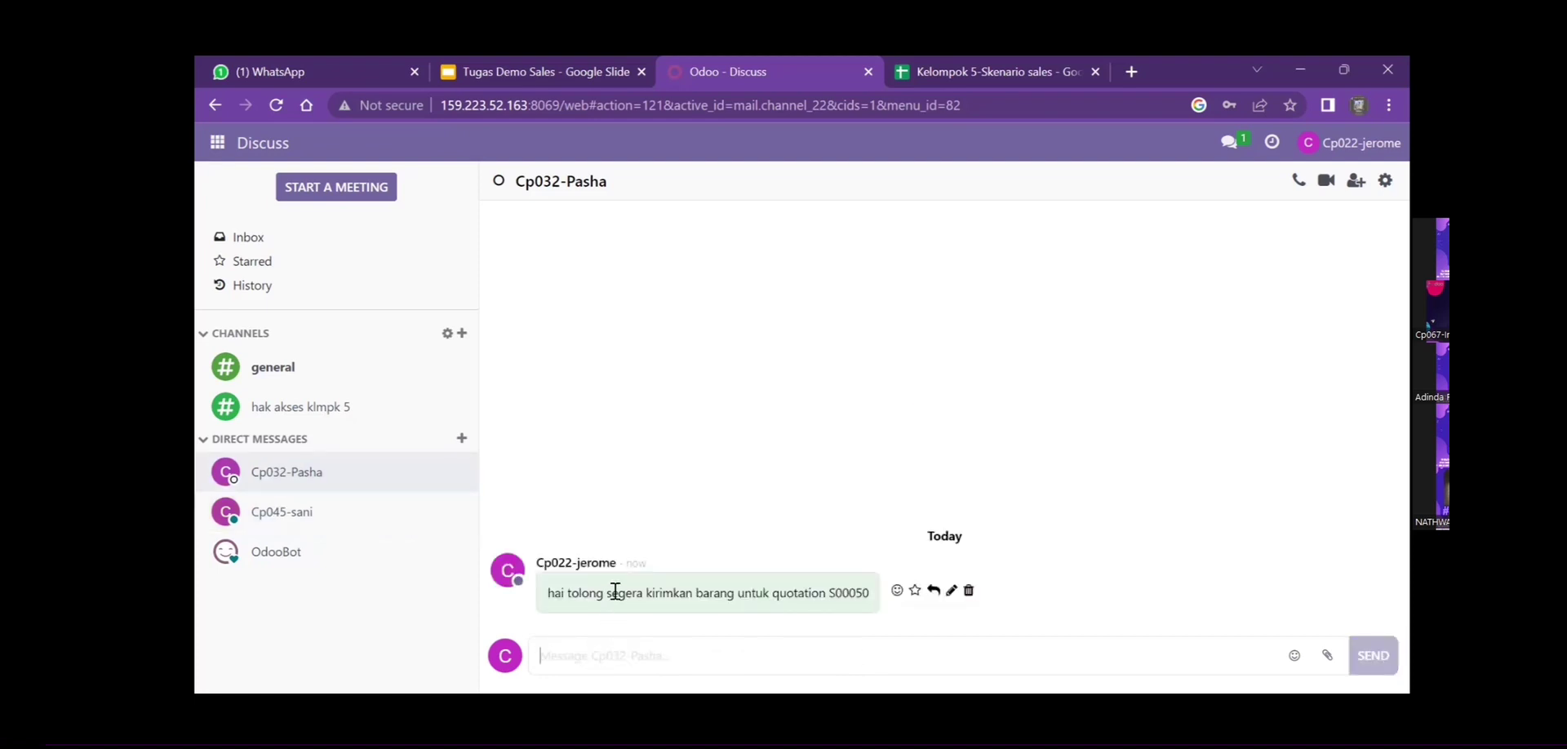